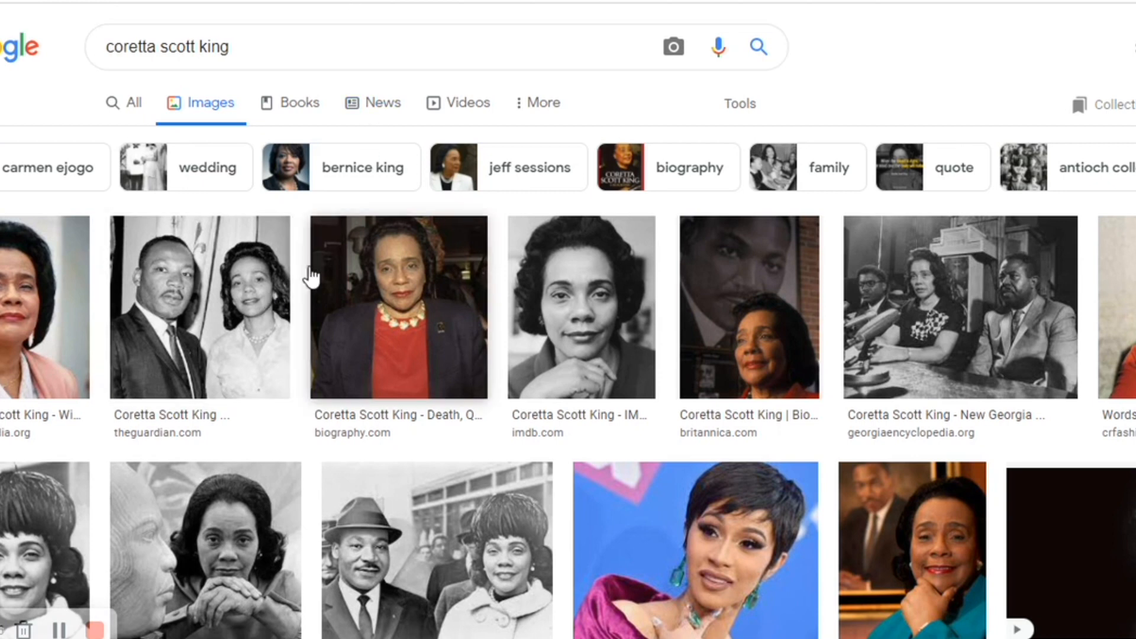
- Filter the Coretta Scott King image results by usage rights to Creative Commons licenses
scroll(666, 379, "down", 12)
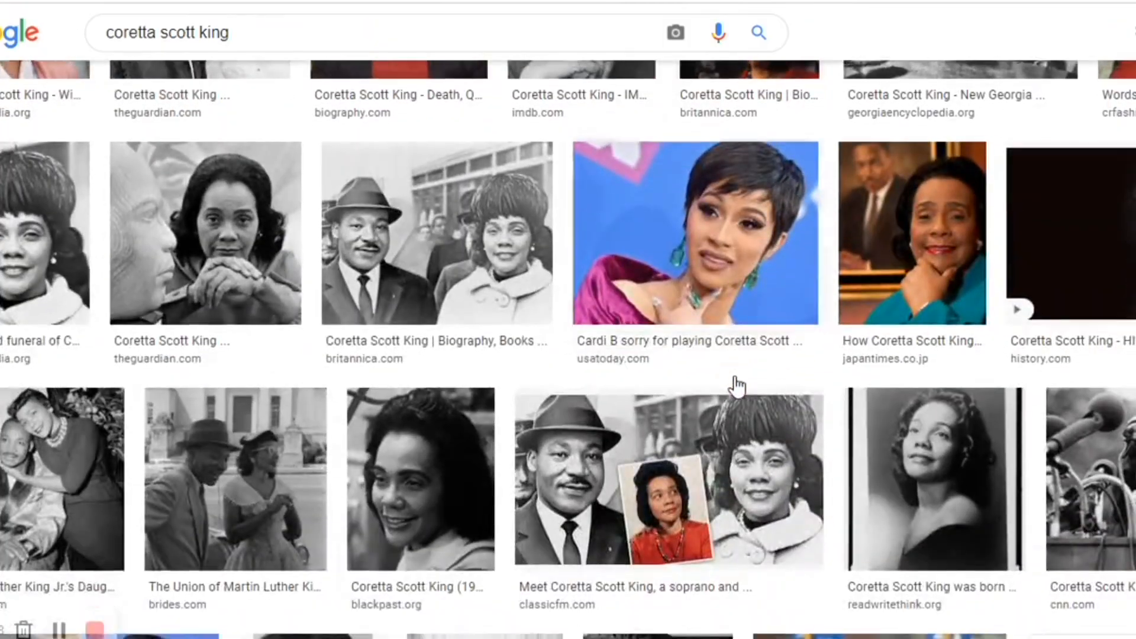
scroll(737, 371, "down", 15)
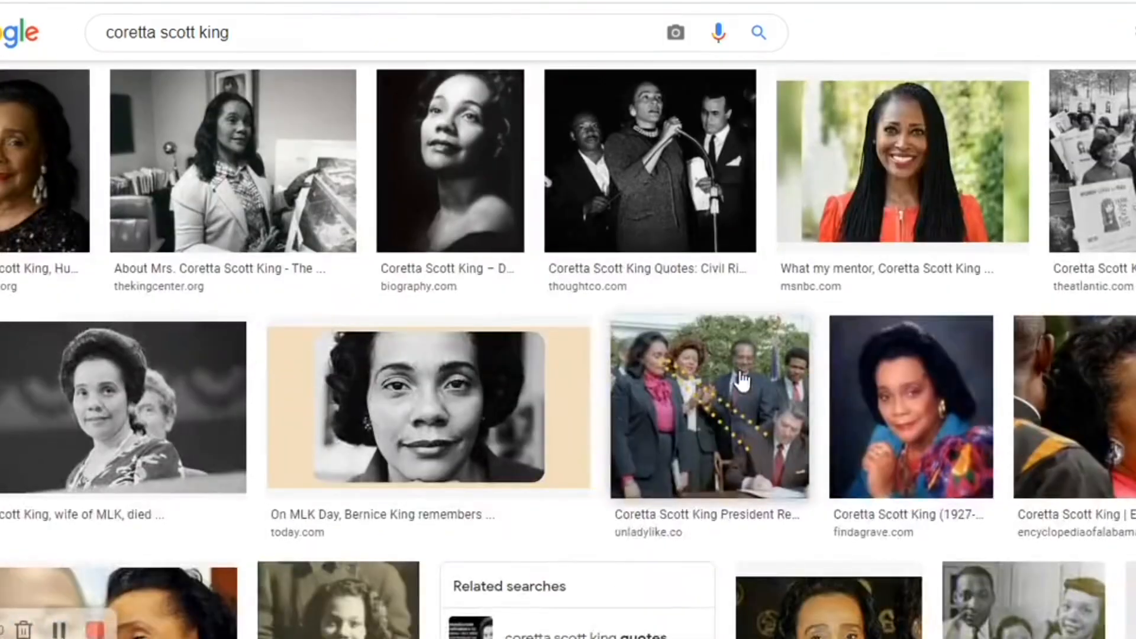
scroll(743, 381, "down", 5)
scroll(743, 379, "up", 5)
scroll(743, 370, "down", 10)
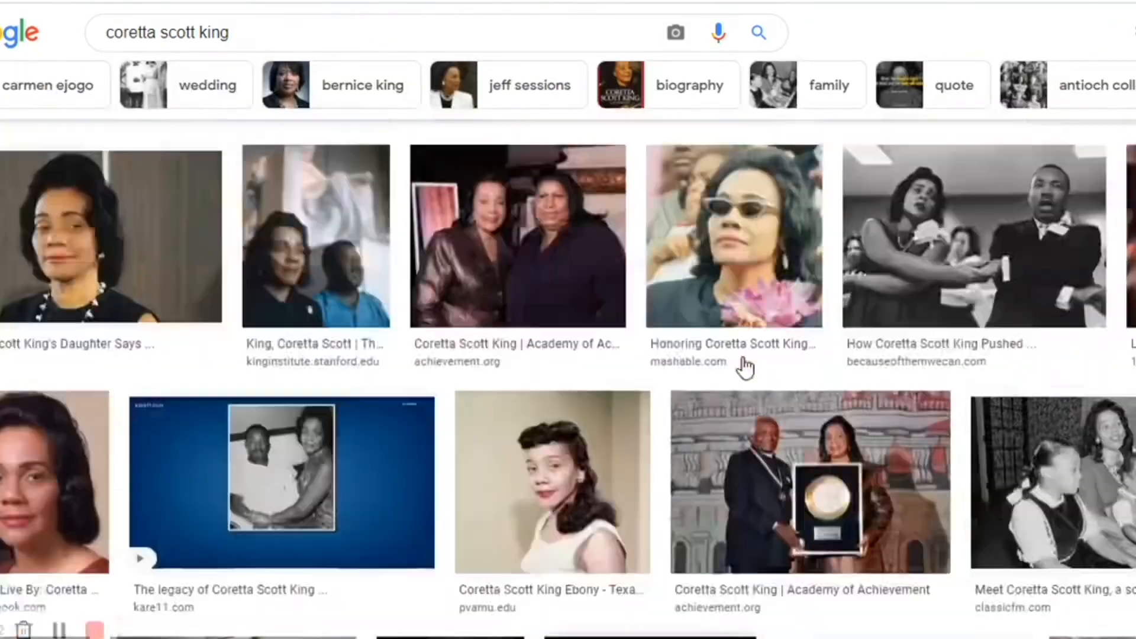
scroll(744, 361, "up", 8)
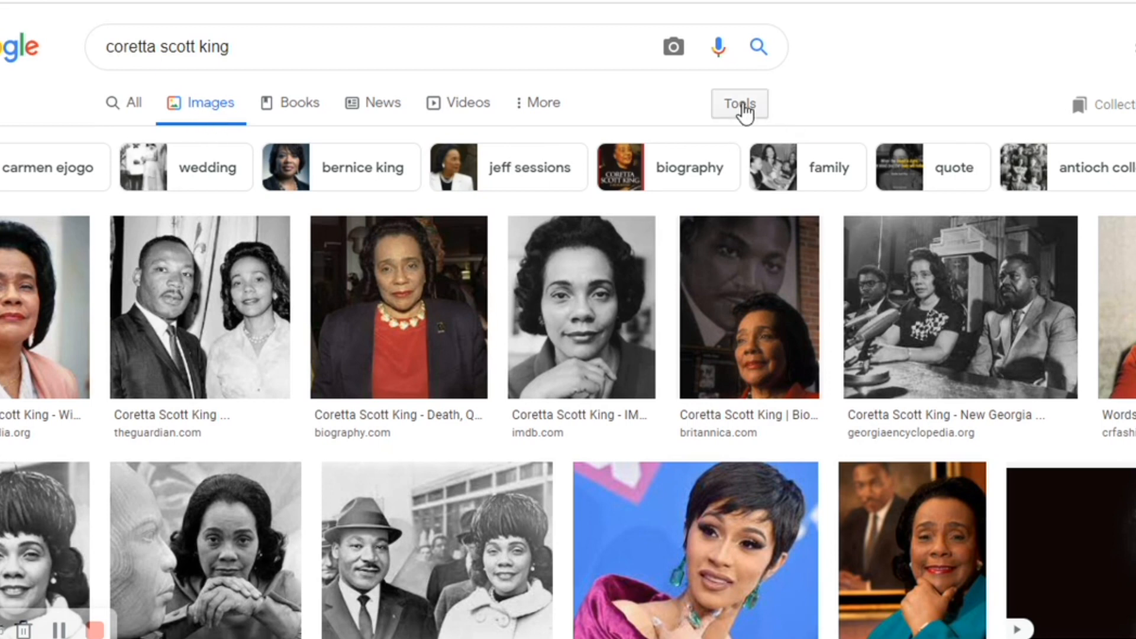
left_click(743, 110)
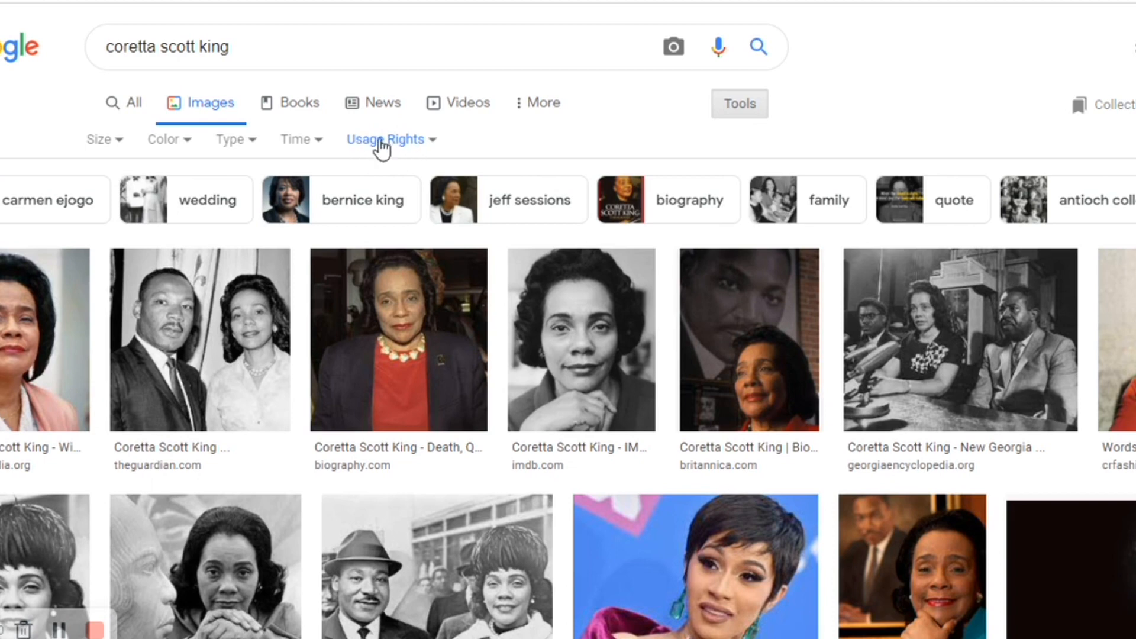
left_click(431, 145)
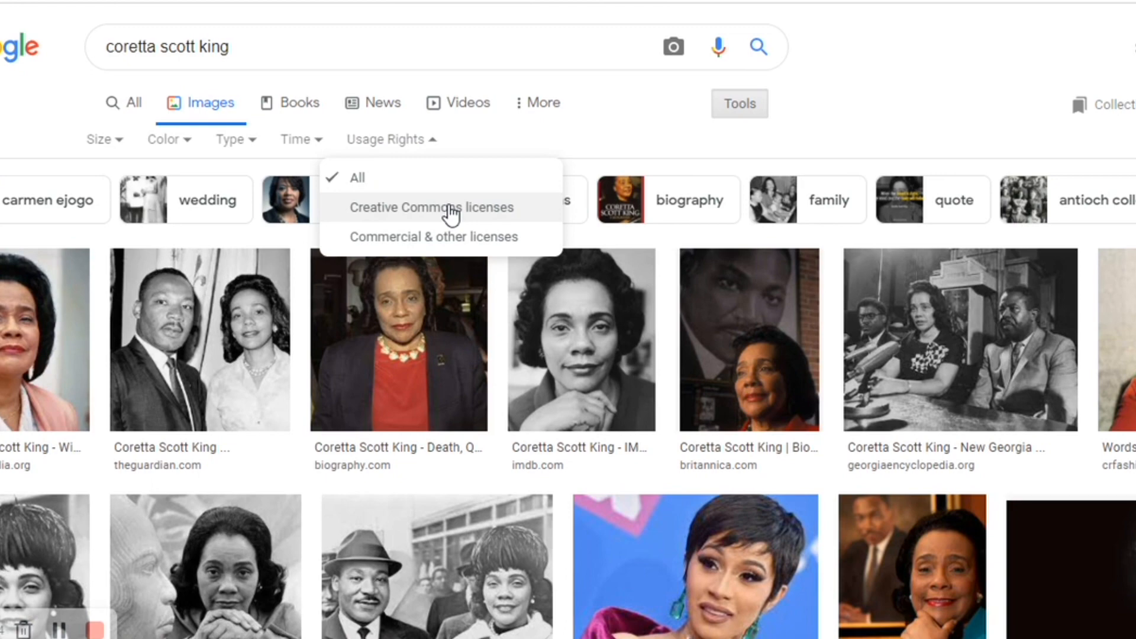
left_click(452, 210)
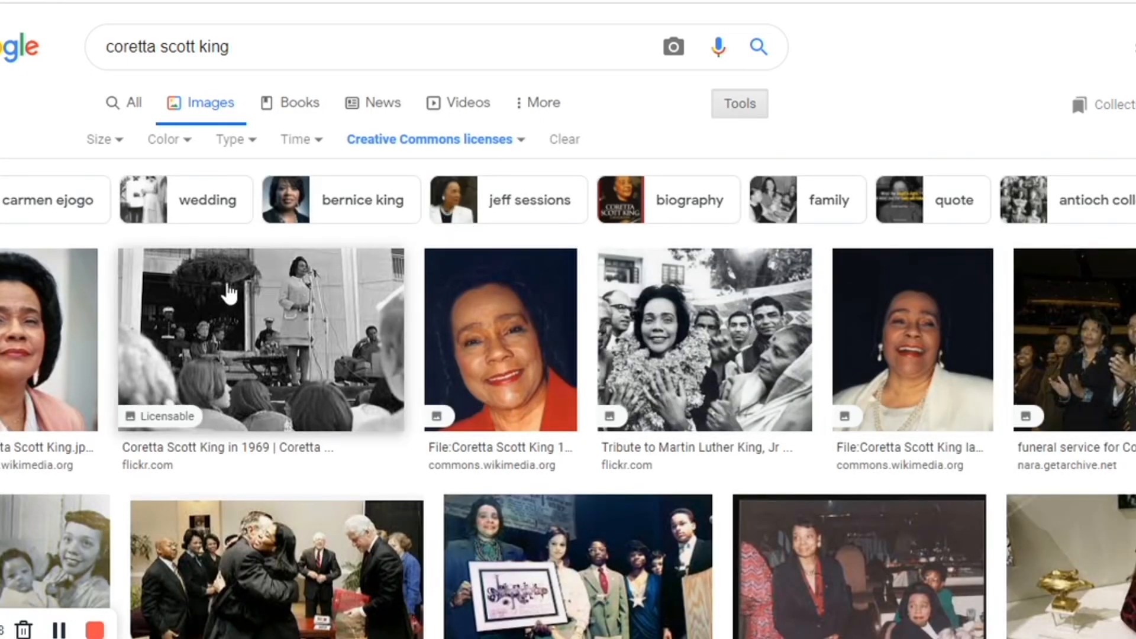
- Find the Wikimedia Commons photo of Coretta Scott King in a white hat beside Martin Luther King Jr. and open its preview
scroll(1096, 334, "down", 10)
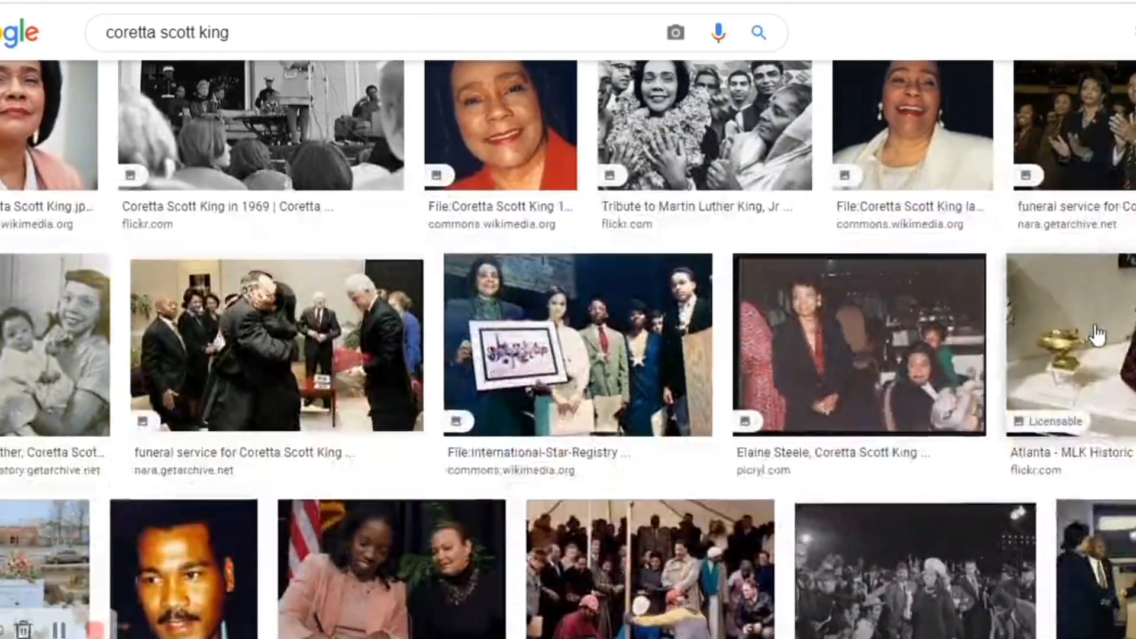
scroll(1090, 321, "down", 18)
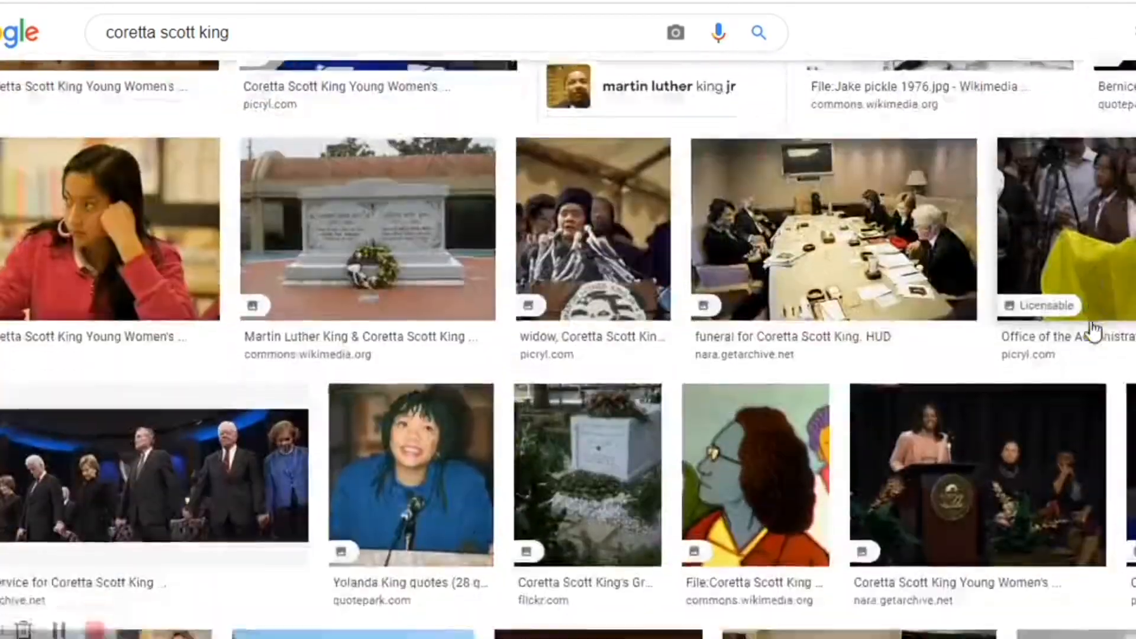
scroll(1095, 334, "down", 14)
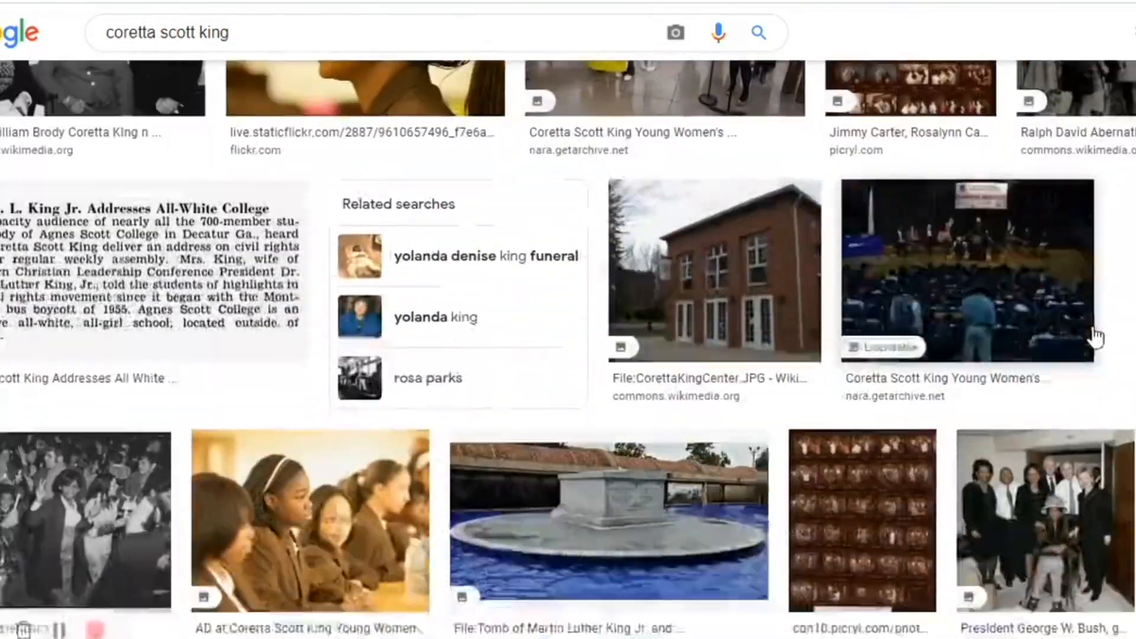
scroll(1096, 335, "down", 18)
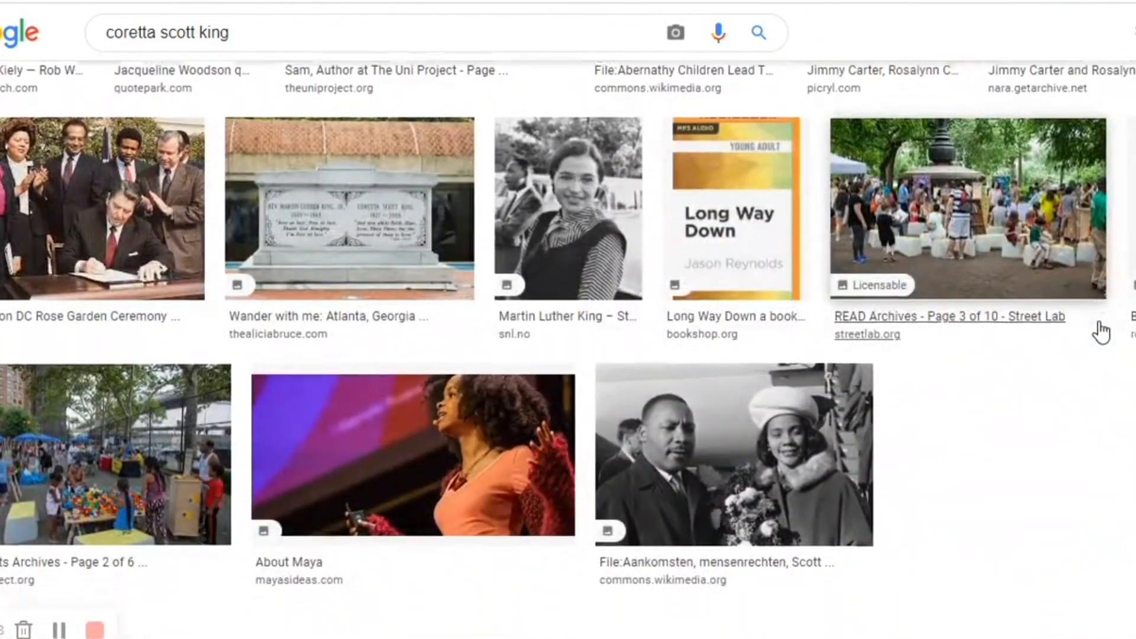
scroll(1099, 330, "down", 5)
left_click(740, 264)
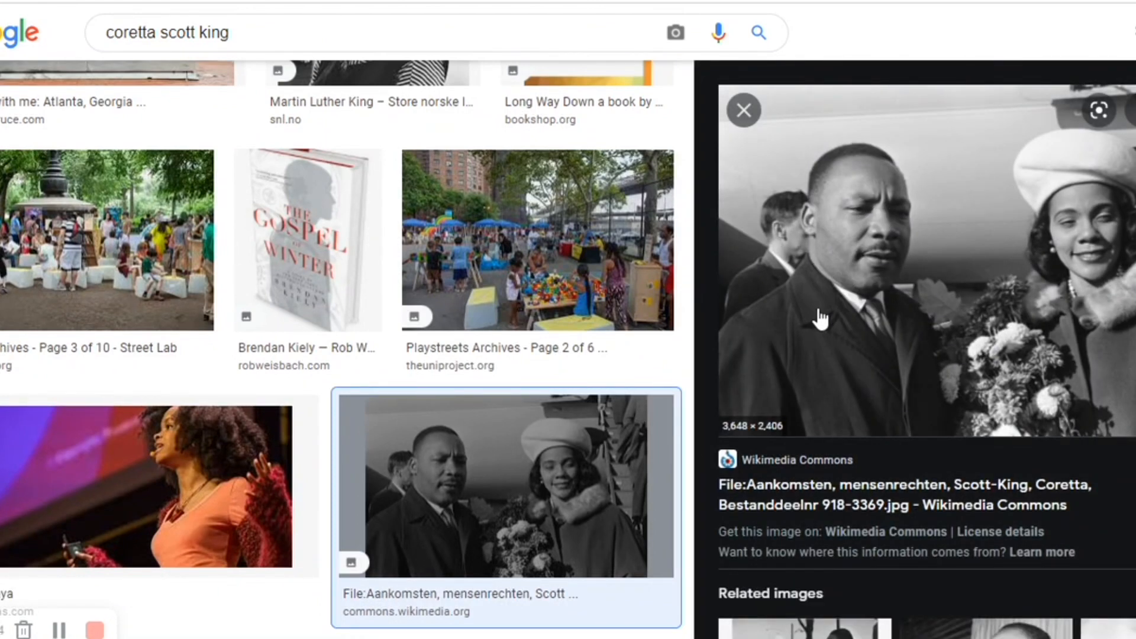
- Open the photo's license details, dismiss the donation pop-up, read the copyright section, and return to the image results
left_click(1010, 532)
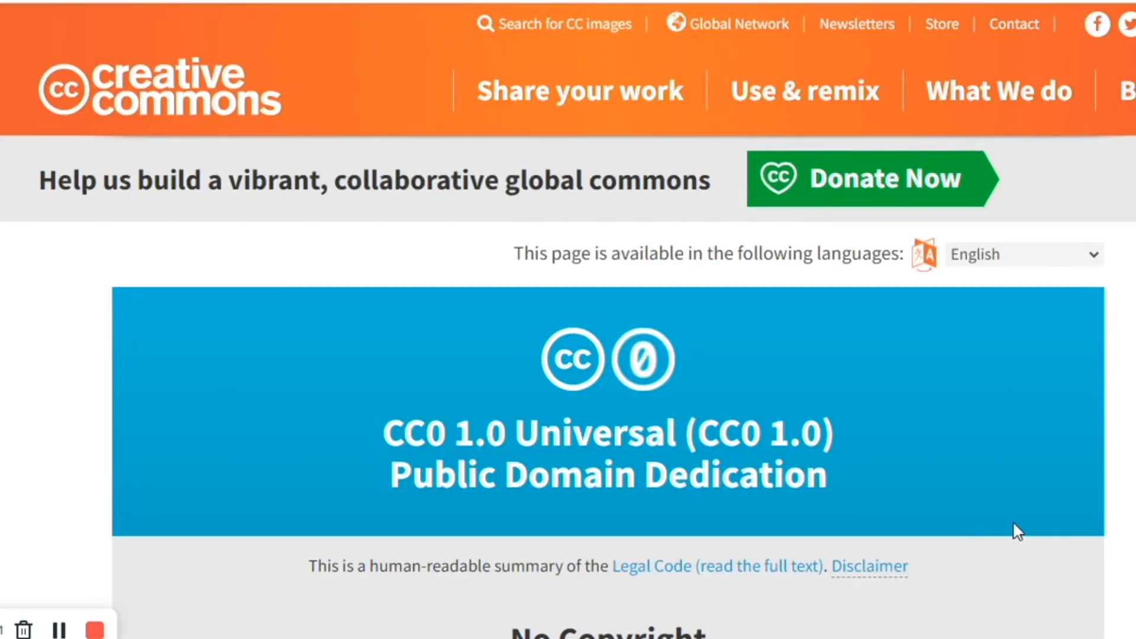
scroll(1013, 527, "down", 3)
scroll(1016, 532, "down", 1)
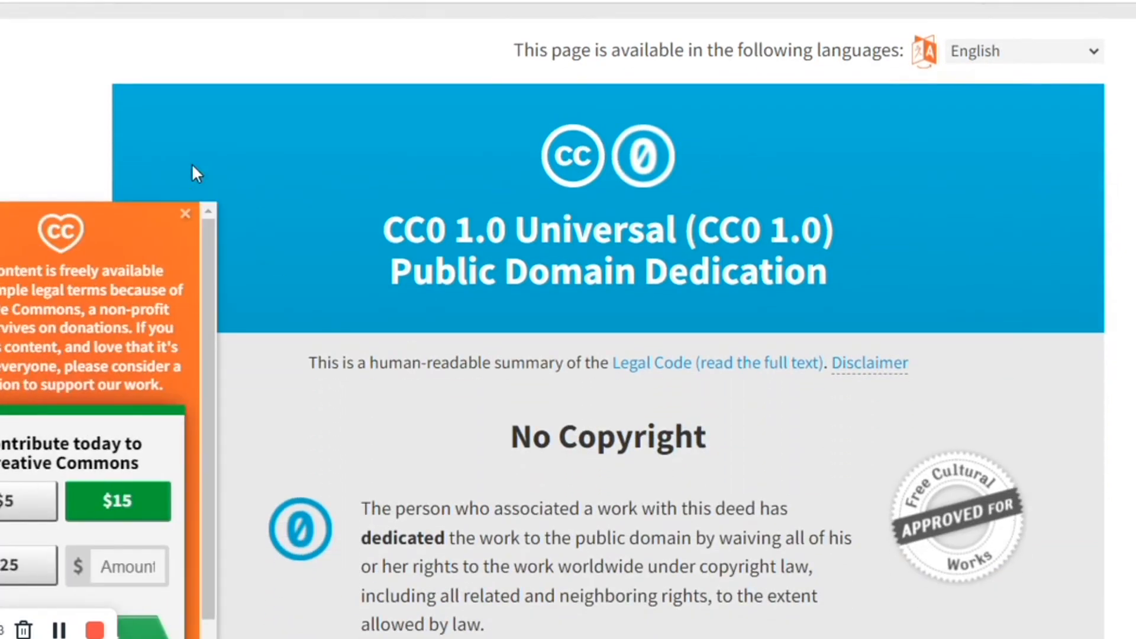
left_click(185, 214)
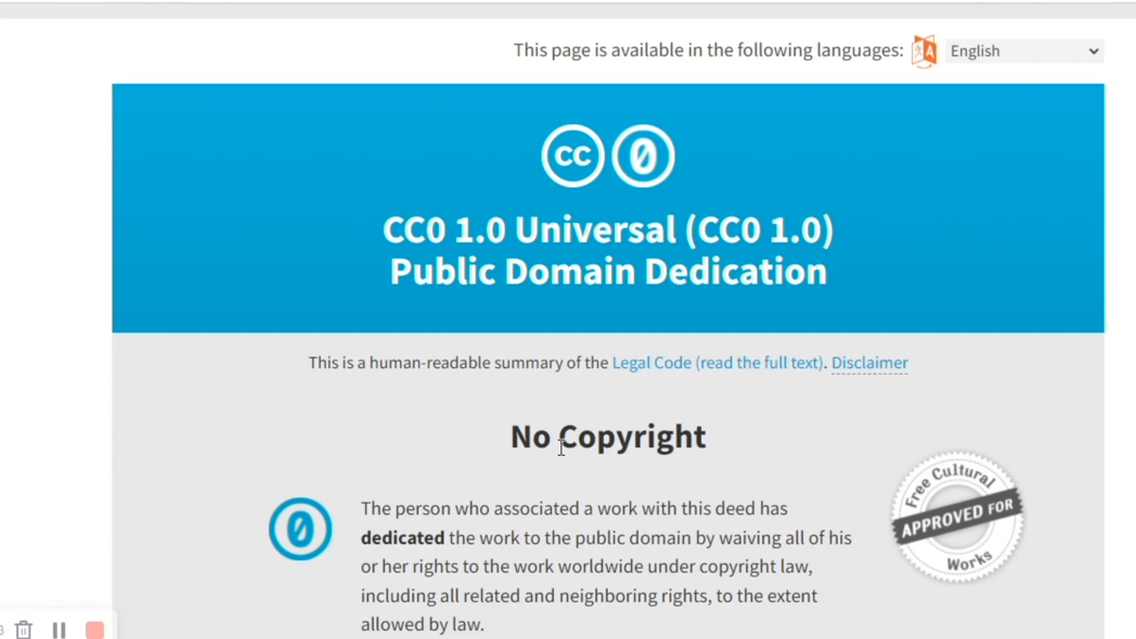
scroll(568, 447, "down", 5)
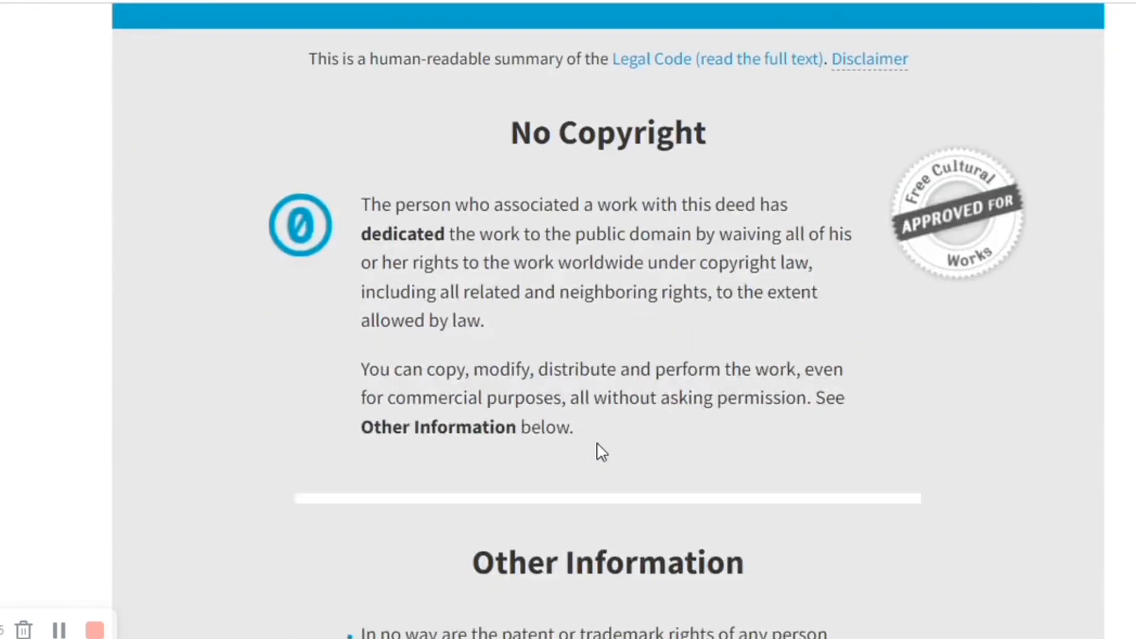
scroll(602, 452, "up", 8)
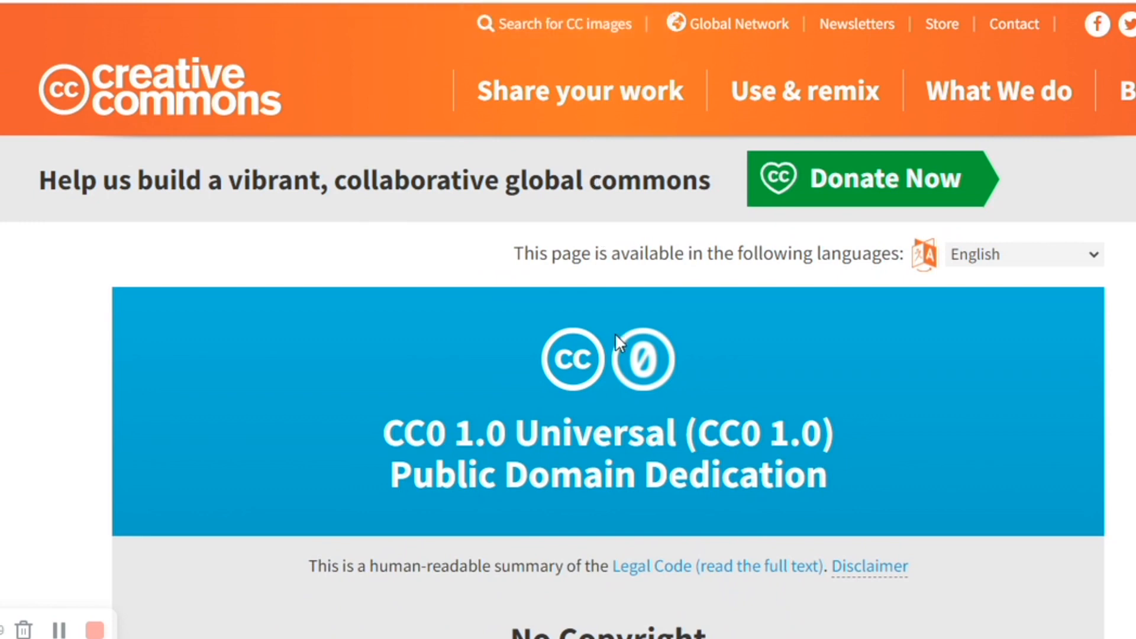
left_click(639, 1)
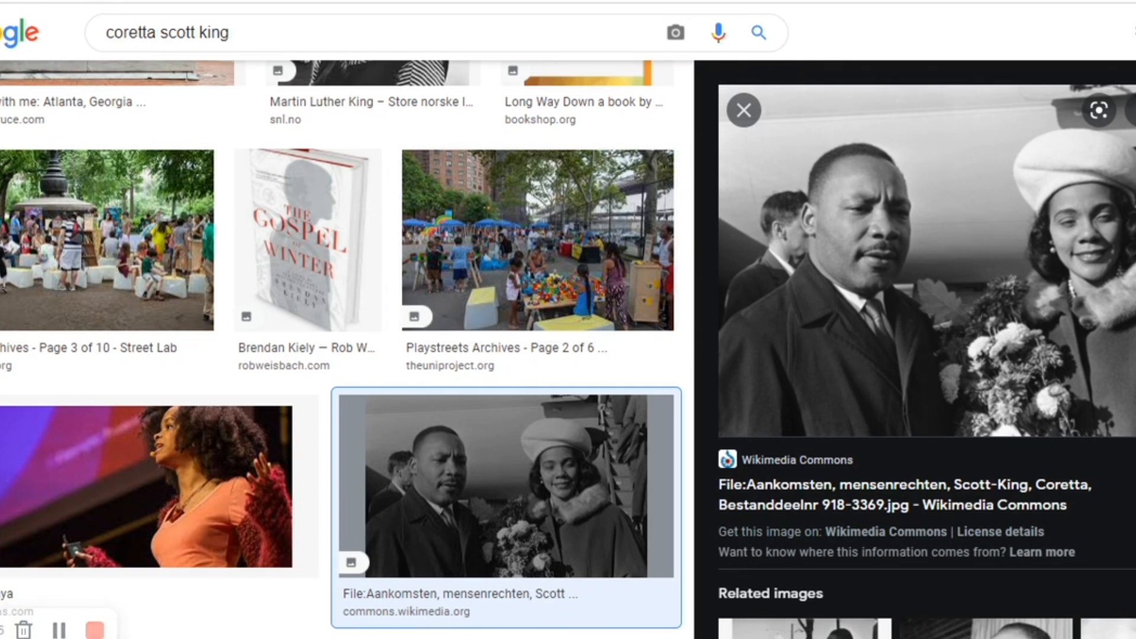
- Replace the image search query with "ruby bridges" and run the search
triple_click(288, 30)
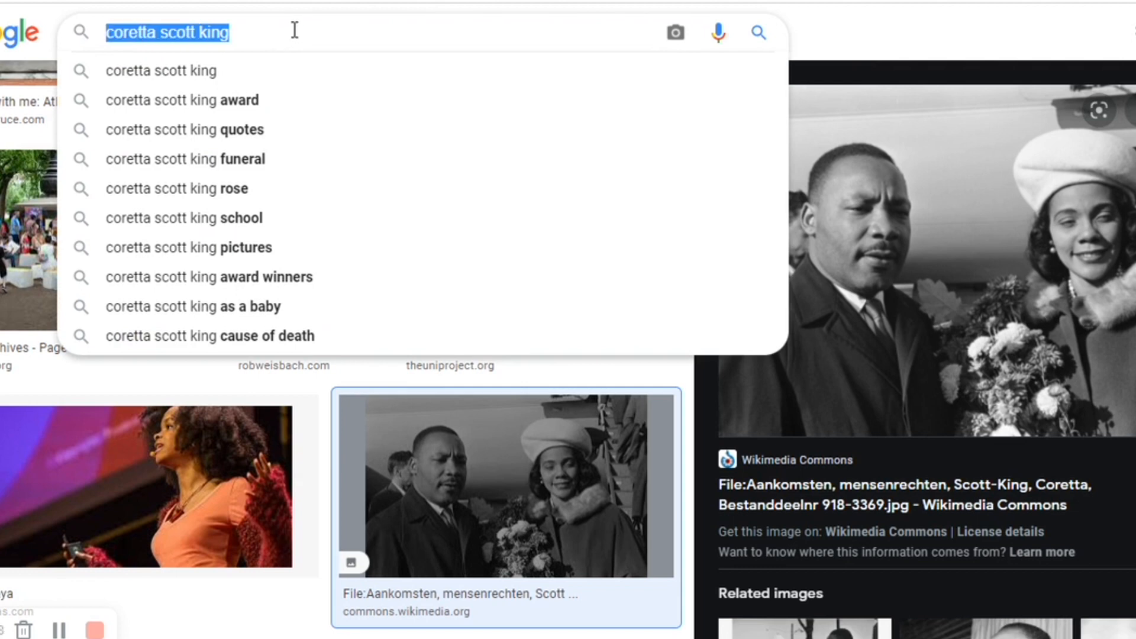
type("ruby ")
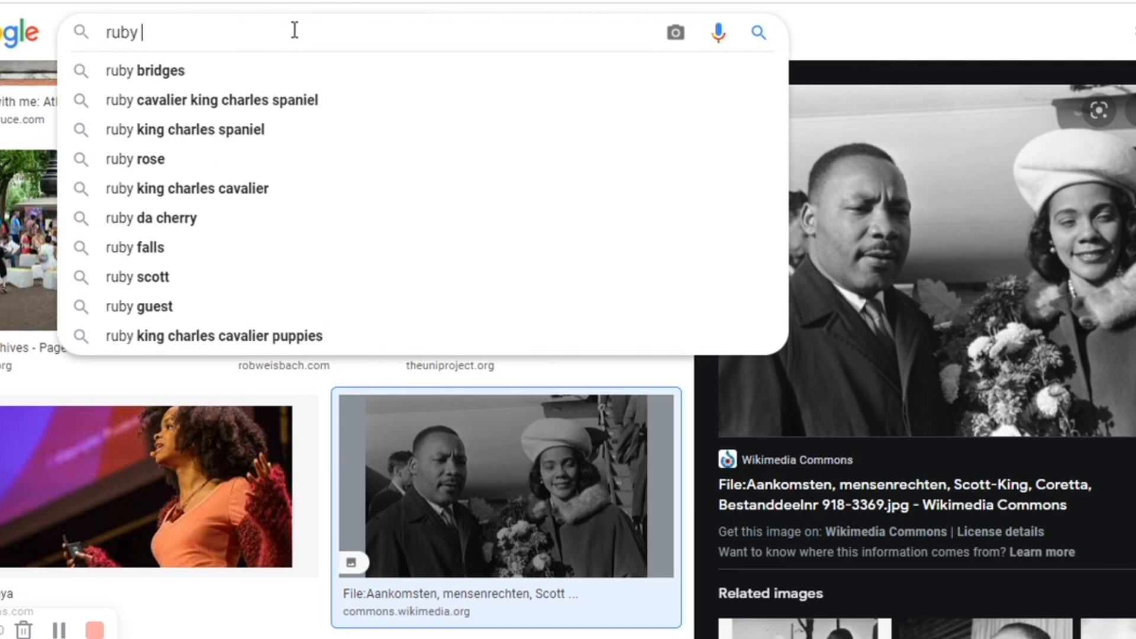
type("bridges")
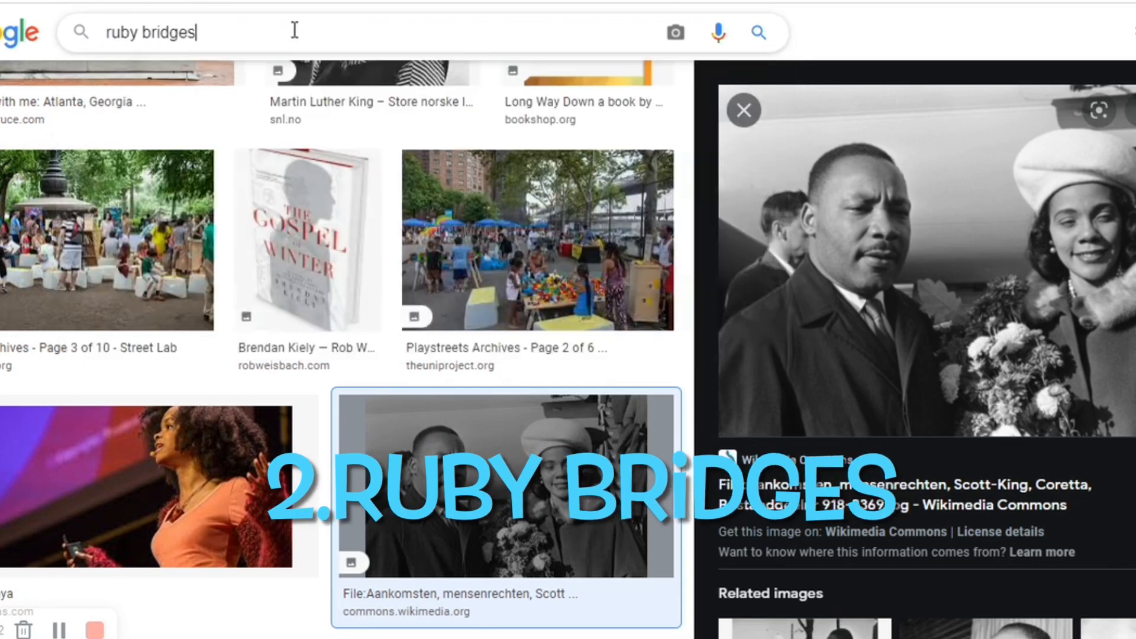
key("Return")
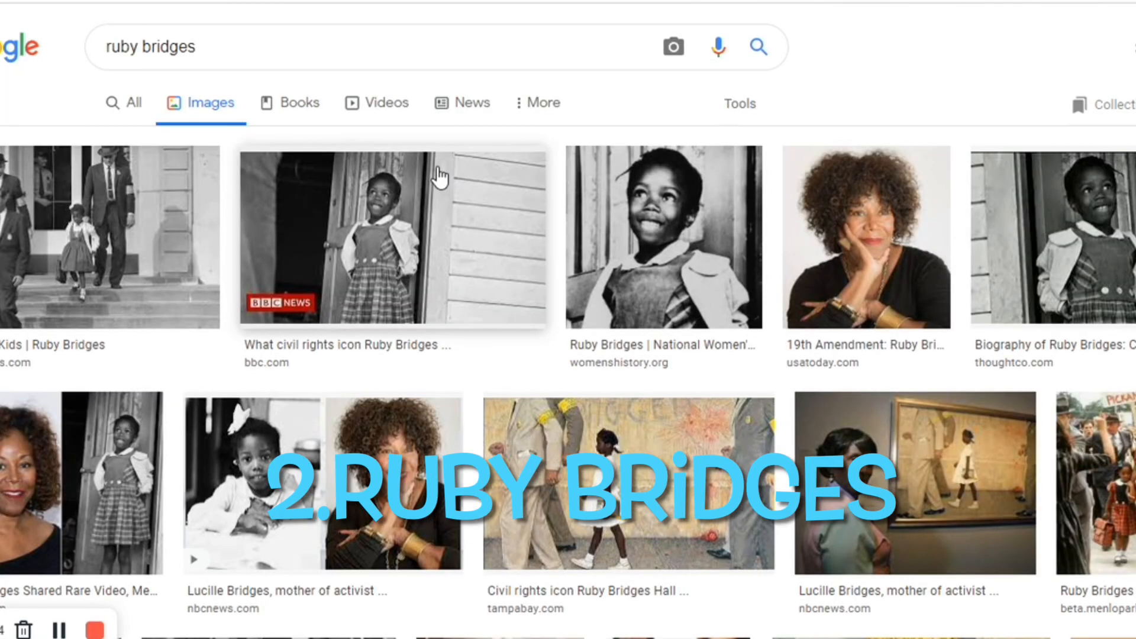
- Look through the unfiltered Ruby Bridges image results
scroll(448, 185, "down", 1)
scroll(449, 185, "down", 15)
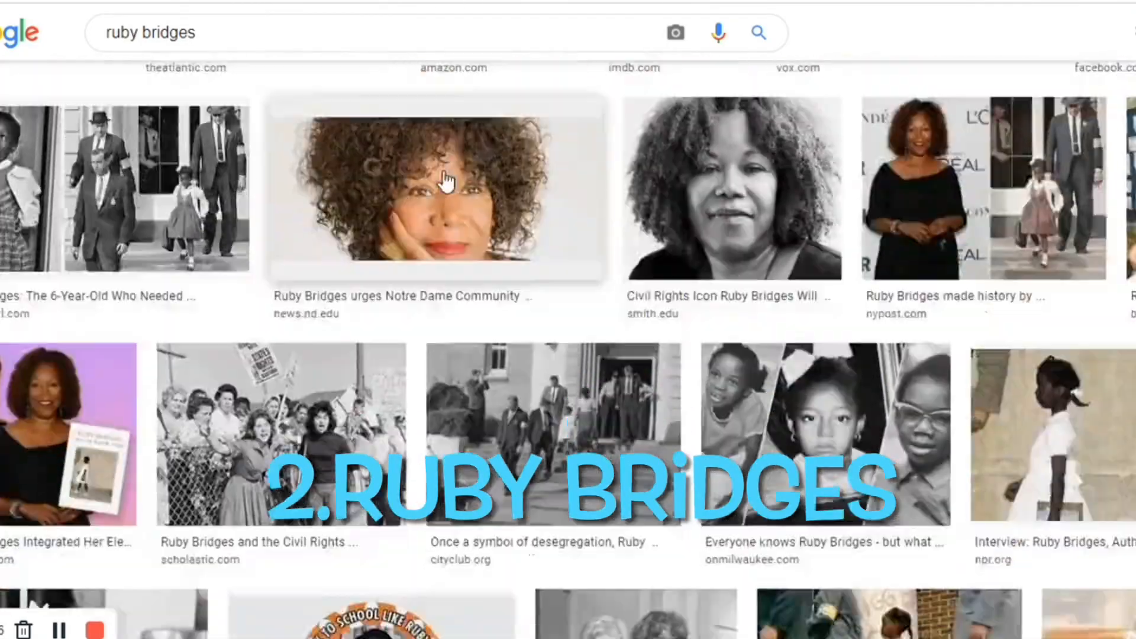
scroll(445, 186, "down", 20)
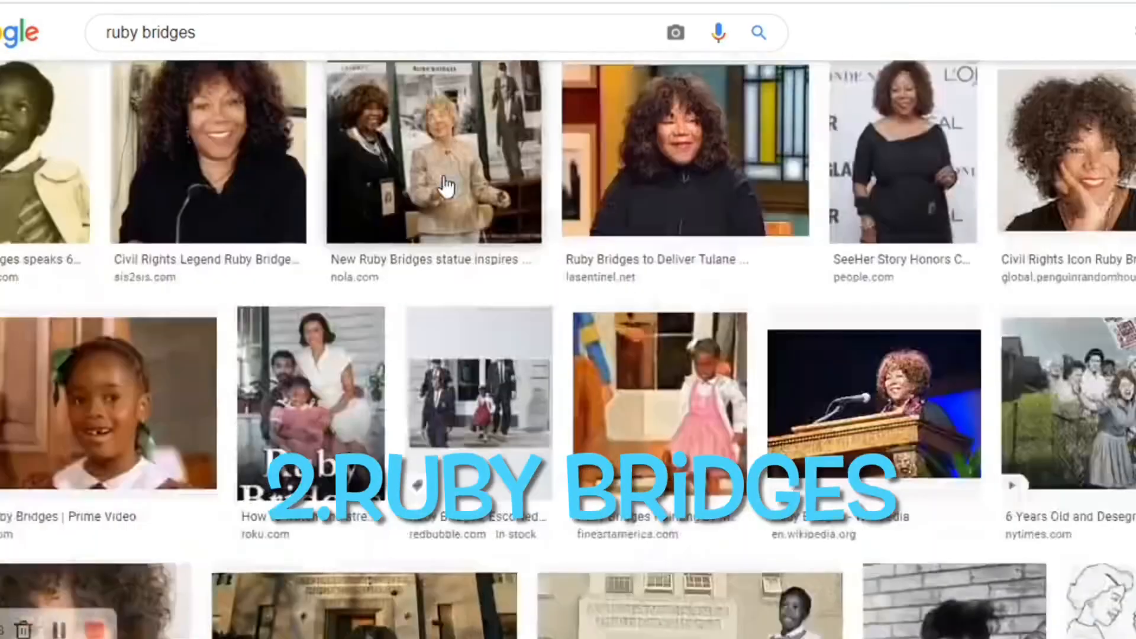
scroll(445, 188, "down", 20)
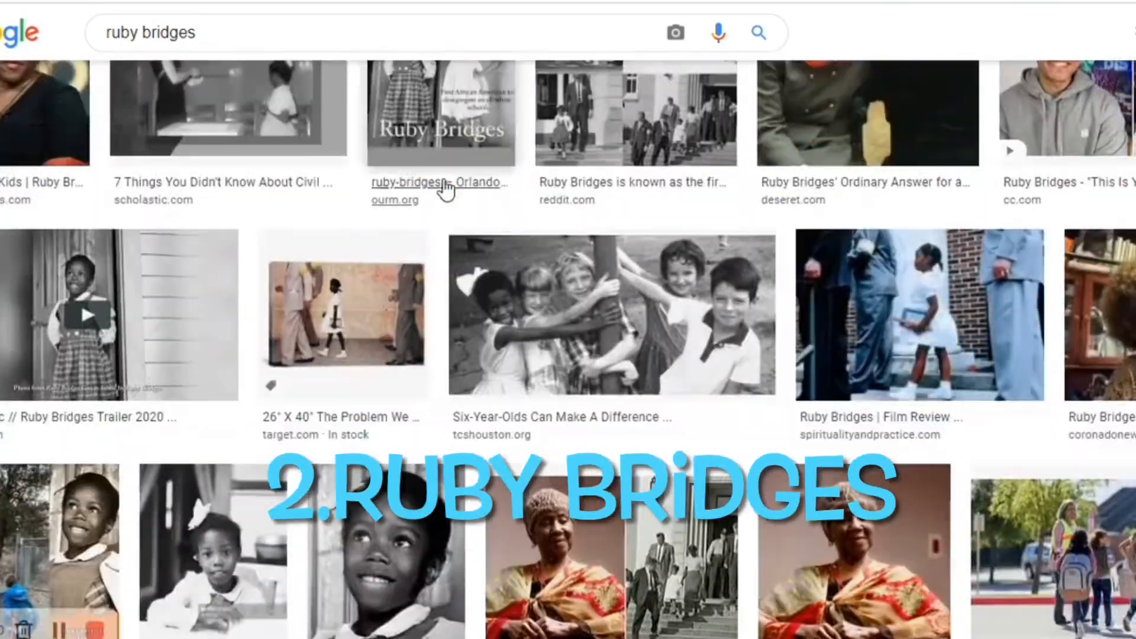
scroll(445, 195, "down", 5)
scroll(1070, 372, "up", 15)
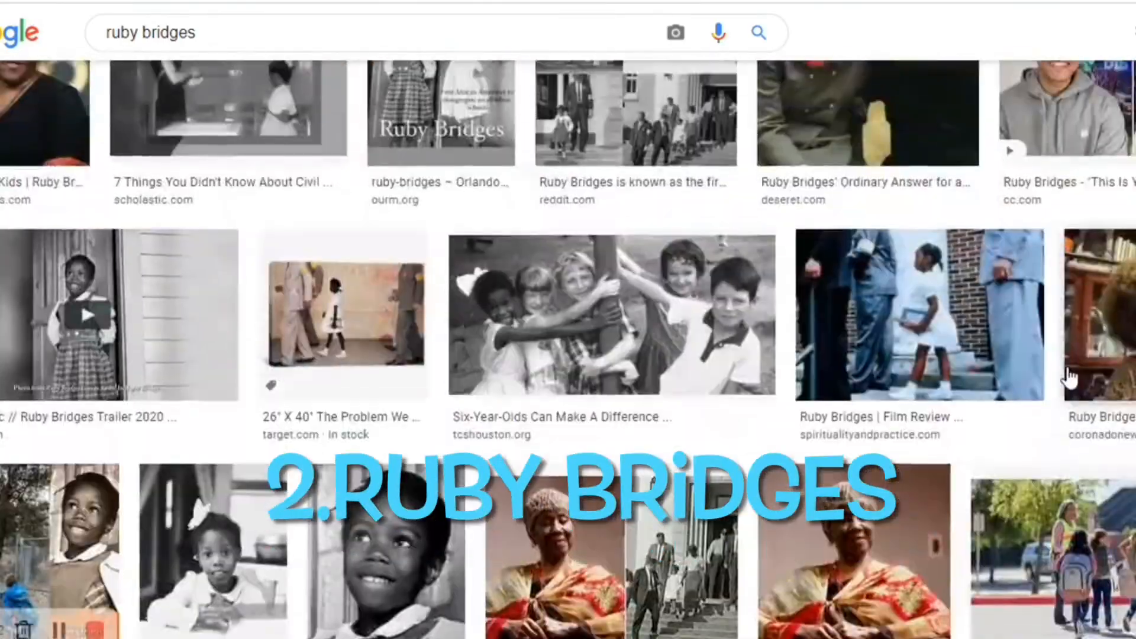
scroll(1069, 366, "up", 20)
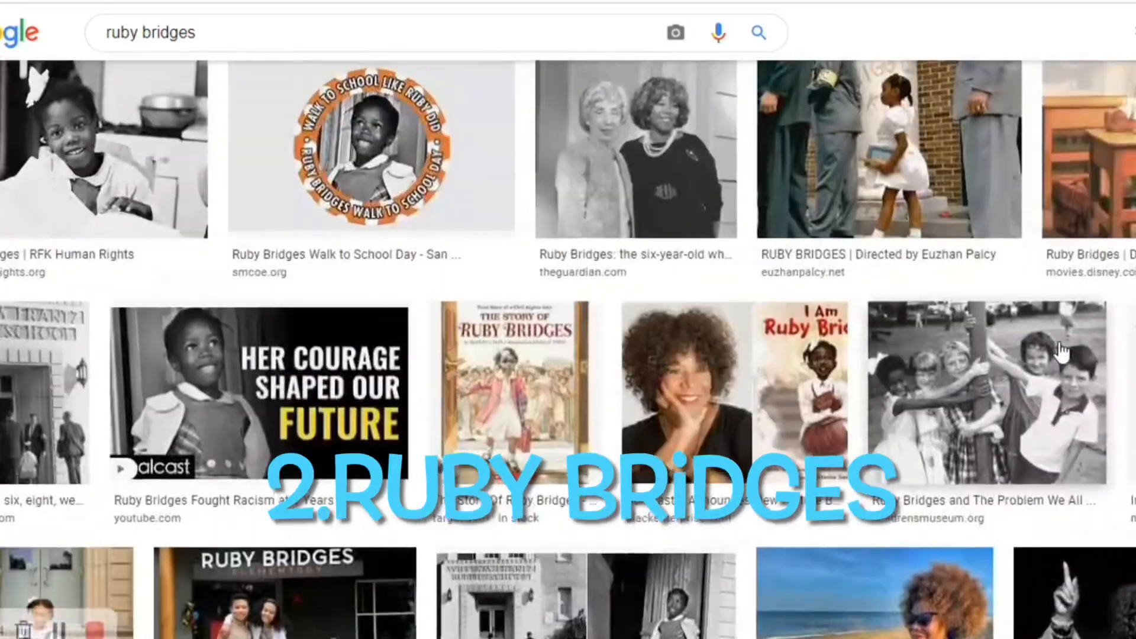
scroll(237, 106, "up", 5)
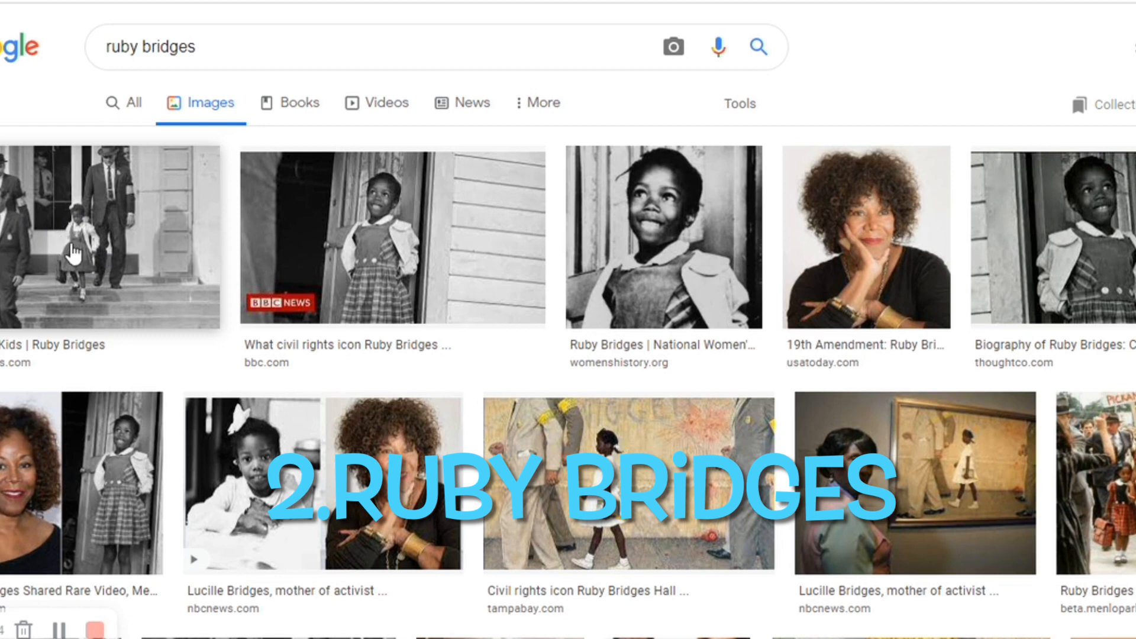
- Filter the Ruby Bridges image results by usage rights to Creative Commons licenses
left_click(729, 112)
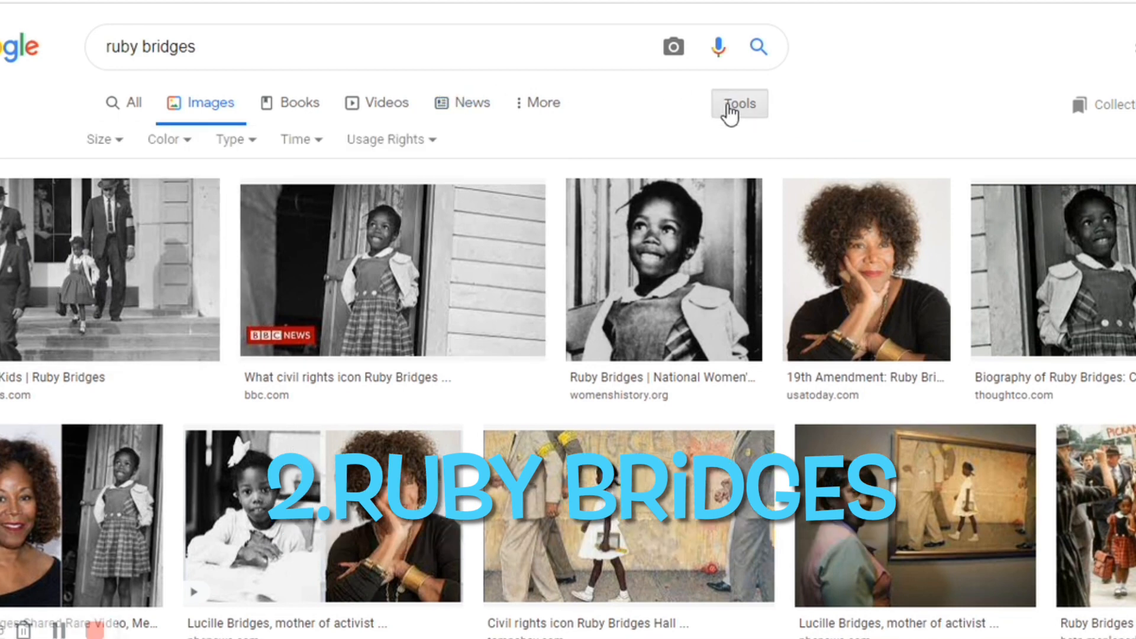
left_click(424, 145)
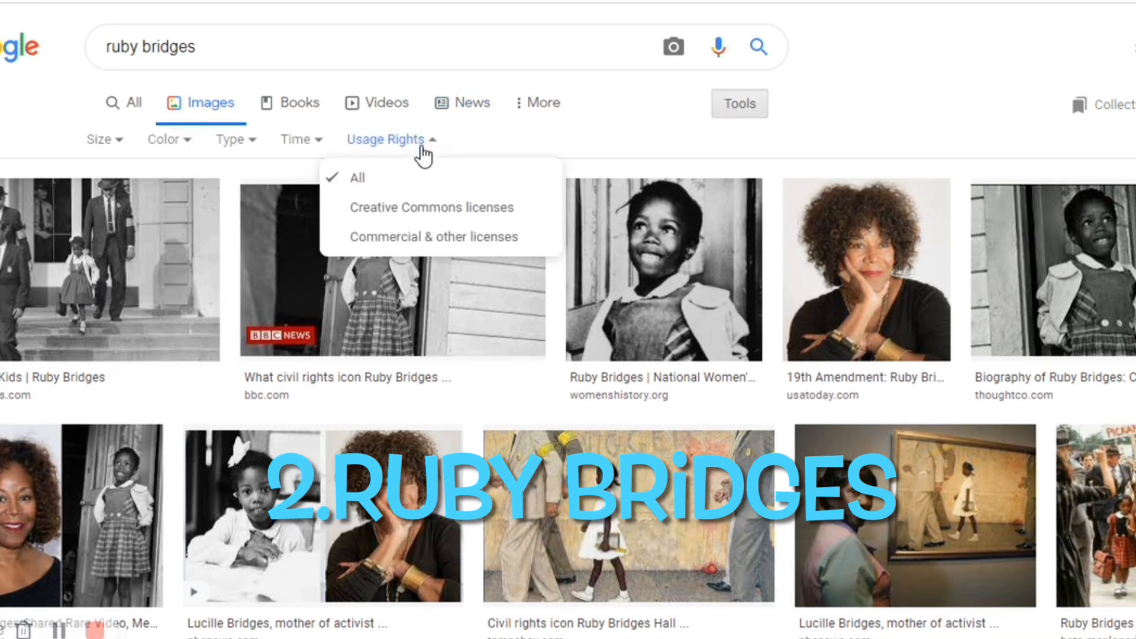
left_click(423, 209)
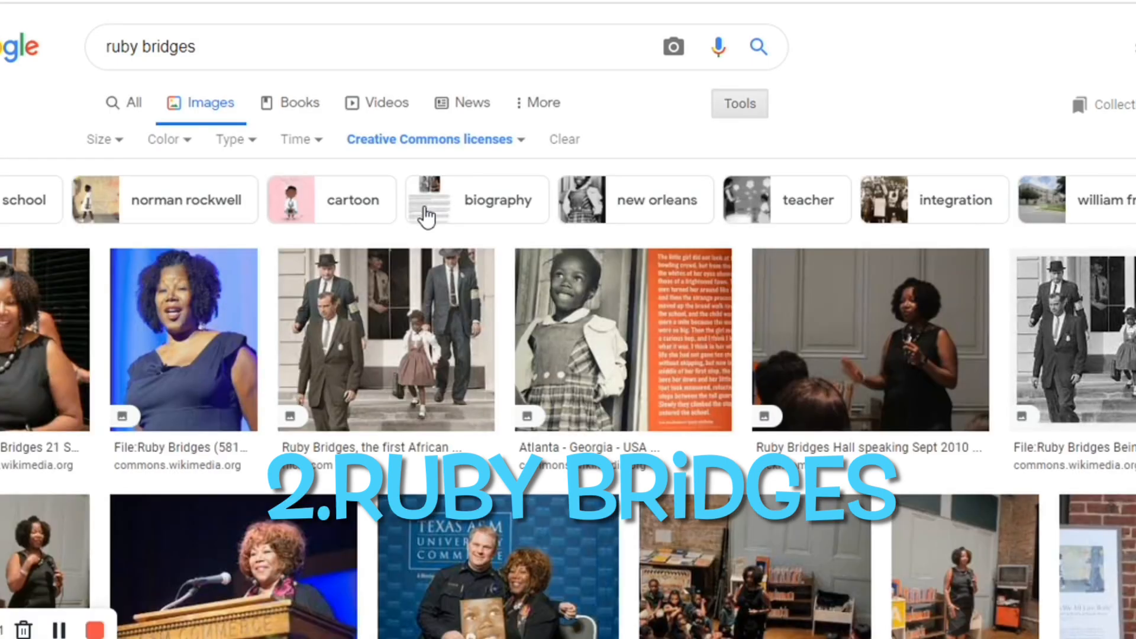
- Open the license details of the Wikimedia Commons Ruby Bridges exhibit photo, dismiss the donation pop-up, and examine the permitted uses
left_click(602, 330)
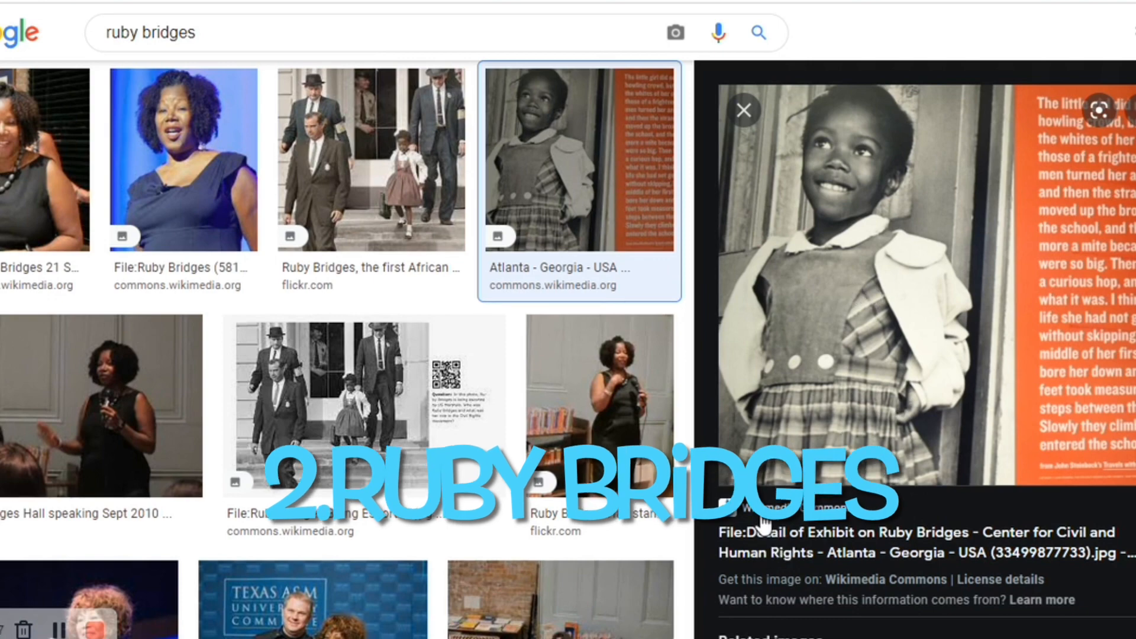
left_click(1005, 584)
scroll(988, 545, "down", 2)
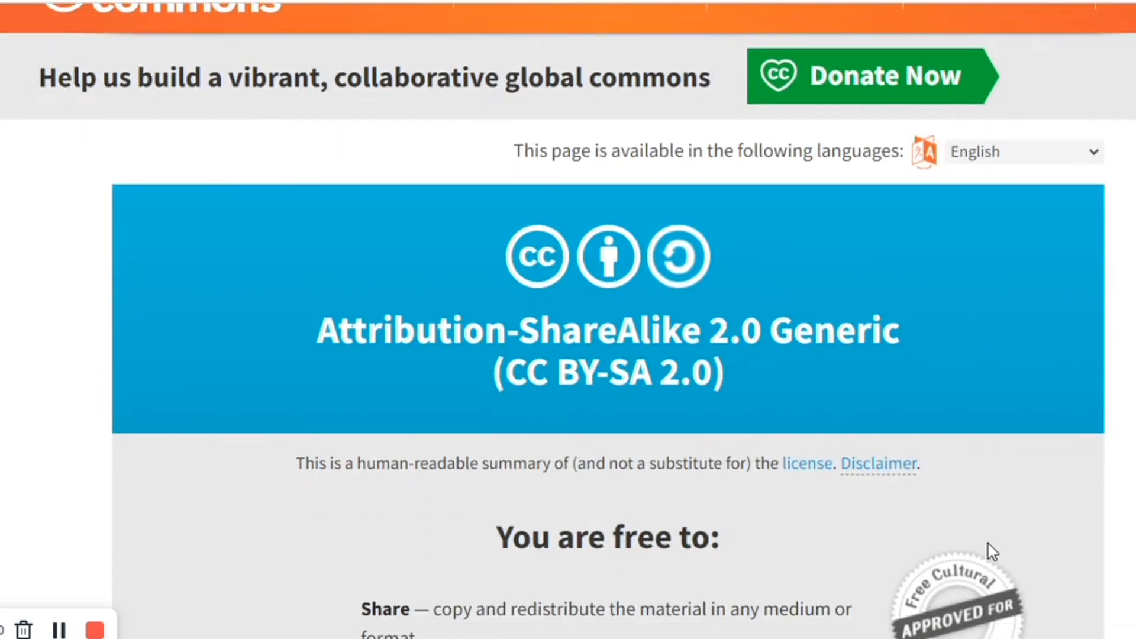
scroll(988, 544, "down", 2)
left_click(195, 208)
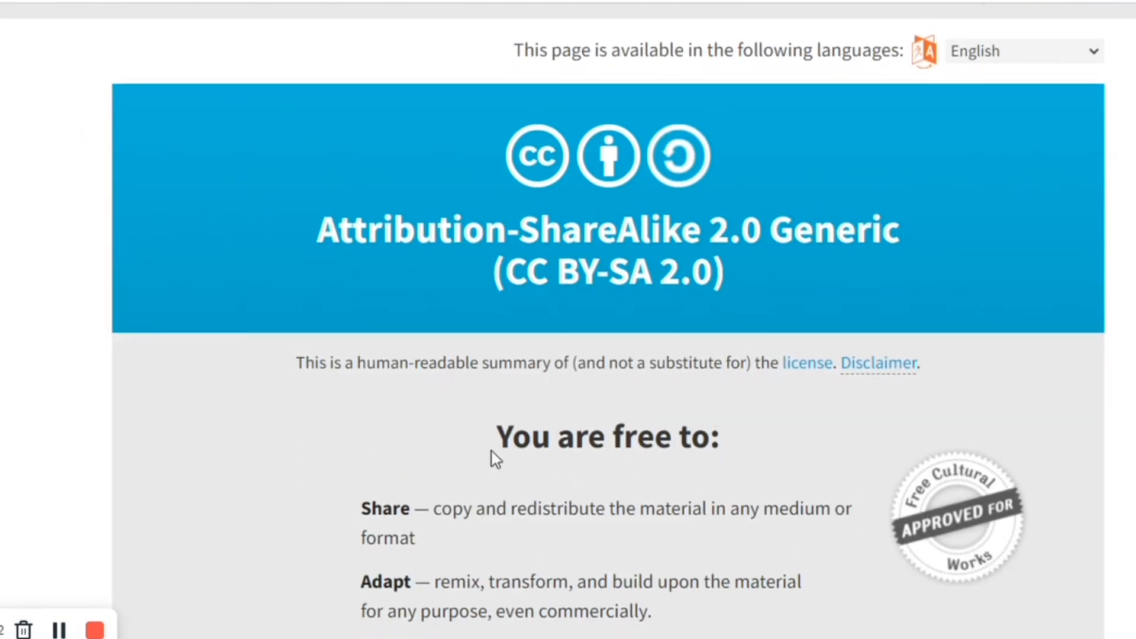
scroll(477, 599, "down", 2)
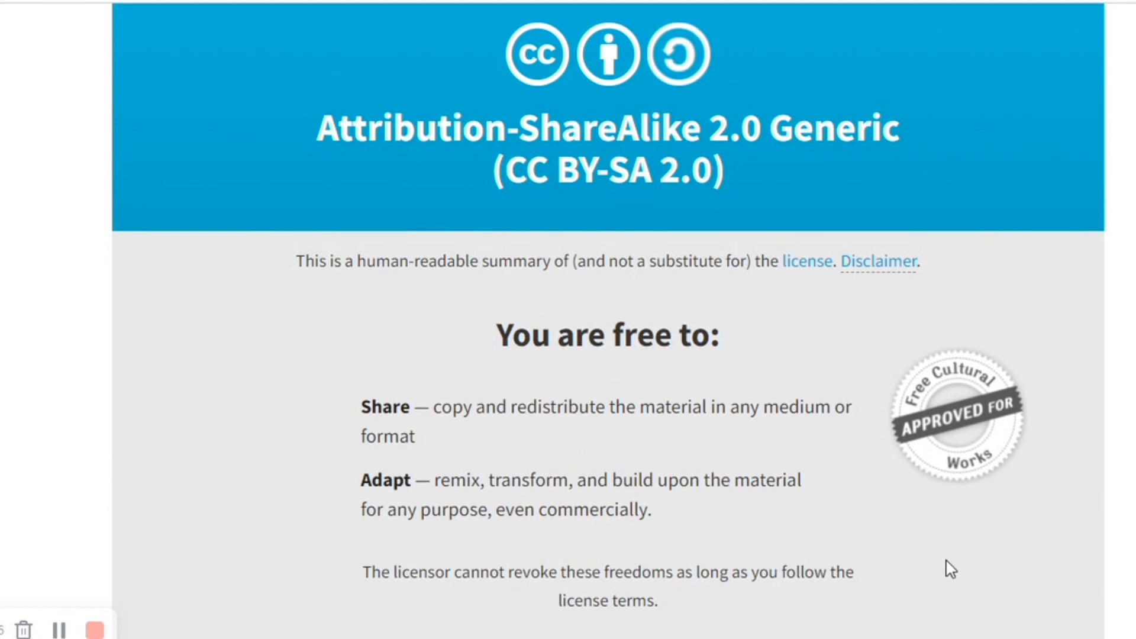
- Examine the sharing, adaptation and attribution terms of the CC BY-SA 2.0 license
scroll(951, 570, "down", 4)
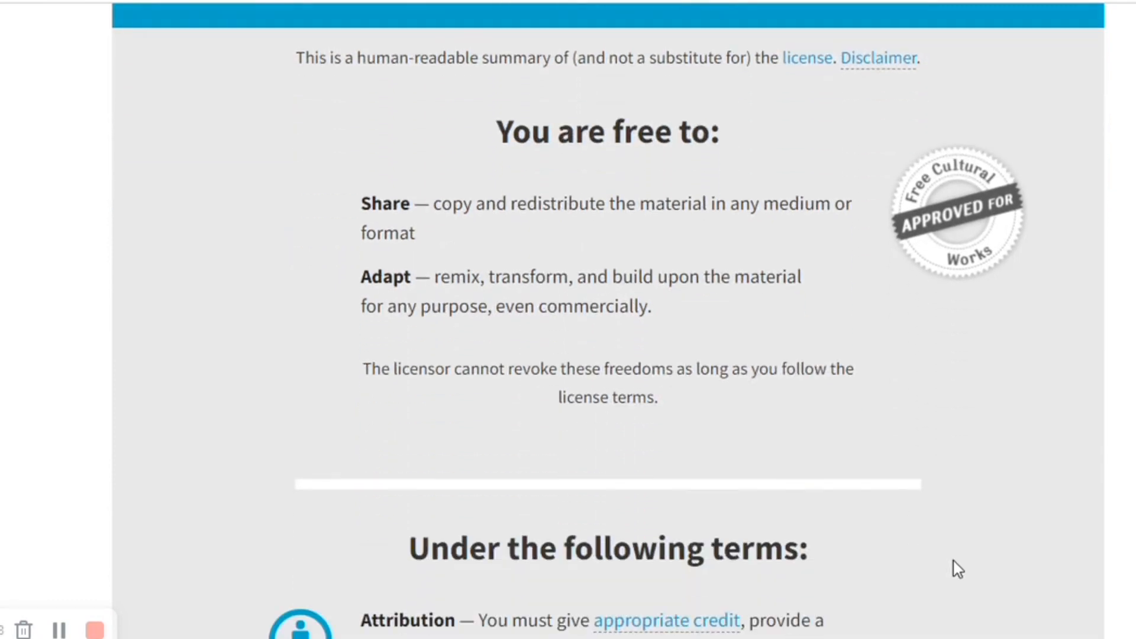
scroll(954, 563, "down", 2)
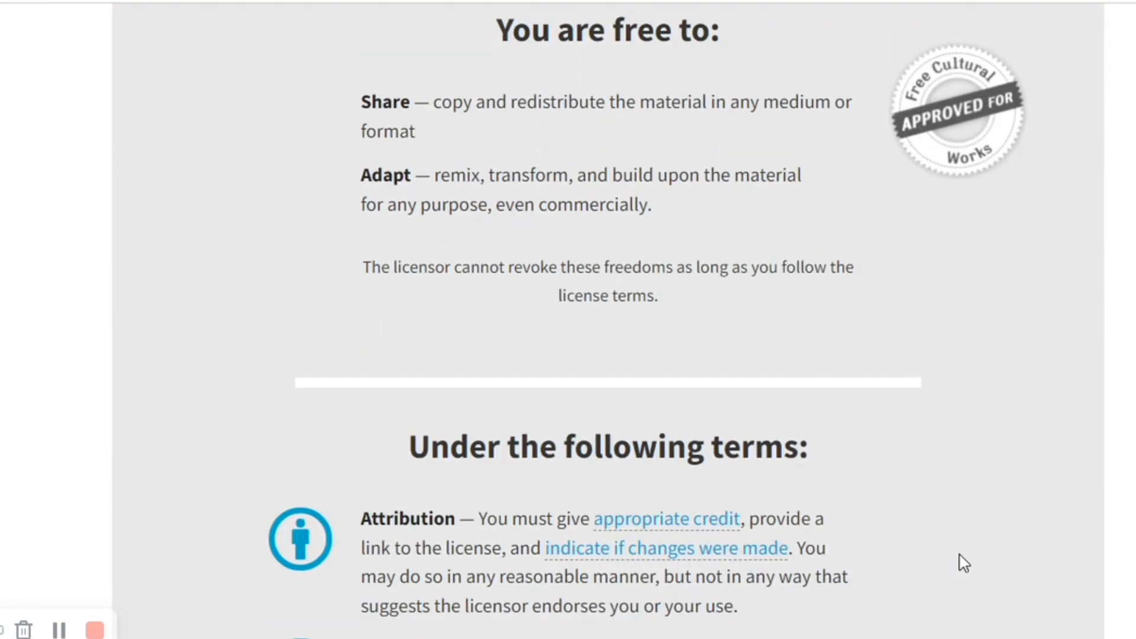
scroll(959, 552, "up", 8)
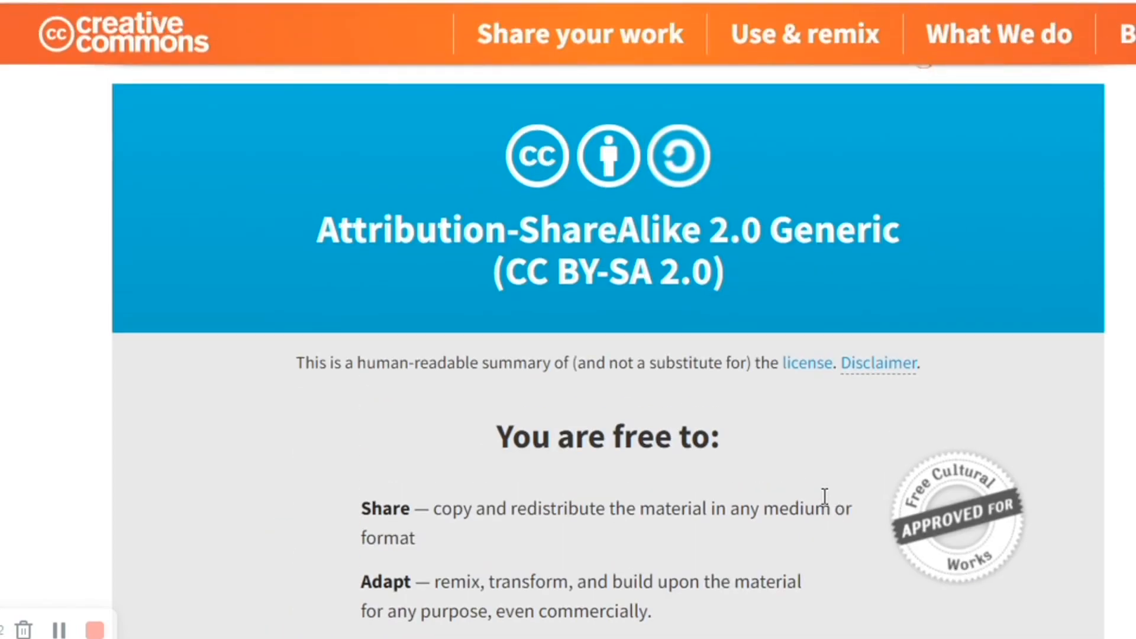
- Save the link of the Ruby Bridges exhibit photo as "ruby bridges free 2" in the desktop's Notable AA Women subfolder
key("ctrl+shift+Tab")
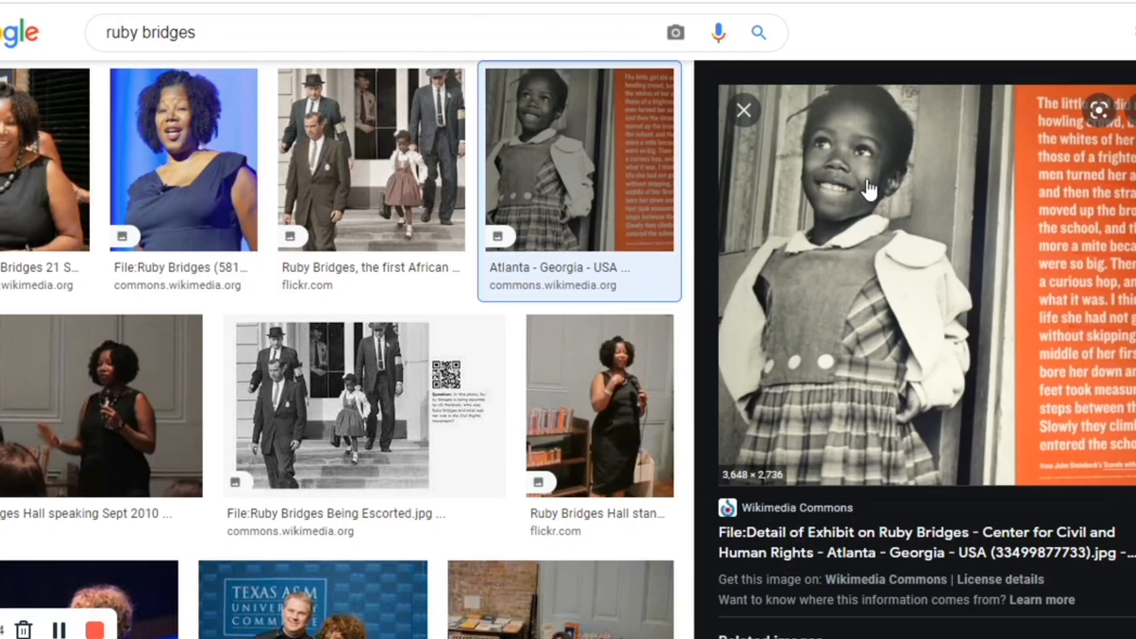
right_click(866, 266)
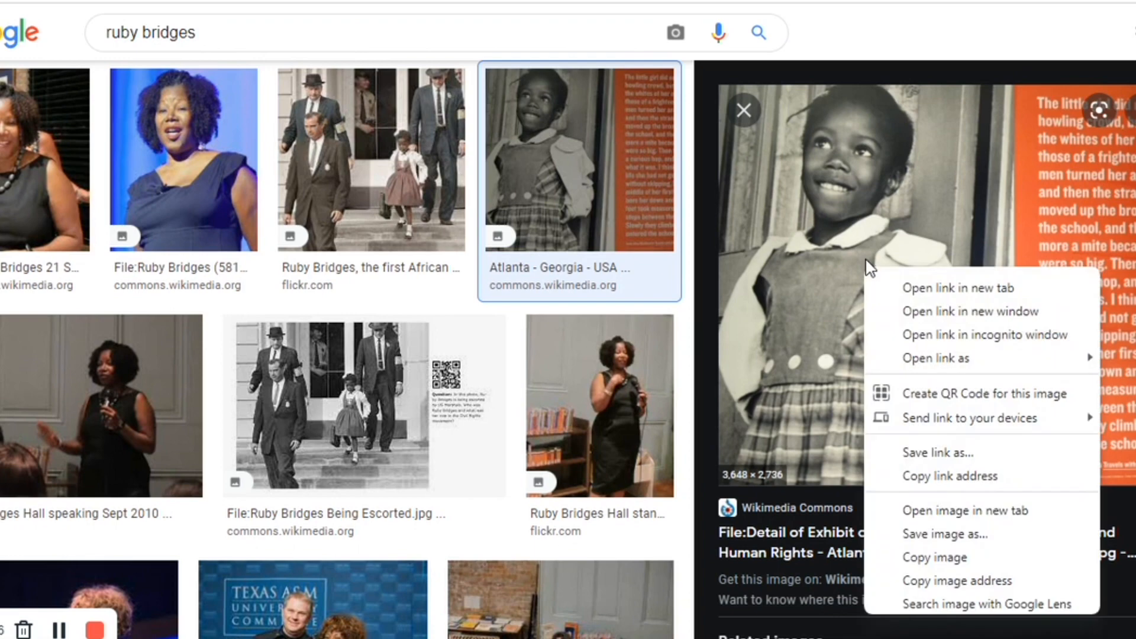
left_click(960, 468)
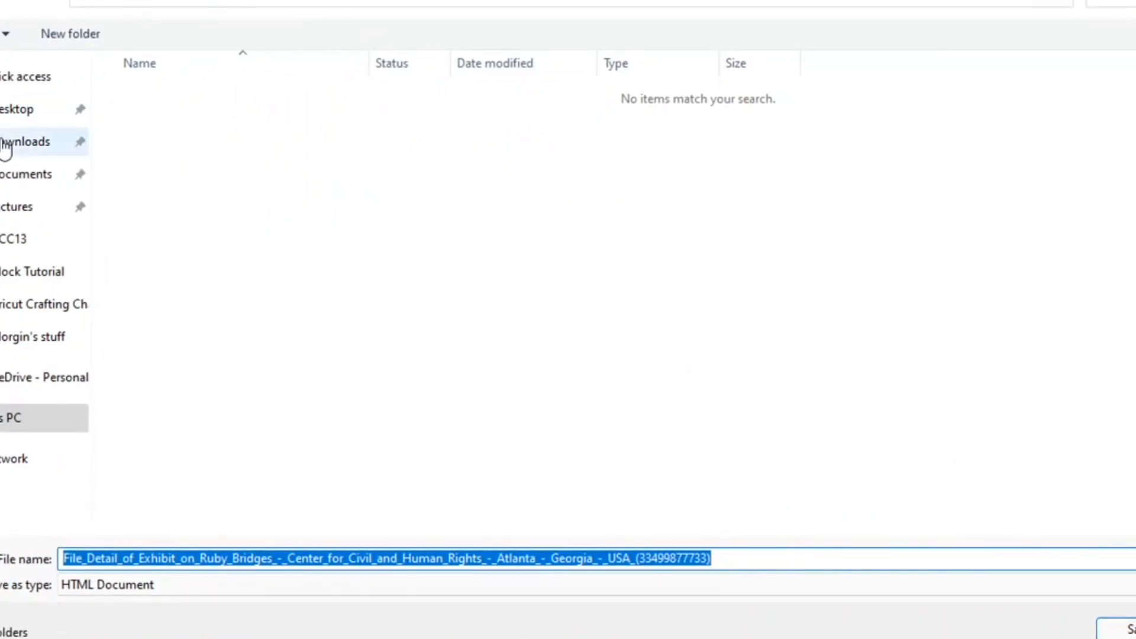
left_click(18, 113)
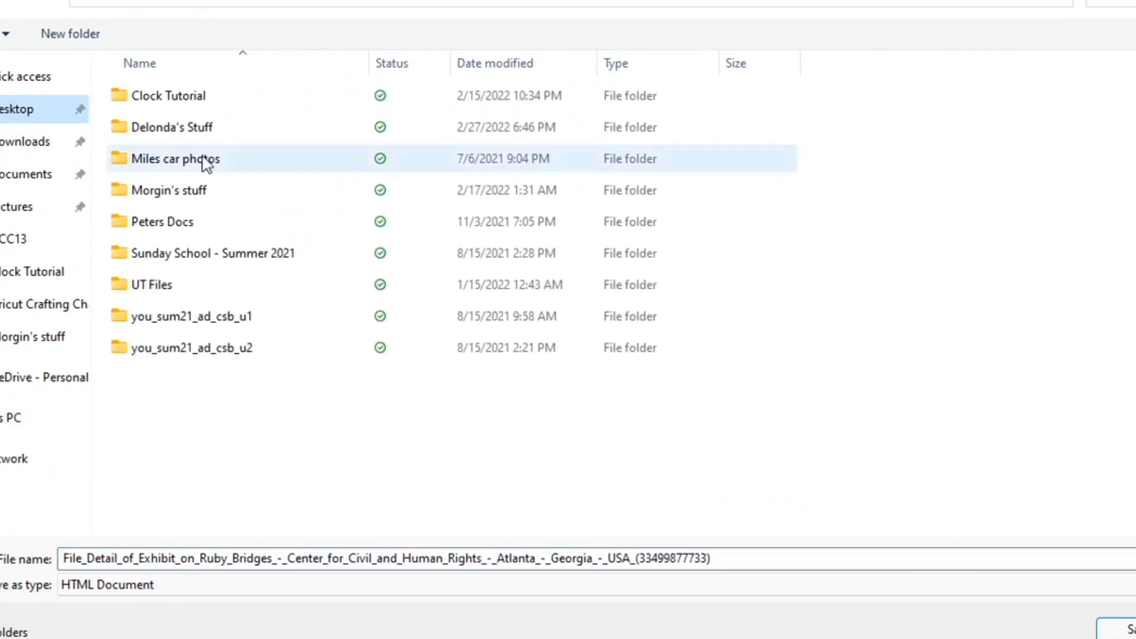
double_click(192, 129)
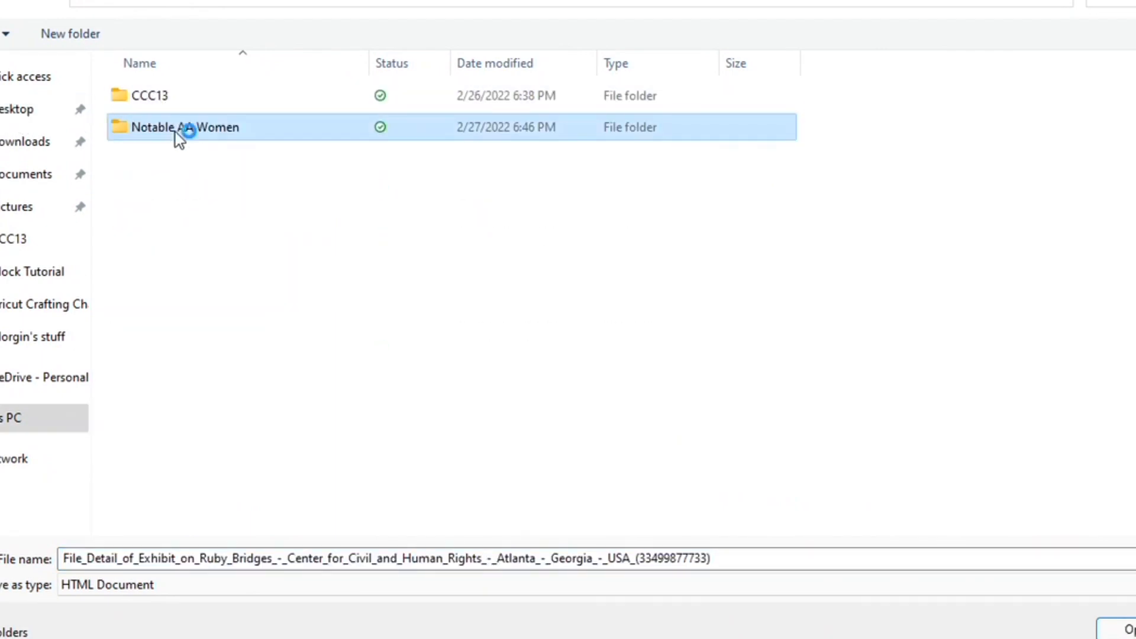
double_click(175, 132)
double_click(130, 554)
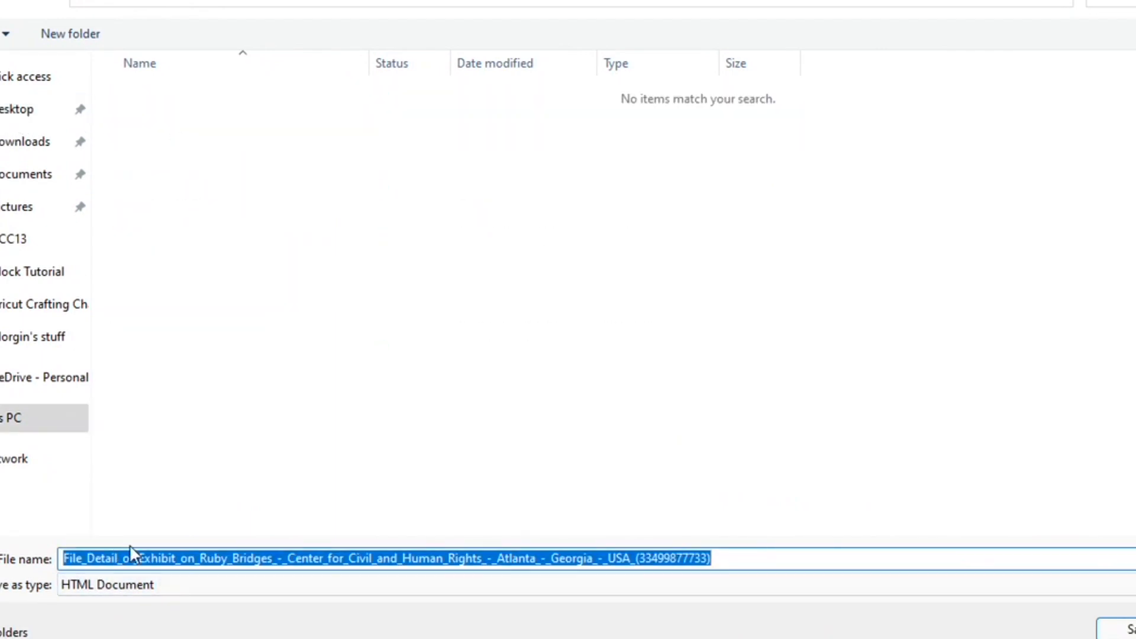
type("ruby bridges")
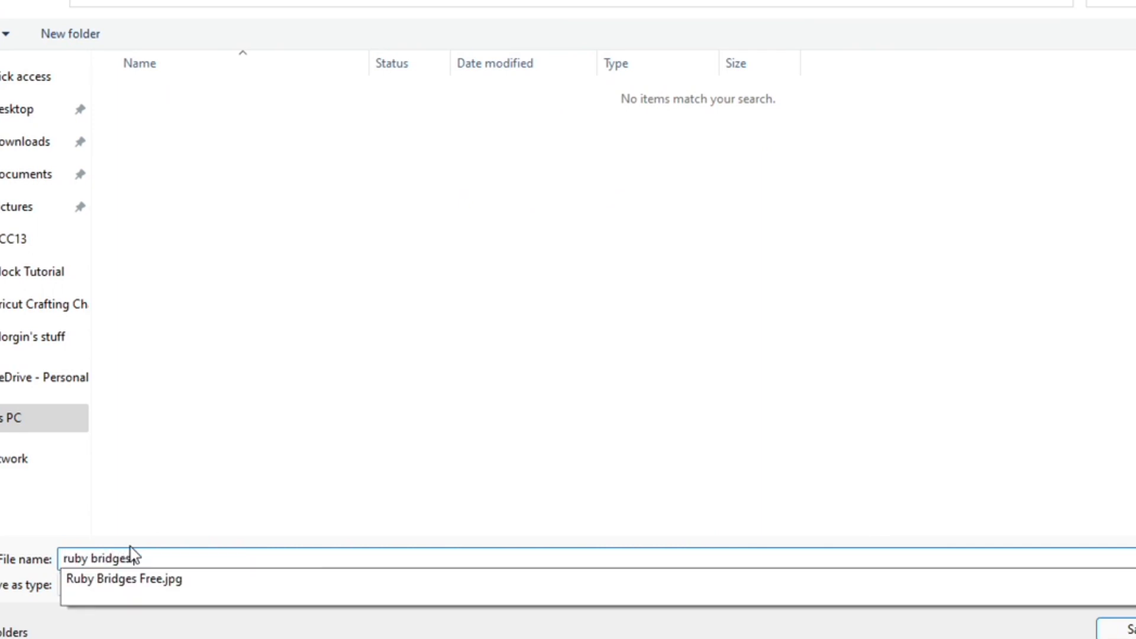
type(" free 2")
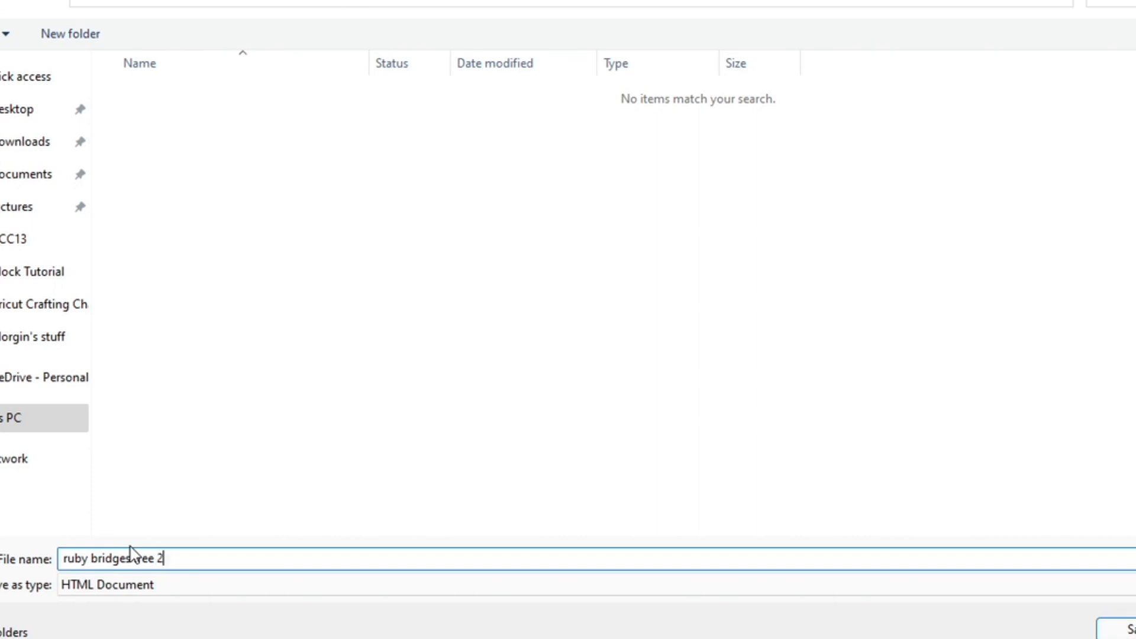
key("Return")
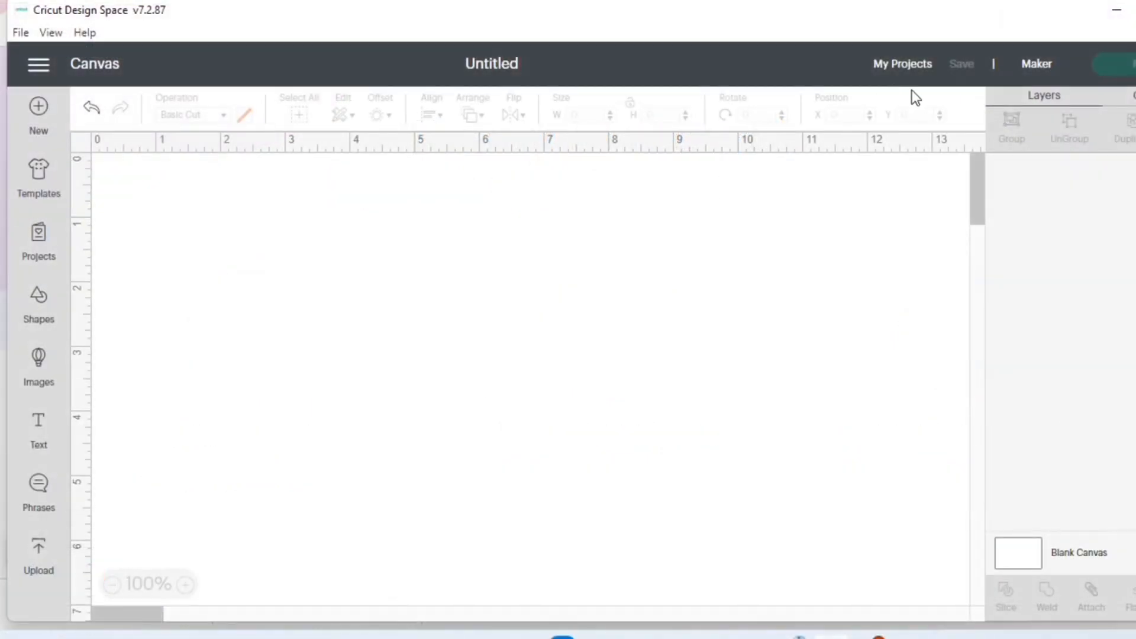
- Switch to Cricut Design Space in a maximized window and add the text "BLACK", "&", "PROUD" on three lines
key("super+Up")
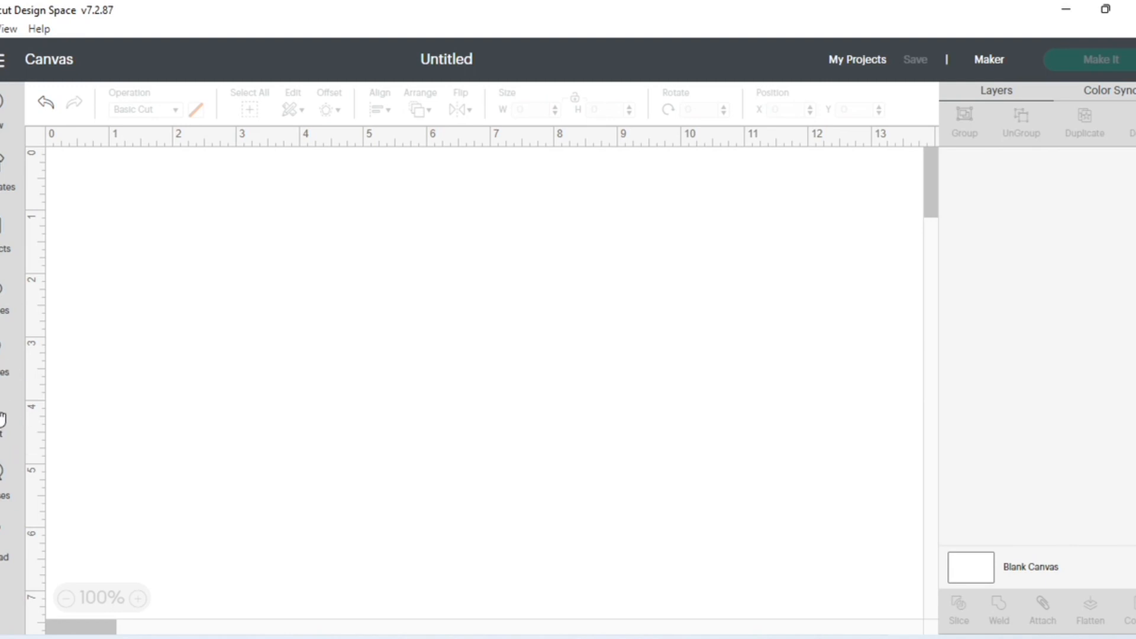
left_click(2, 419)
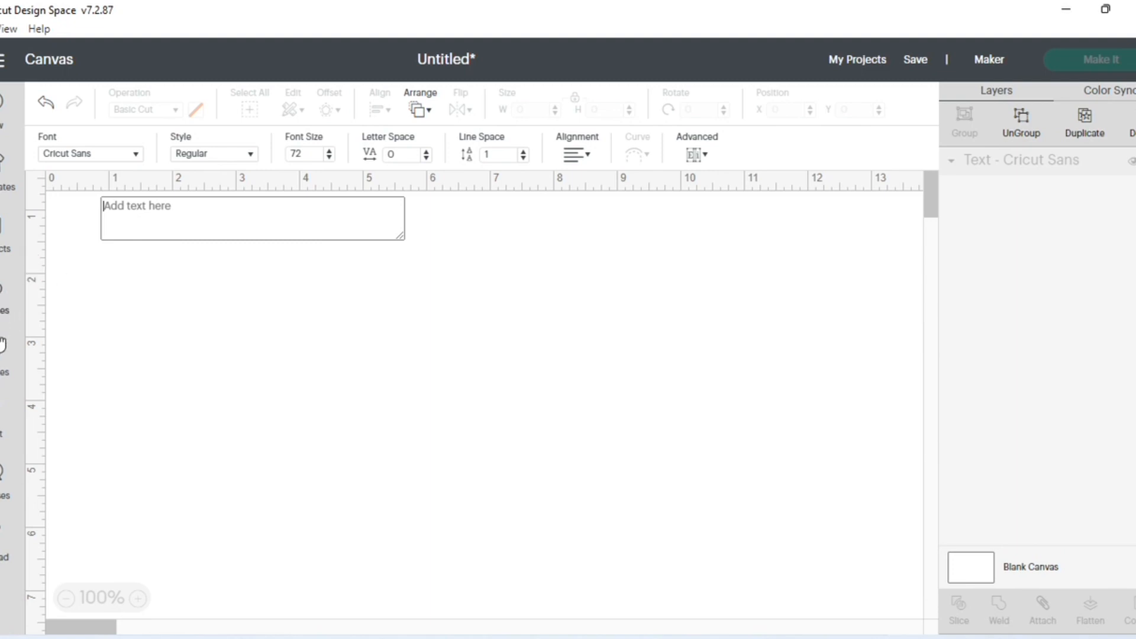
key("Caps_Lock")
type("BLACK")
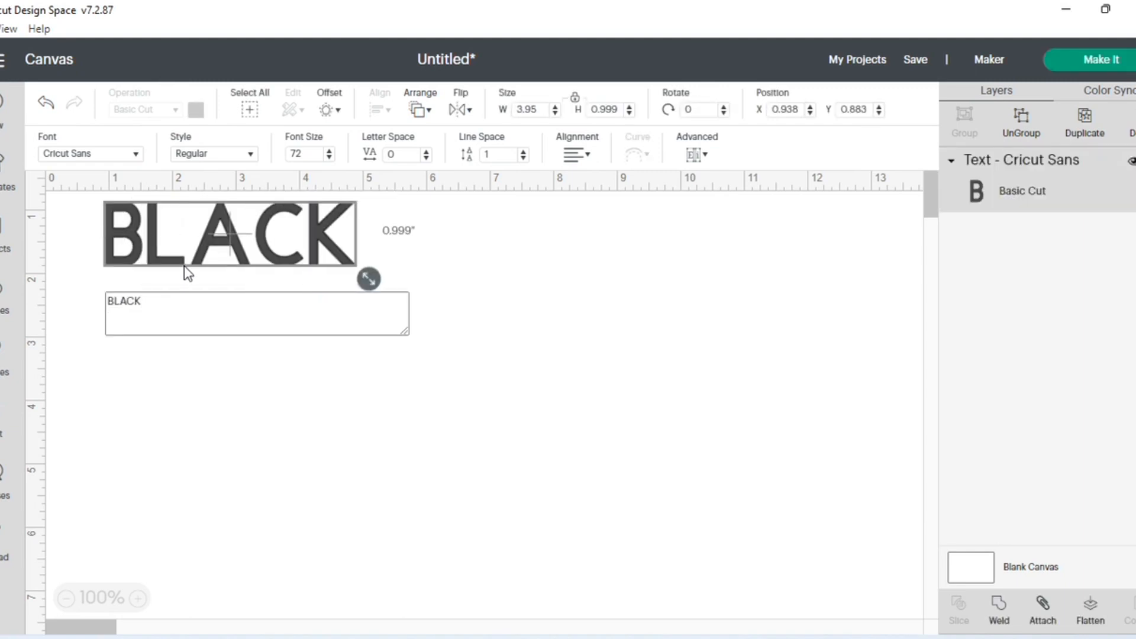
key("Return")
type("&")
key("Return")
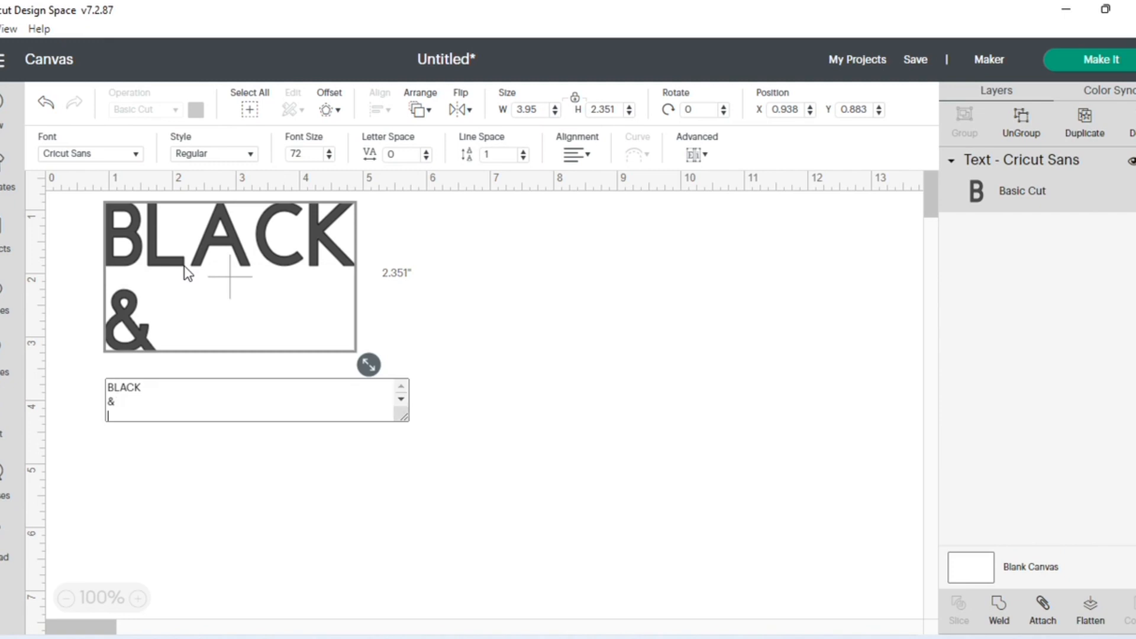
type("PROUD")
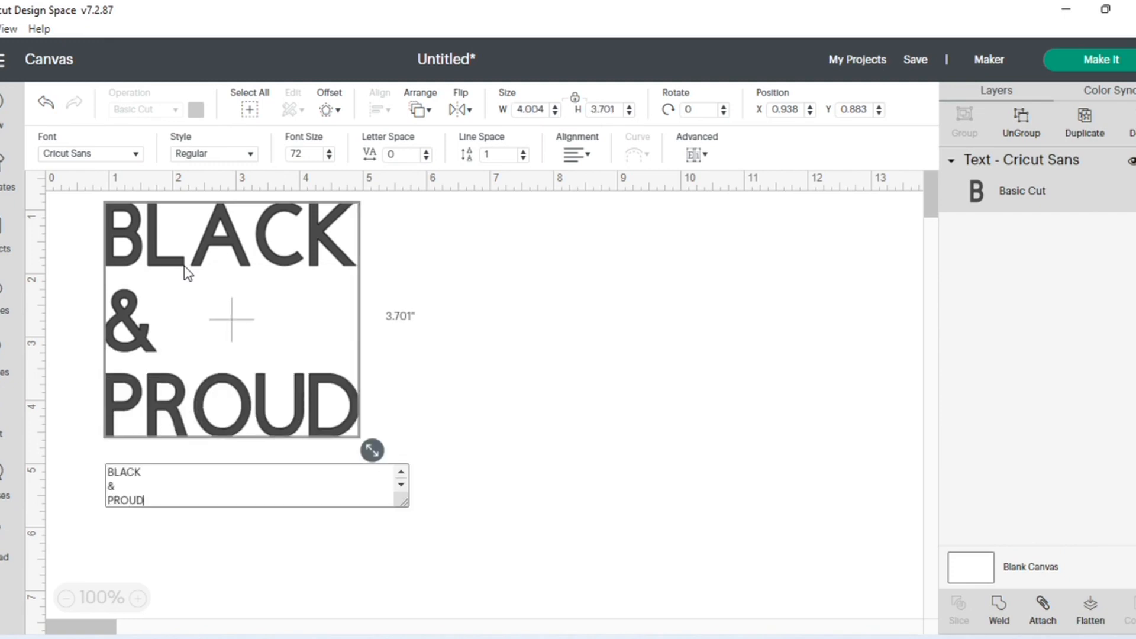
left_click(426, 381)
- Center-align the three lines of the "BLACK & PROUD" text
left_click(234, 408)
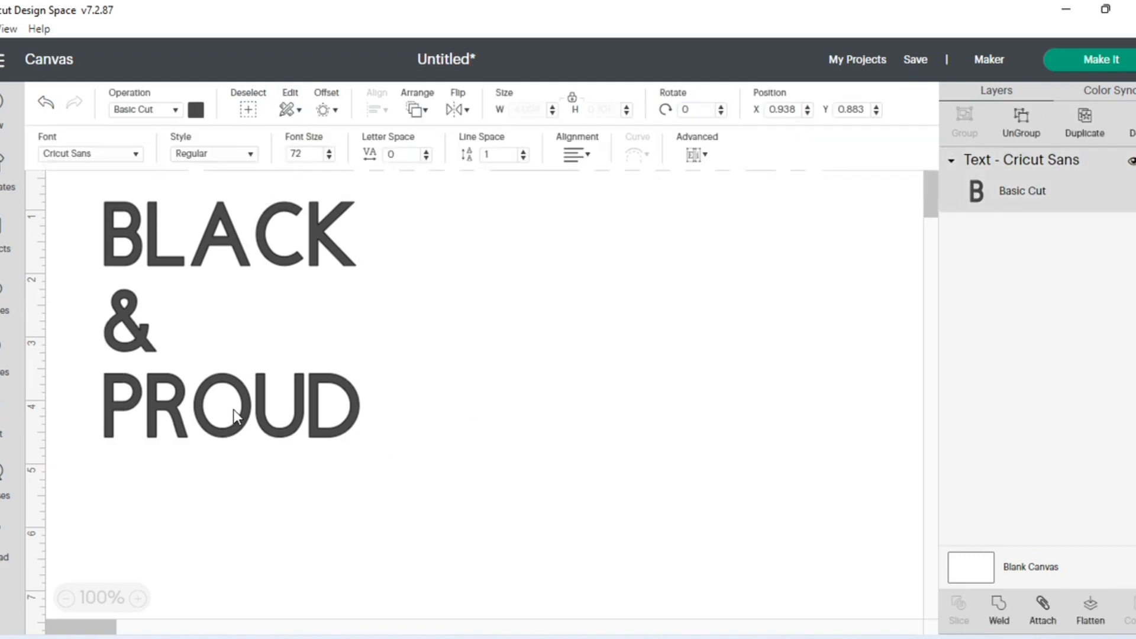
left_click(581, 156)
left_click(608, 203)
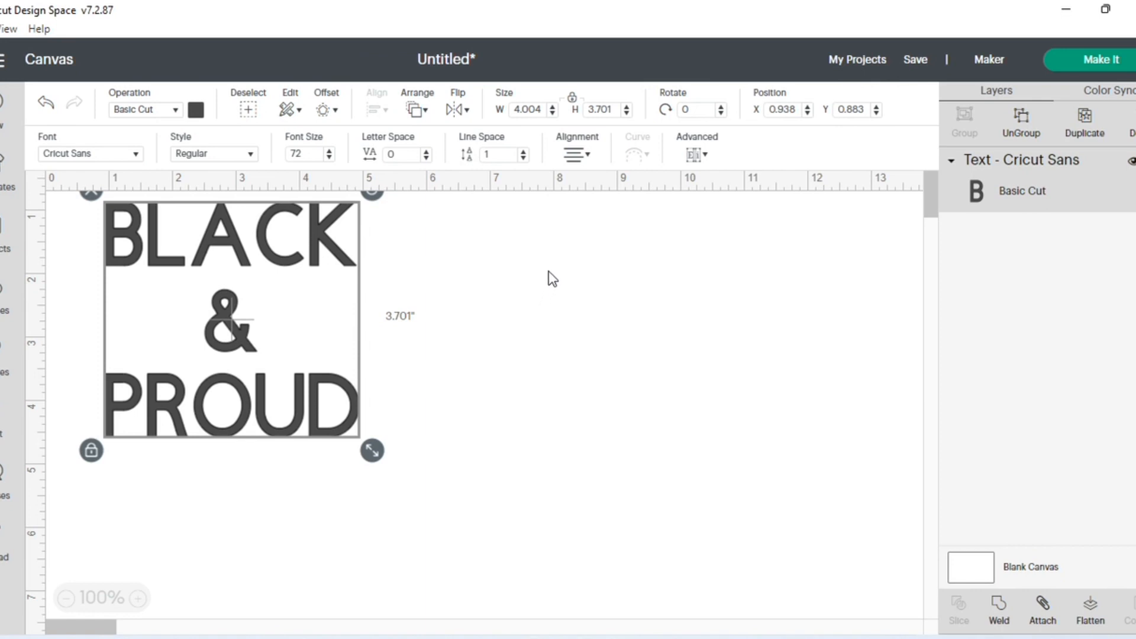
- Search the fonts for "SPACE STORY" and apply the Space Story font to the text
left_click(137, 155)
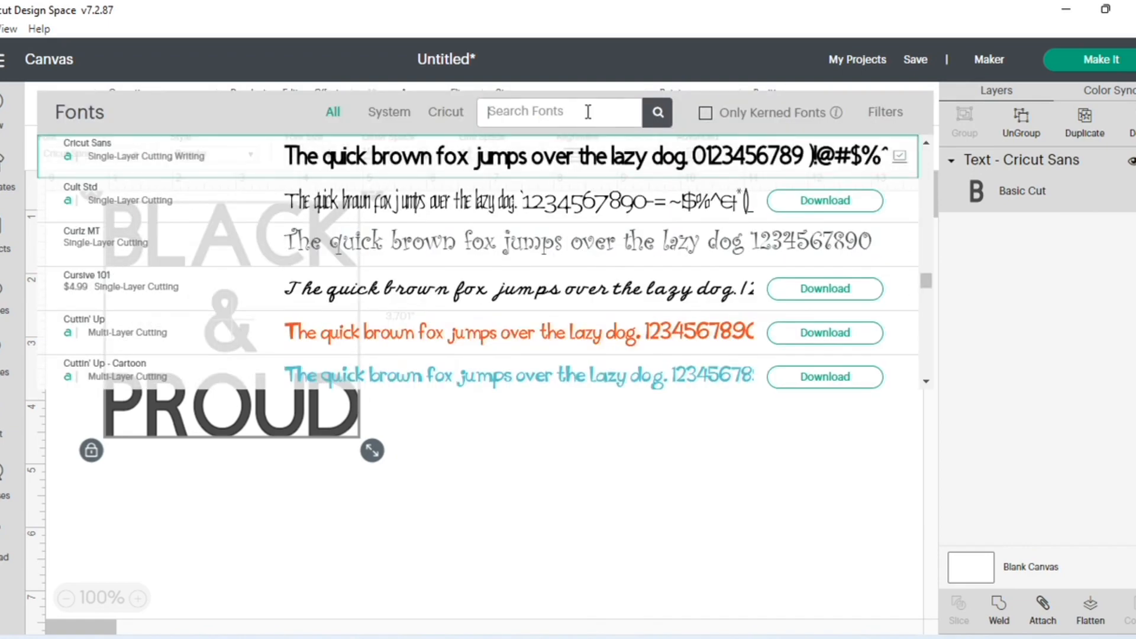
type("SO")
type("PACE")
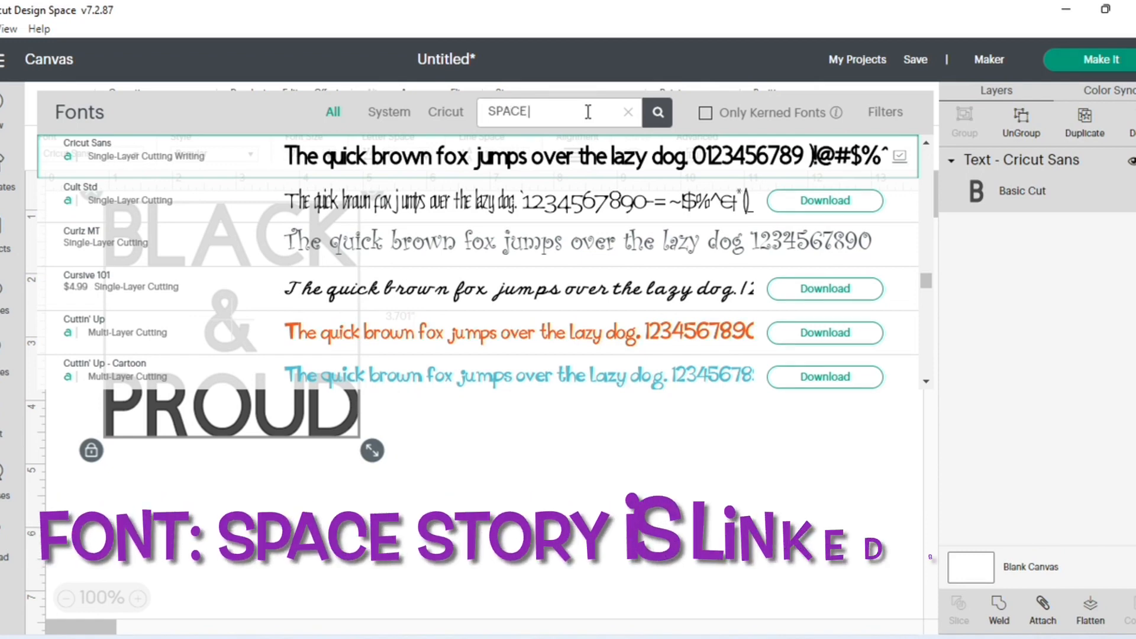
type(" STORY")
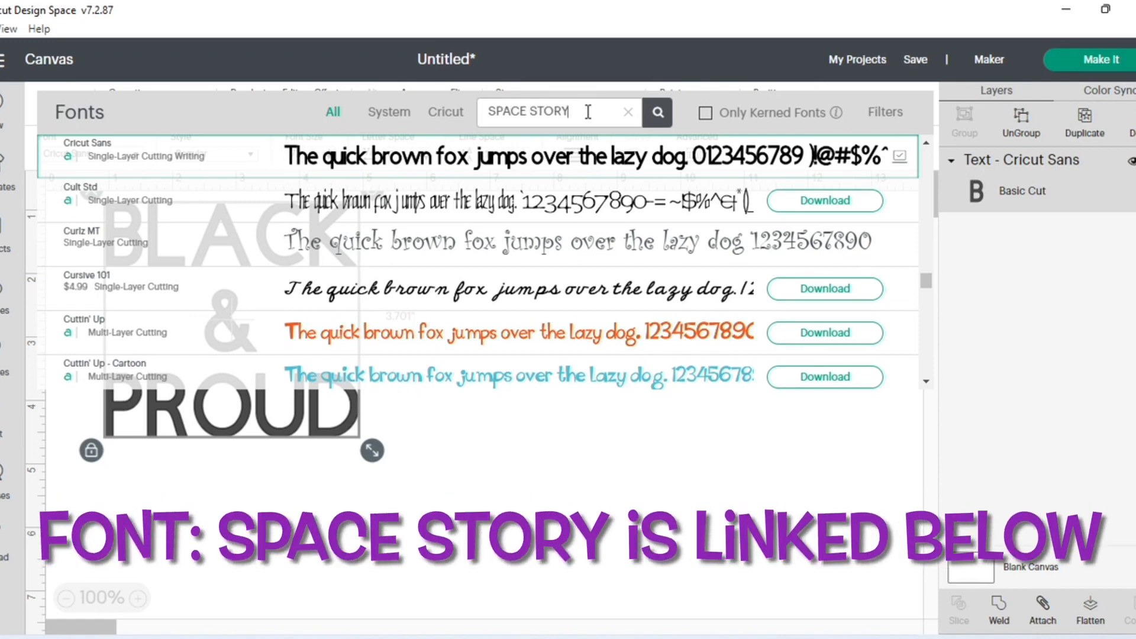
left_click(568, 155)
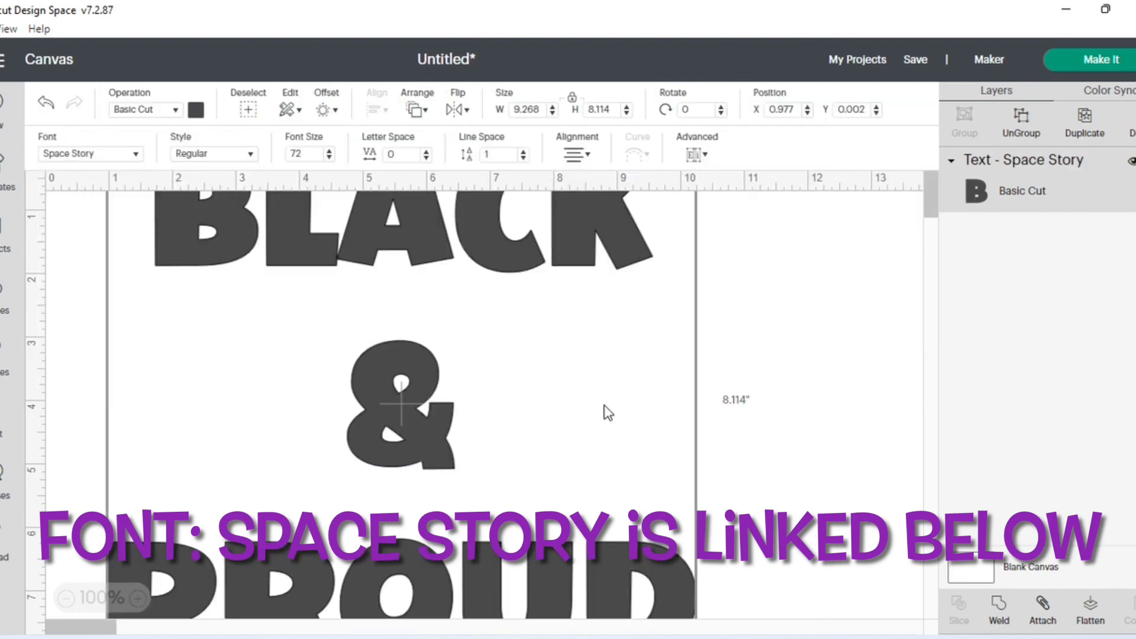
- Move the text block on the canvas to about X 2.56, Y 0.905
left_click_drag(570, 384, 636, 441)
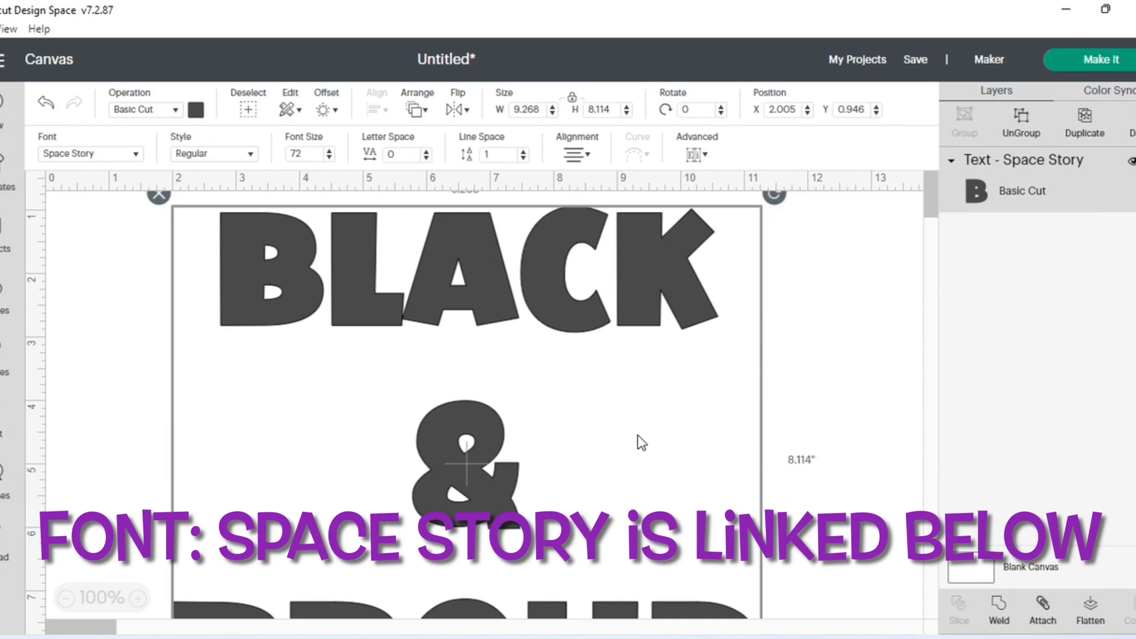
left_click_drag(579, 366, 613, 364)
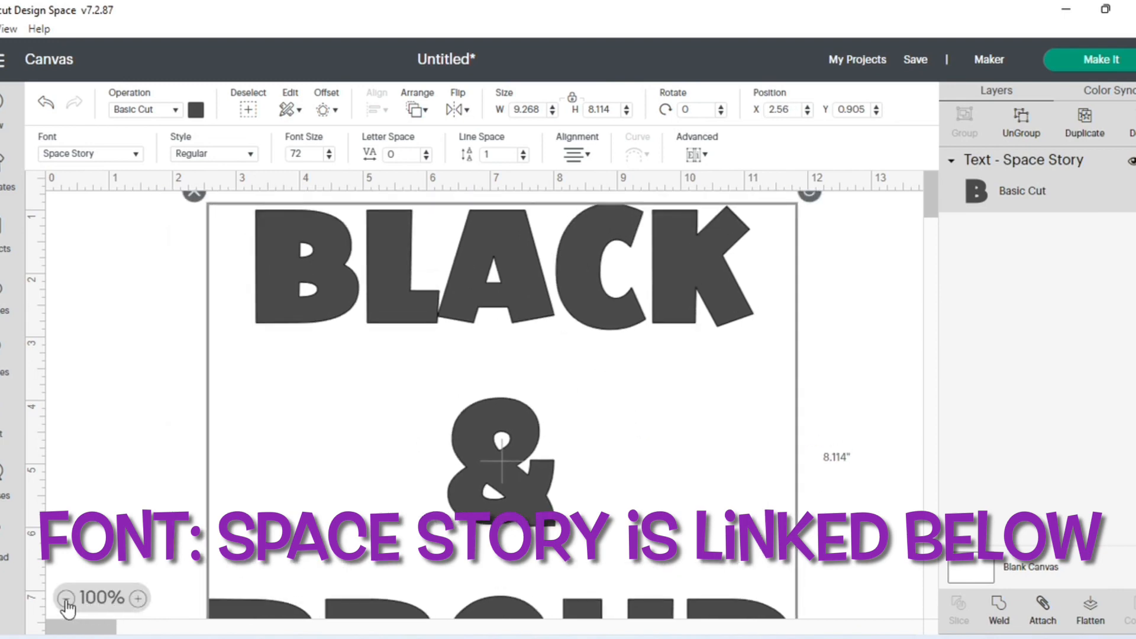
left_click(65, 600)
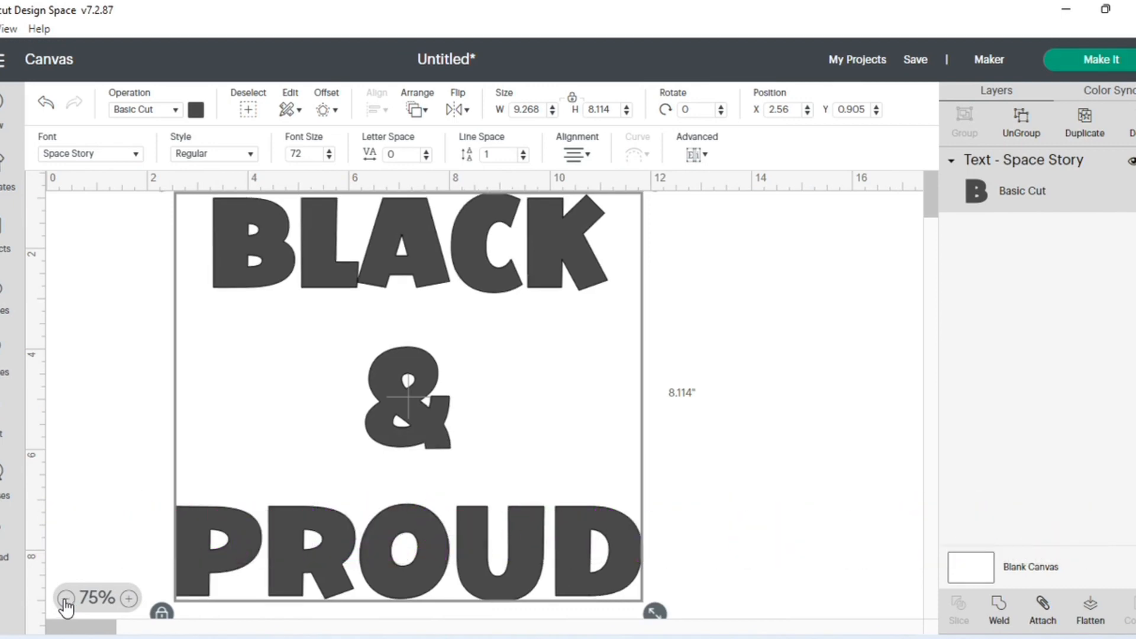
left_click(66, 600)
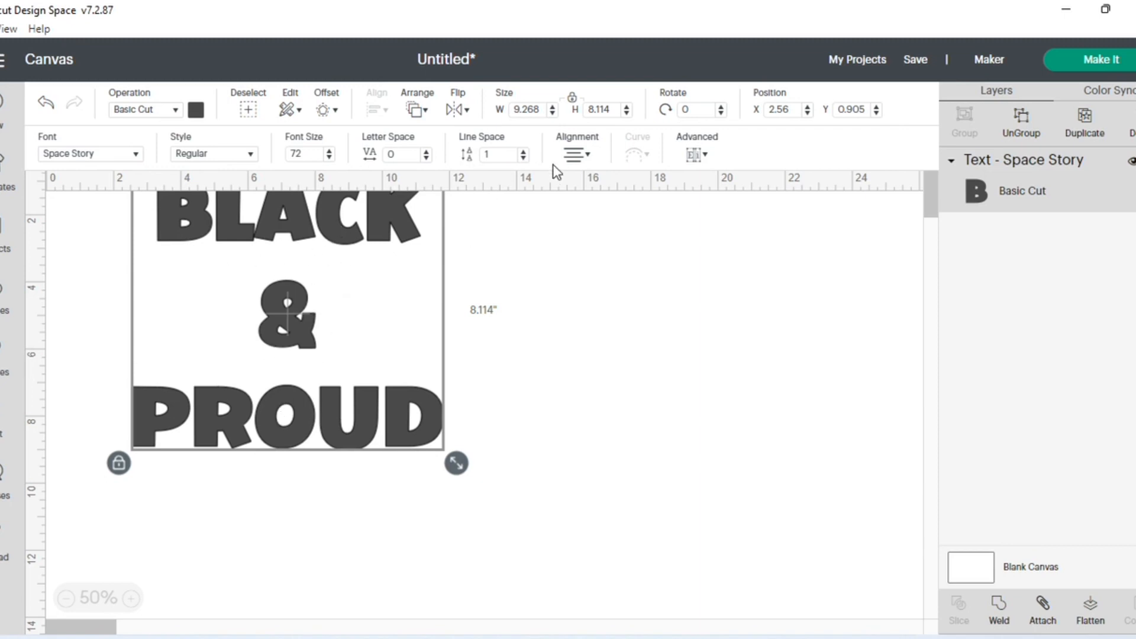
- Reduce the line space of the "BLACK & PROUD" text to -12.7
left_click(523, 159)
left_click(523, 159)
left_click(524, 159)
left_click(523, 159)
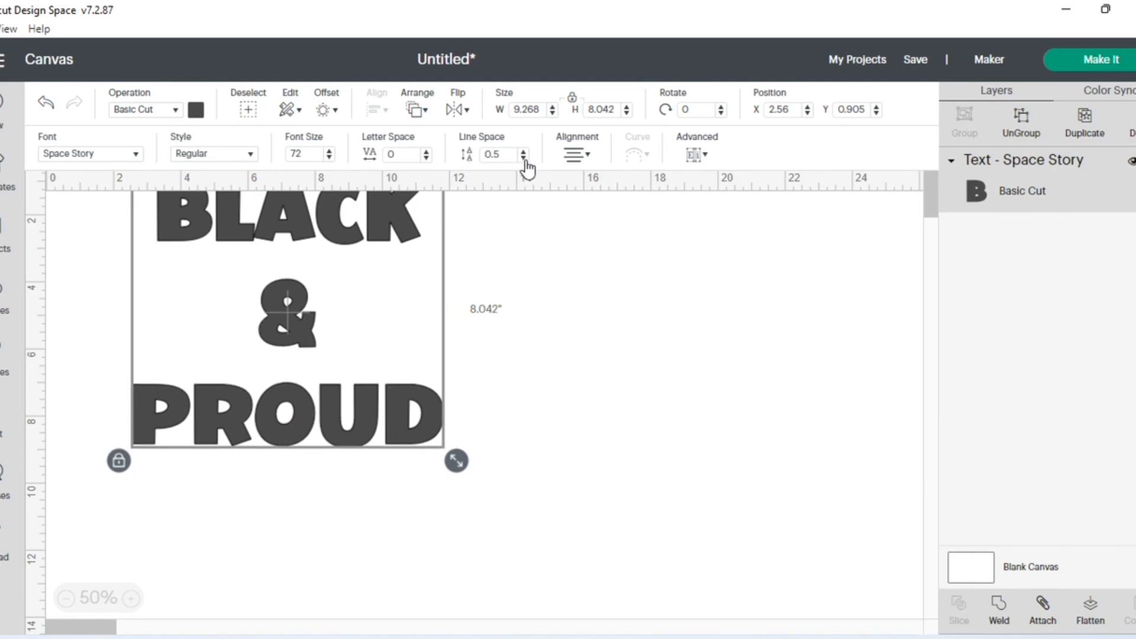
left_click(524, 159)
triple_click(523, 158)
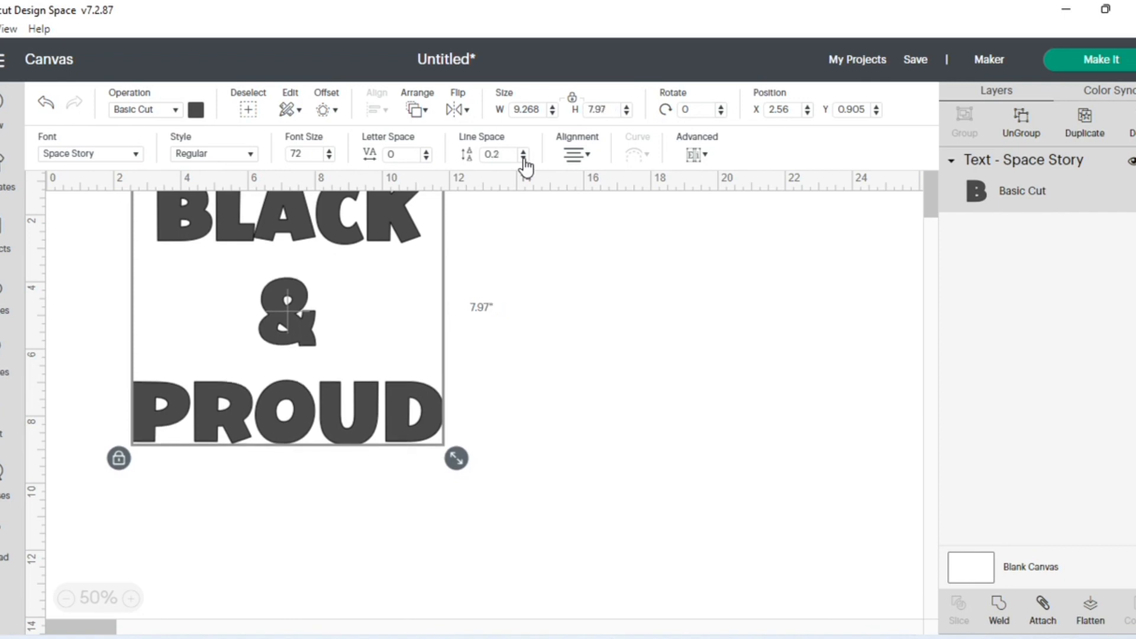
triple_click(523, 159)
triple_click(523, 159)
triple_click(523, 159)
double_click(524, 159)
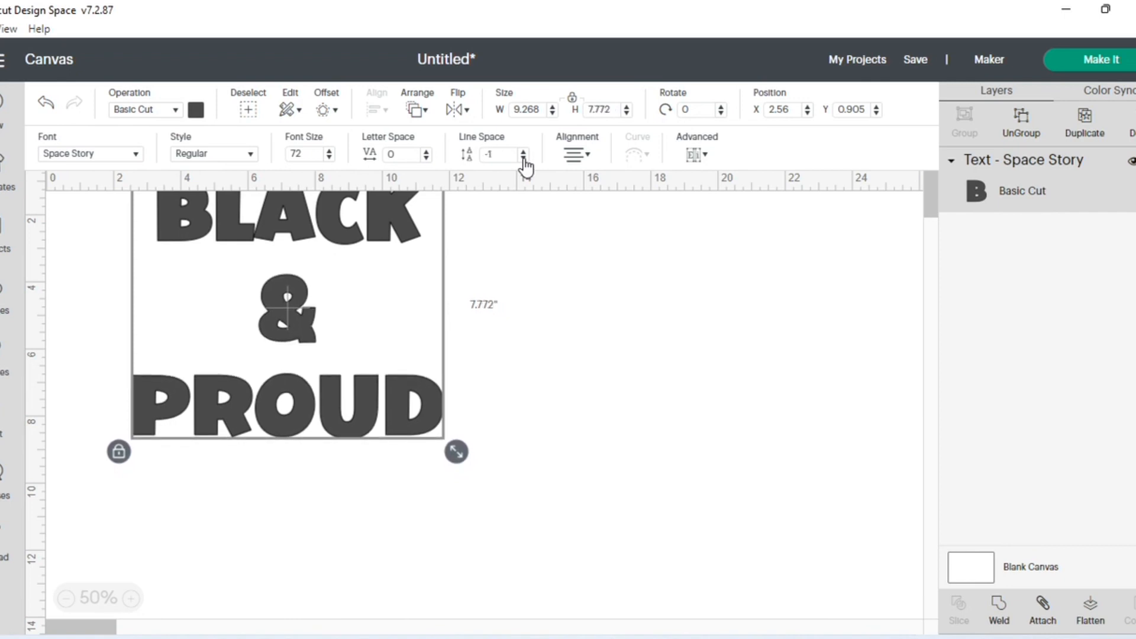
triple_click(523, 158)
triple_click(523, 159)
double_click(523, 159)
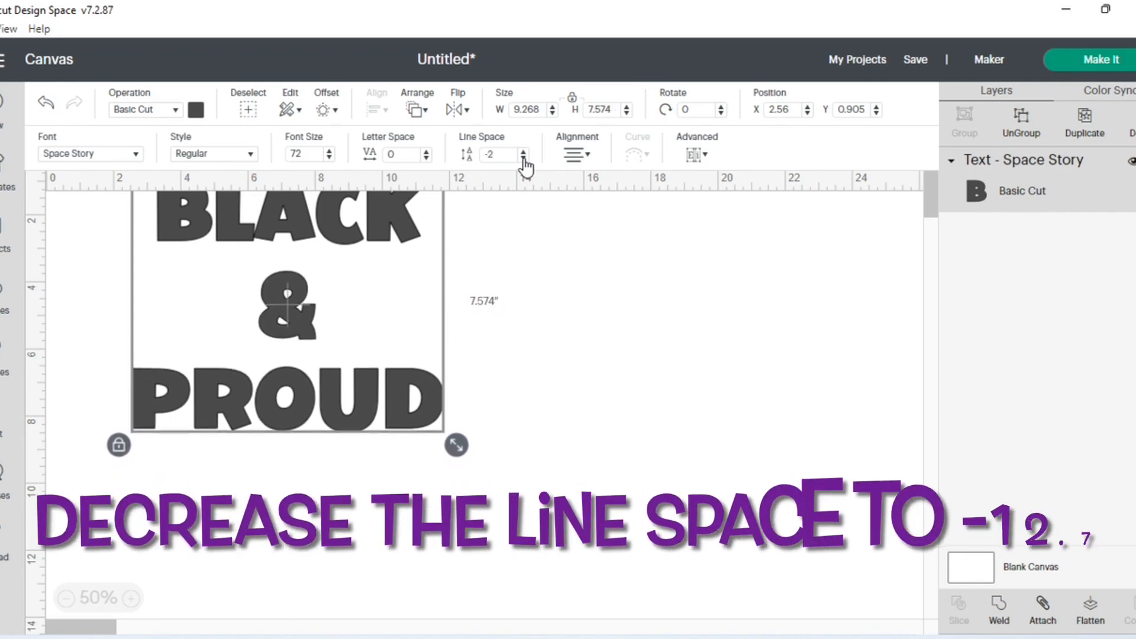
triple_click(524, 158)
triple_click(523, 158)
double_click(523, 159)
triple_click(523, 159)
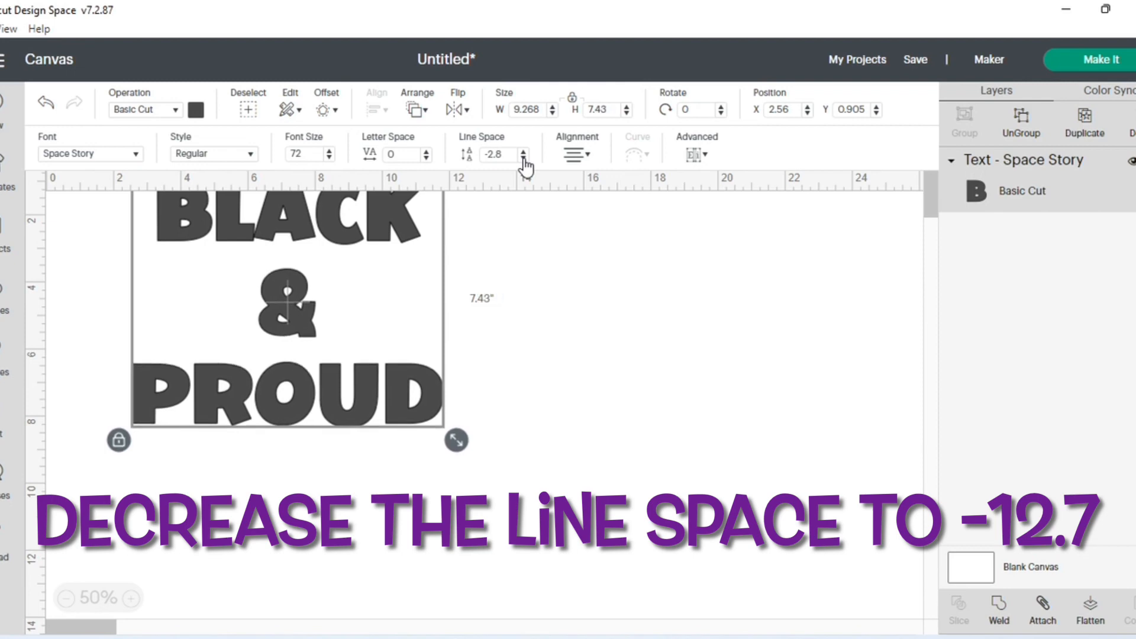
triple_click(523, 158)
double_click(523, 158)
triple_click(523, 159)
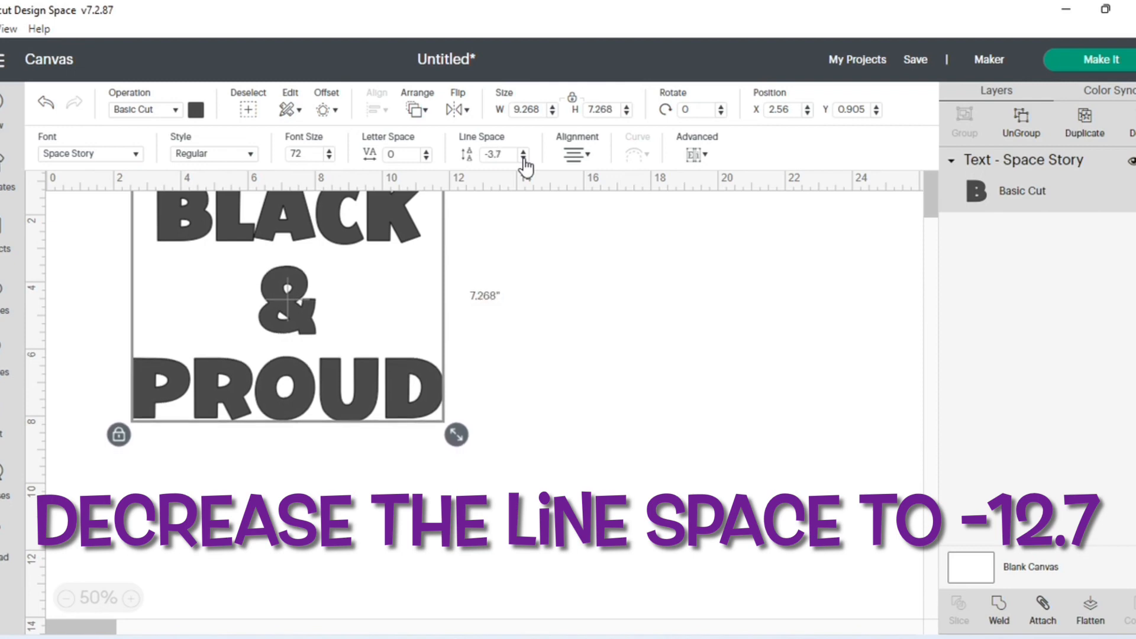
triple_click(523, 158)
triple_click(523, 159)
triple_click(523, 159)
triple_click(523, 159)
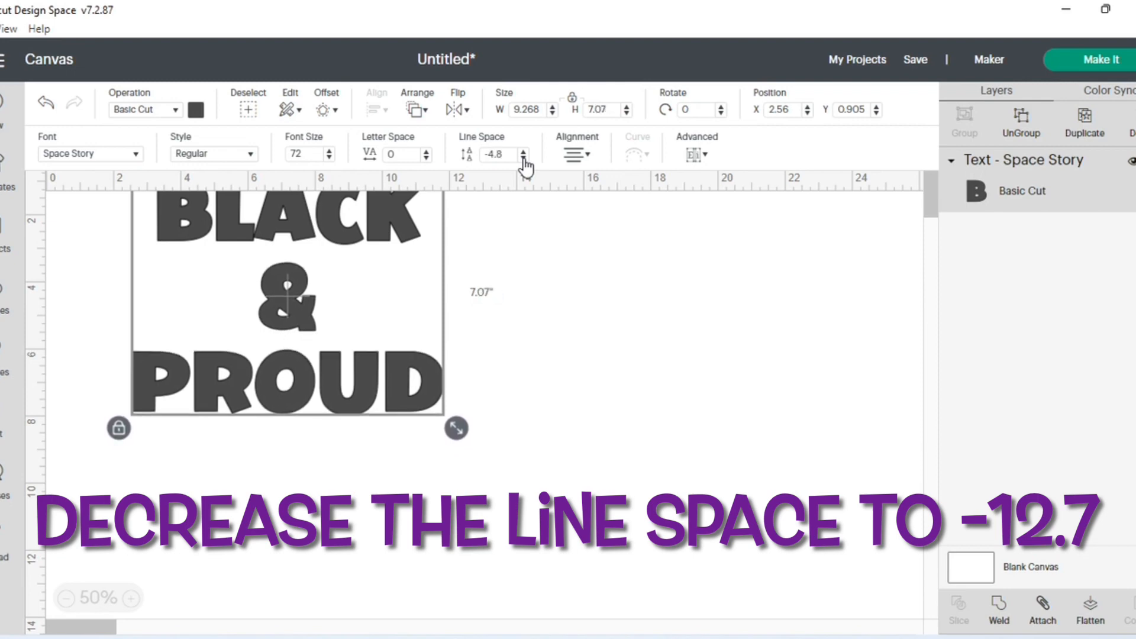
triple_click(523, 159)
triple_click(523, 159)
triple_click(523, 158)
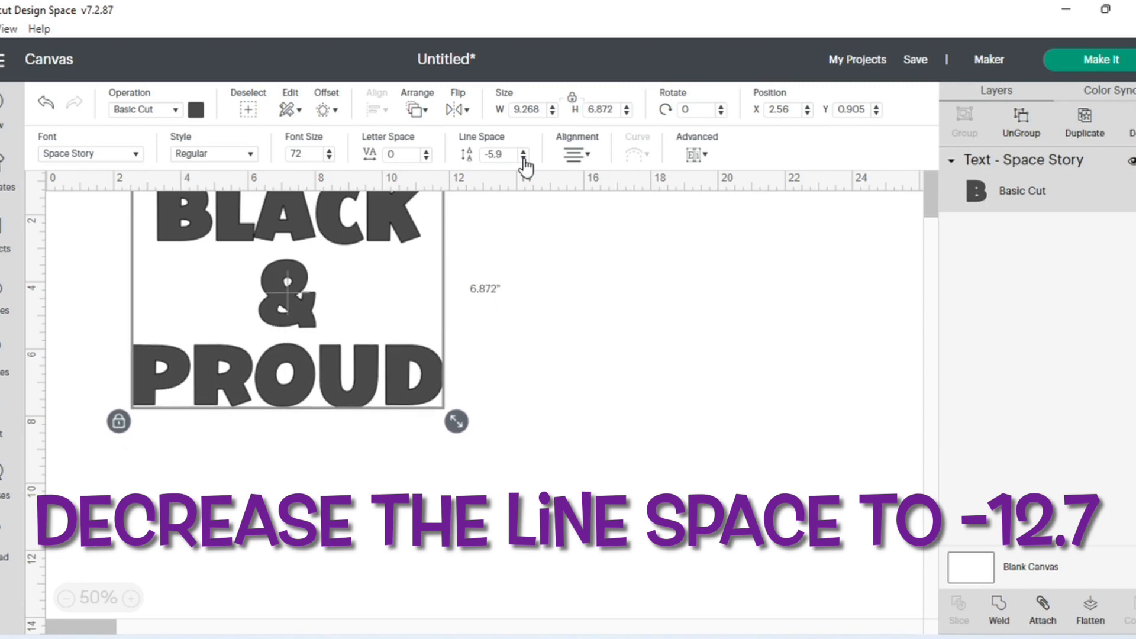
double_click(523, 159)
left_click(523, 158)
triple_click(523, 159)
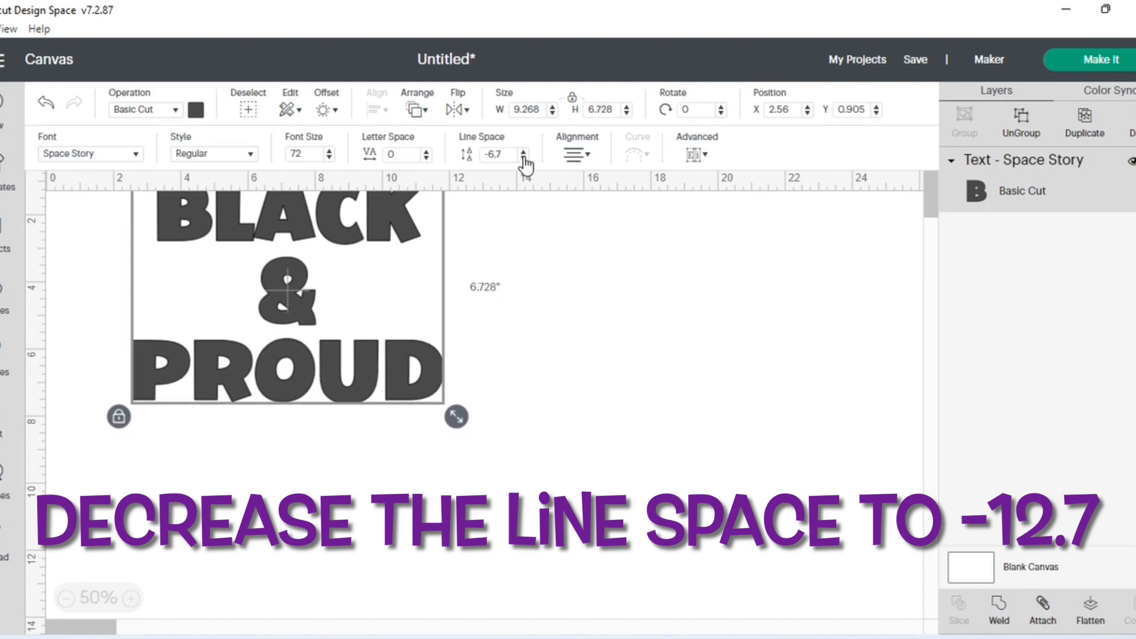
triple_click(523, 158)
triple_click(523, 159)
triple_click(523, 158)
triple_click(524, 159)
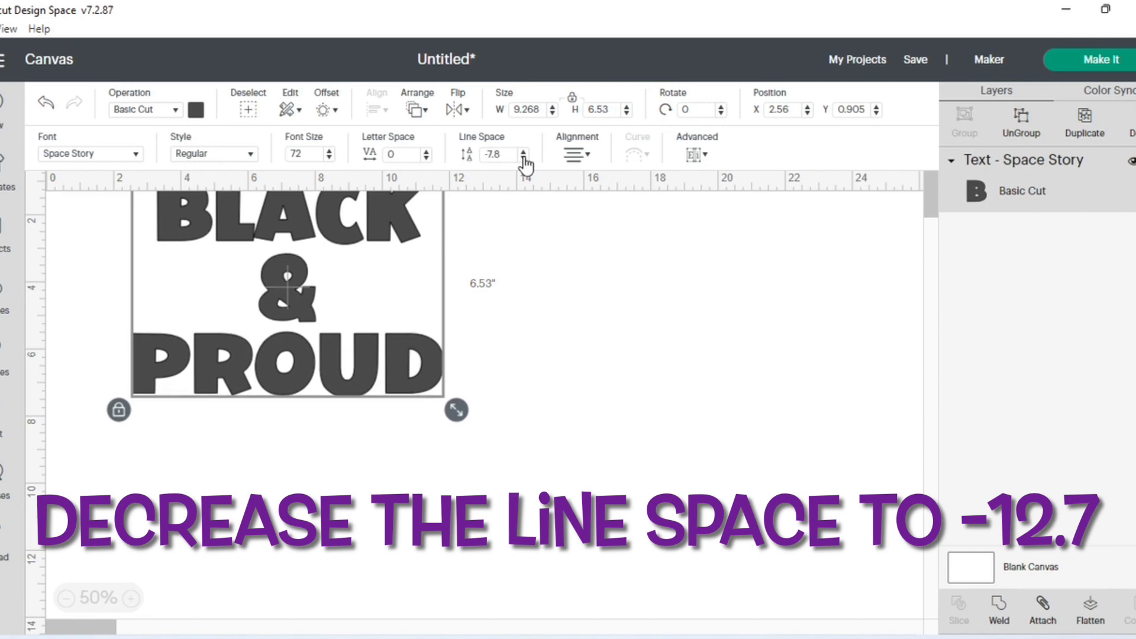
triple_click(523, 159)
double_click(524, 159)
double_click(523, 158)
triple_click(524, 159)
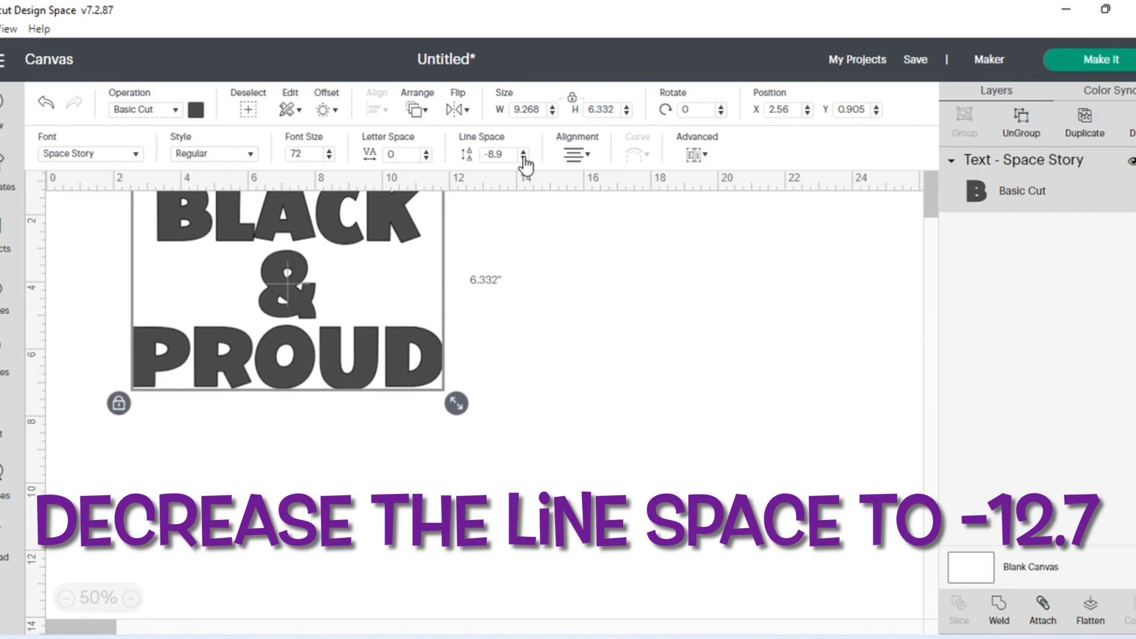
double_click(523, 158)
triple_click(523, 158)
triple_click(524, 158)
double_click(524, 159)
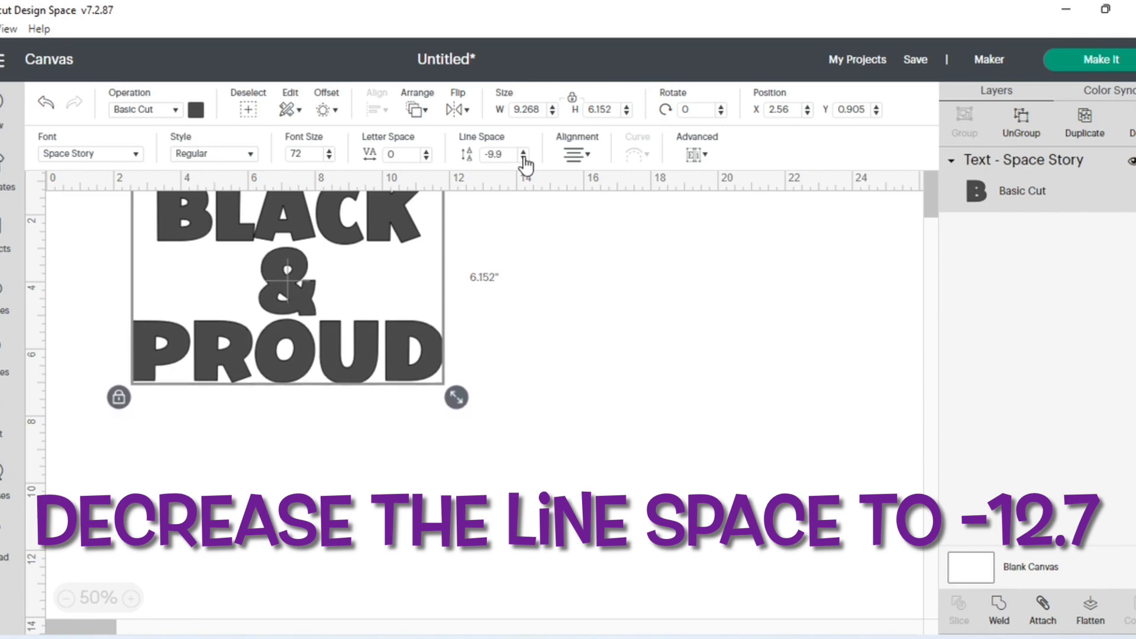
triple_click(523, 158)
double_click(523, 159)
triple_click(523, 159)
triple_click(524, 158)
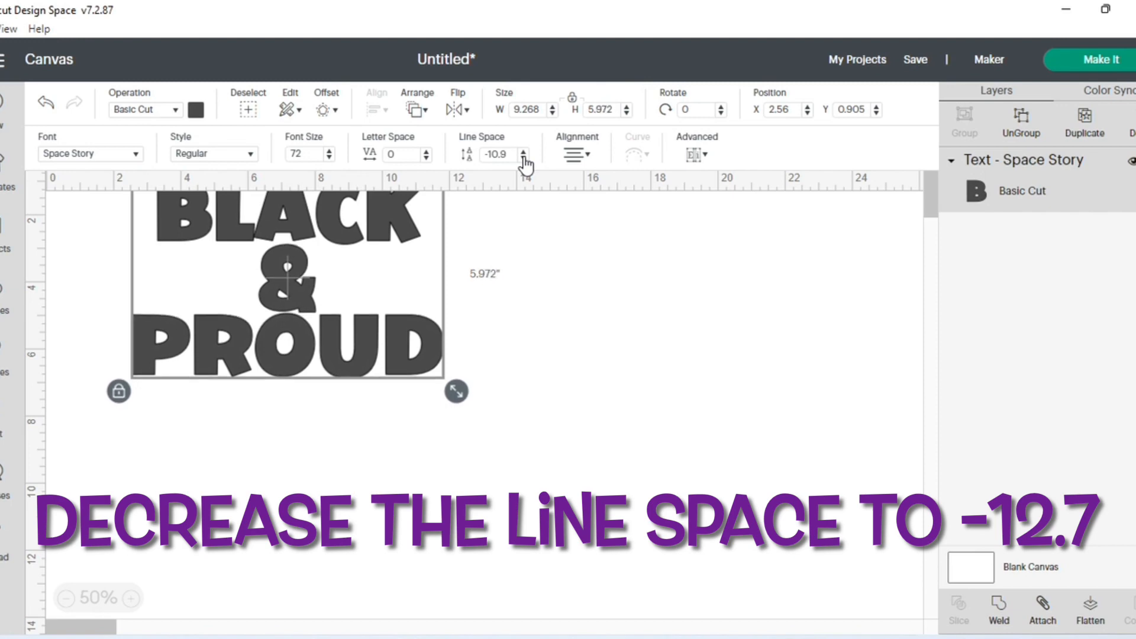
double_click(523, 158)
double_click(523, 158)
double_click(523, 159)
double_click(523, 158)
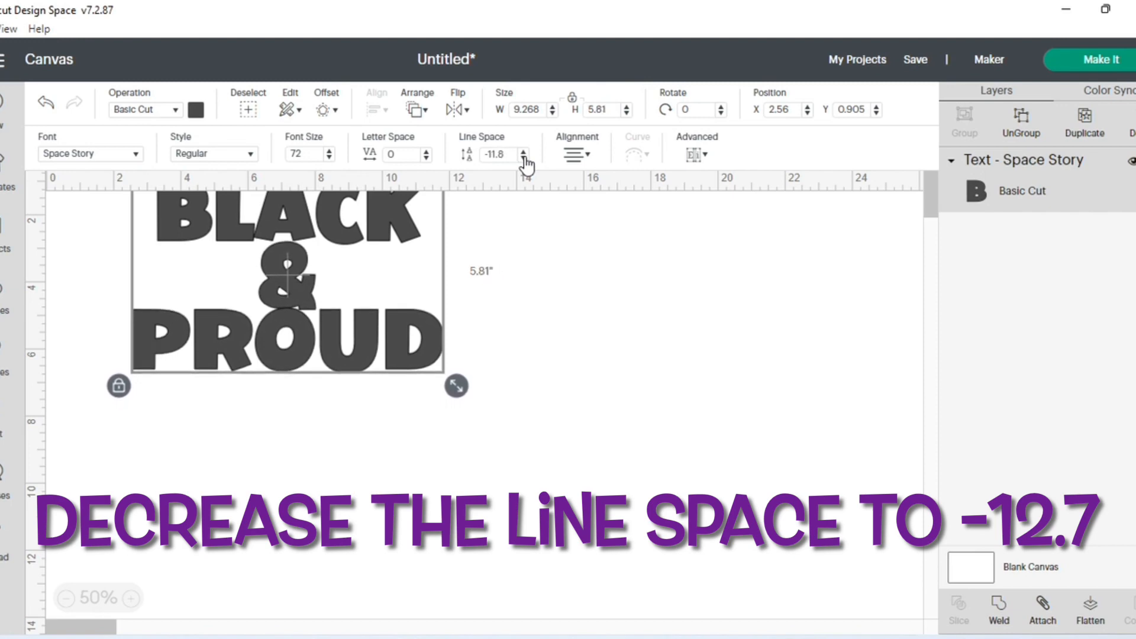
triple_click(524, 158)
double_click(523, 158)
triple_click(524, 158)
double_click(523, 158)
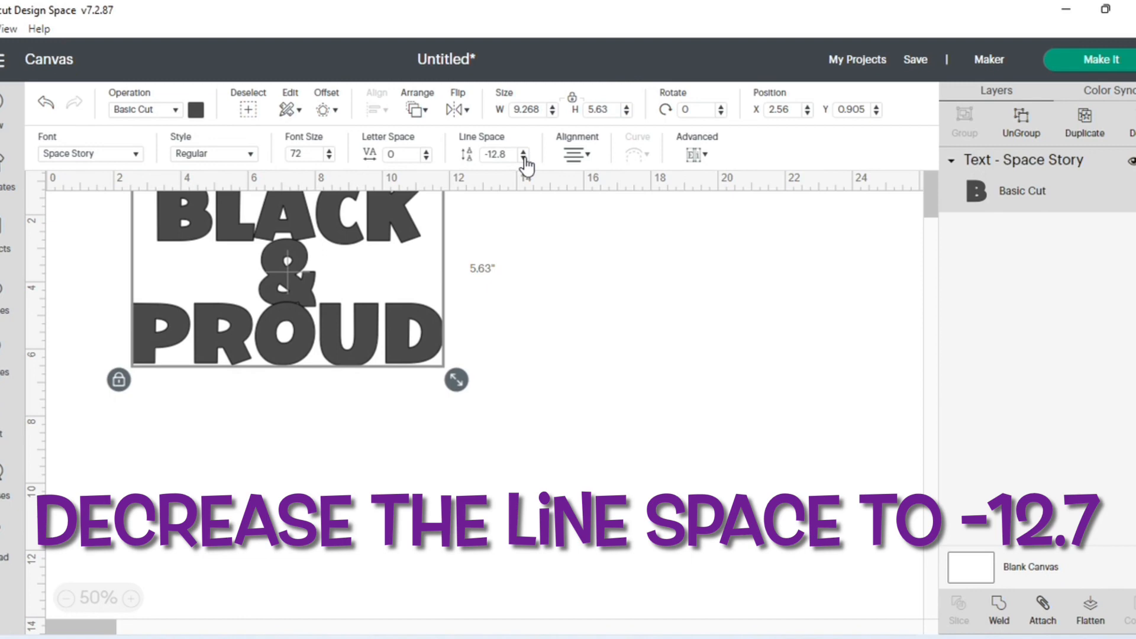
left_click(523, 158)
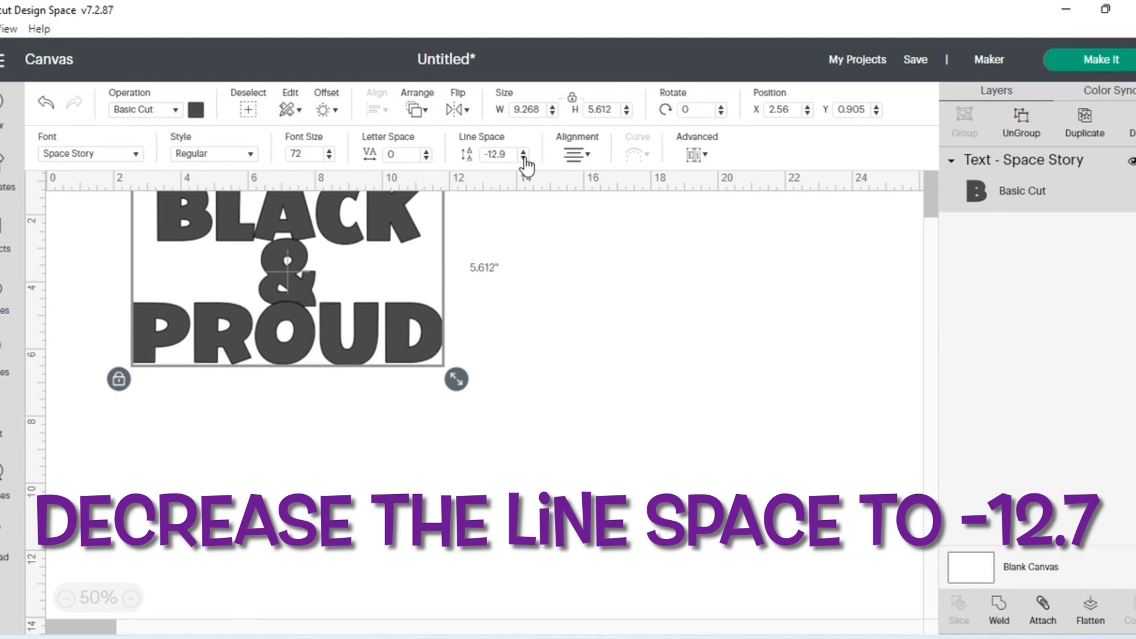
left_click(523, 158)
left_click(524, 151)
left_click(523, 151)
left_click(523, 151)
left_click(523, 152)
left_click(523, 151)
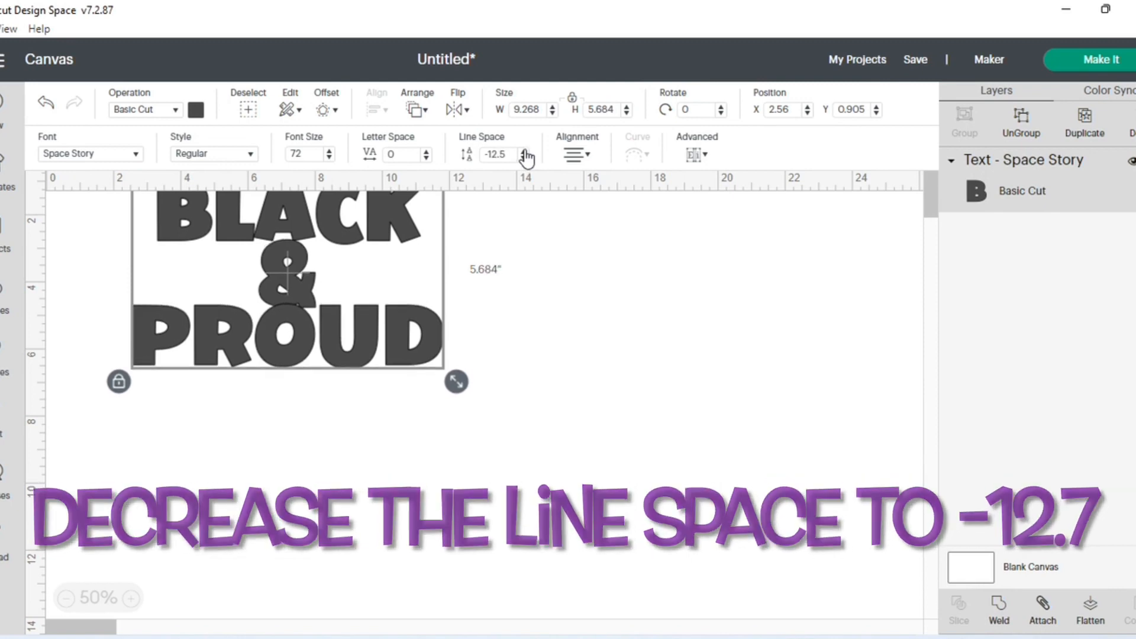
left_click(523, 158)
left_click(523, 158)
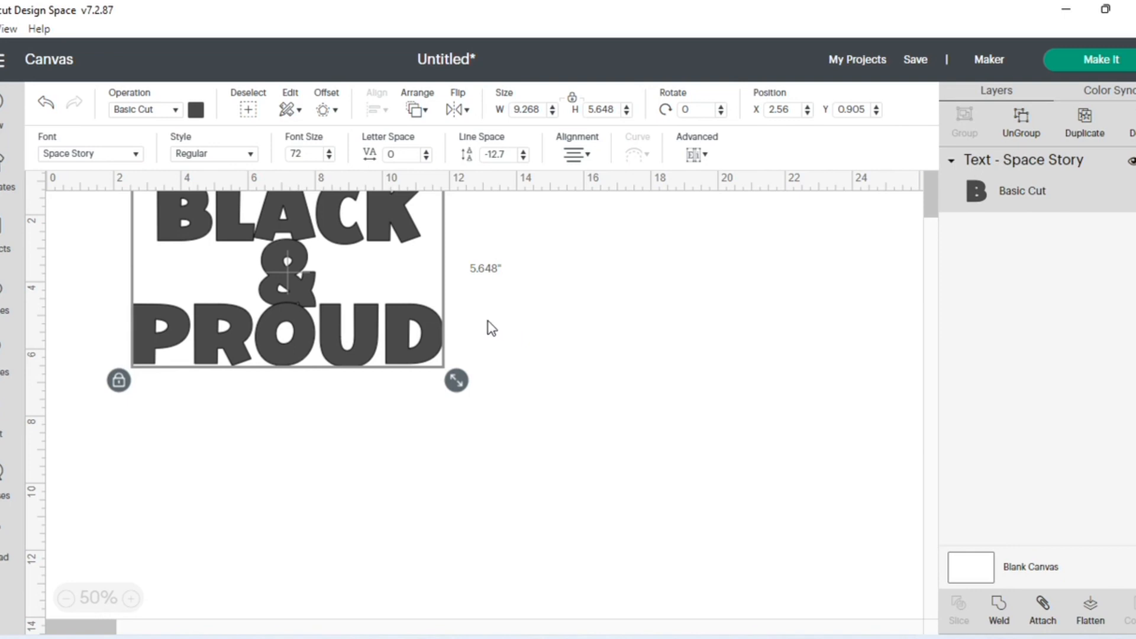
- Unlock the proportions of the text block and resize it to 9.25 in wide by 6.75 in high
left_click(118, 381)
double_click(539, 110)
type("9.")
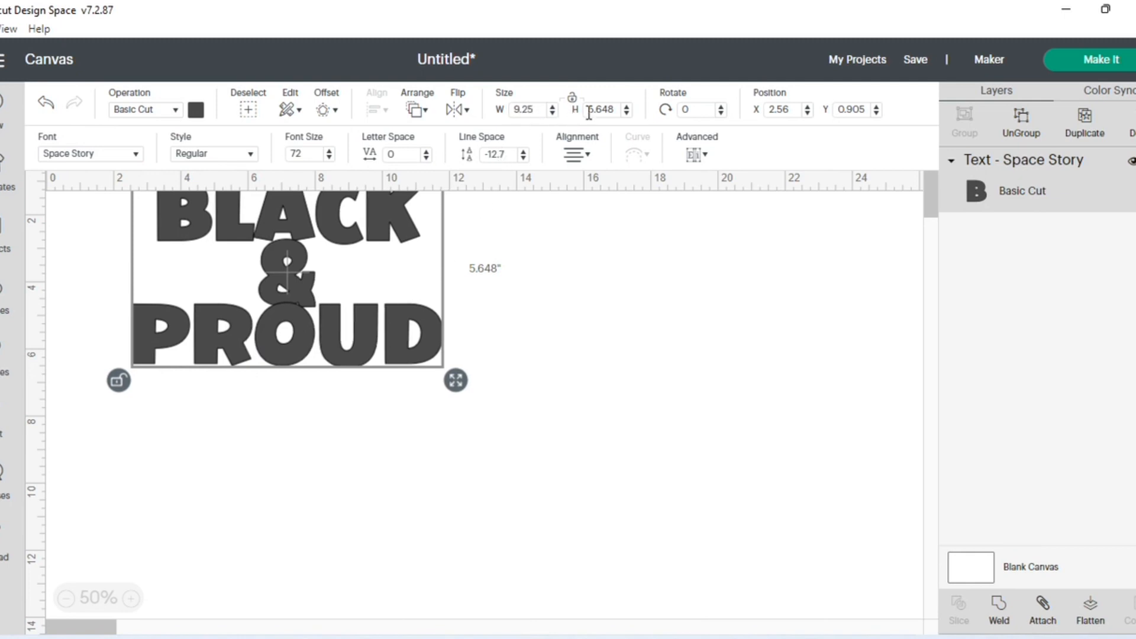
double_click(613, 109)
type("6.75")
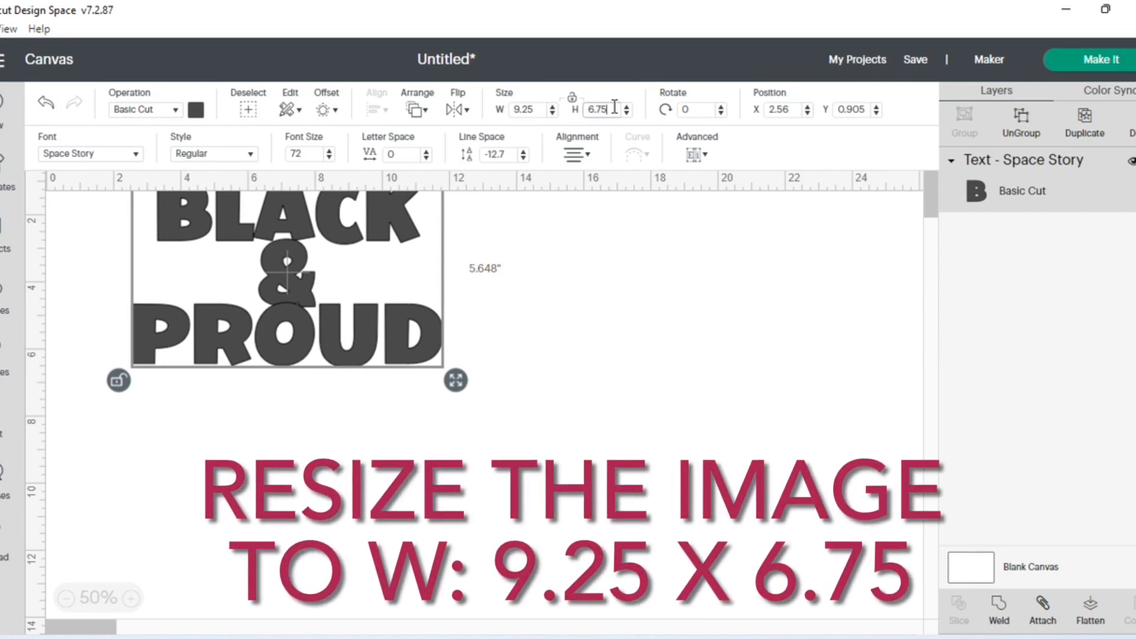
key("Return")
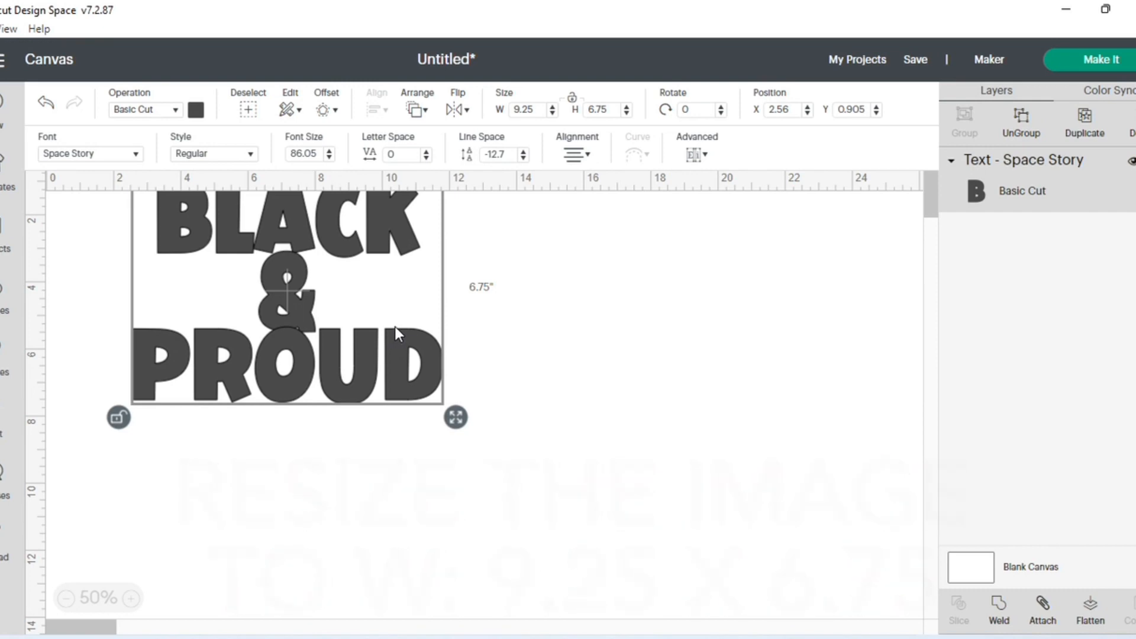
- Move the text to about X 2.824, Y 2.613, then duplicate it and place the copy at about X 19.421, Y 1.891
left_click_drag(368, 345, 377, 403)
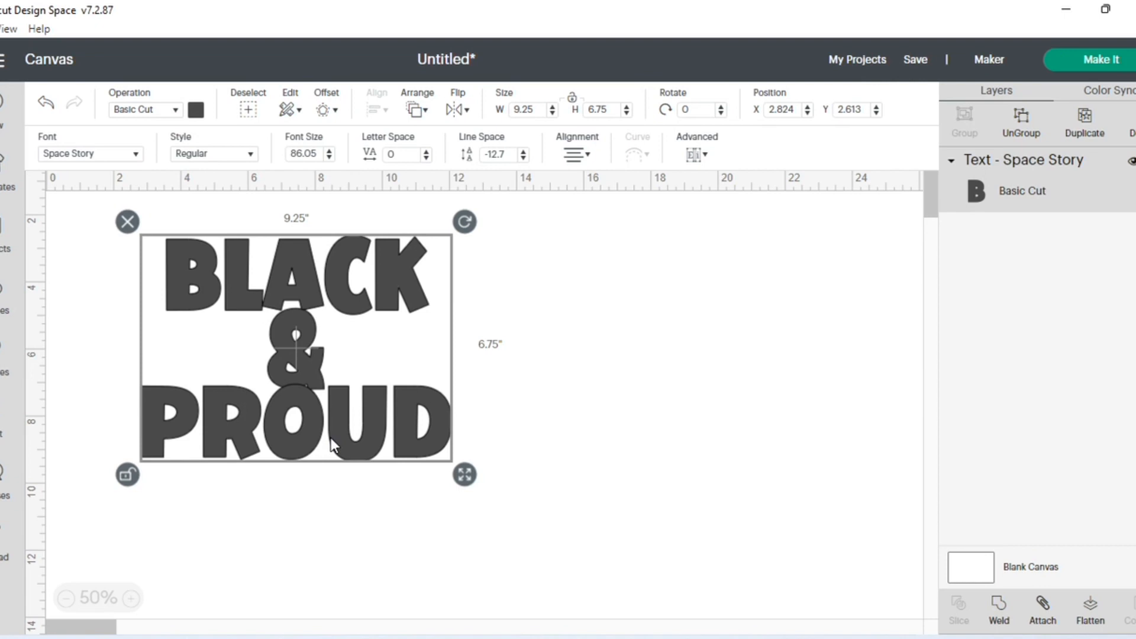
left_click(1085, 123)
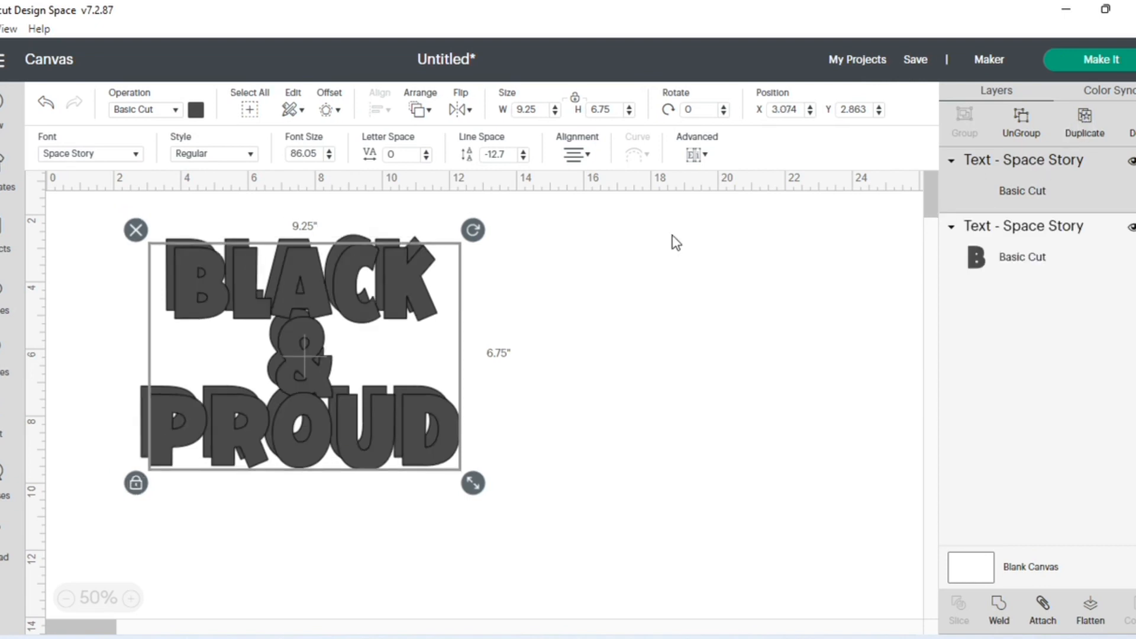
left_click_drag(321, 340, 873, 308)
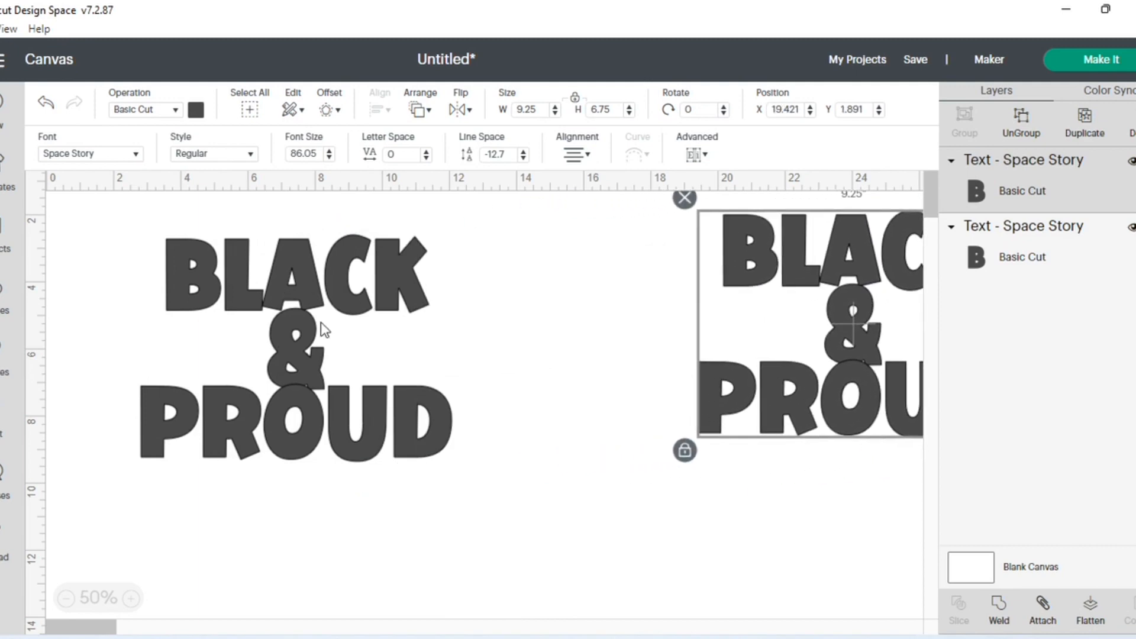
- Add a welded offset of 0.139 in with rounded corners around the original text
left_click(302, 290)
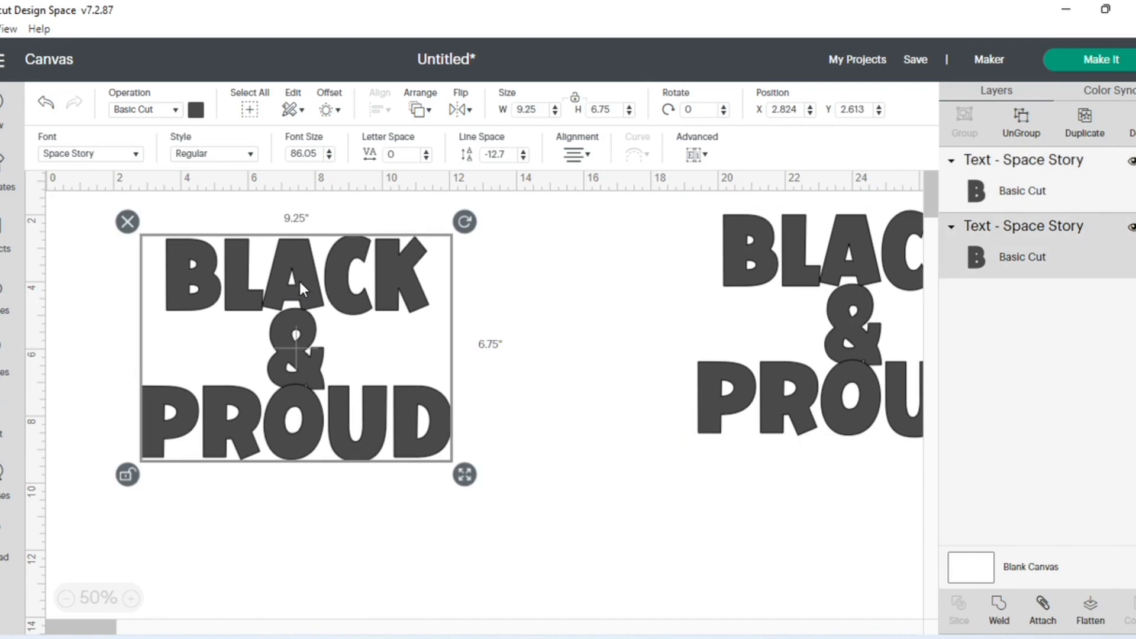
left_click(335, 111)
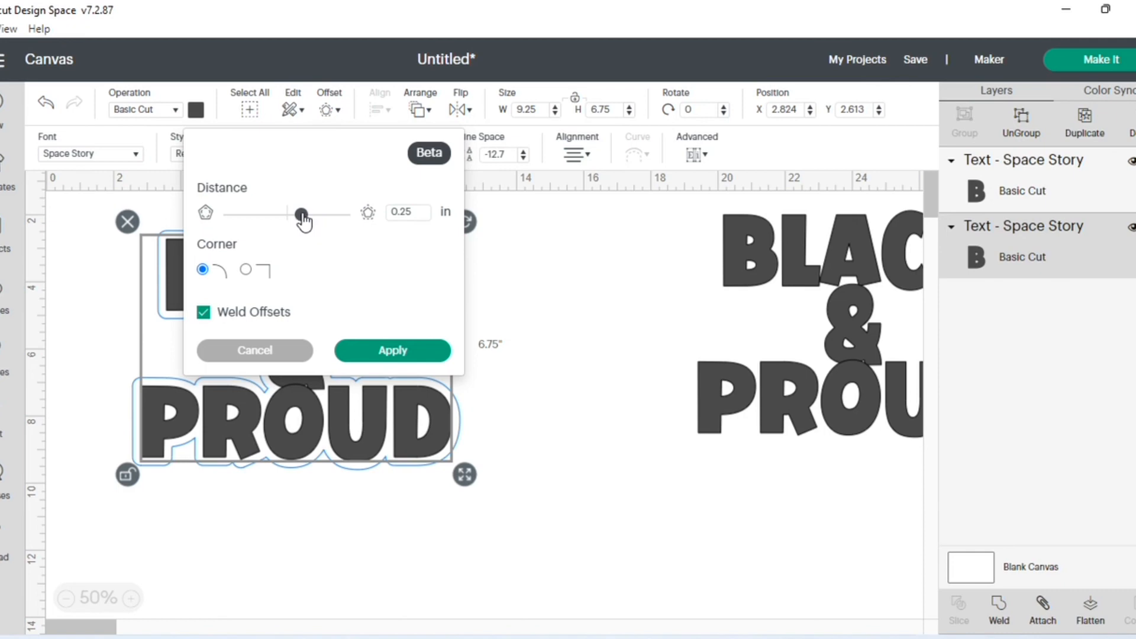
left_click_drag(303, 220, 296, 222)
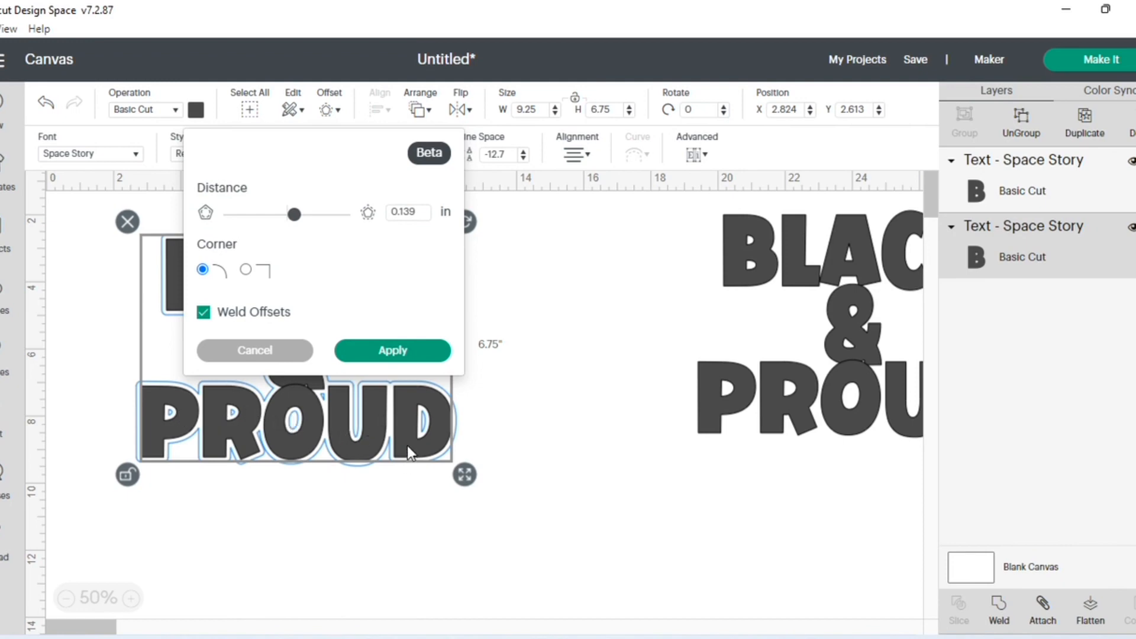
left_click(394, 351)
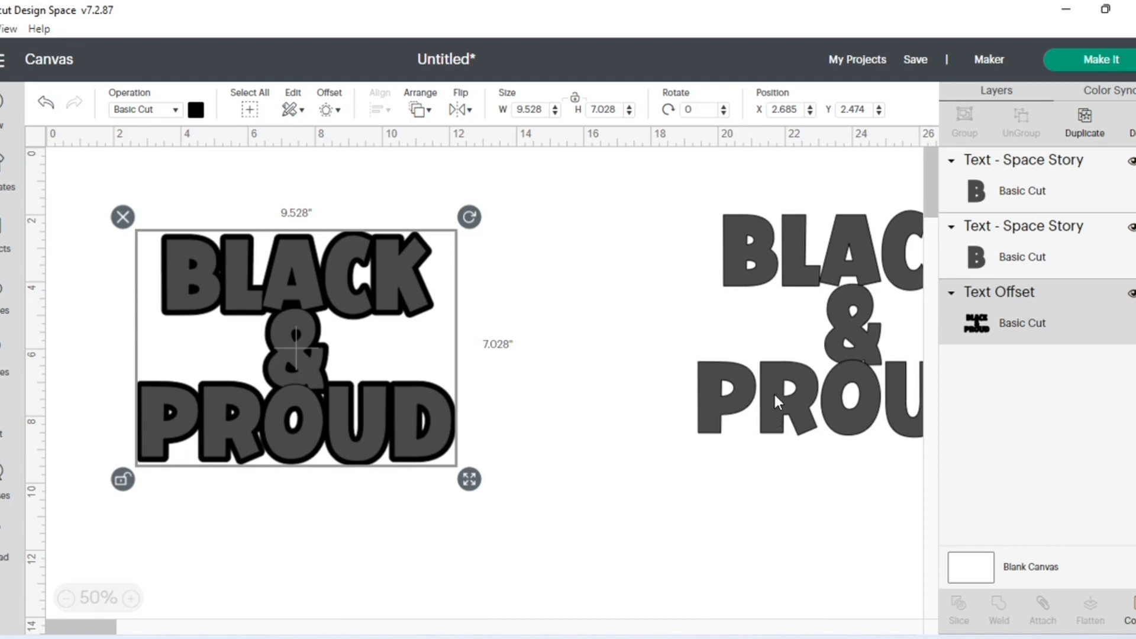
- Select the original text together with its offset and slice them
left_click(548, 476)
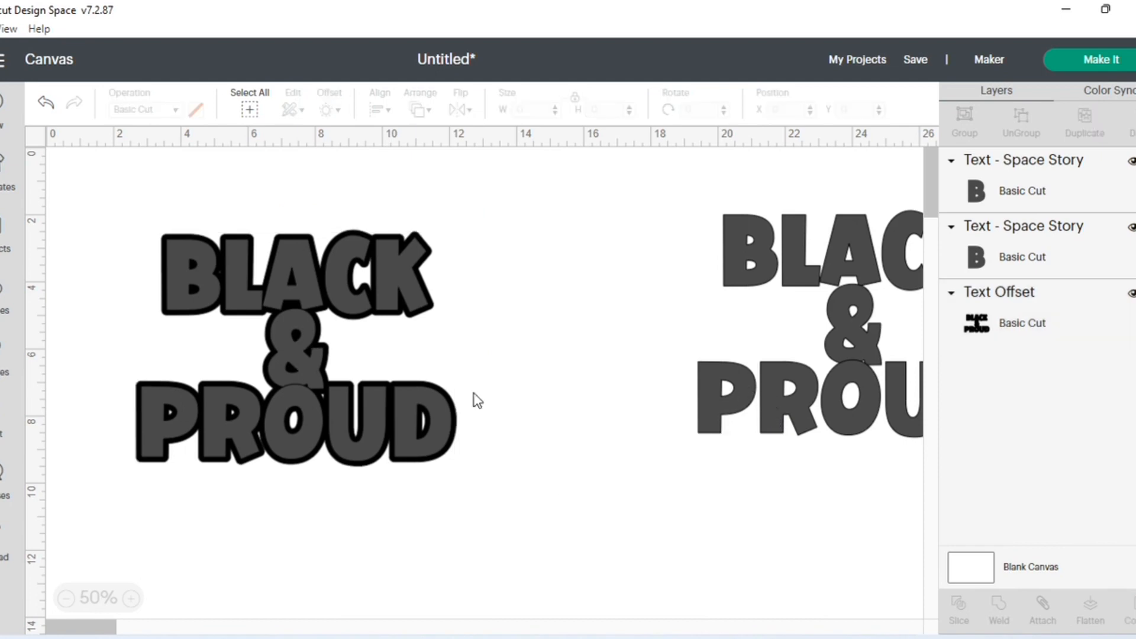
left_click_drag(148, 237, 496, 464)
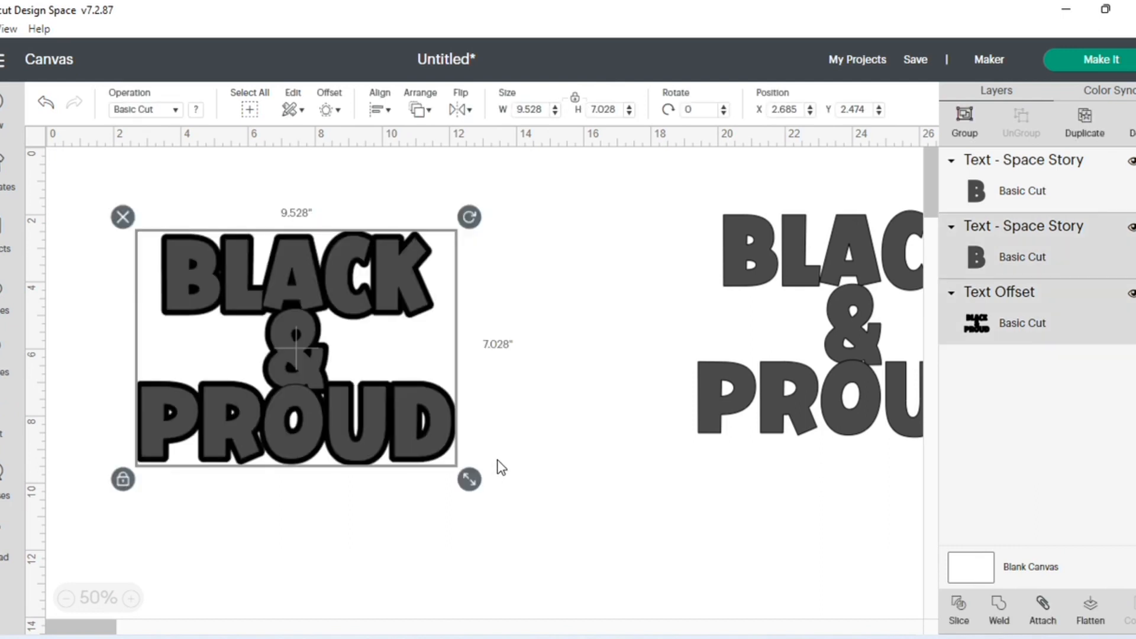
left_click(959, 609)
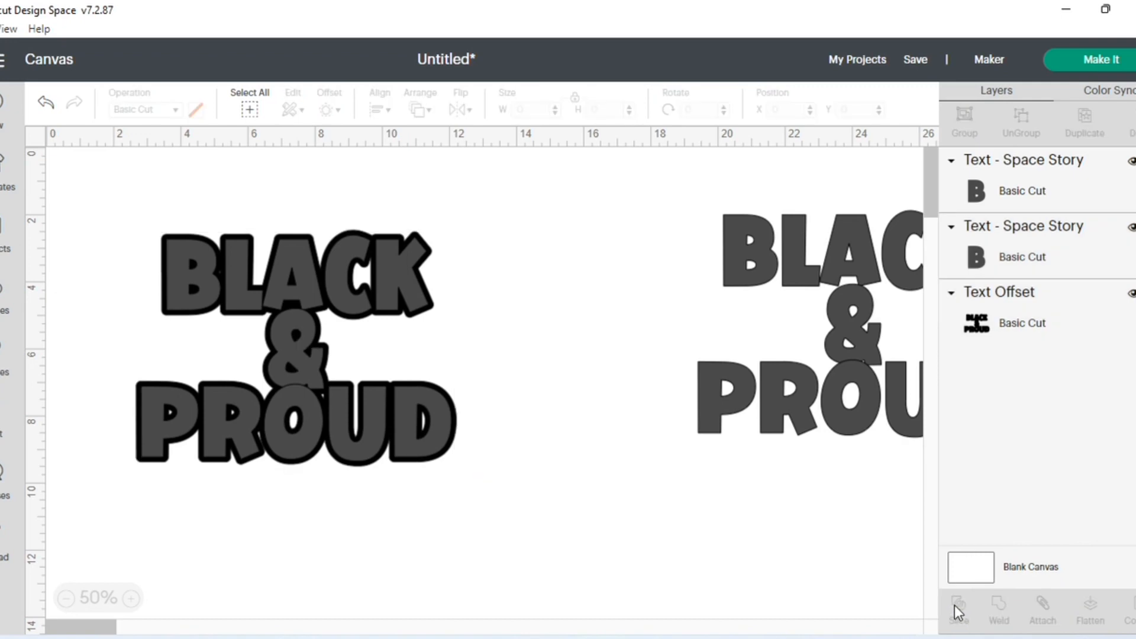
- Pull the gray lettering slice result away from the offset and delete it
left_click_drag(286, 381, 536, 559)
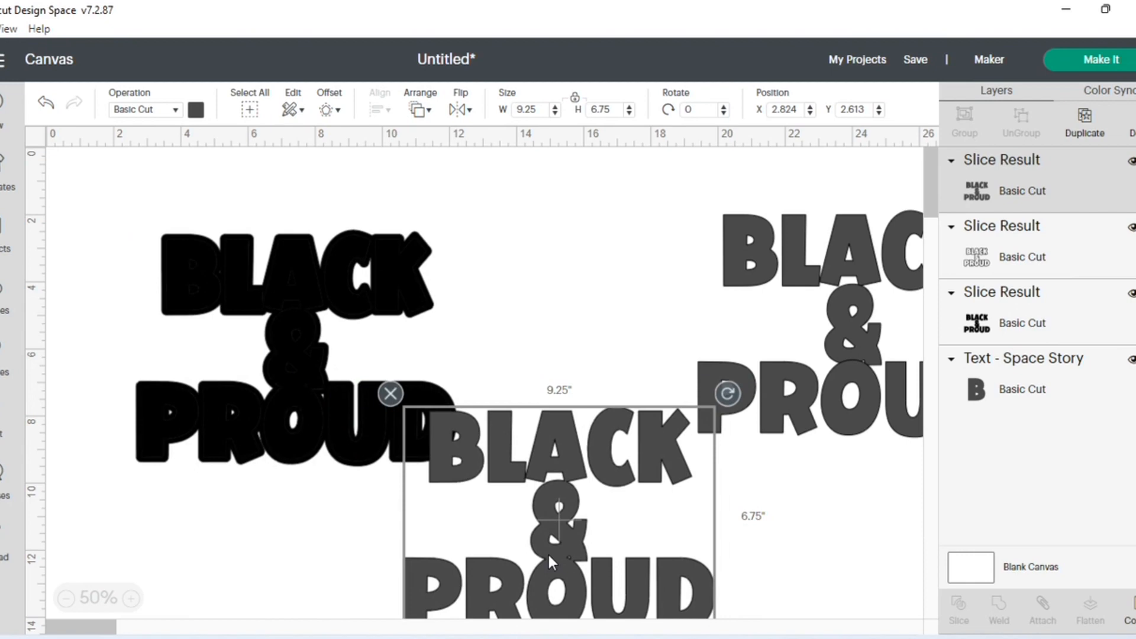
left_click(390, 394)
left_click(394, 393)
- Separate the black outline from the solid black letters and place the outline at about X 0.71, Y 0.6
left_click_drag(373, 412, 286, 616)
left_click_drag(313, 345, 722, 514)
left_click_drag(291, 469, 286, 230)
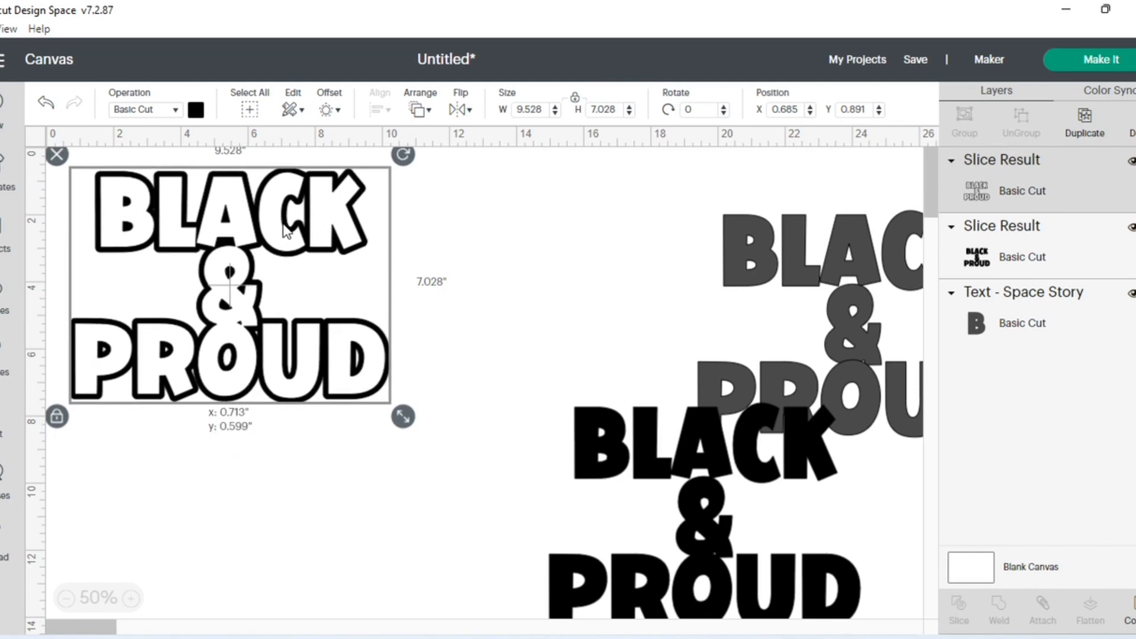
left_click_drag(283, 225, 284, 226)
- Place the solid black letters beside the outline at about X 11.116, Y 0.724, and the gray text copy below at about X 2.213, Y 9.141
left_click_drag(624, 458, 515, 264)
left_click_drag(805, 248, 191, 476)
left_click_drag(562, 340, 583, 337)
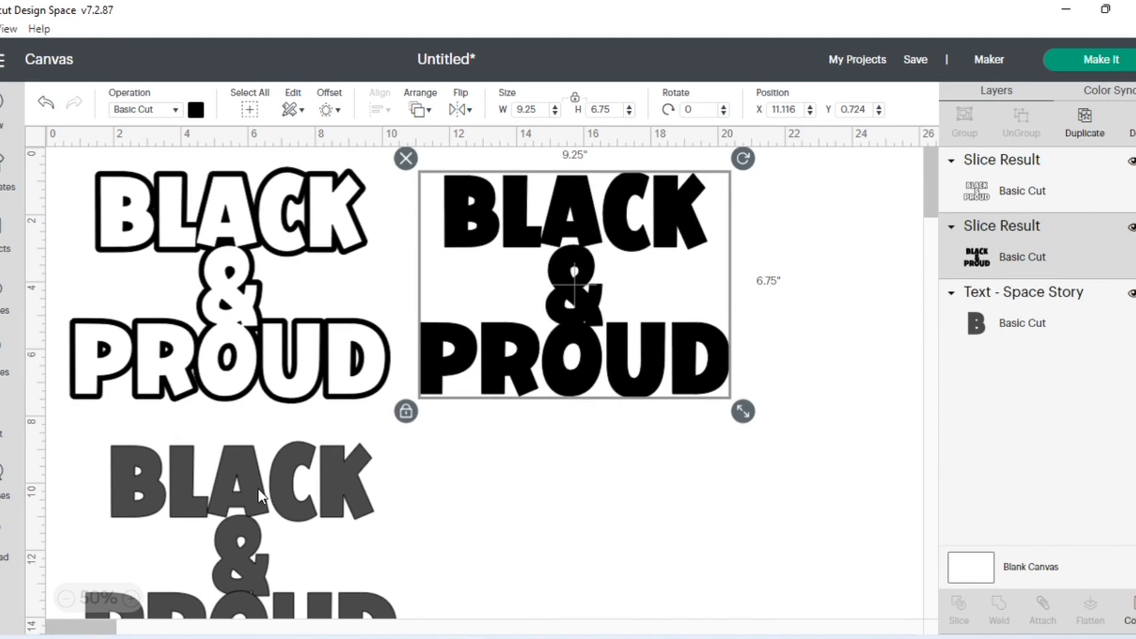
left_click_drag(258, 489, 290, 498)
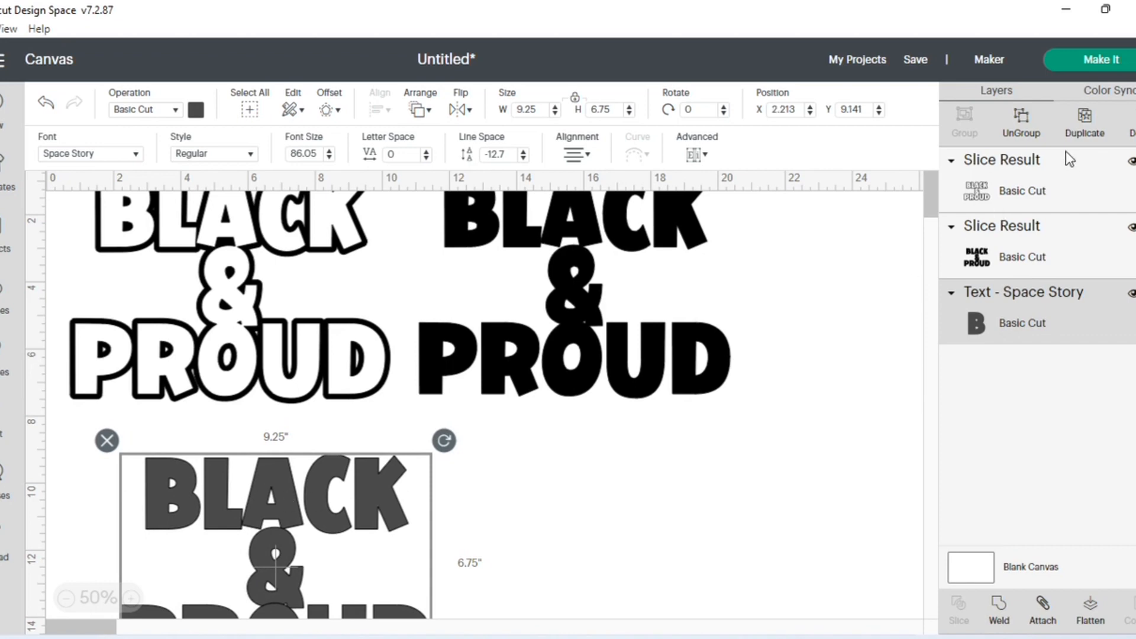
- Ungroup the gray text copy into individual letters
left_click(1022, 123)
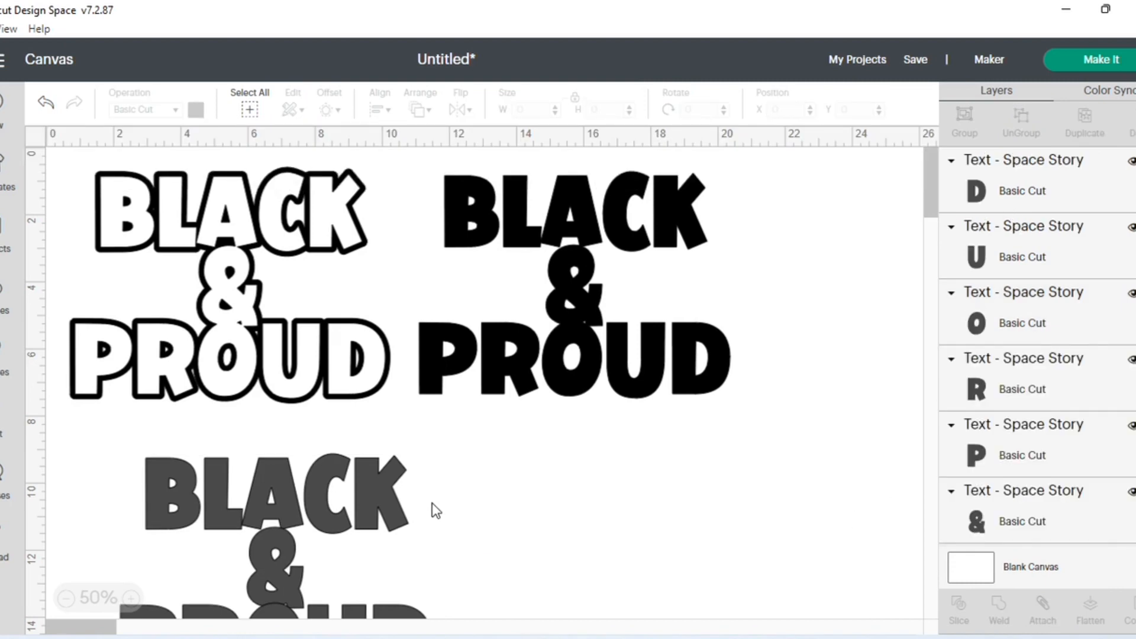
left_click(1049, 193)
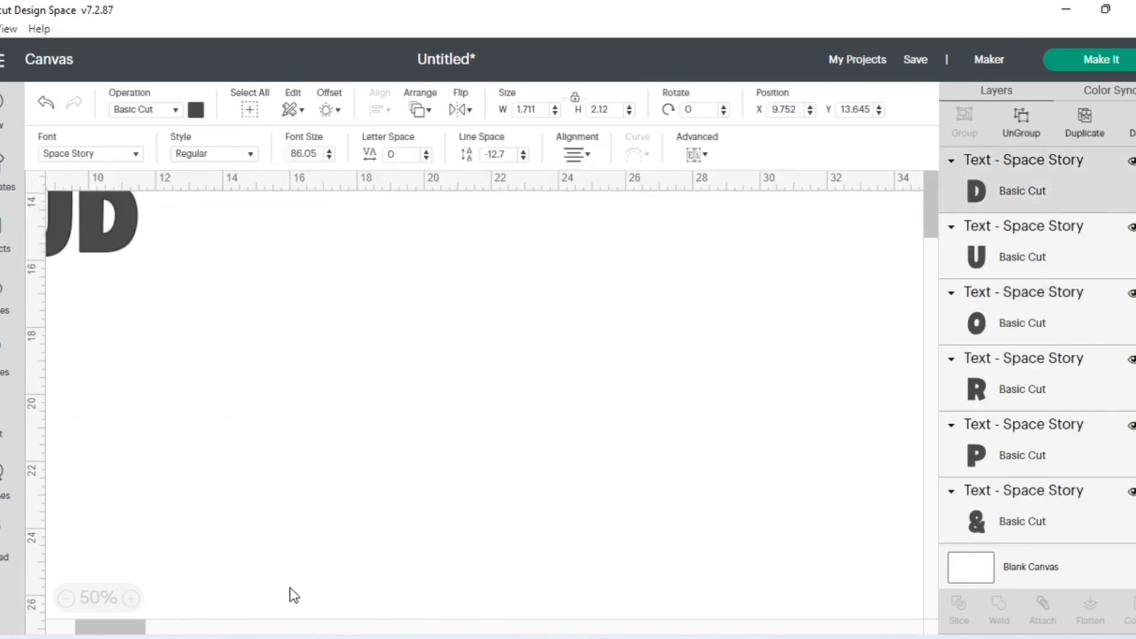
left_click_drag(107, 626, 80, 630)
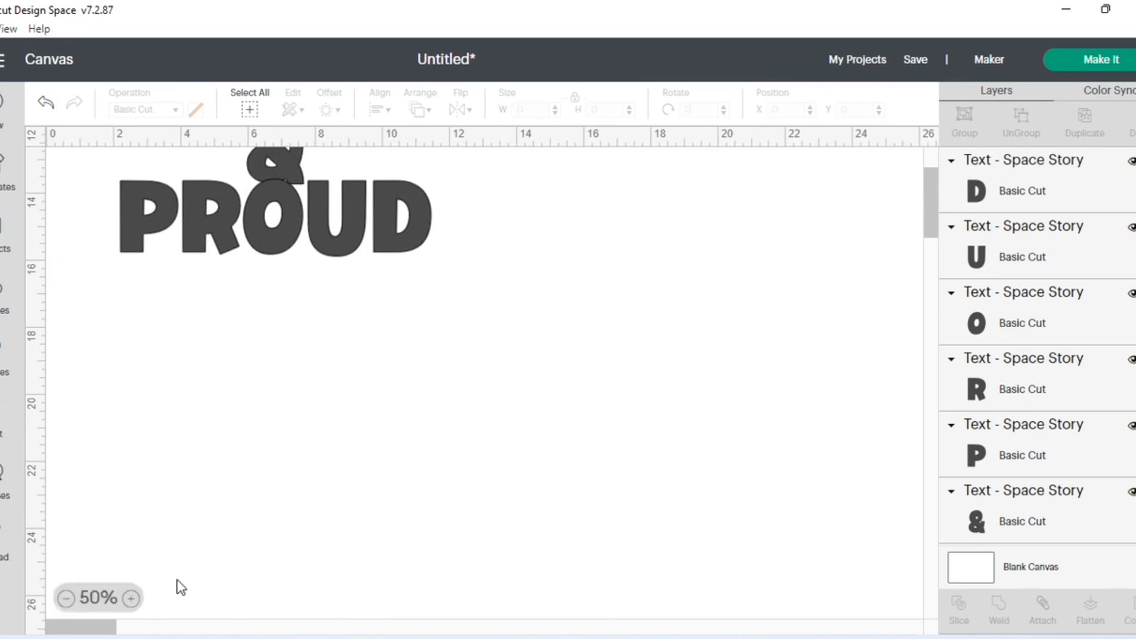
scroll(370, 454, "up", 3)
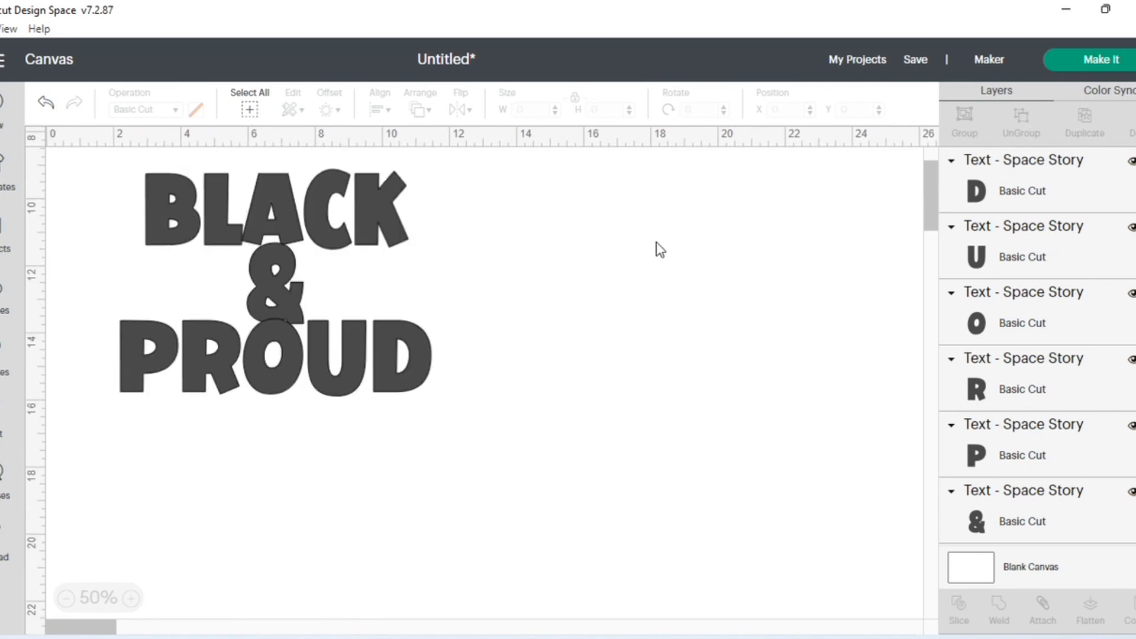
- Check the gray lettering letter by letter to see whether each character selects as its own object
left_click(396, 220)
left_click(285, 219)
left_click(289, 296)
left_click(385, 343)
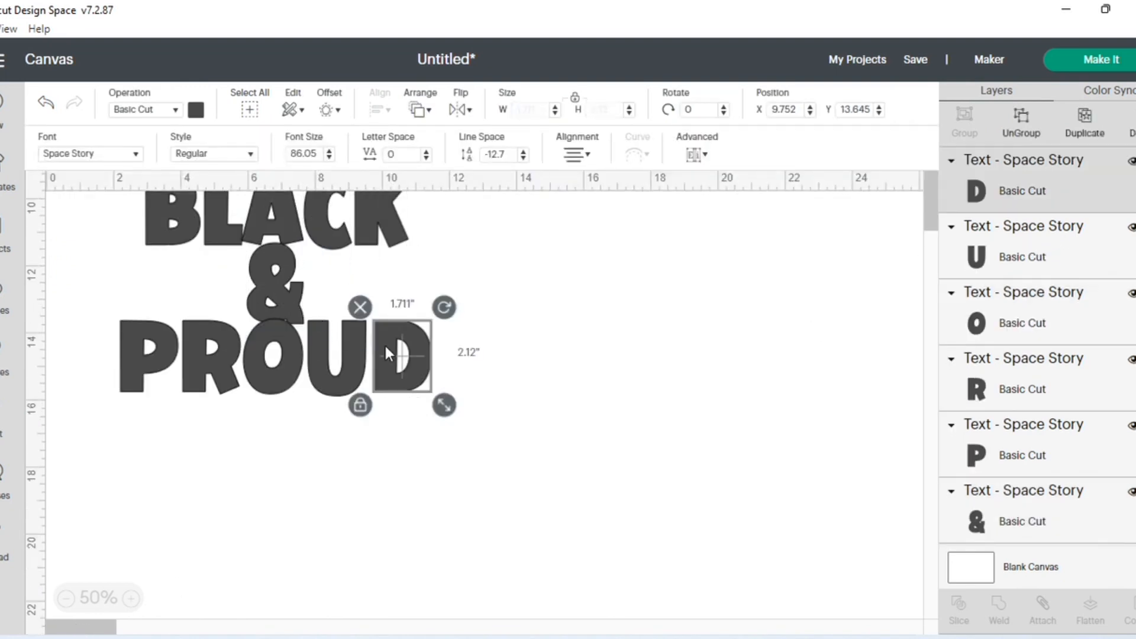
left_click(338, 355)
left_click(258, 358)
left_click(136, 363)
scroll(418, 363, "up", 4)
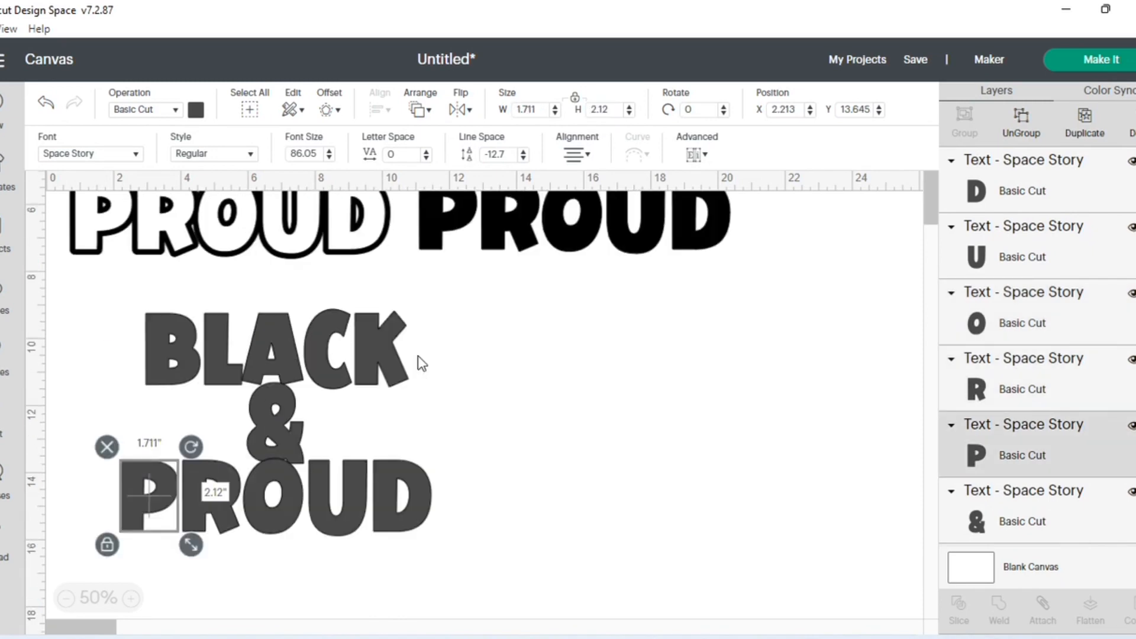
- Pull the gray K, C, D, A and & out of the lettering to test that they move separately
left_click_drag(407, 411, 679, 403)
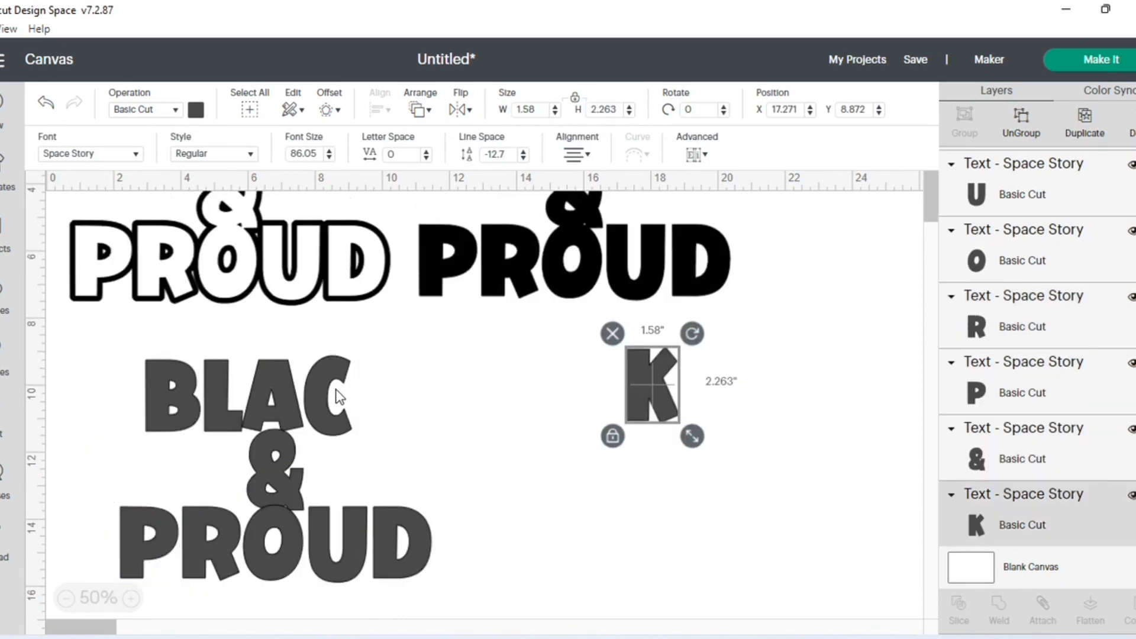
left_click_drag(337, 393, 601, 416)
left_click_drag(392, 510, 543, 464)
left_click_drag(276, 403, 364, 403)
left_click_drag(273, 473, 326, 462)
- Move the gray A, &, U, D, C and K back into their words
left_click_drag(362, 367, 252, 368)
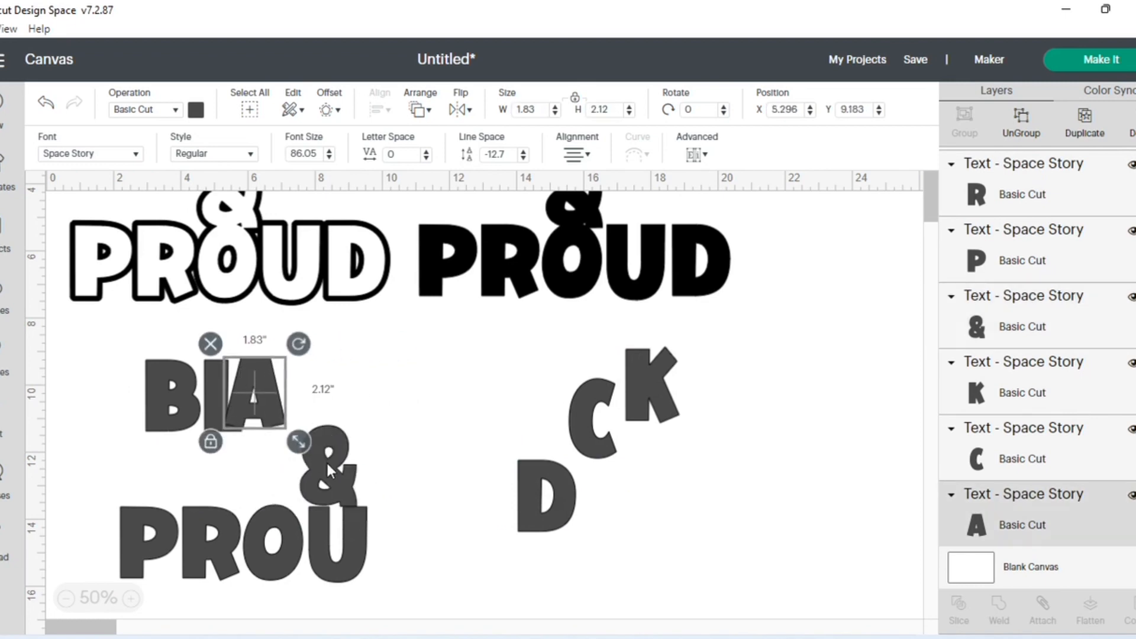
left_click_drag(325, 460, 263, 464)
left_click_drag(331, 555, 318, 554)
left_click_drag(541, 504, 381, 563)
left_click_drag(588, 441, 317, 409)
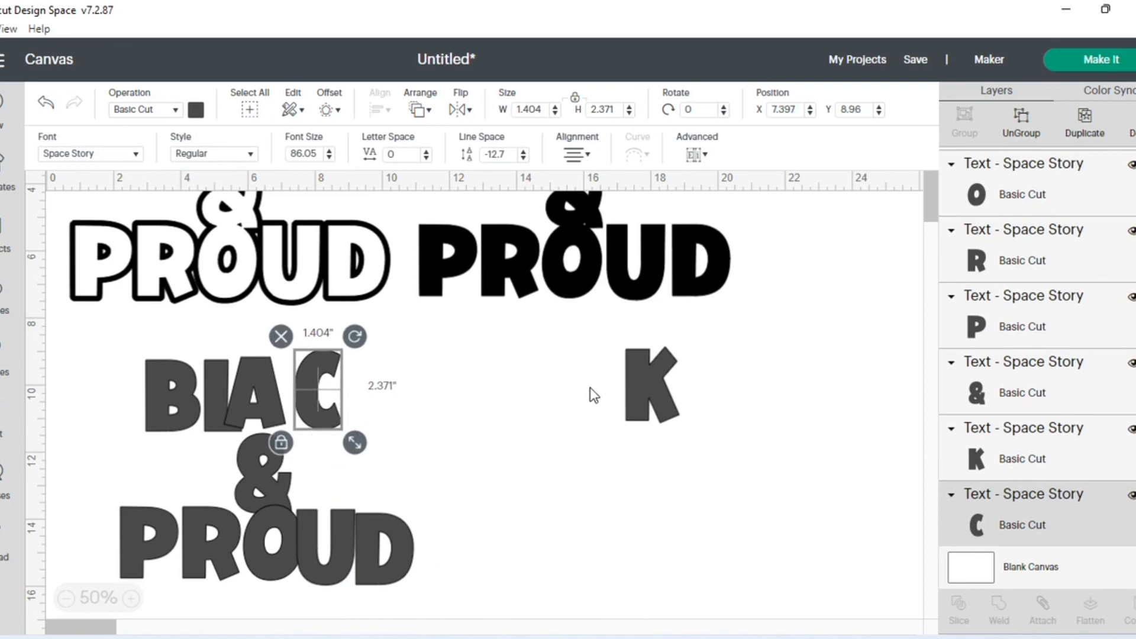
left_click_drag(639, 391, 355, 390)
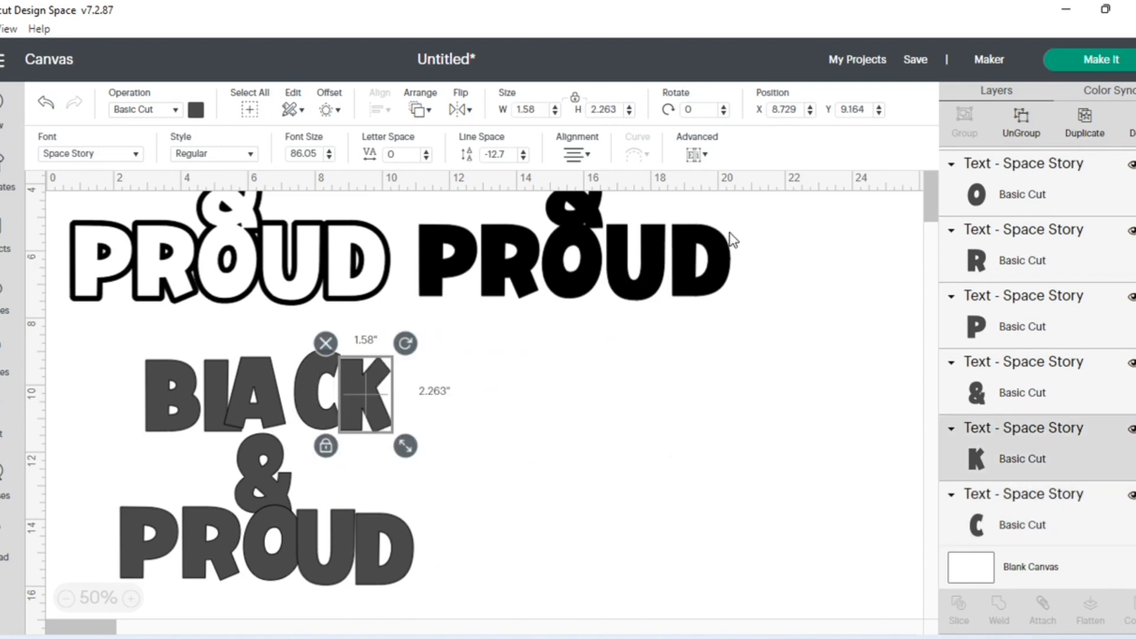
- Save the project with the title BLACK AND PROUD IN PROGRESS
left_click(916, 61)
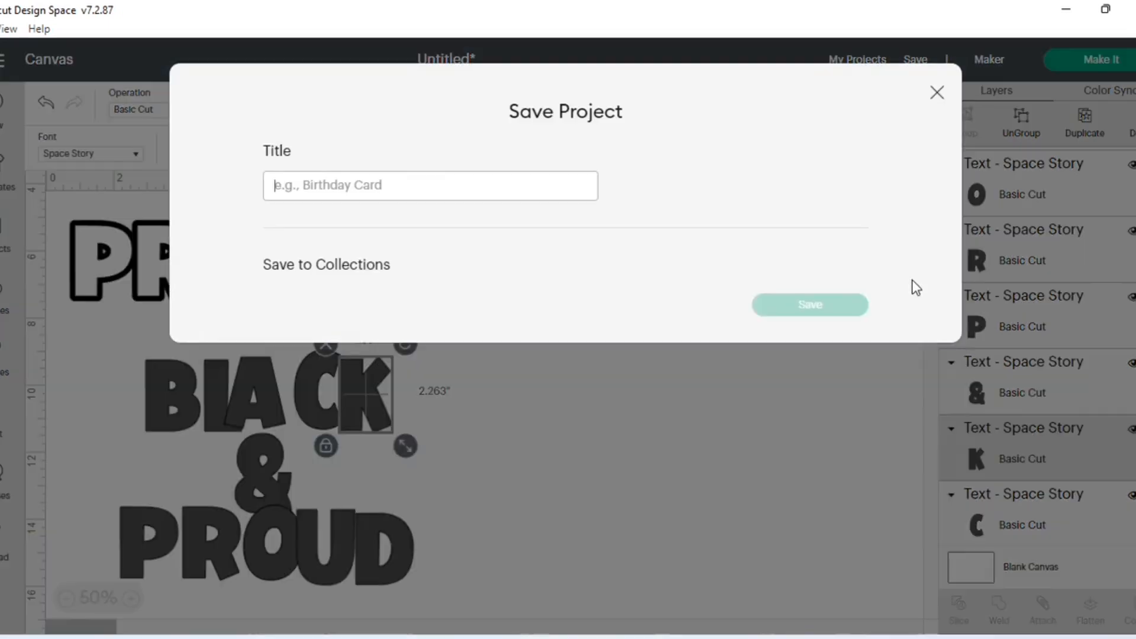
left_click(463, 183)
type("B")
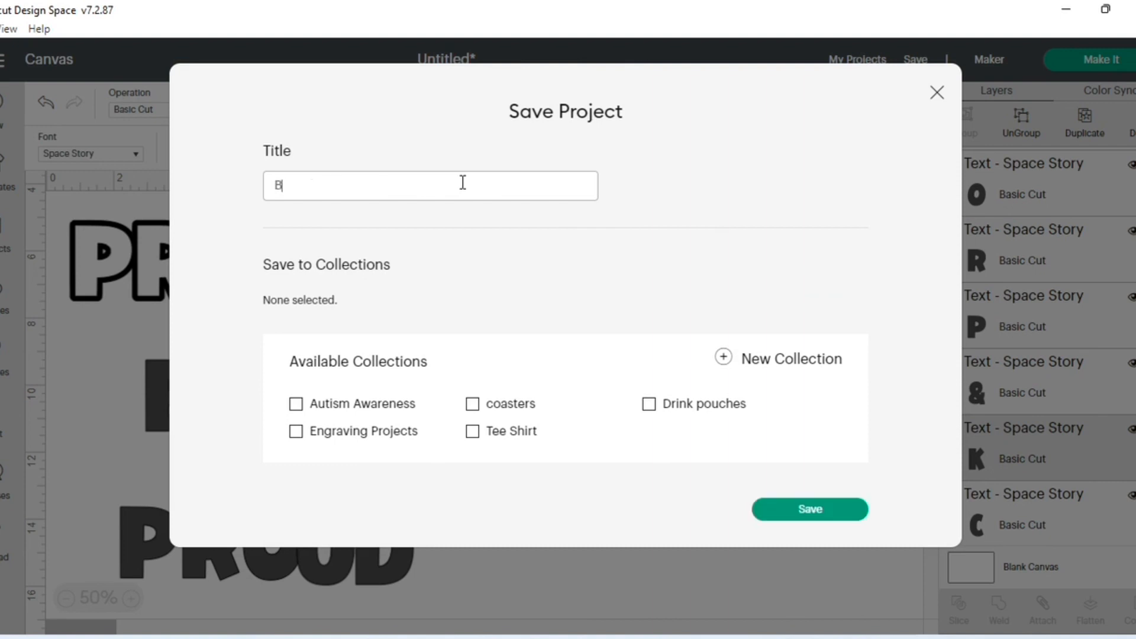
type("ALLACK AND PROUN")
type(" IN PROGRESS")
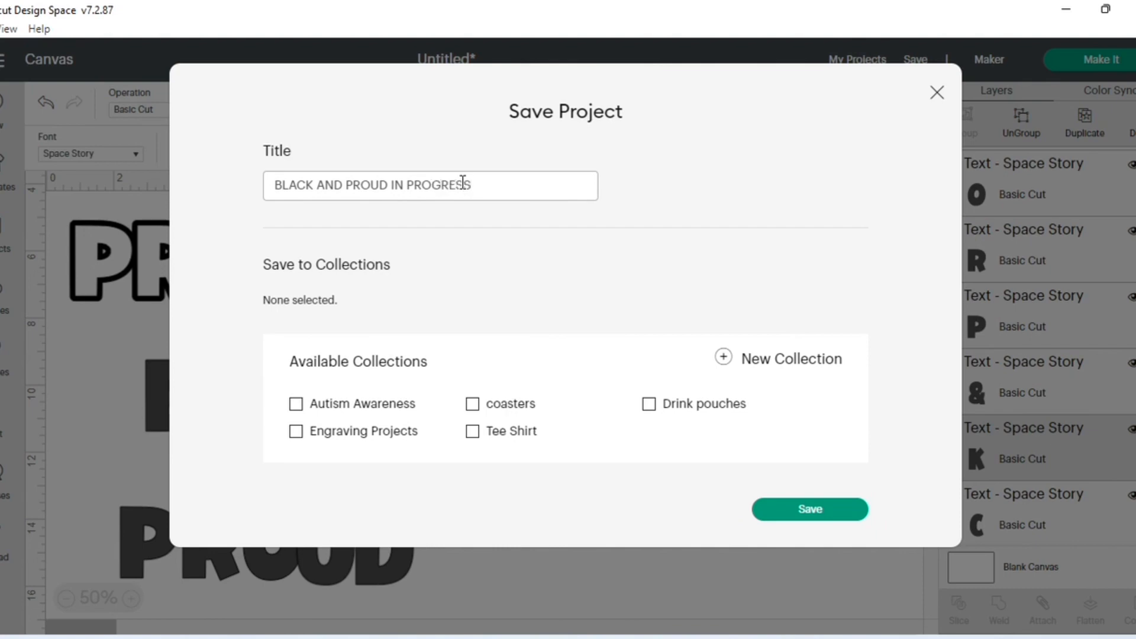
left_click(799, 509)
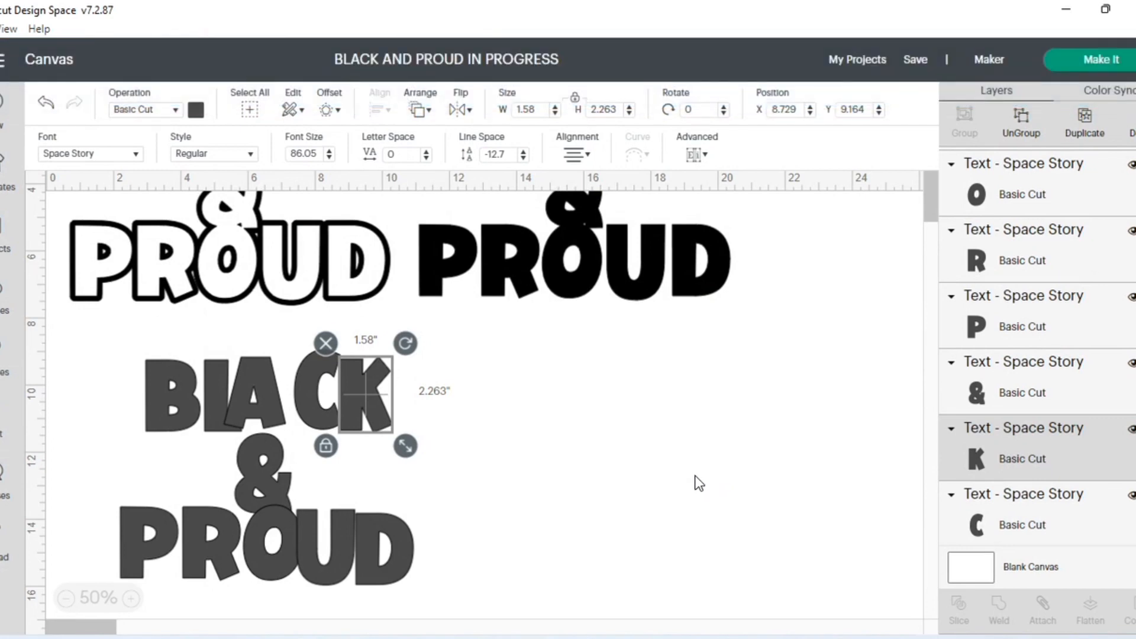
- Space out the gray letters of BLACK, with B at about X 1.289, Y 9.086 and K at about X 8.465, Y 9.191
left_click_drag(374, 403, 391, 405)
left_click_drag(322, 406, 290, 402)
left_click_drag(185, 403, 129, 395)
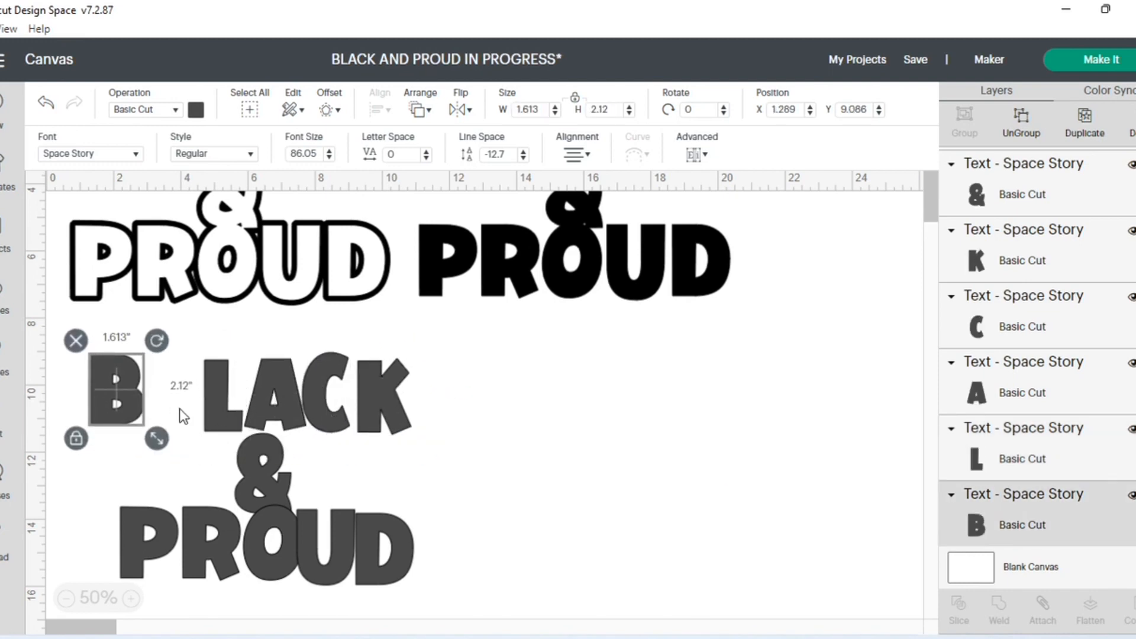
left_click_drag(212, 411, 166, 407)
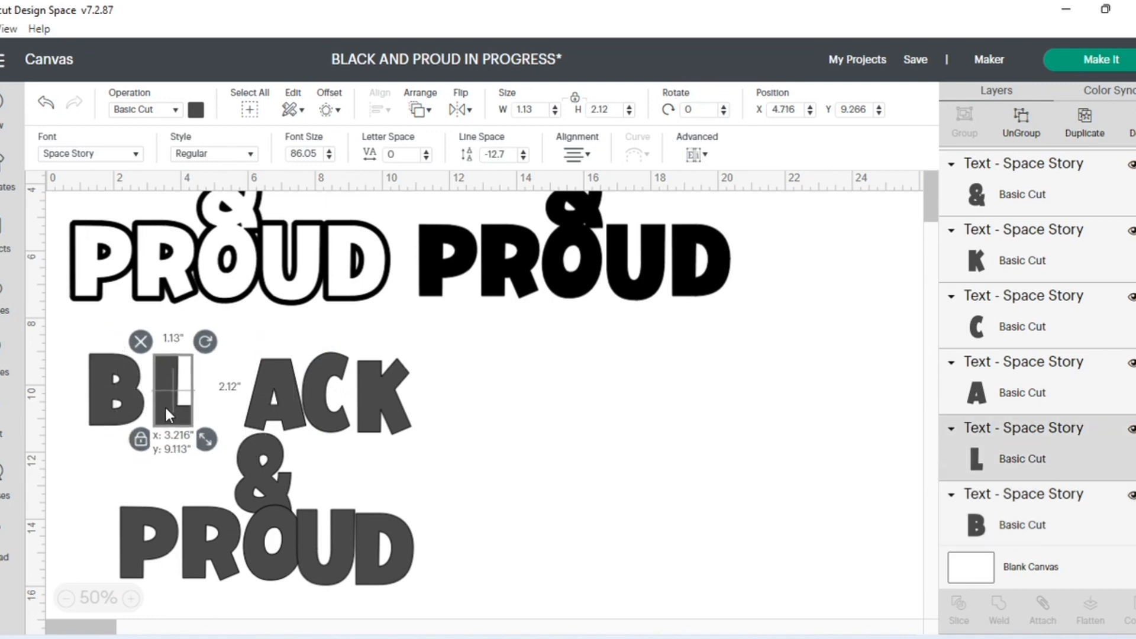
left_click_drag(274, 405, 233, 404)
mouse_move(357, 404)
left_mouse_down()
mouse_move(306, 419)
mouse_move(346, 411)
left_mouse_up()
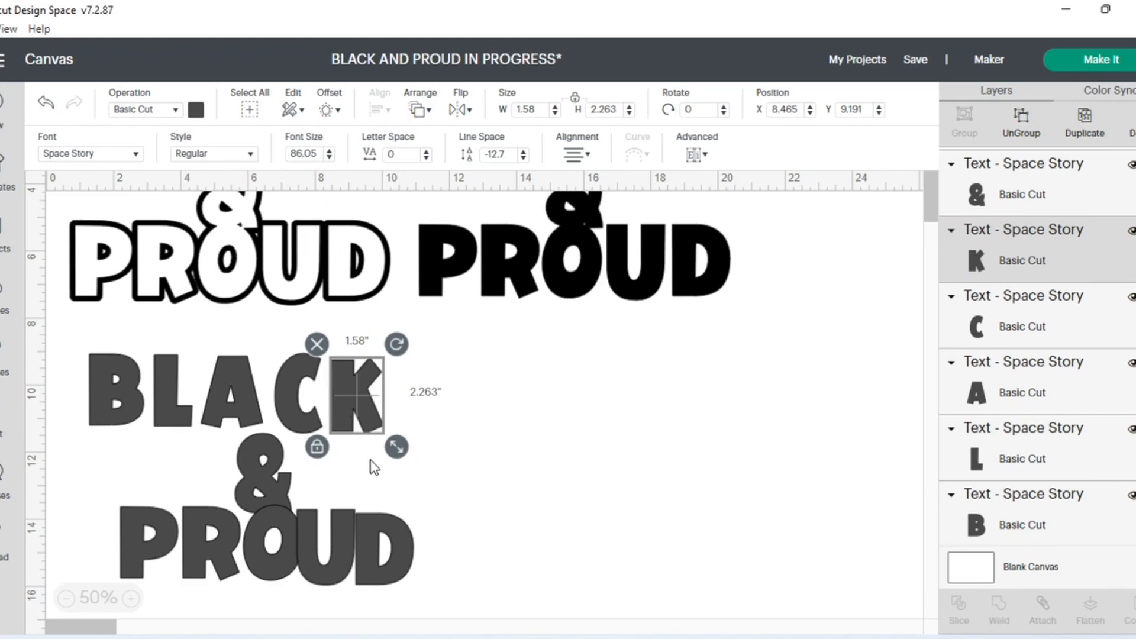
- Space out the gray letters of PROUD and place the & between the words at about X 5.474, Y 11.302
left_click(379, 552)
left_click(344, 544)
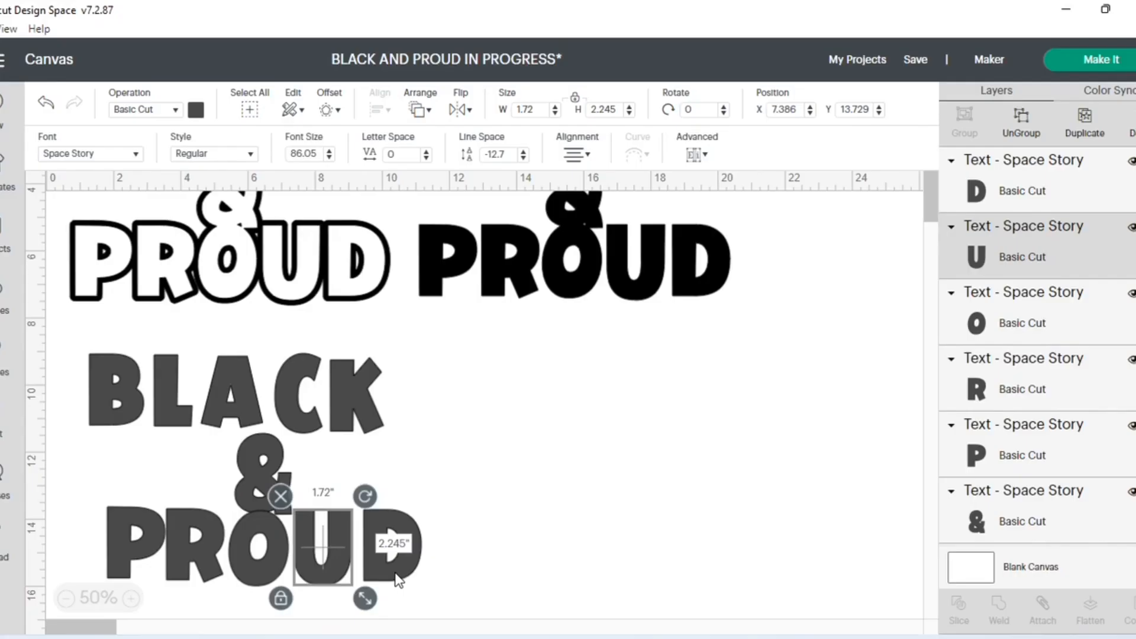
left_click(380, 561)
left_click(267, 475)
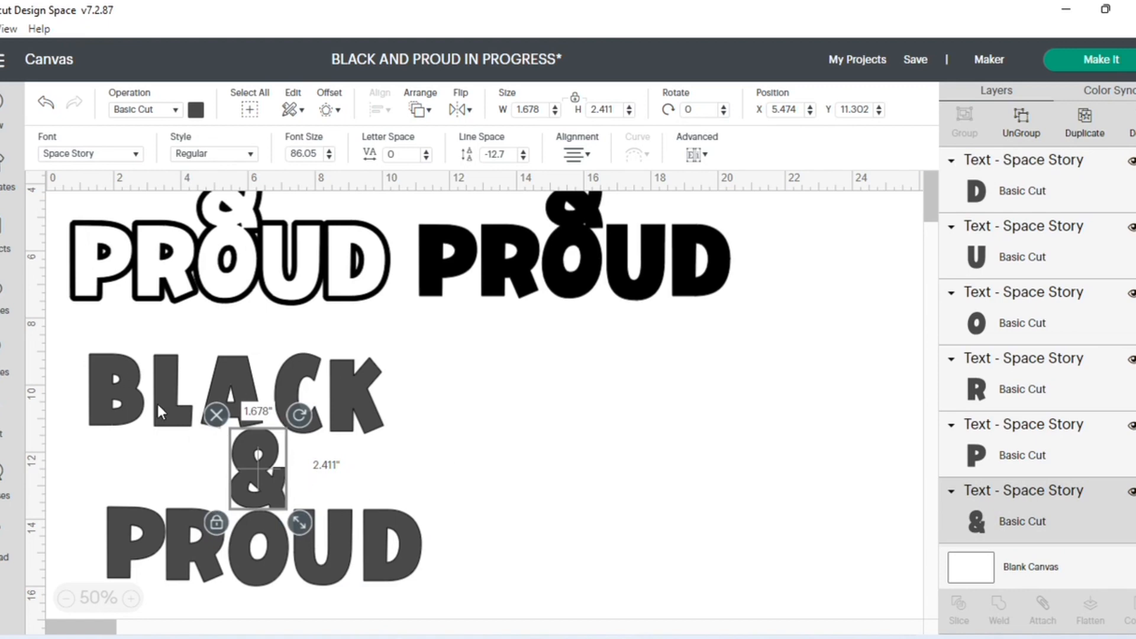
- Move the solid black lettering down to about X 12.505, Y 8.446, and the gray B to about X 1.4, Y 8.961
scroll(629, 416, "up", 1)
left_click_drag(630, 373, 656, 561)
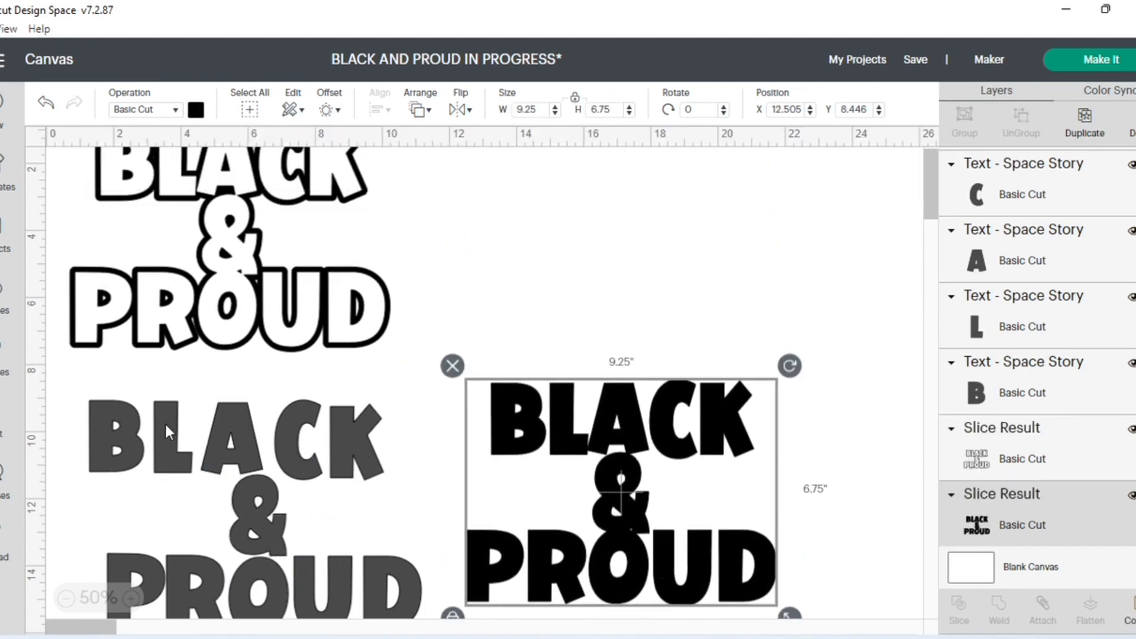
left_click(130, 441)
mouse_move(127, 433)
left_mouse_down()
mouse_move(120, 439)
mouse_move(532, 417)
mouse_move(186, 412)
mouse_move(132, 430)
left_mouse_up()
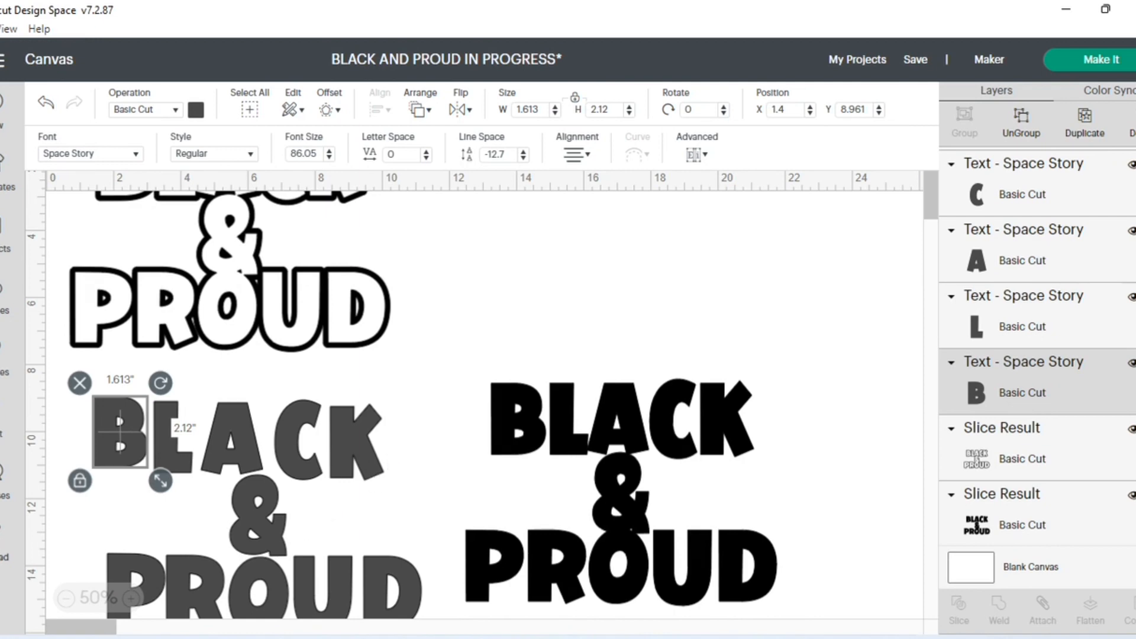
- Add the uploaded Mary McLeod Bethune portrait to the canvas
left_click(3, 543)
scroll(591, 488, "down", 2)
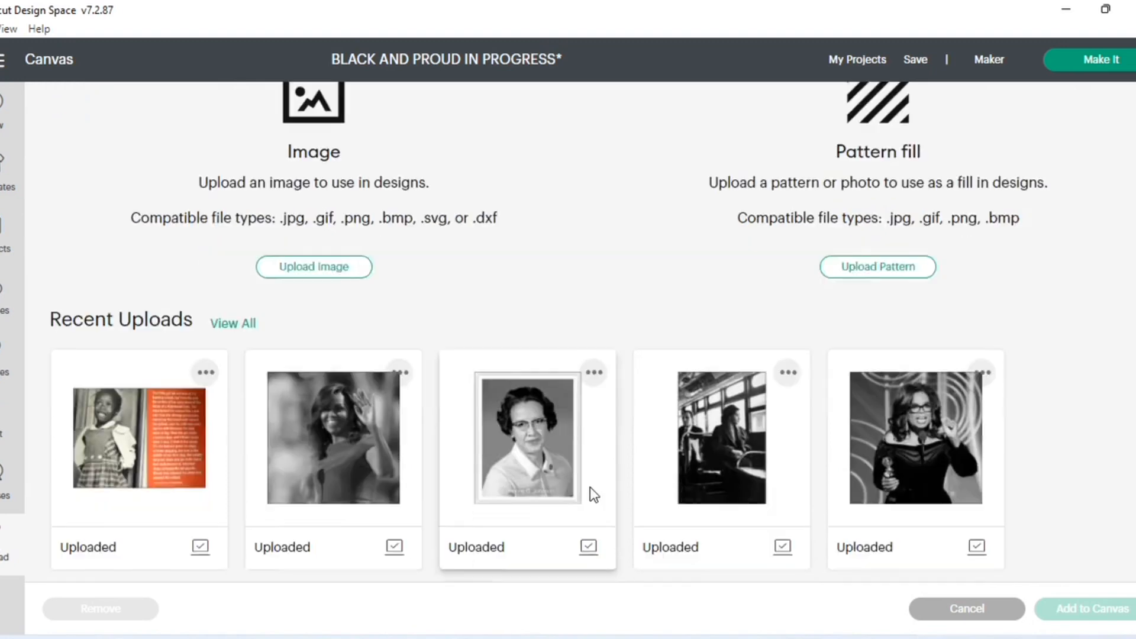
scroll(594, 488, "down", 5)
scroll(609, 451, "down", 2)
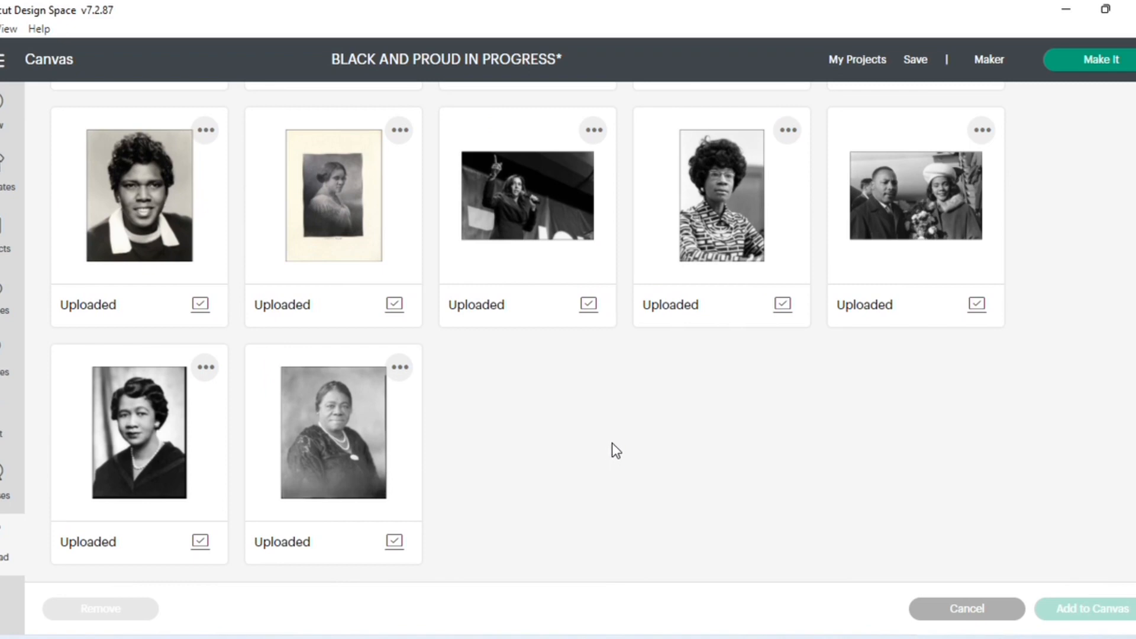
left_click(343, 474)
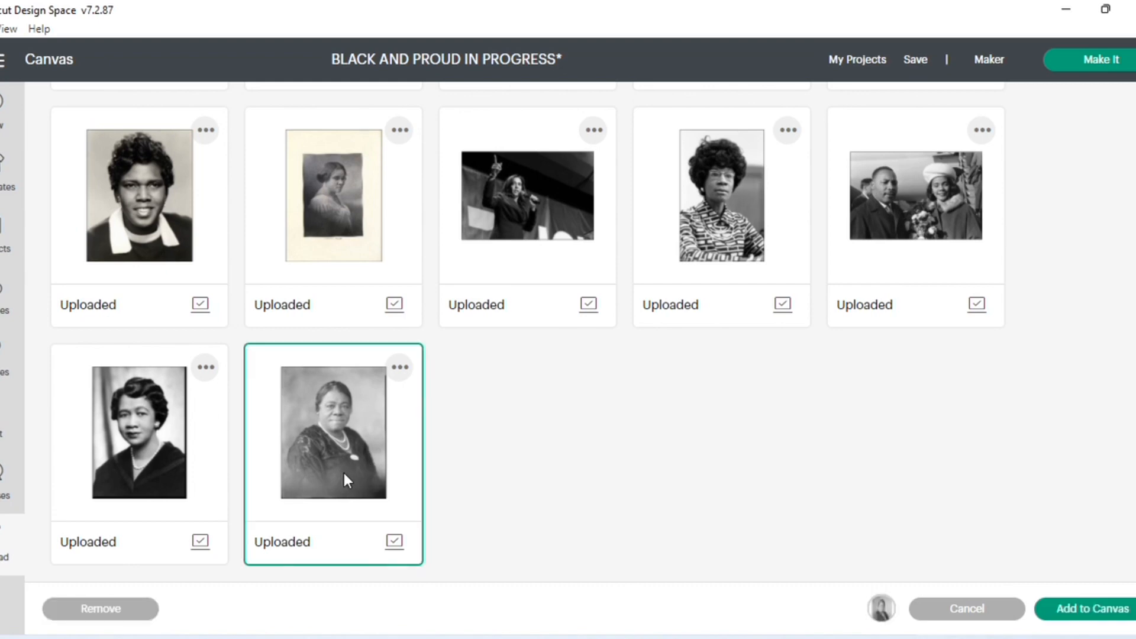
left_click(1066, 609)
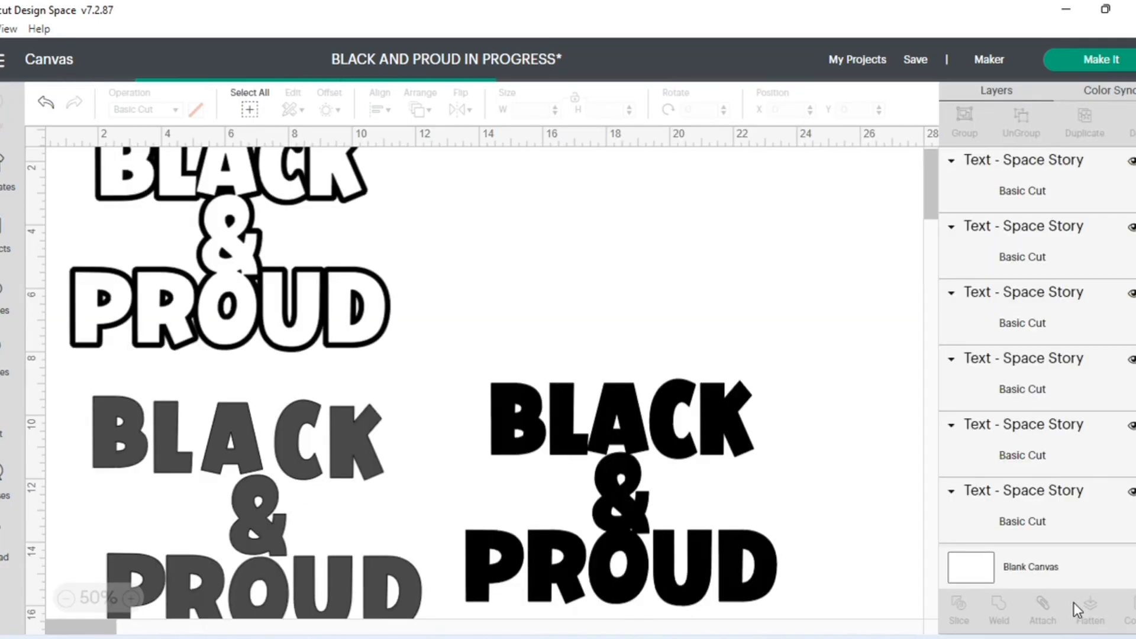
- Place the portrait above the solid black lettering at about X 14.667, Y 2.02 and send it to the back
left_click_drag(143, 242, 543, 244)
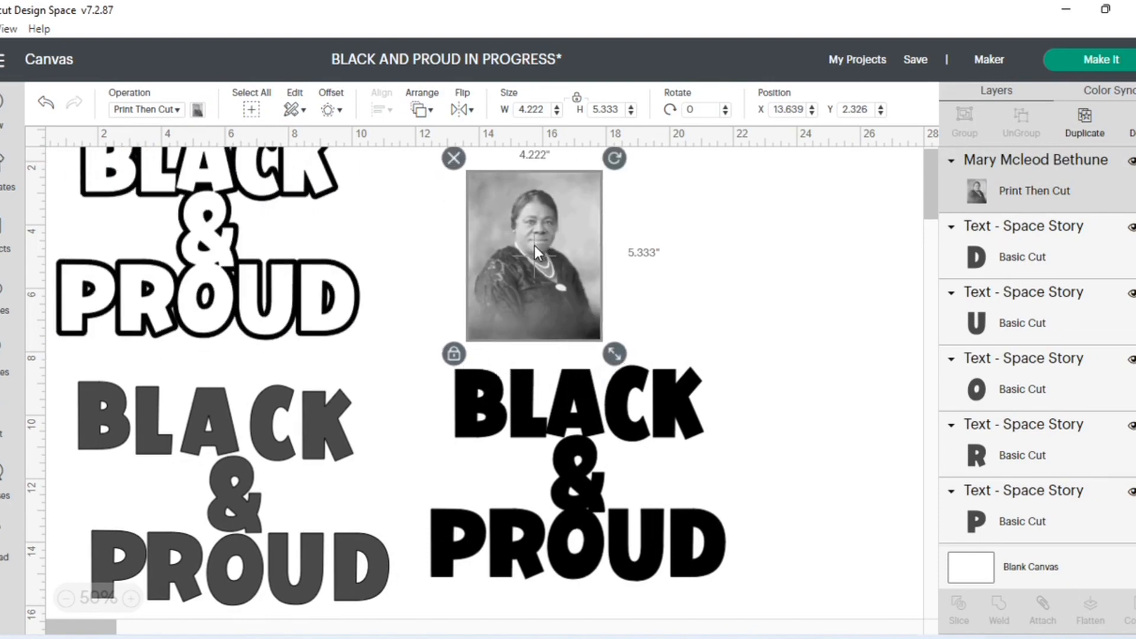
left_click(428, 111)
left_click(452, 135)
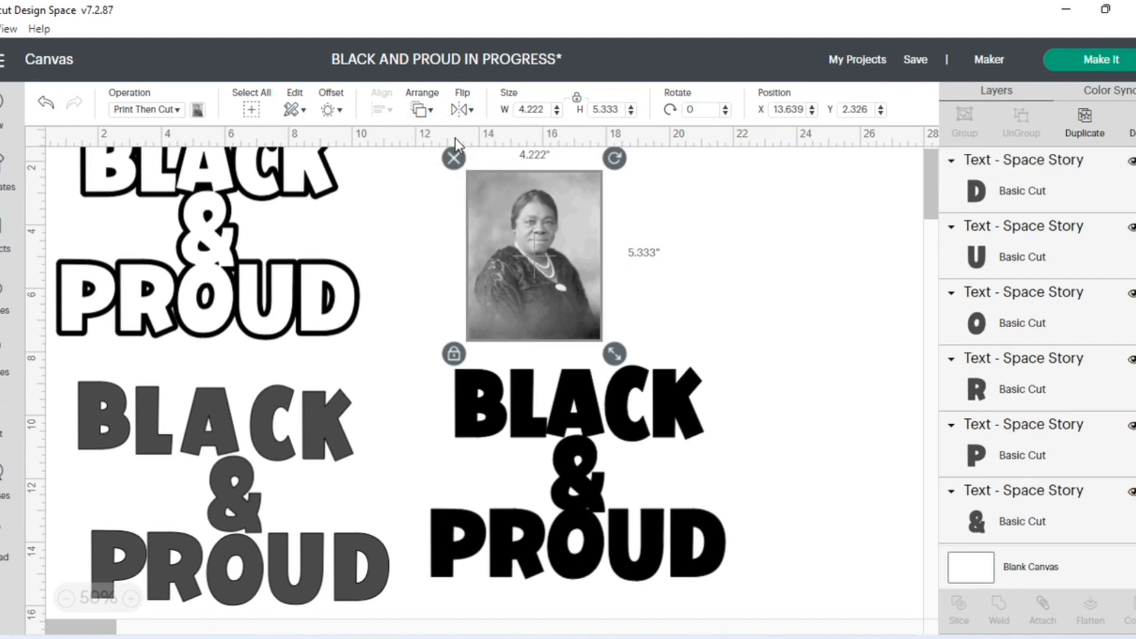
left_click_drag(554, 277, 585, 265)
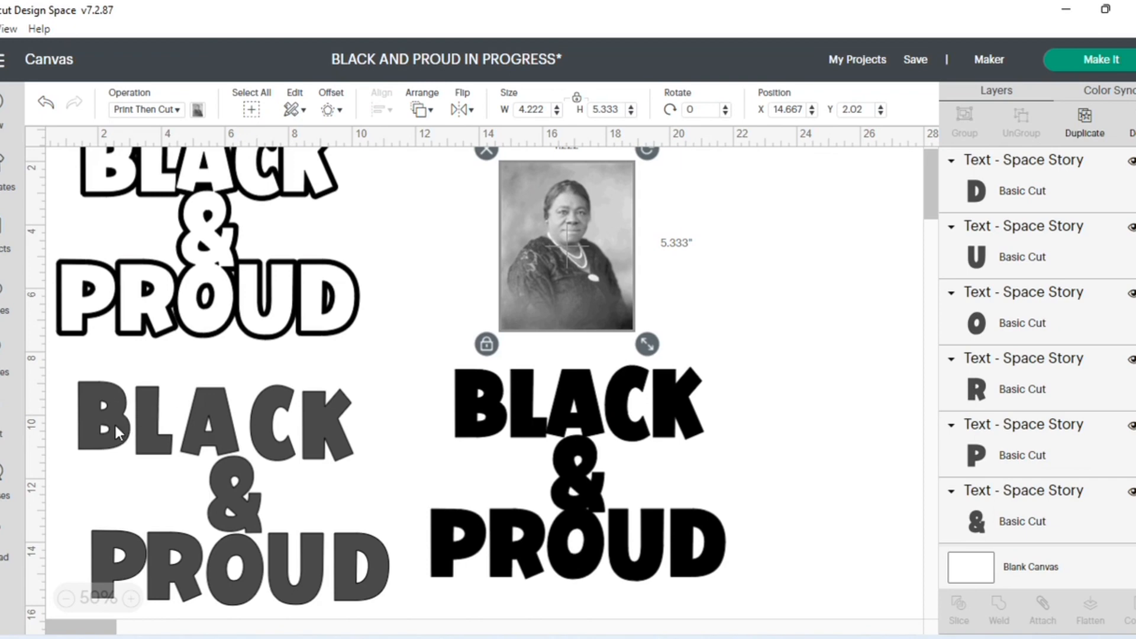
- Position the gray B over the face in the portrait at about X 16.067, Y 2.627
left_click_drag(127, 426, 583, 247)
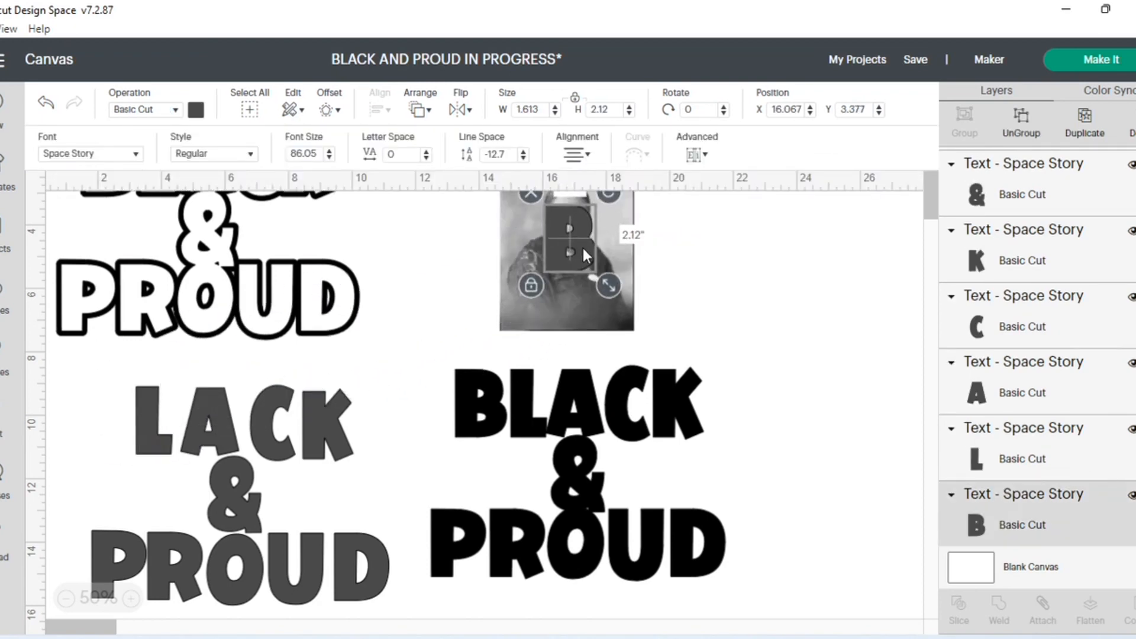
scroll(683, 296, "up", 1)
left_click_drag(569, 293, 570, 272)
left_click(690, 302)
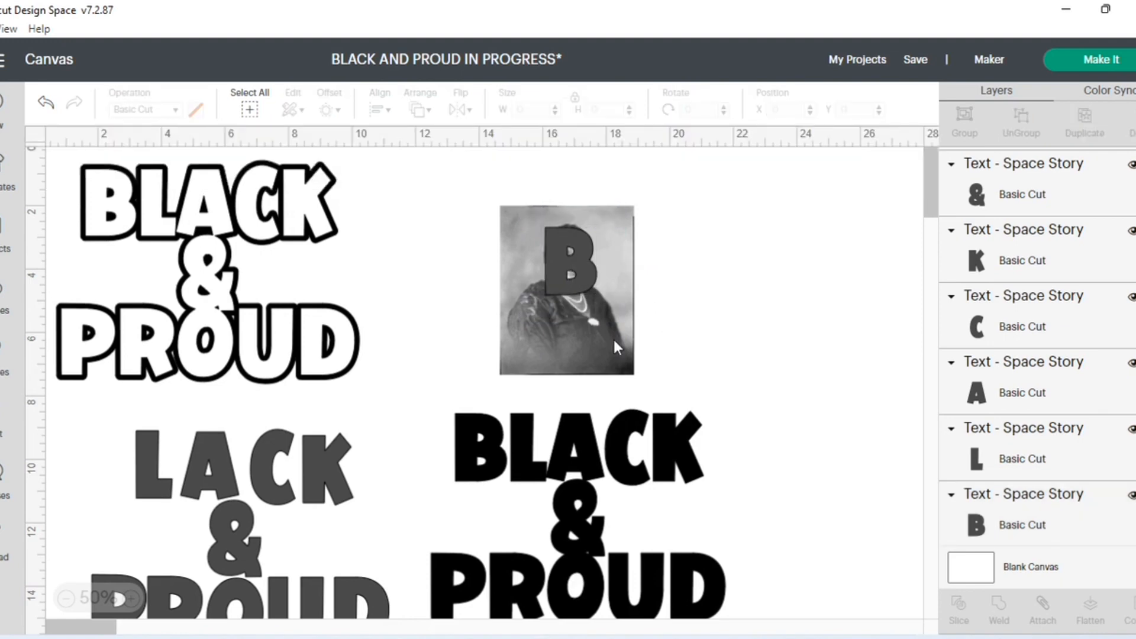
left_click(611, 337)
left_click_drag(570, 261, 570, 258)
left_click(681, 324)
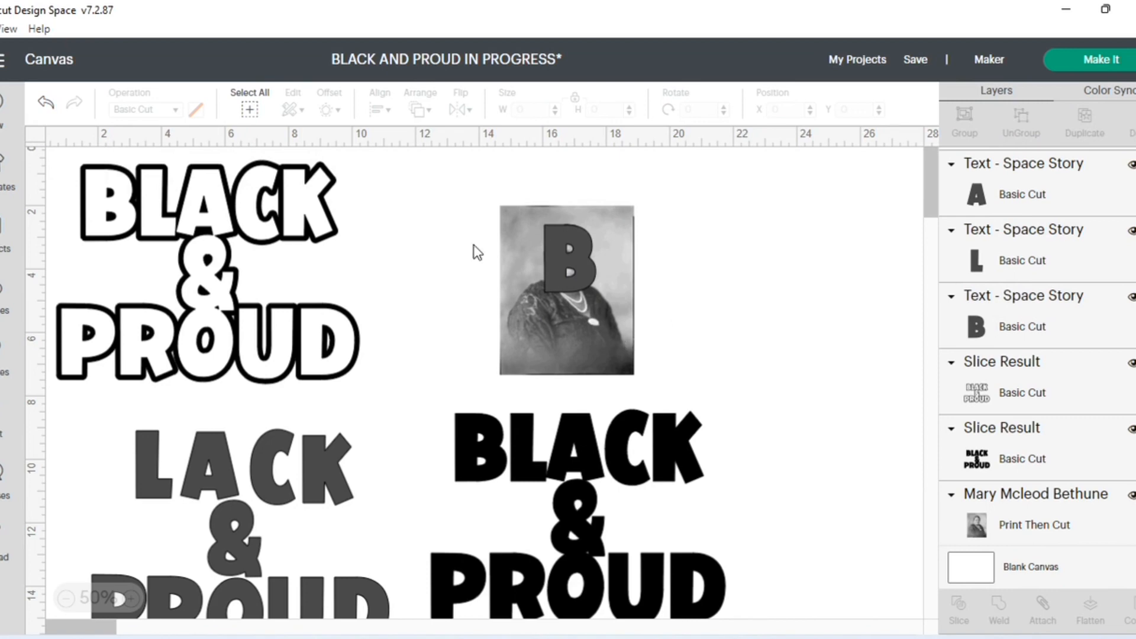
- Slice the gray B with the portrait, and move the leftover portrait and gray B away from the portrait-filled B
left_click_drag(472, 193, 650, 379)
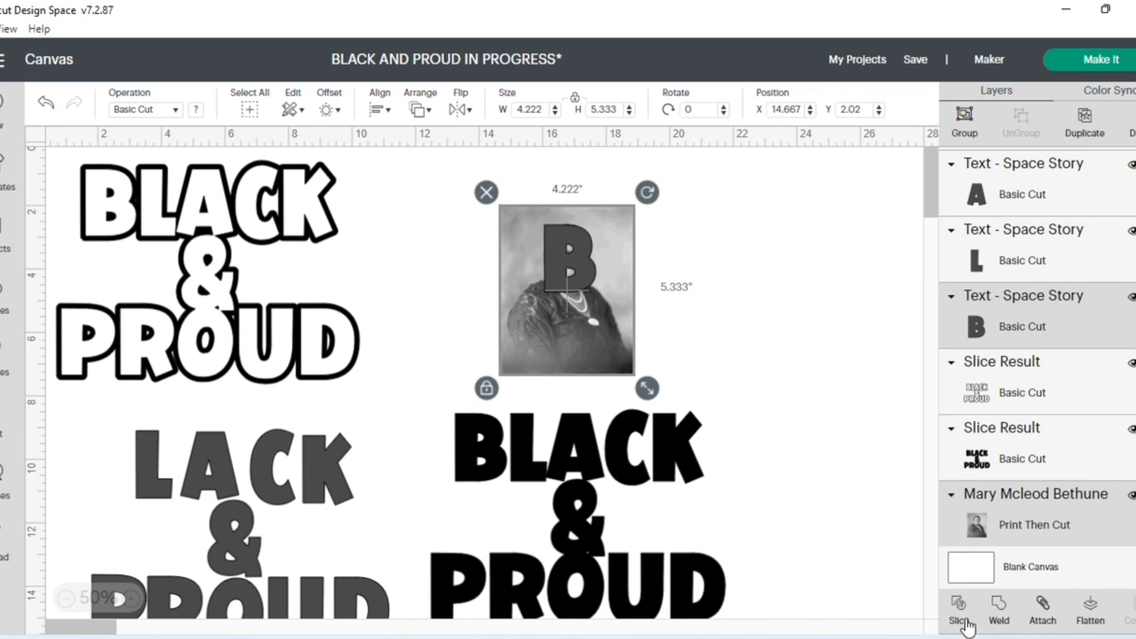
left_click(962, 605)
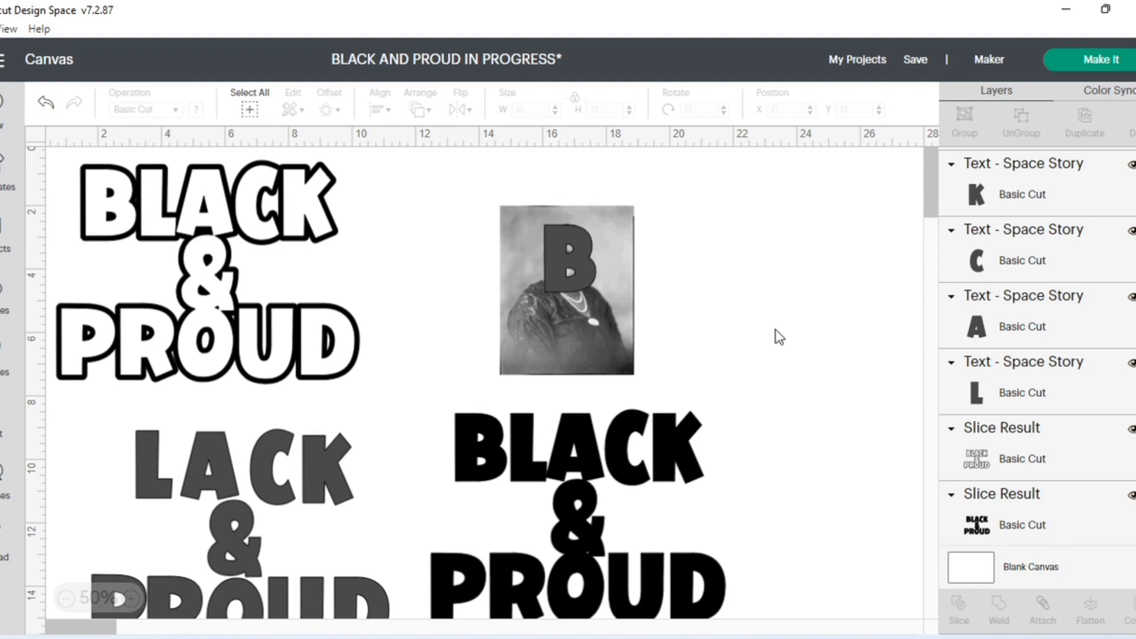
left_click_drag(595, 321, 795, 303)
left_click_drag(581, 278, 464, 277)
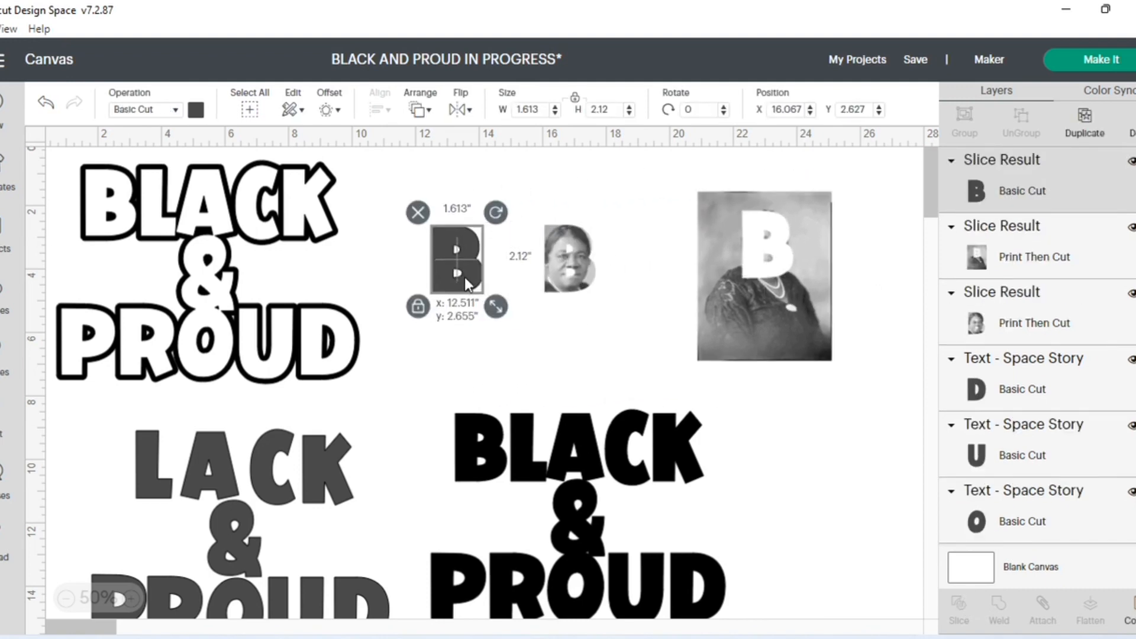
left_click(585, 281)
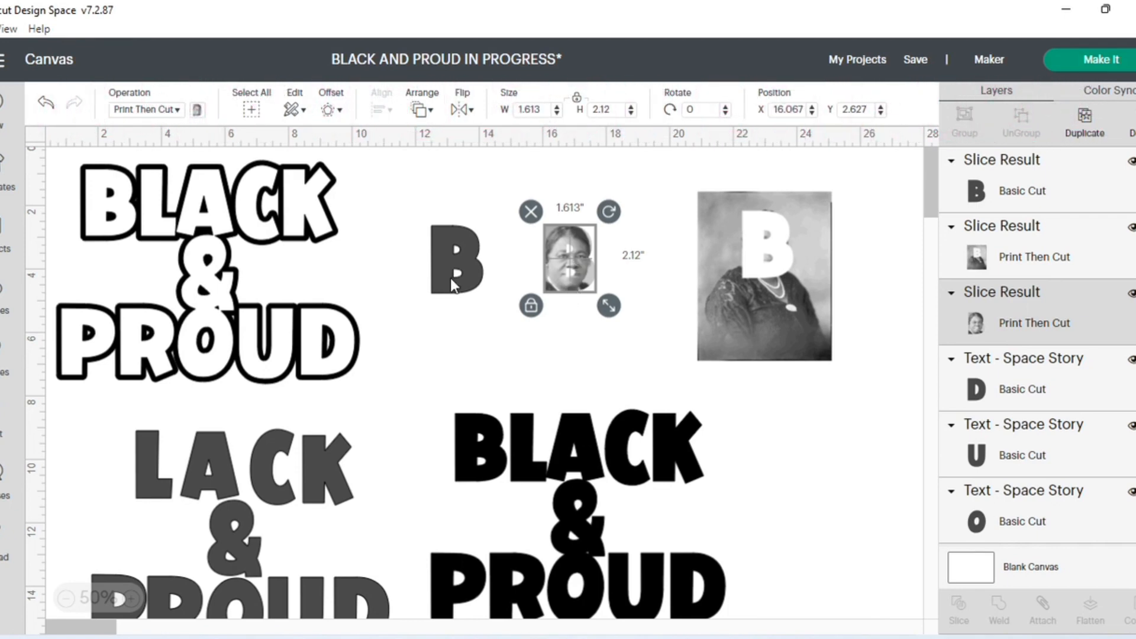
- Move the gray B clear of the portrait-filled B and fit the filled B over the solid black B at about X 13.3, Y 8.57
left_click_drag(566, 274, 554, 265)
left_click_drag(463, 263, 463, 297)
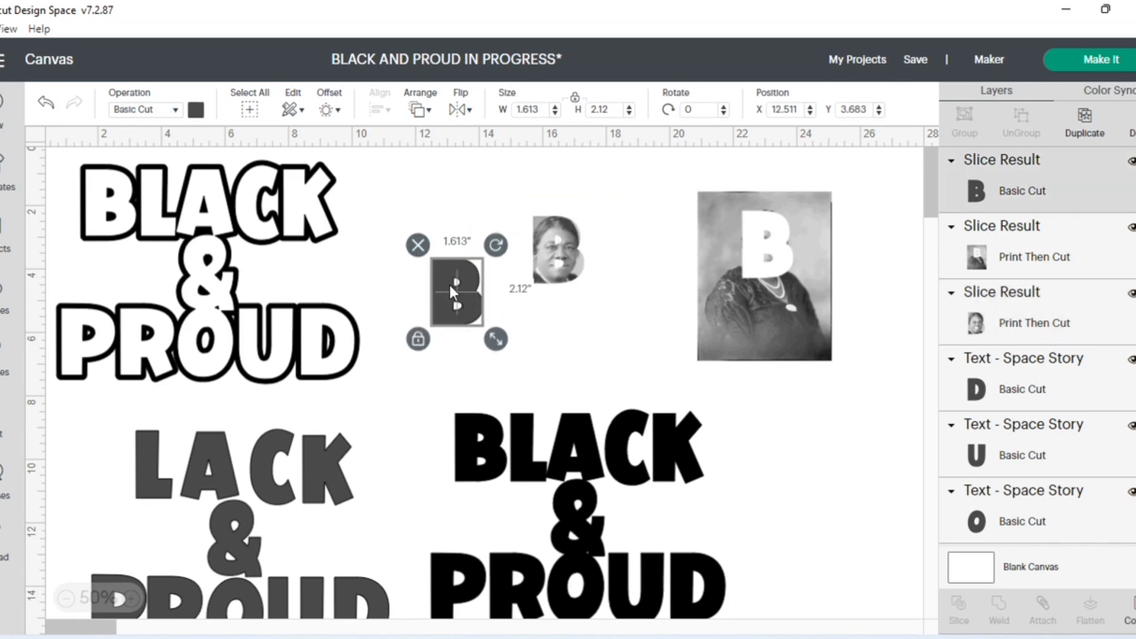
left_click(558, 252)
left_click_drag(555, 246, 463, 445)
left_click(466, 446)
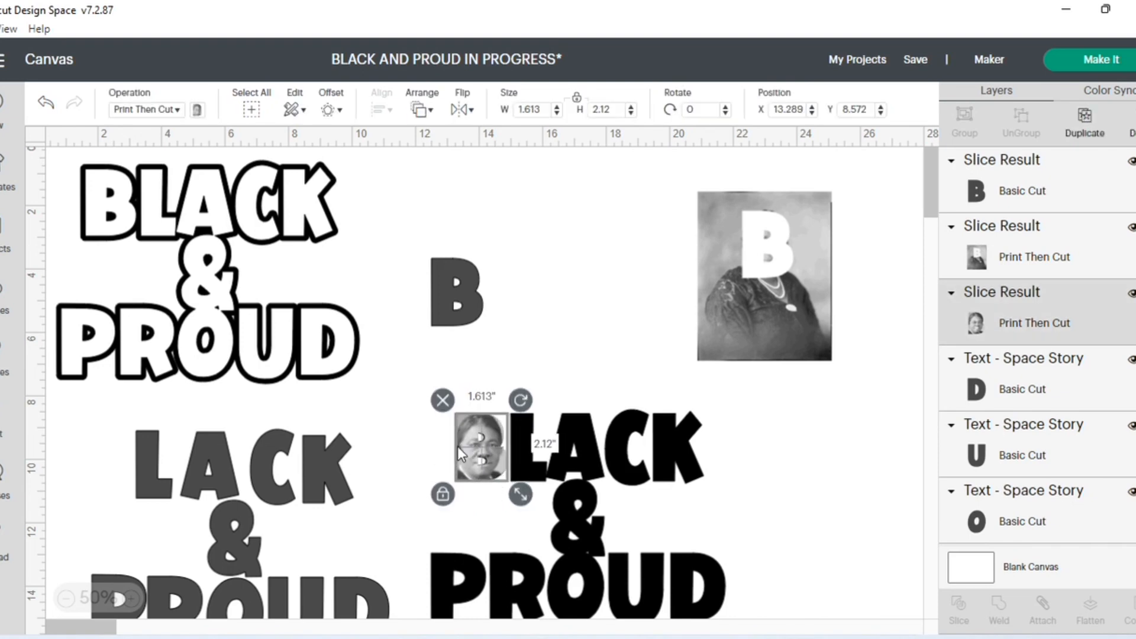
left_click(436, 453)
left_click(465, 450)
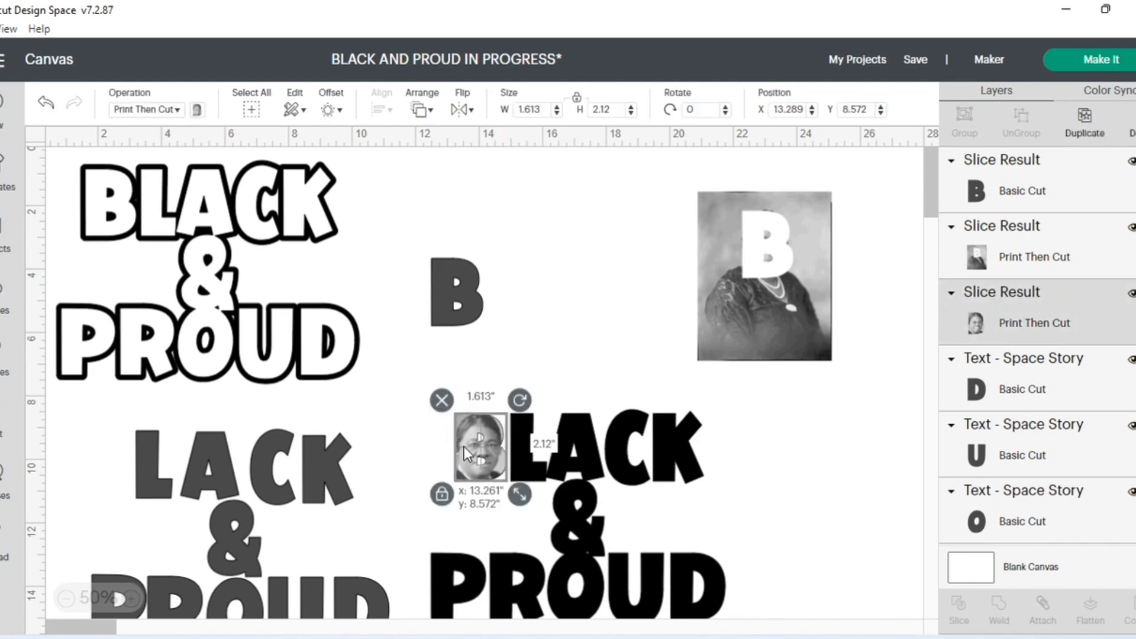
left_click_drag(464, 447, 464, 446)
left_click(432, 451)
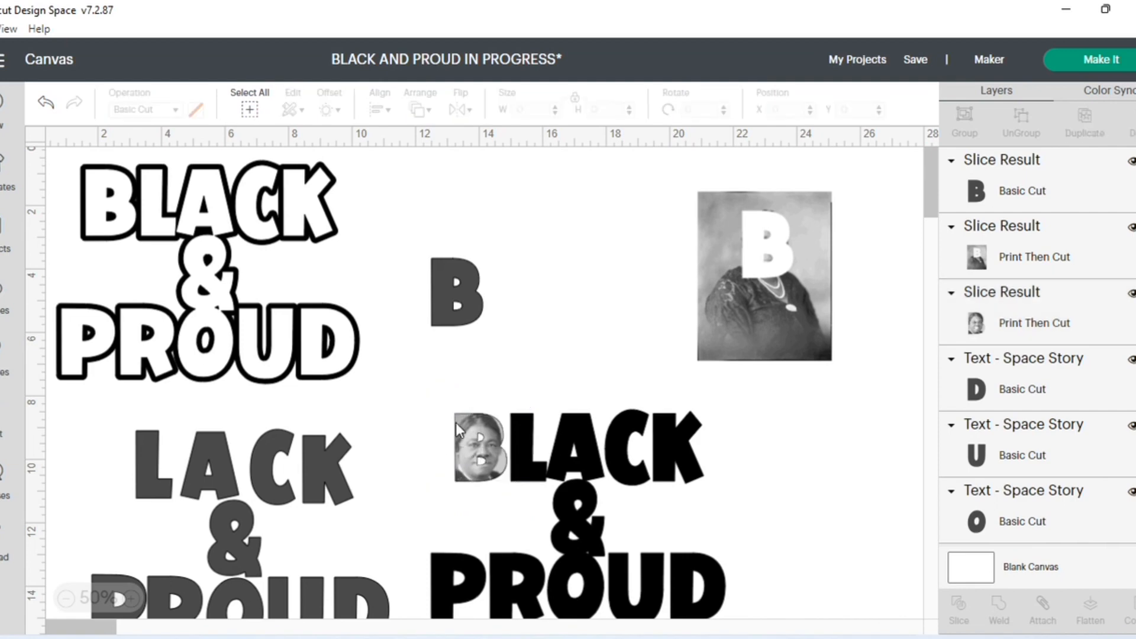
- Hide the gray B and delete the leftover portrait with the B-shaped cutout
left_click(463, 305)
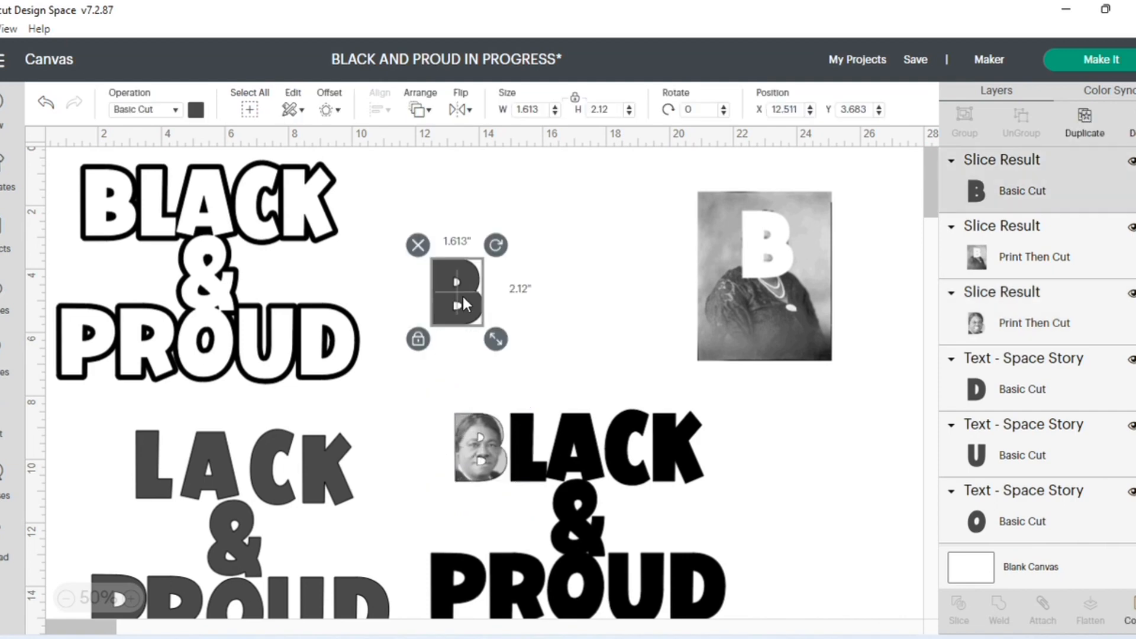
left_click(1131, 160)
left_click(801, 313)
left_click(685, 178)
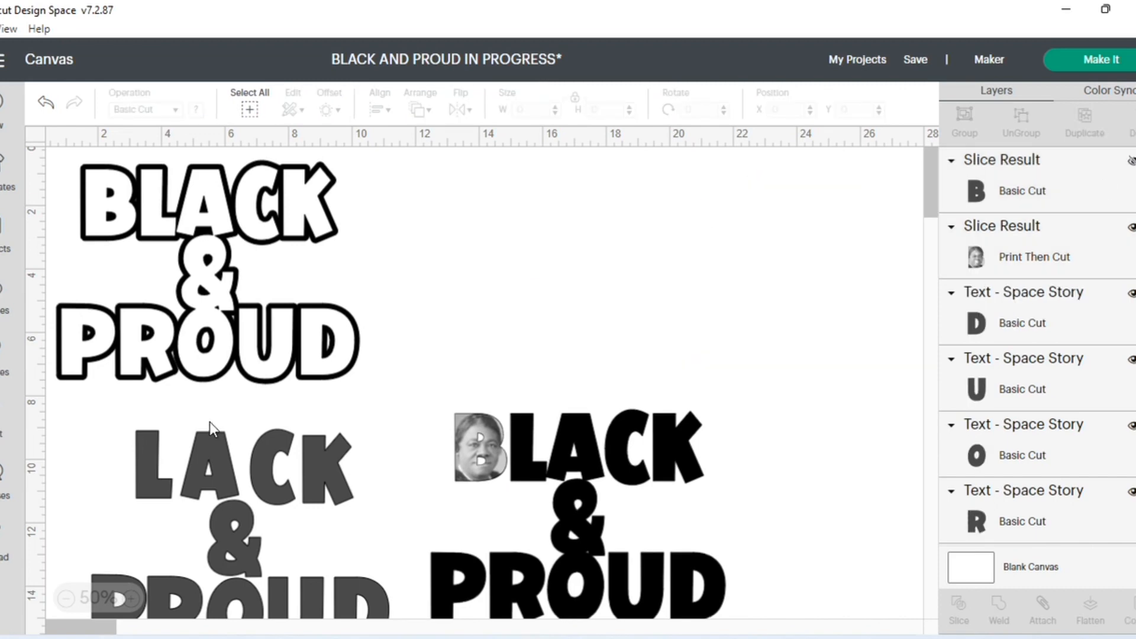
- Add the uploaded photo of Rosa Parks on the bus to the canvas
left_click(148, 471)
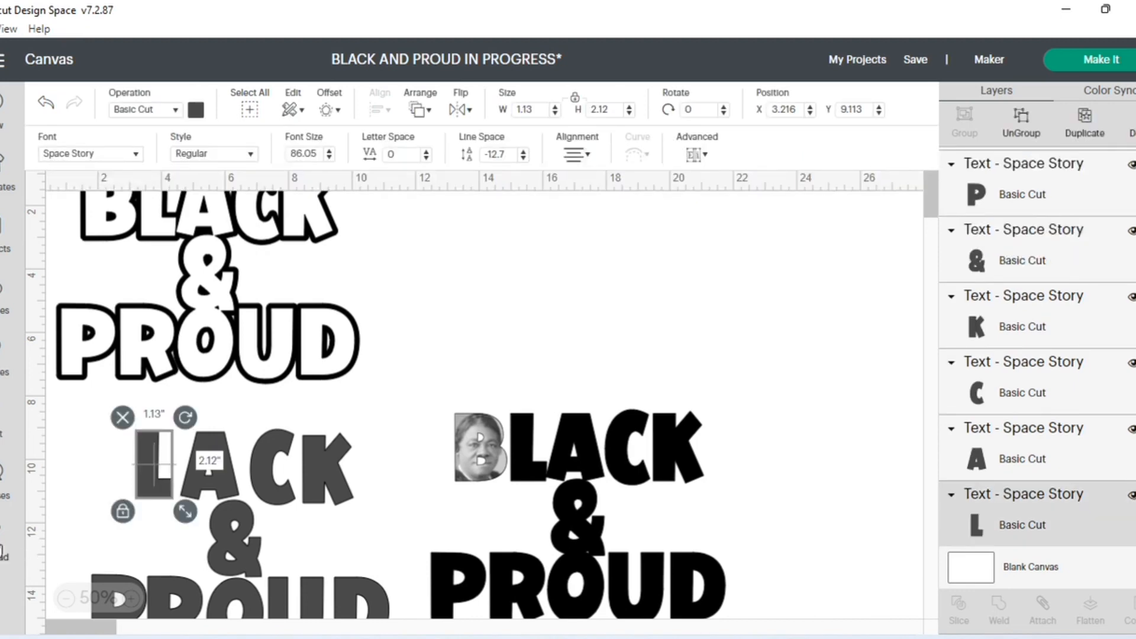
left_click(11, 553)
scroll(754, 411, "down", 2)
left_click(723, 429)
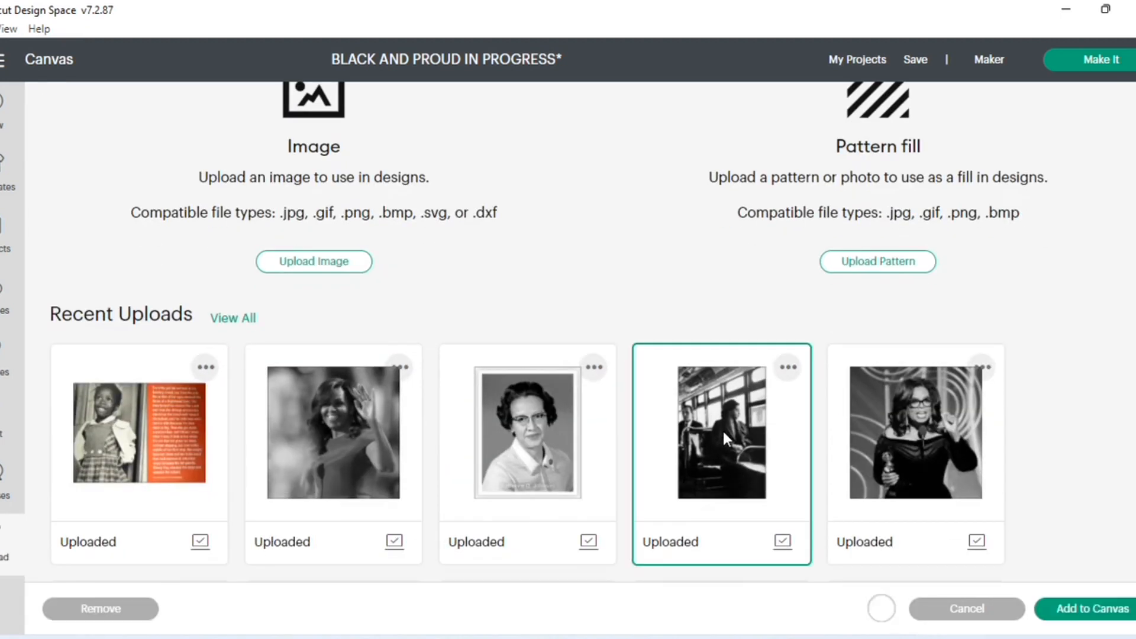
left_click(1093, 610)
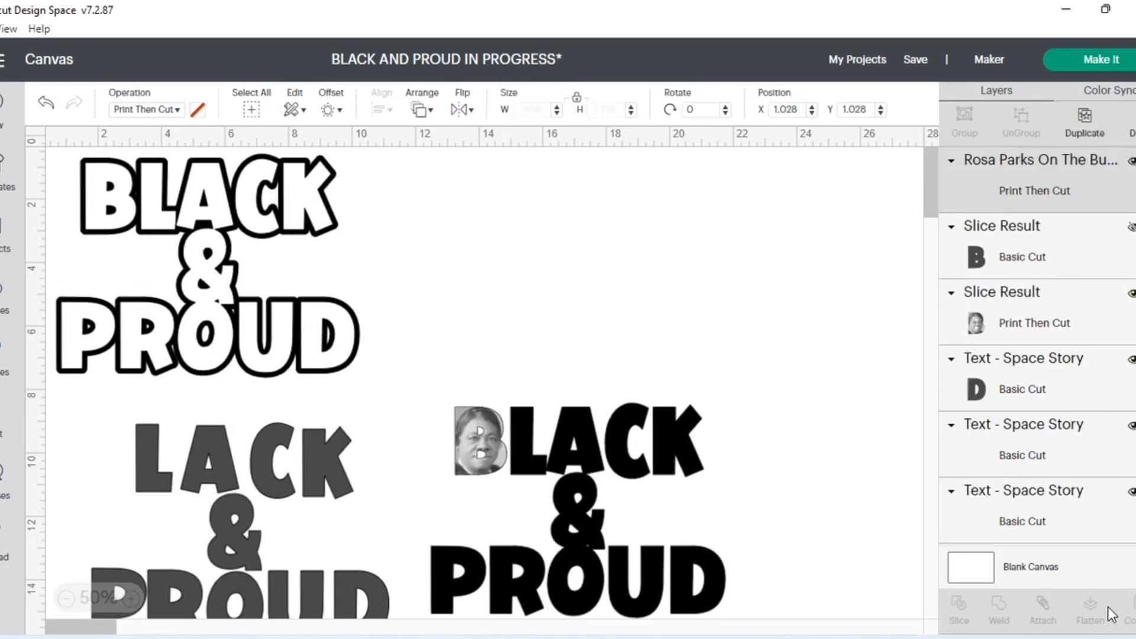
- Place the Rosa Parks photo above the solid black lettering, send it to the back, and enlarge it to about 3.222 × 4.882 in
left_click_drag(69, 216, 496, 245)
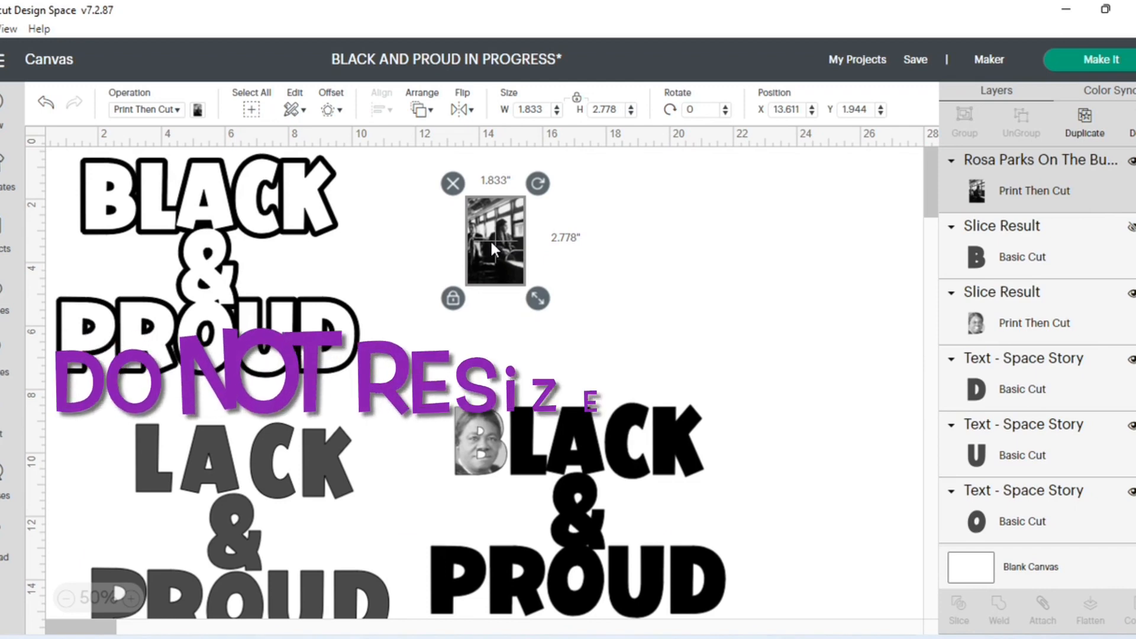
left_click(431, 111)
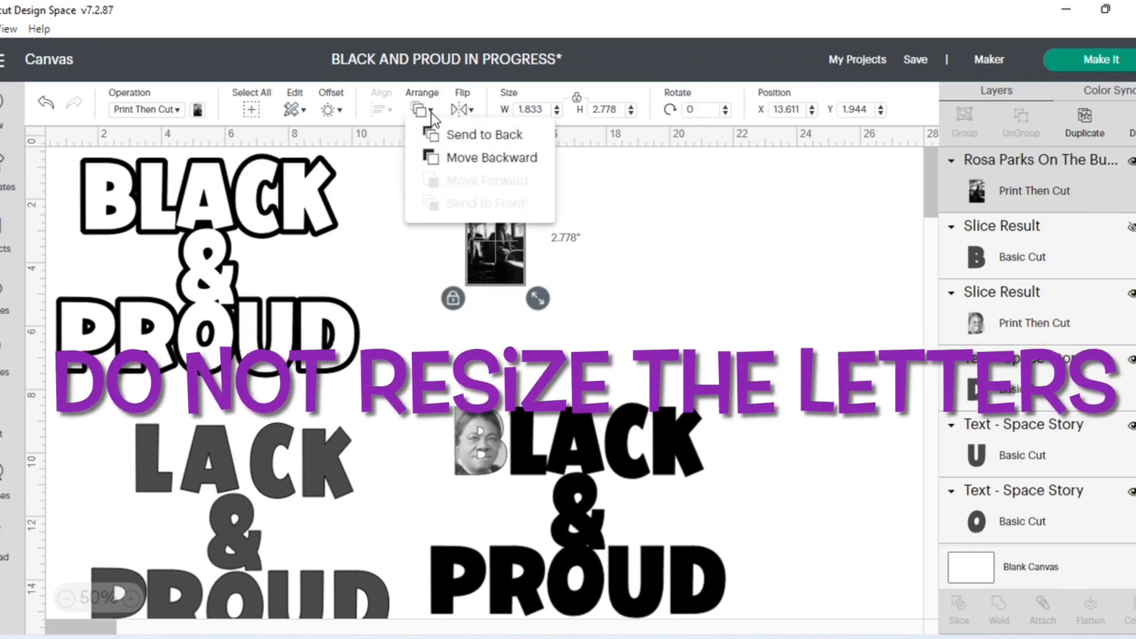
left_click(456, 134)
left_click_drag(546, 305, 579, 359)
- Position the gray L over Rosa Parks seated in the bus photo
left_click_drag(148, 450, 516, 243)
left_click(620, 278)
scroll(619, 278, "up", 1)
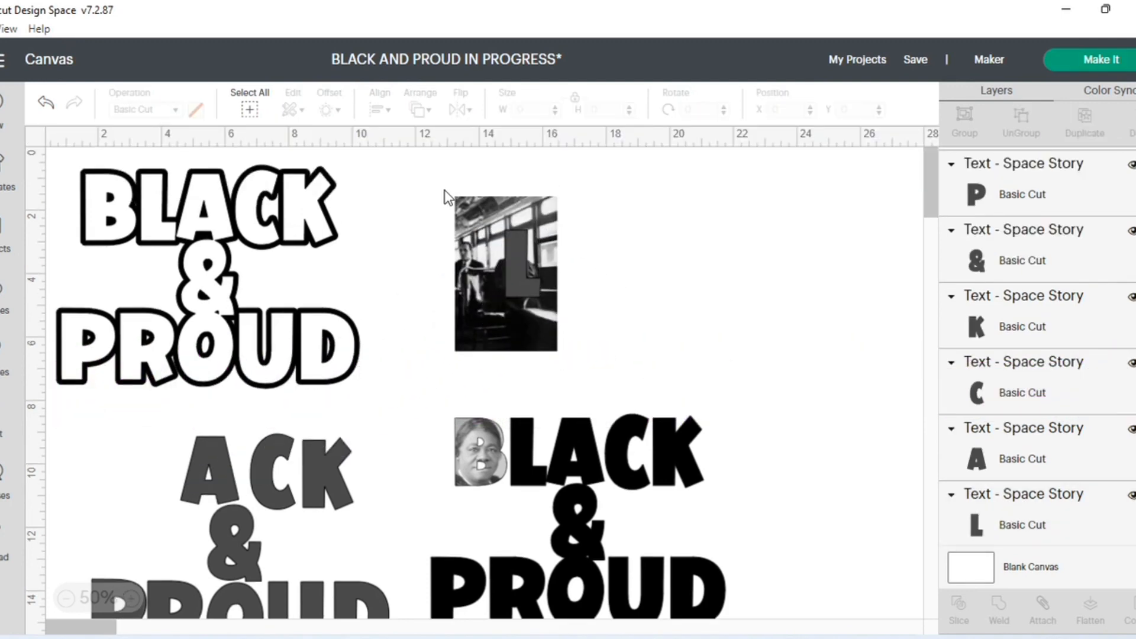
- Slice the gray L with the bus photo, and move the leftover photo and gray L away from the photo-filled L
left_click_drag(438, 182, 577, 373)
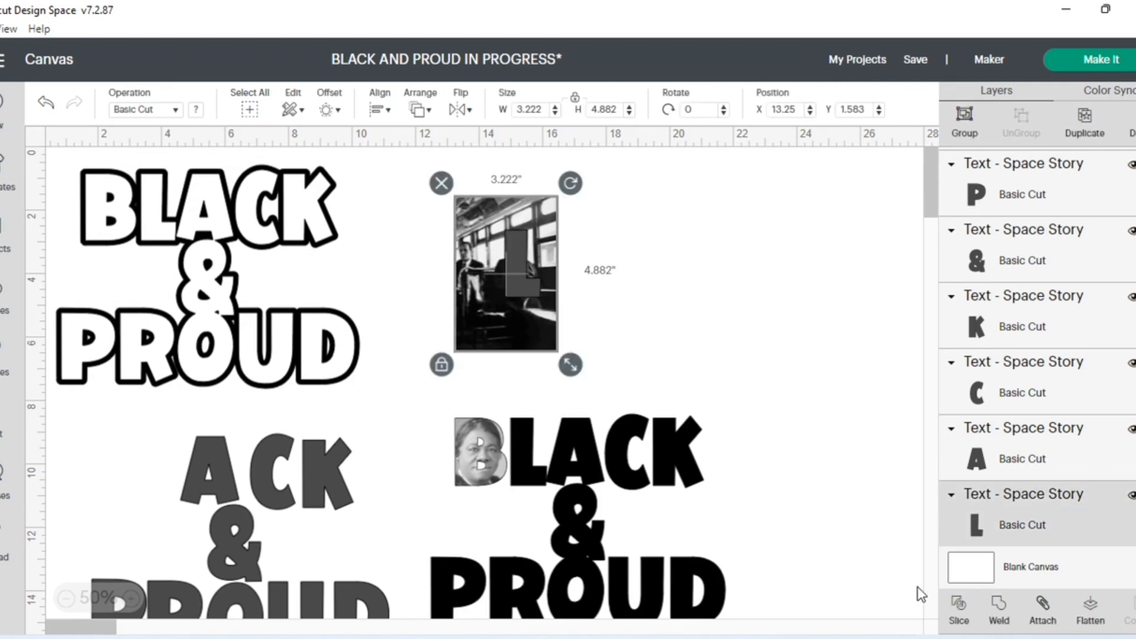
left_click(959, 599)
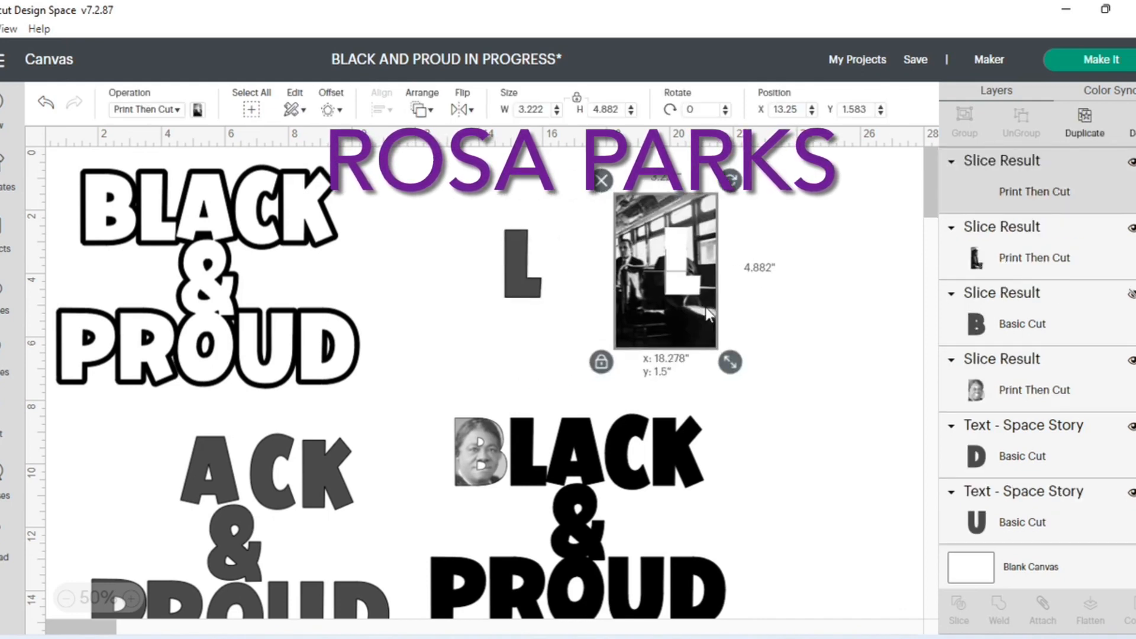
left_click_drag(668, 269, 683, 269)
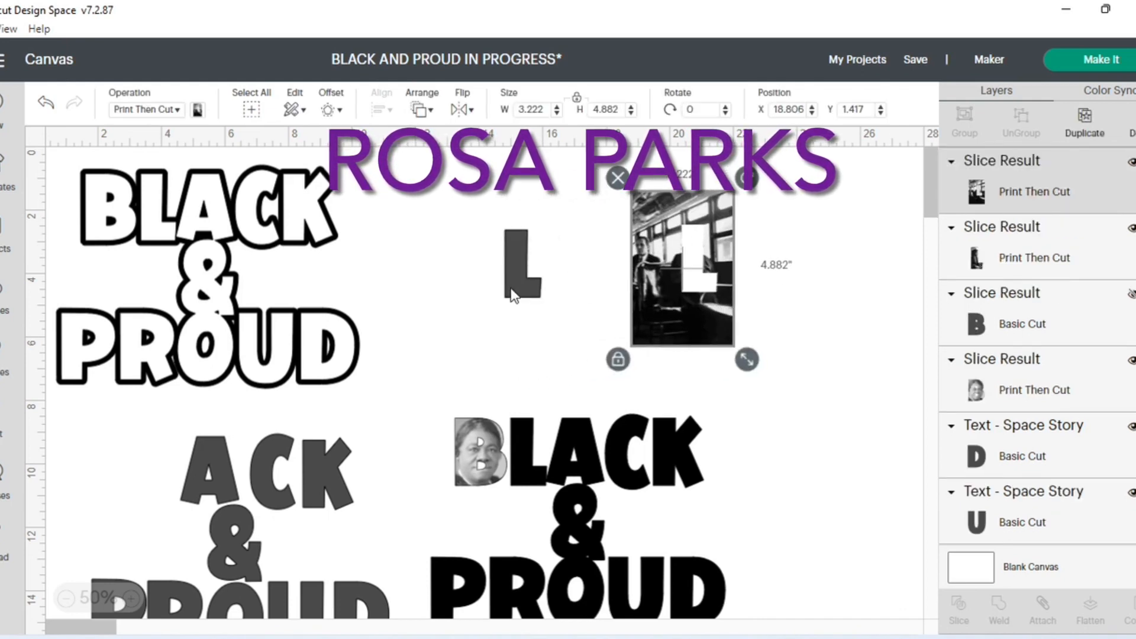
left_click_drag(513, 295, 425, 292)
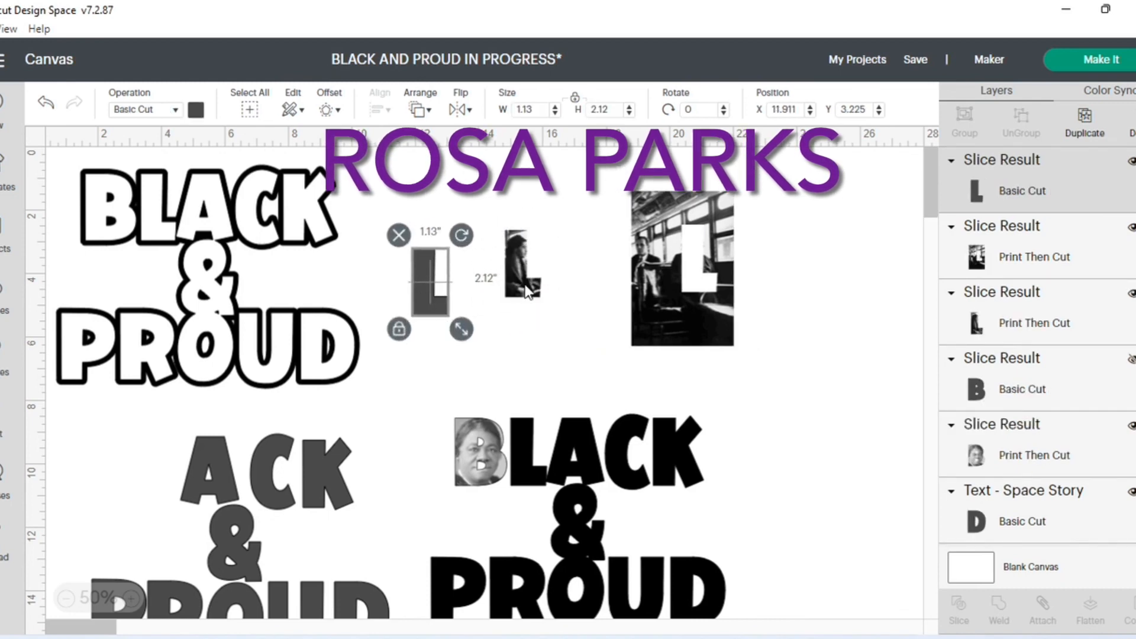
- Fit the photo-filled L over the L of the solid black lettering at about X 15.022, Y 8.558
left_click_drag(528, 292, 532, 478)
left_click(529, 501)
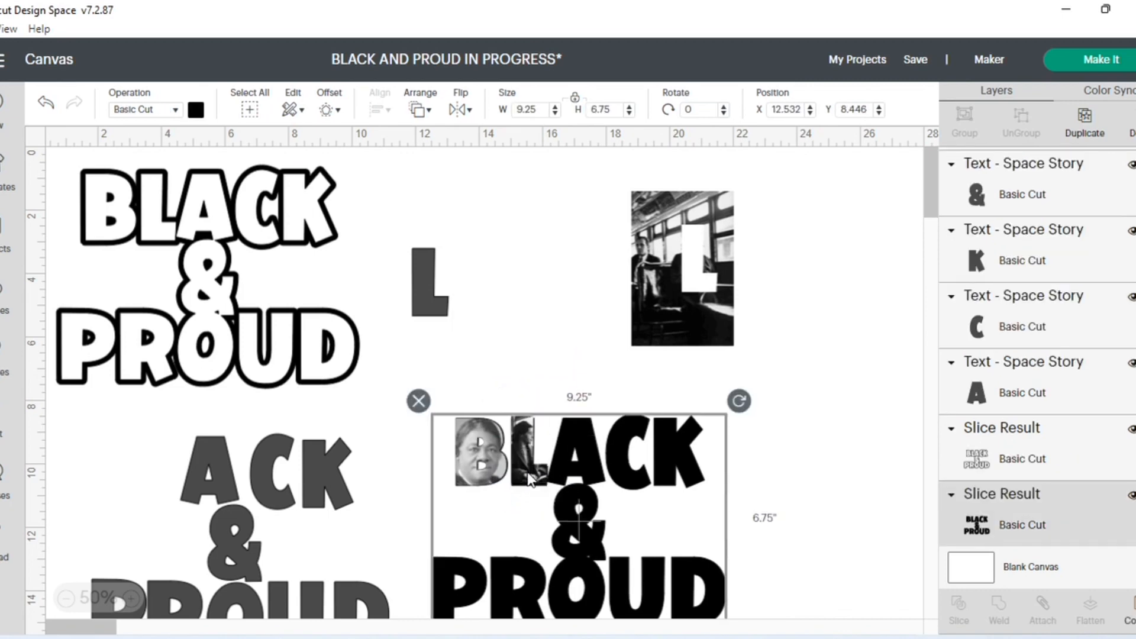
left_click(527, 471)
left_click(532, 510)
- Hide the gray L and delete the leftover bus photo with the L-shaped cutout
left_click(429, 293)
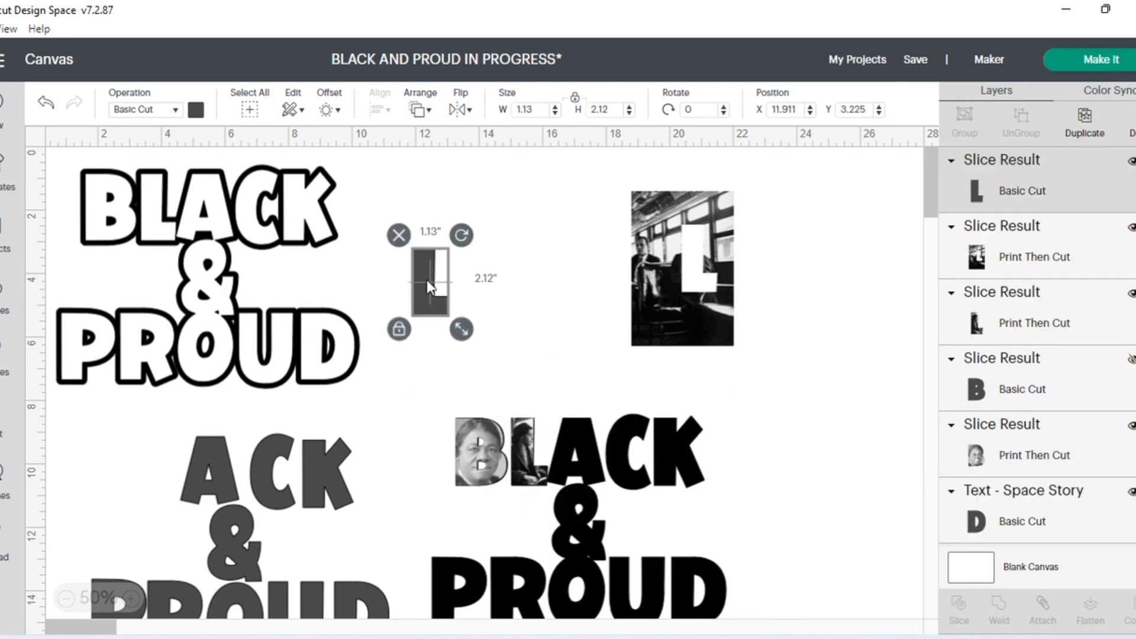
left_click(1131, 160)
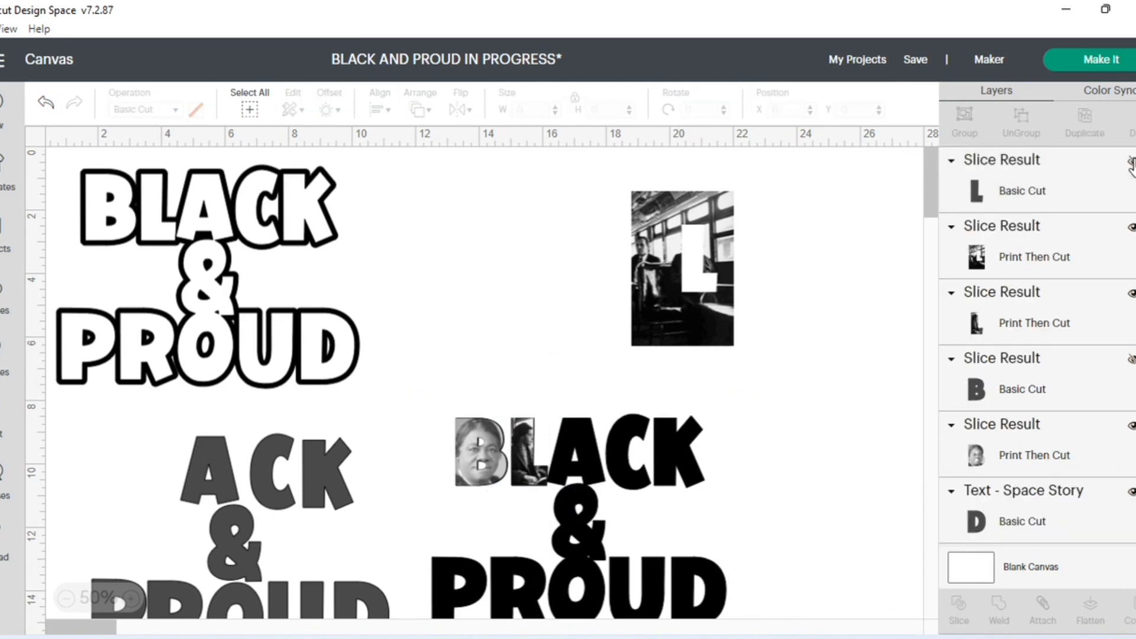
left_click(695, 286)
key("Delete")
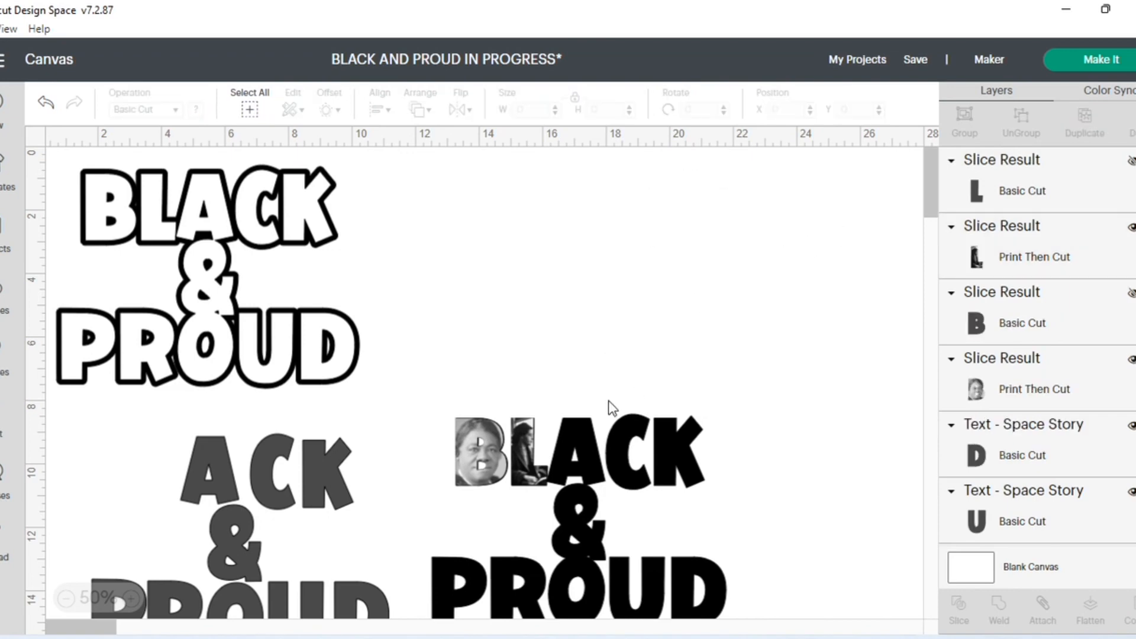
- Nudge the photo-filled L on the black lettering to X 15.05, Y 8.558
left_click(531, 453)
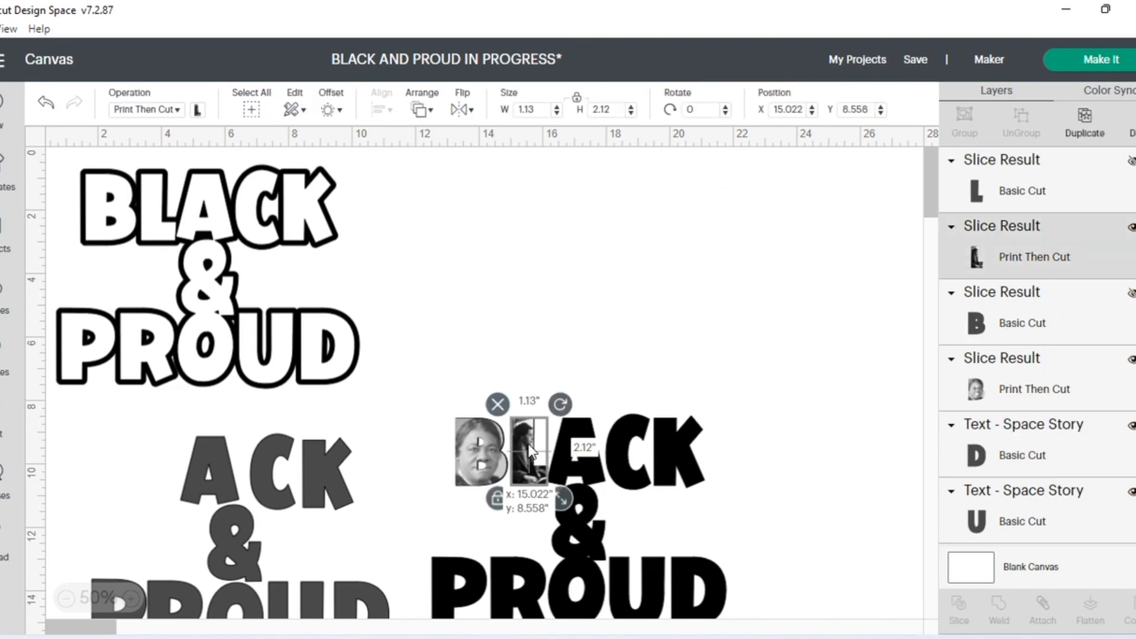
left_click_drag(529, 445, 532, 450)
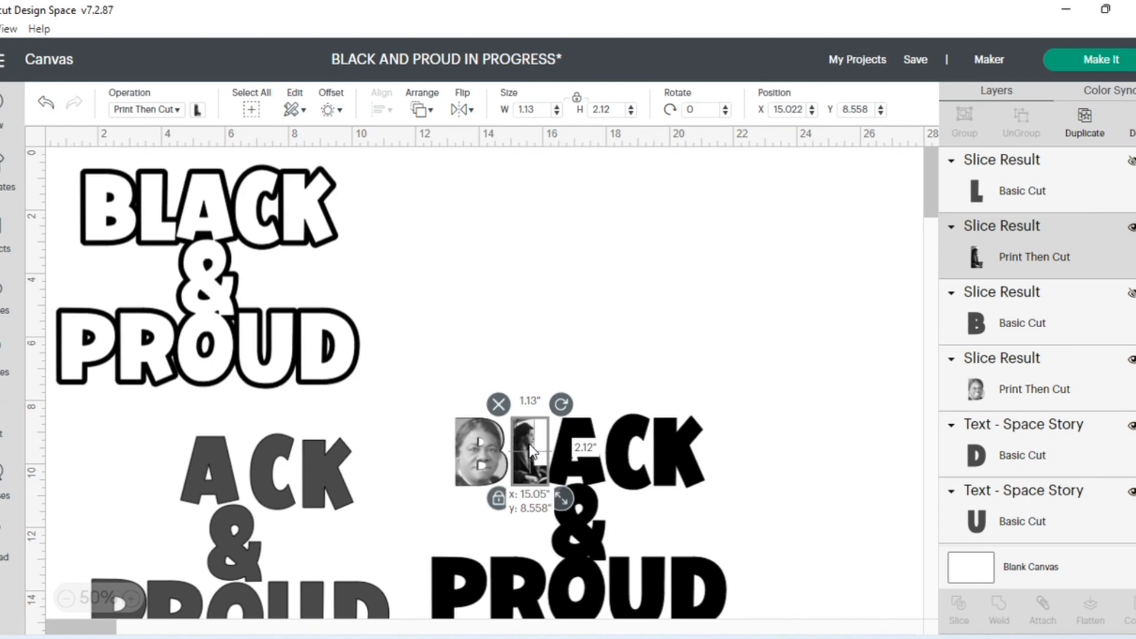
left_click(569, 315)
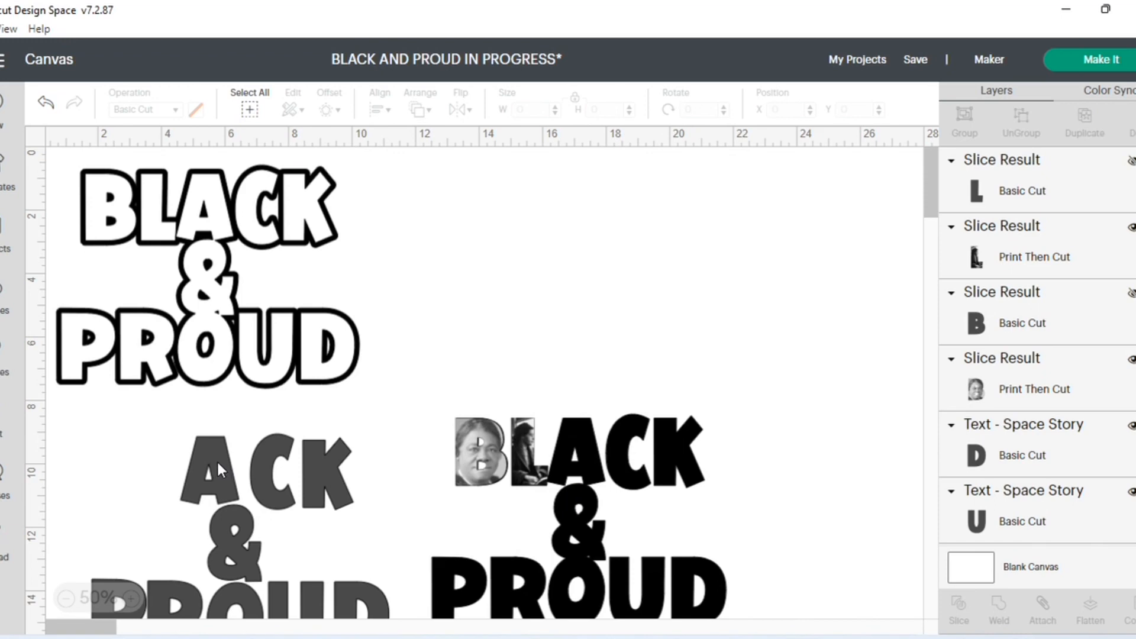
- Move the gray A aside to about X 3.755, Y 8.6 and add the uploaded Ruby Bridges image to the canvas
left_click_drag(214, 457, 188, 442)
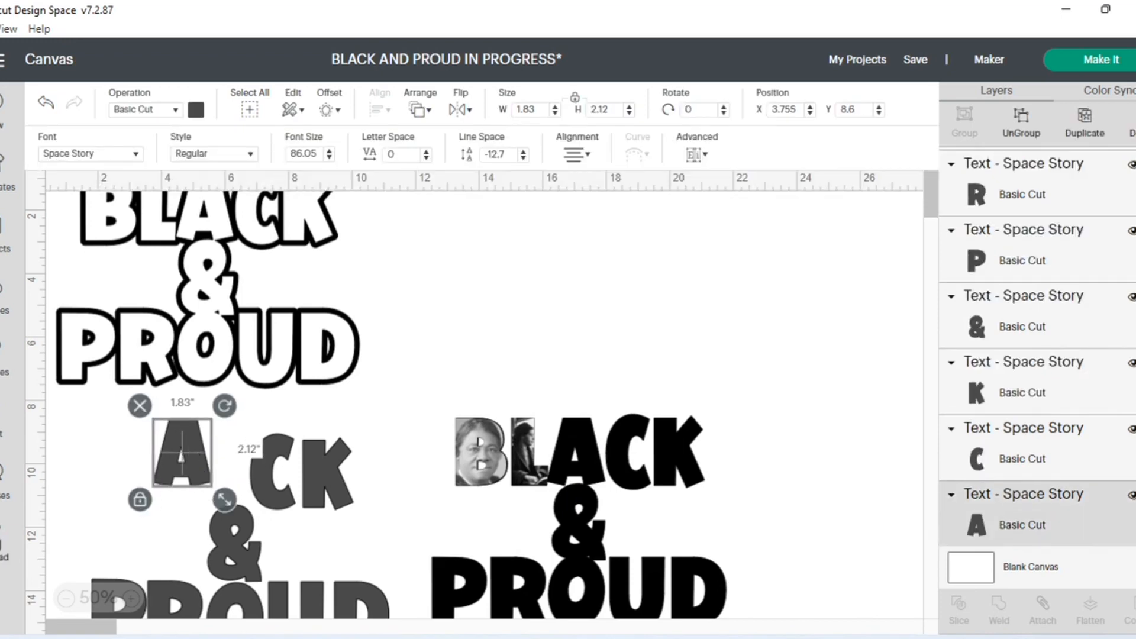
left_click(4, 544)
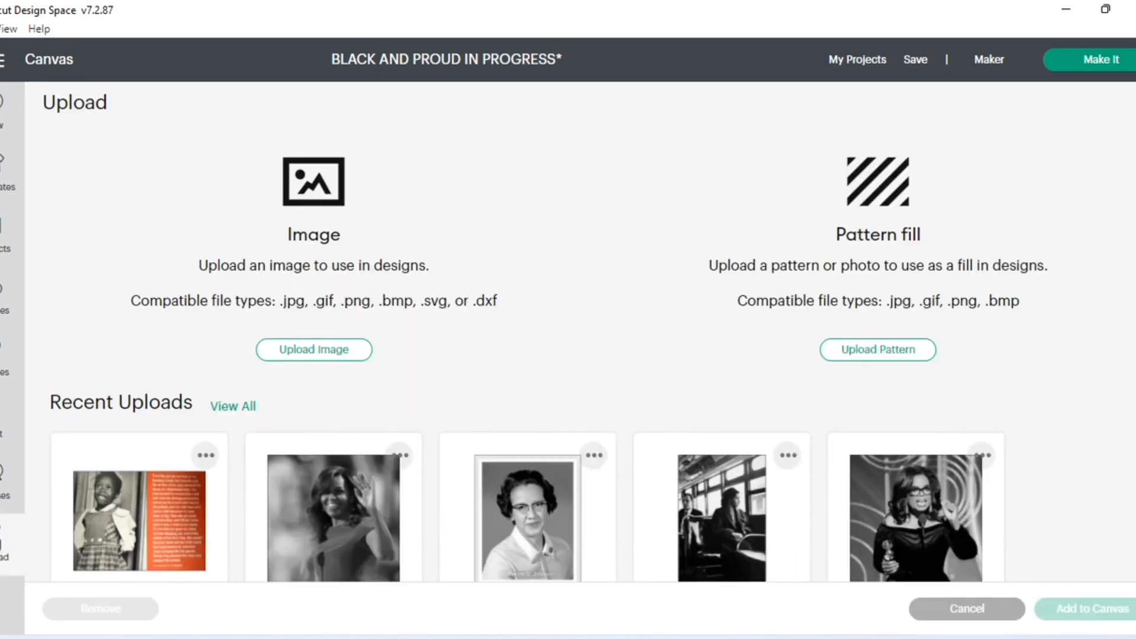
left_click(101, 534)
left_click(1105, 609)
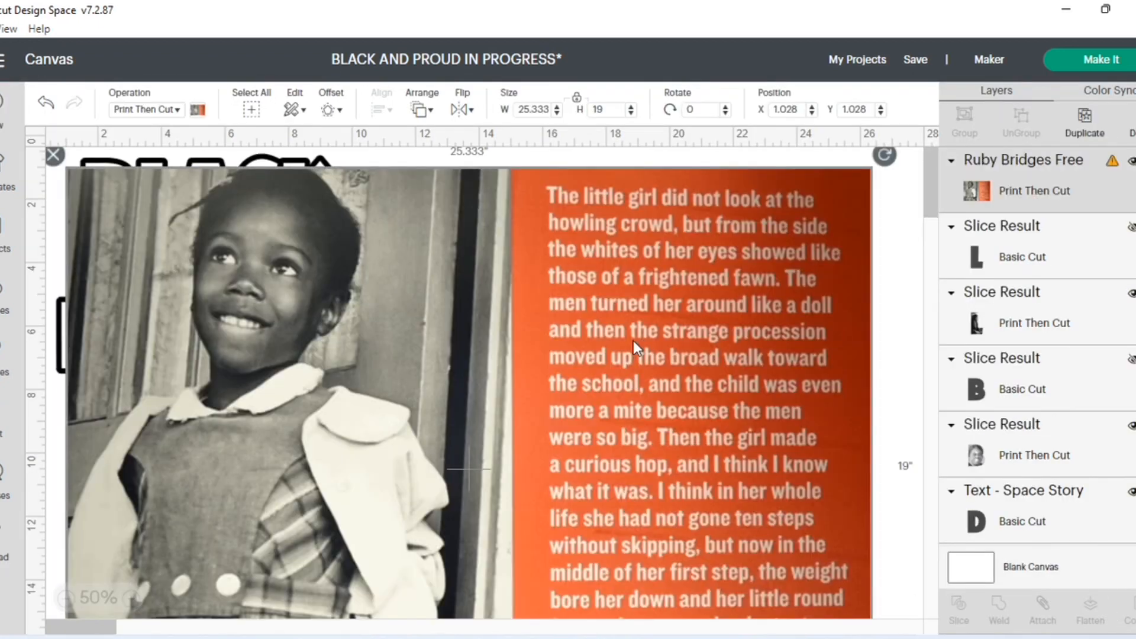
- Send the Ruby Bridges image to the back and shrink it to about 12.704 × 9.528 in
left_click(422, 110)
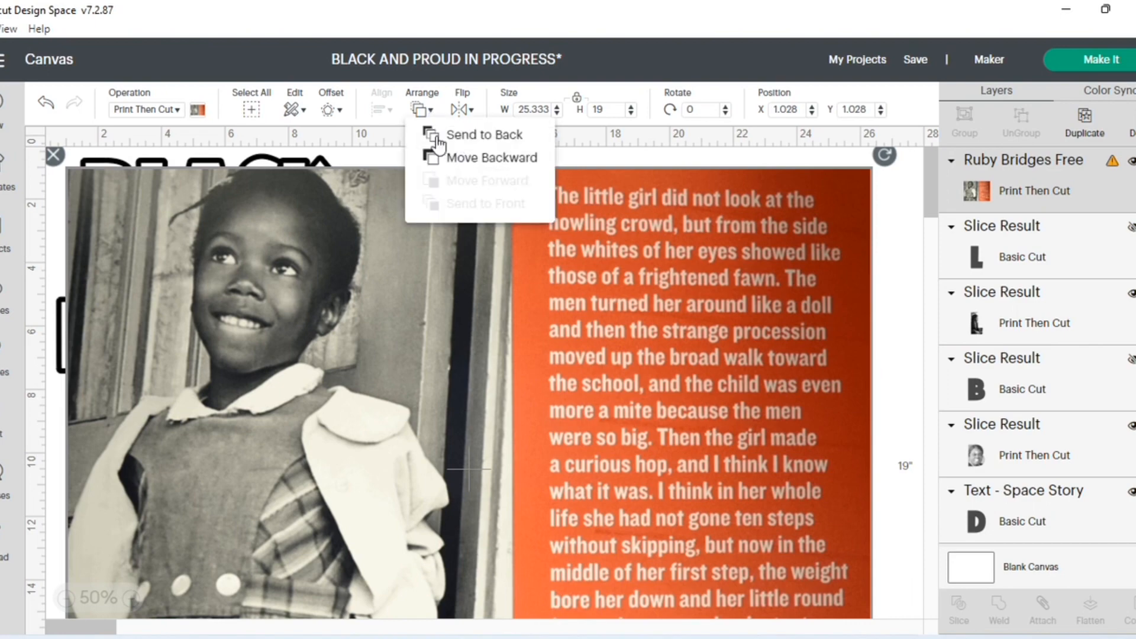
left_click(448, 136)
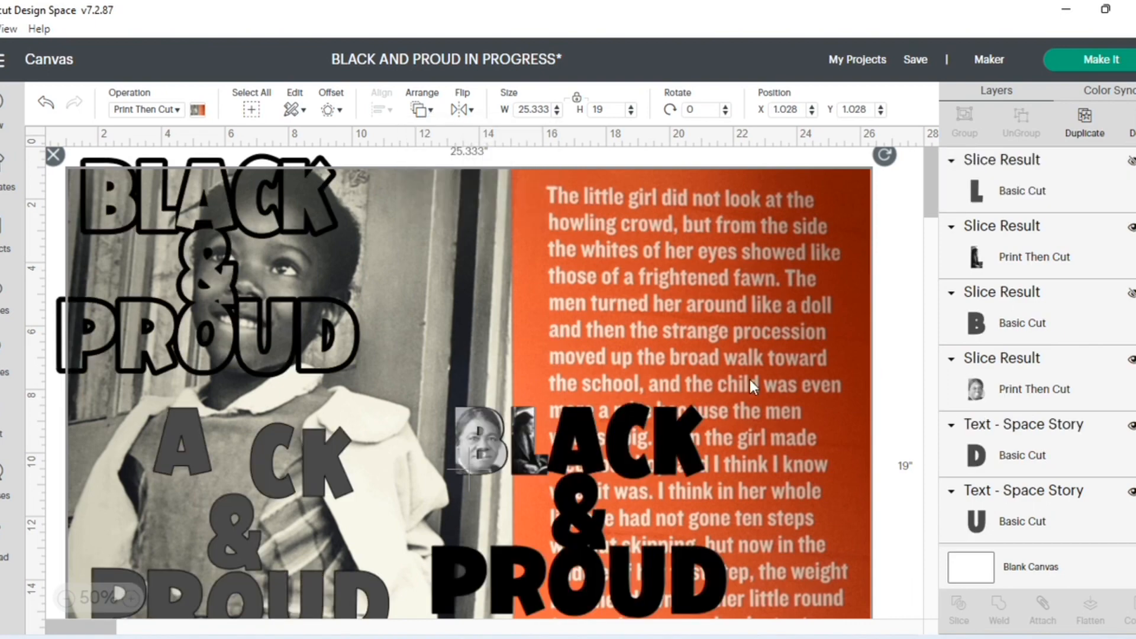
scroll(806, 378, "down", 6)
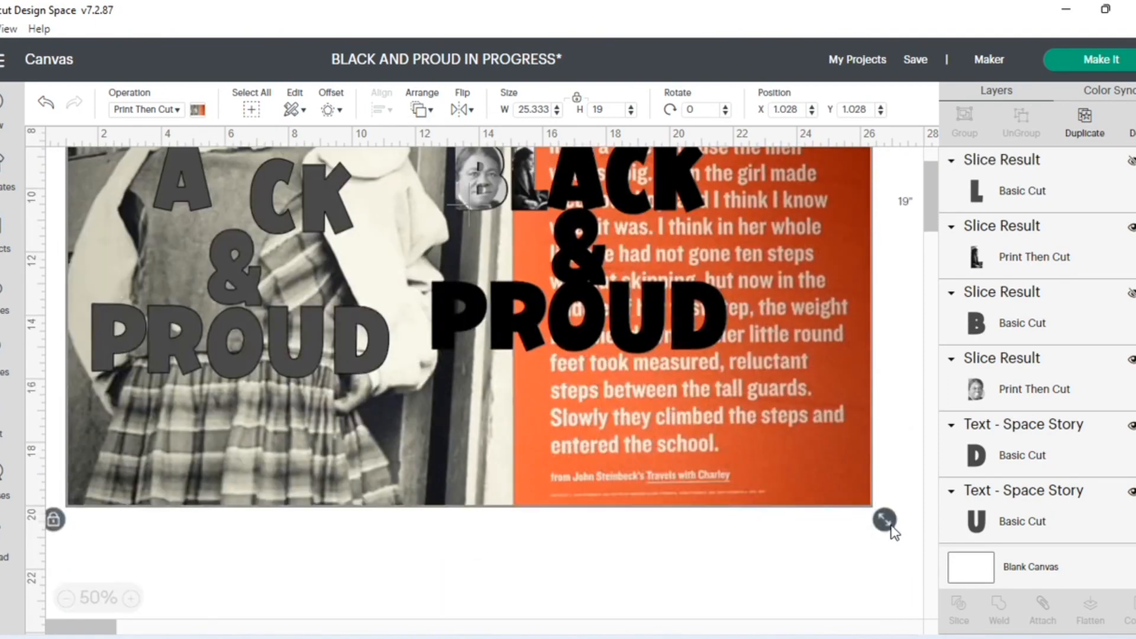
left_click_drag(786, 445, 484, 218)
scroll(545, 438, "up", 6)
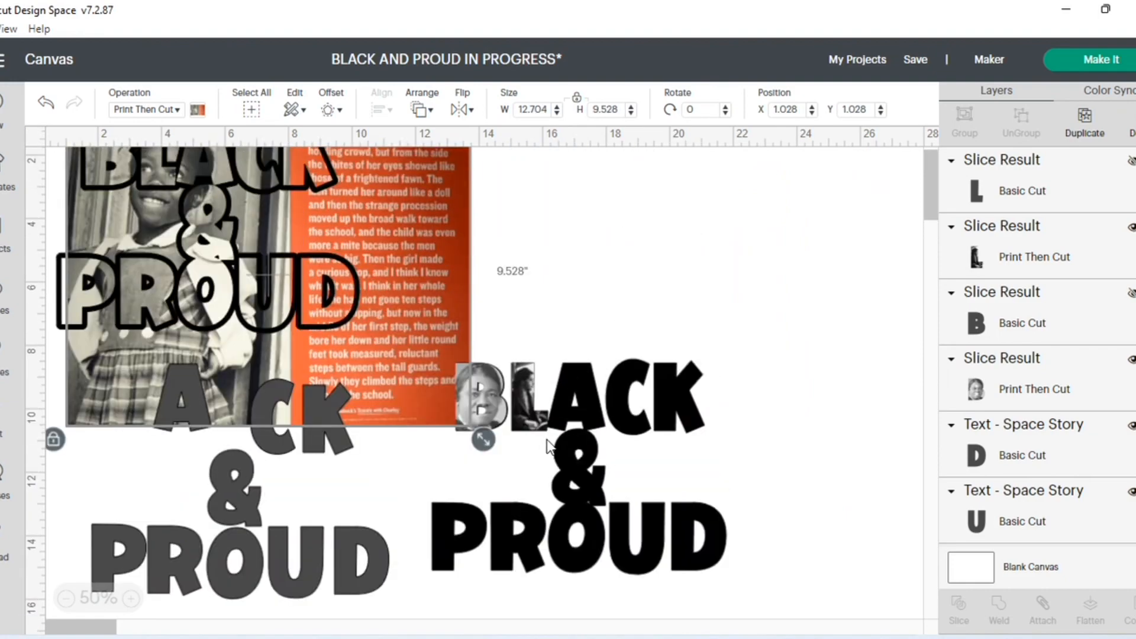
- Place the Ruby Bridges image above the solid black lettering at about X 15.694, Y 1.778 and reduce it to about 5.259 × 3.944 in
left_click_drag(421, 333, 769, 301)
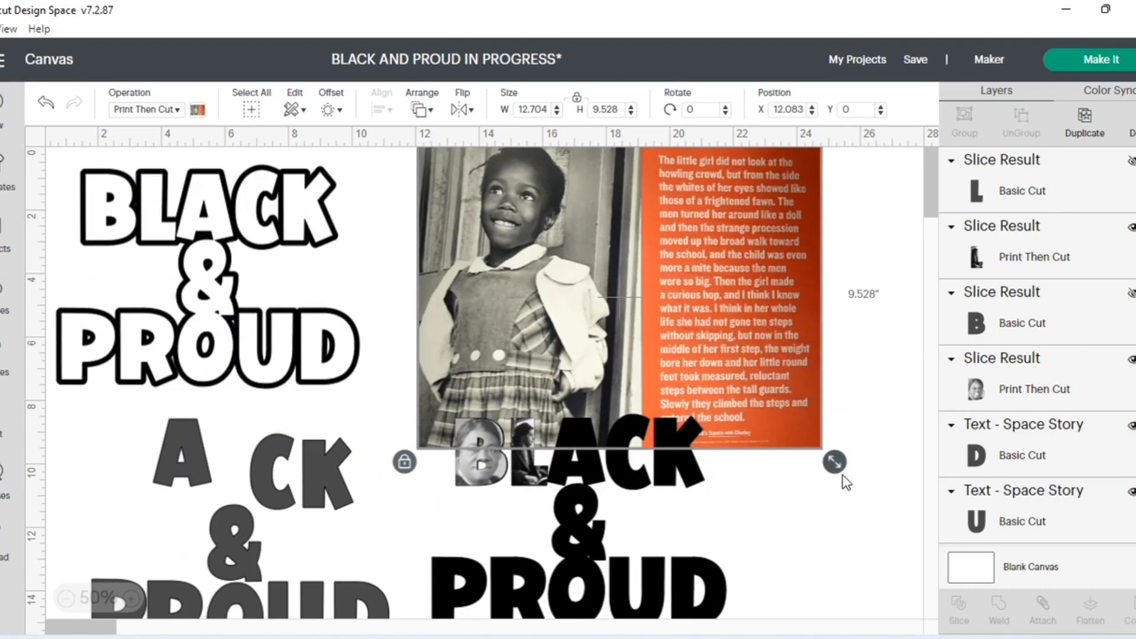
left_click_drag(792, 404, 676, 290)
left_click_drag(620, 234, 735, 288)
left_click_drag(797, 406, 713, 340)
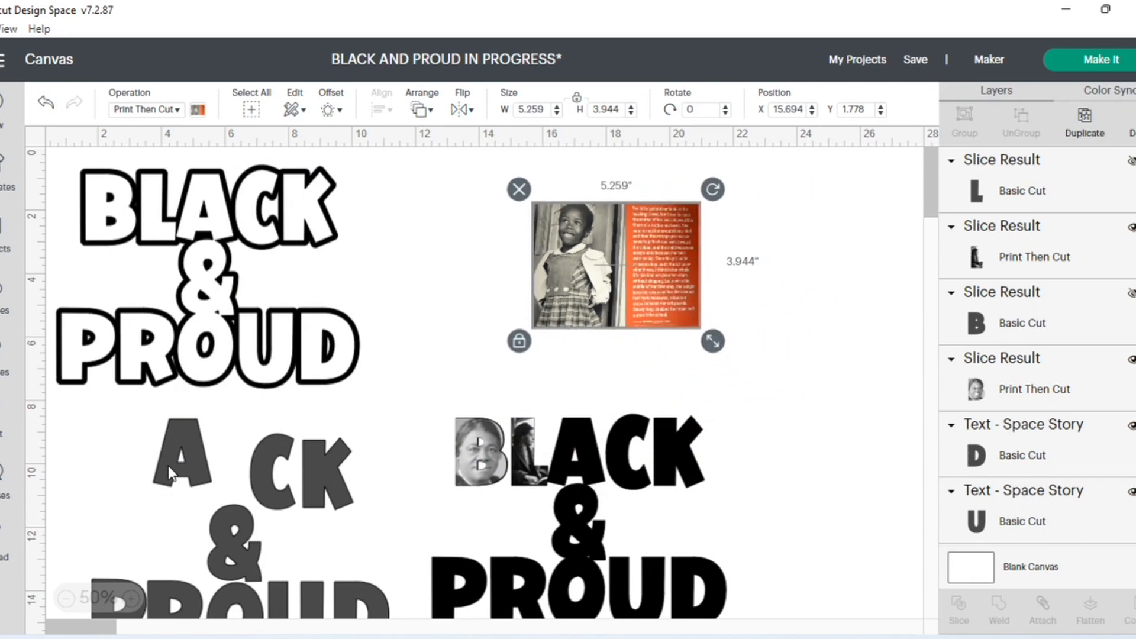
- Position the gray A over the girl's face in the Ruby Bridges image and slice the two together
left_click_drag(168, 467, 559, 249)
left_click(431, 259)
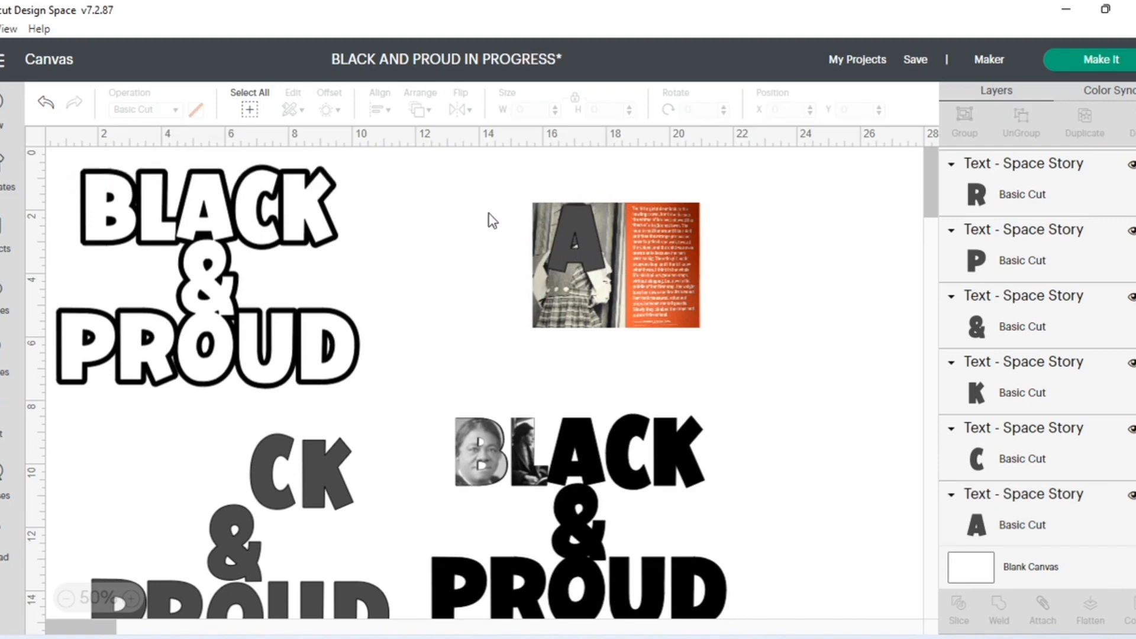
left_click_drag(498, 182, 734, 354)
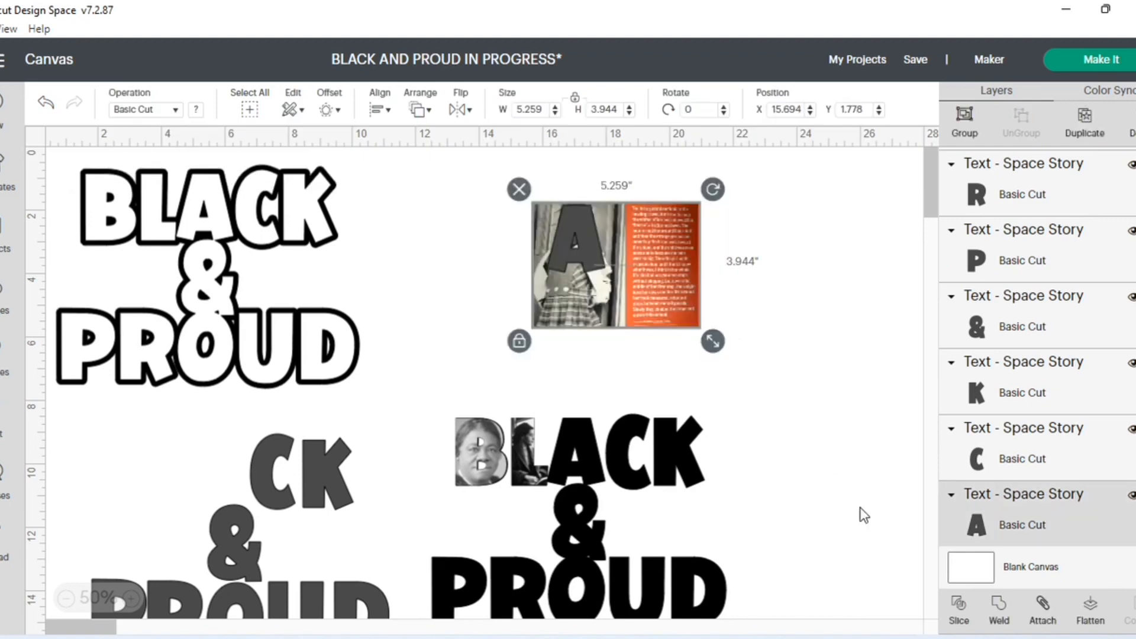
left_click(957, 607)
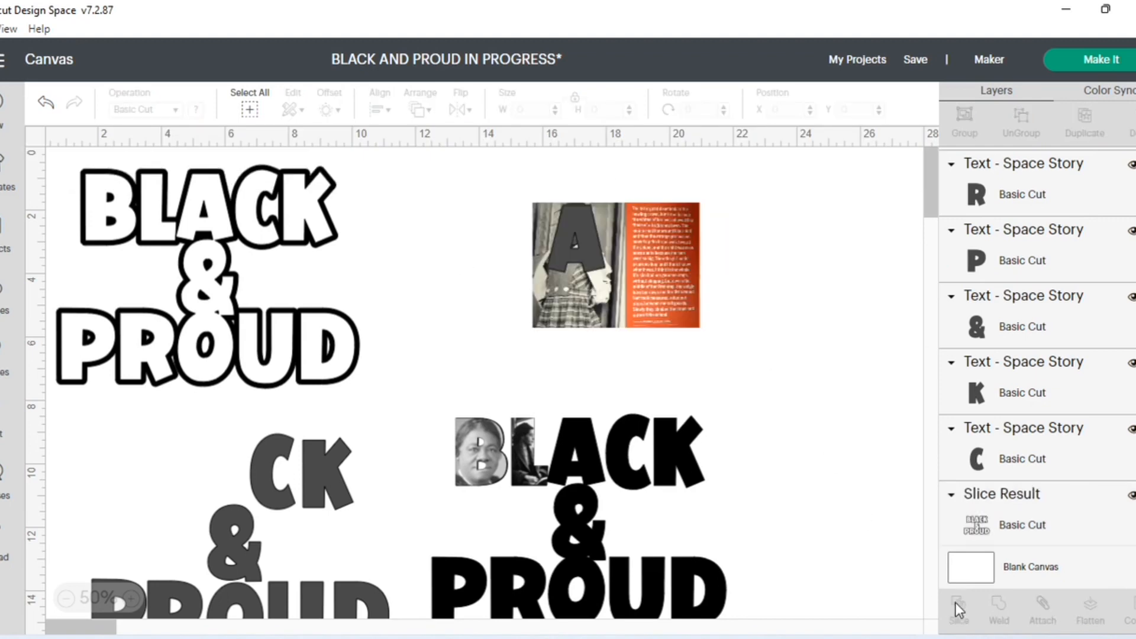
- Separate the three slice results and place the portrait-filled A over the solid black A at about X 16.144, Y 8.572
left_click_drag(624, 264, 790, 254)
left_click_drag(559, 239, 445, 247)
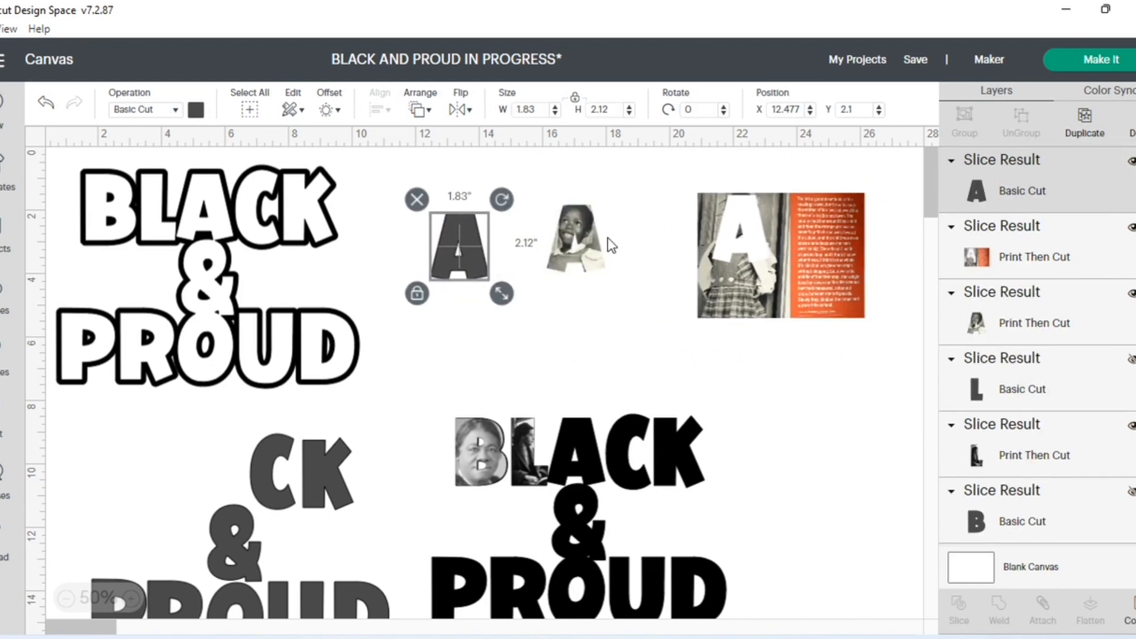
left_click_drag(590, 262, 593, 462)
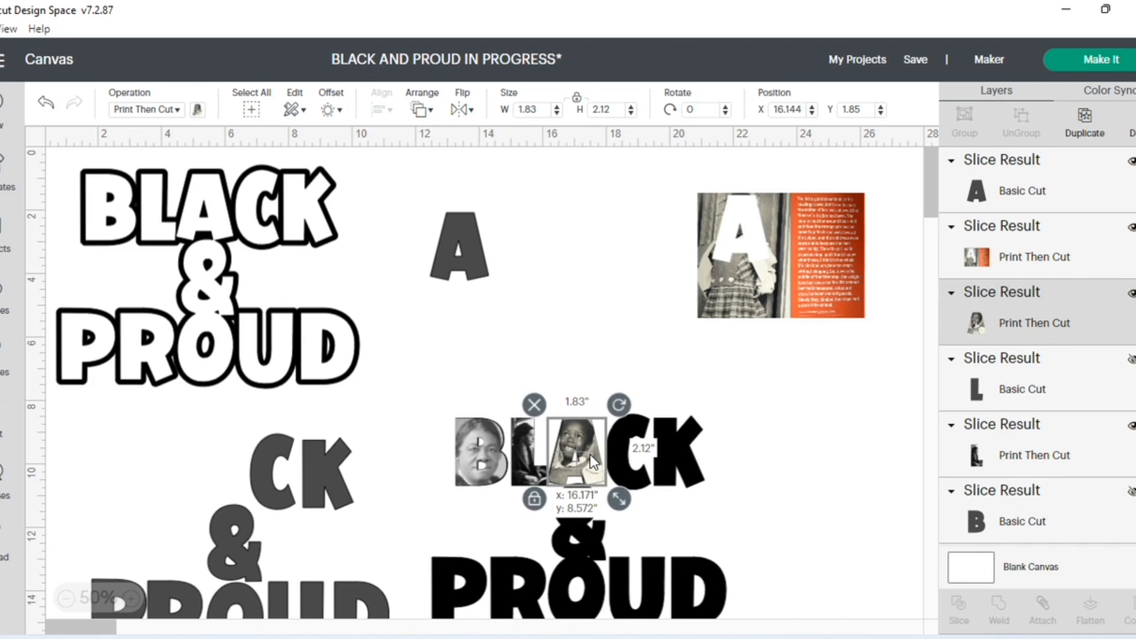
left_click_drag(592, 462, 593, 461)
left_click(524, 332)
left_click(577, 452)
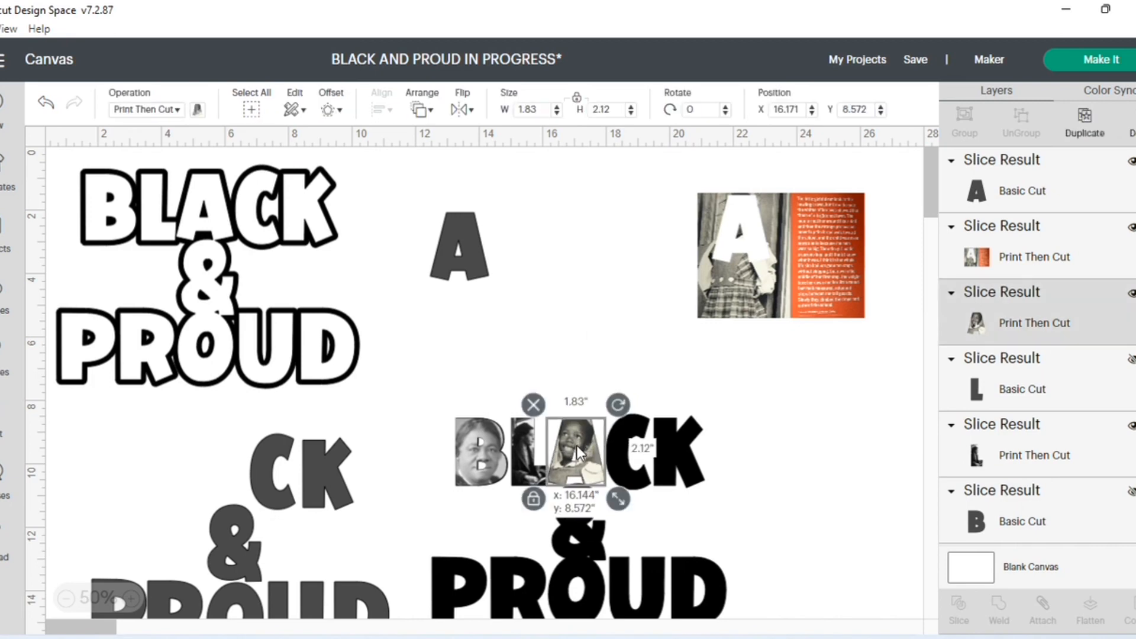
left_click(515, 355)
- Hide the gray A layer and delete the leftover Ruby Bridges image with the A-shaped hole
left_click(996, 211)
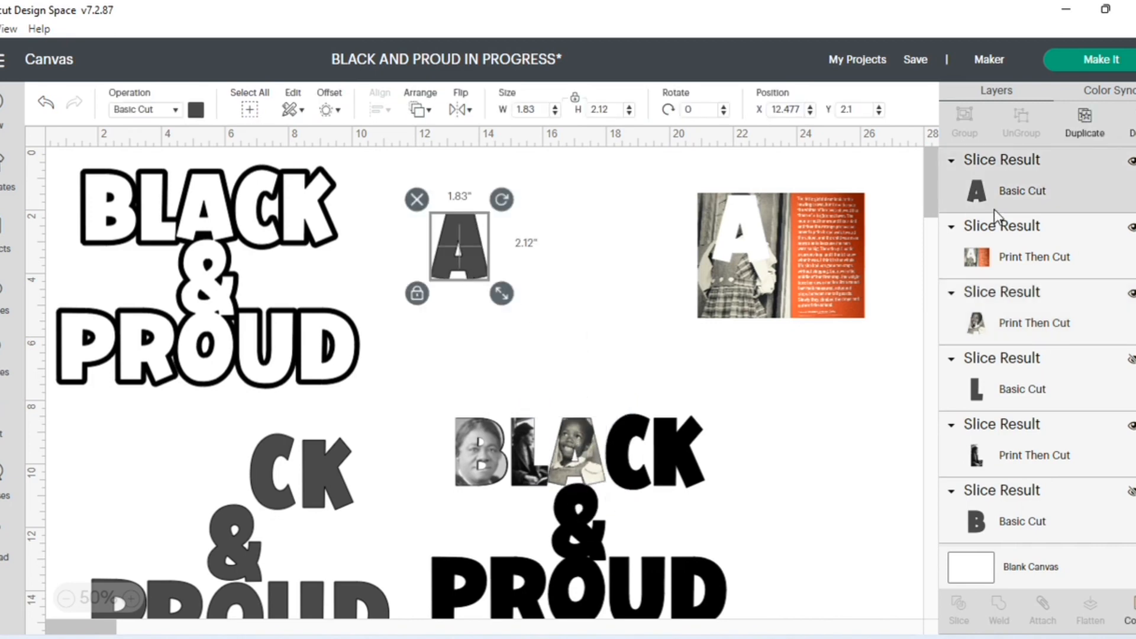
left_click(1131, 161)
left_click(768, 286)
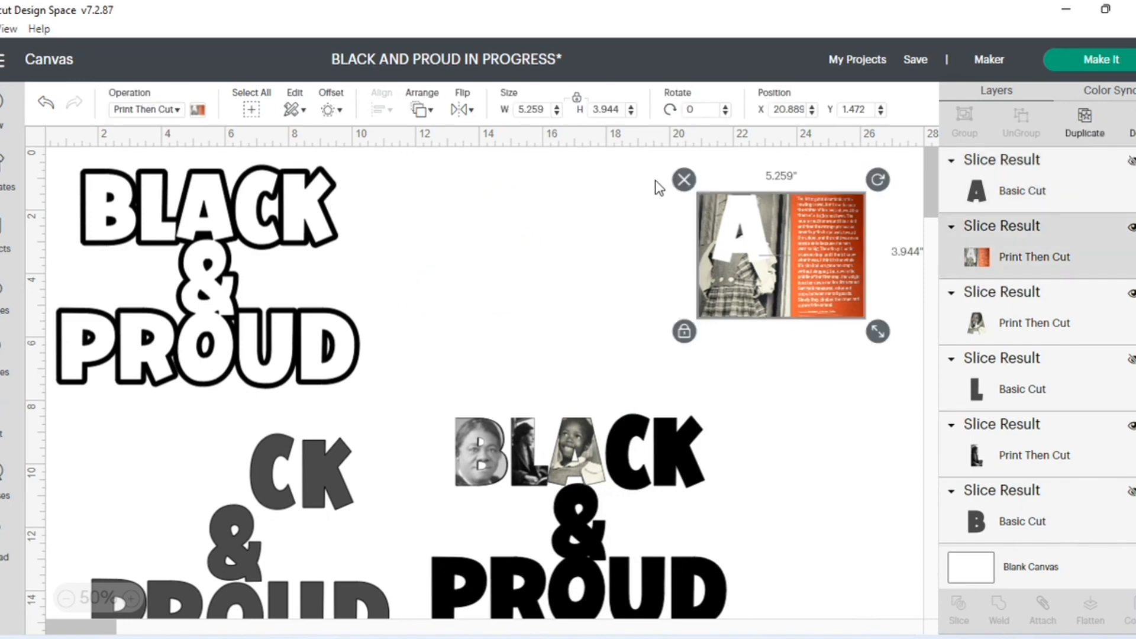
key("Delete")
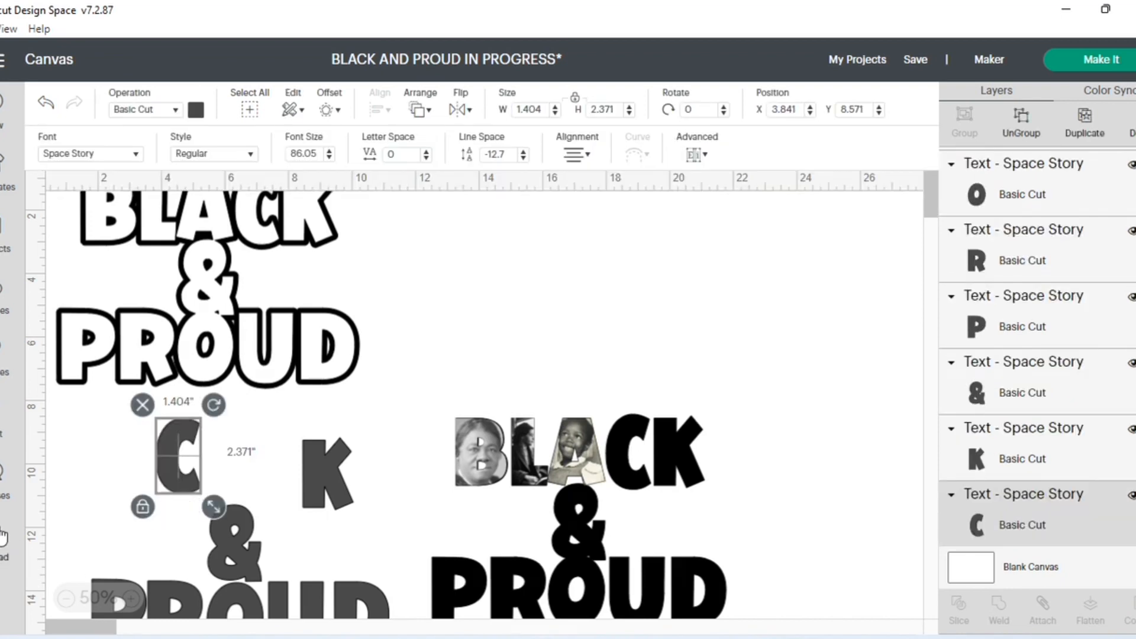
- Add the uploaded Coretta Scott King image to the canvas
left_click(4, 536)
scroll(814, 454, "down", 6)
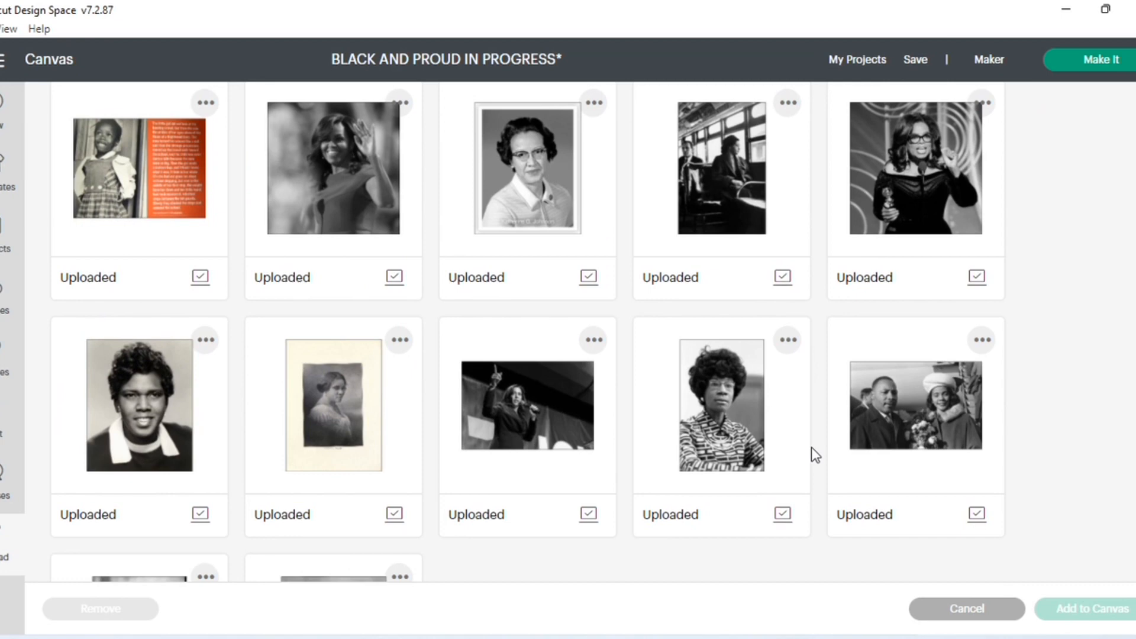
left_click(917, 411)
left_click(1064, 608)
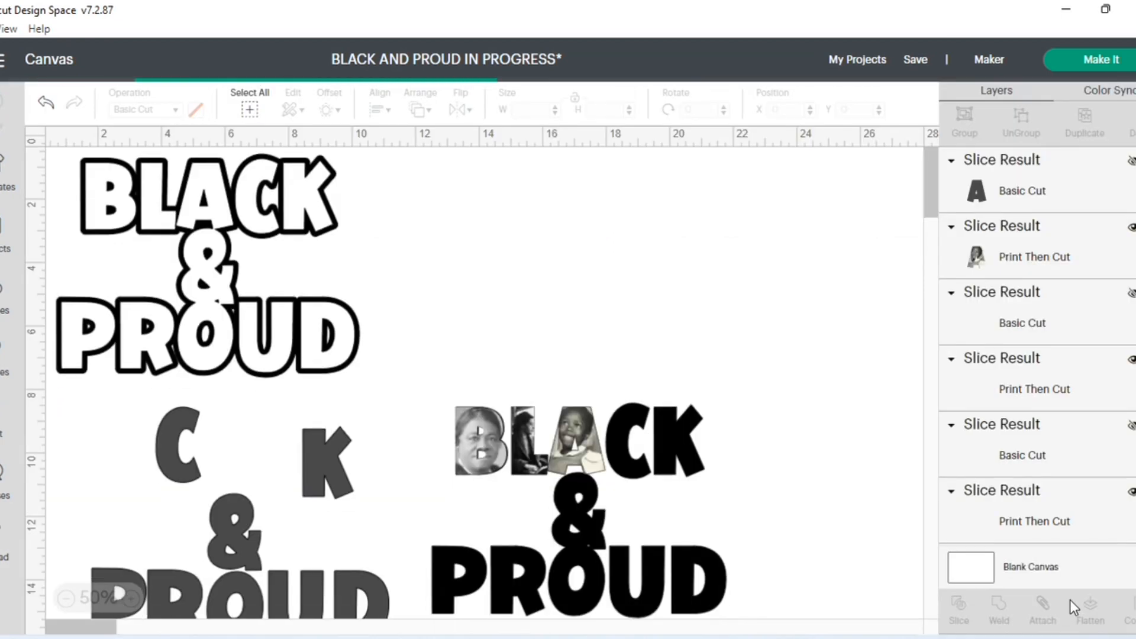
- Place the Coretta Scott King image at X 14.167, Y 1.778, send it to the back and enlarge it to about 7.129 × 4.708 in
left_click_drag(154, 205, 576, 227)
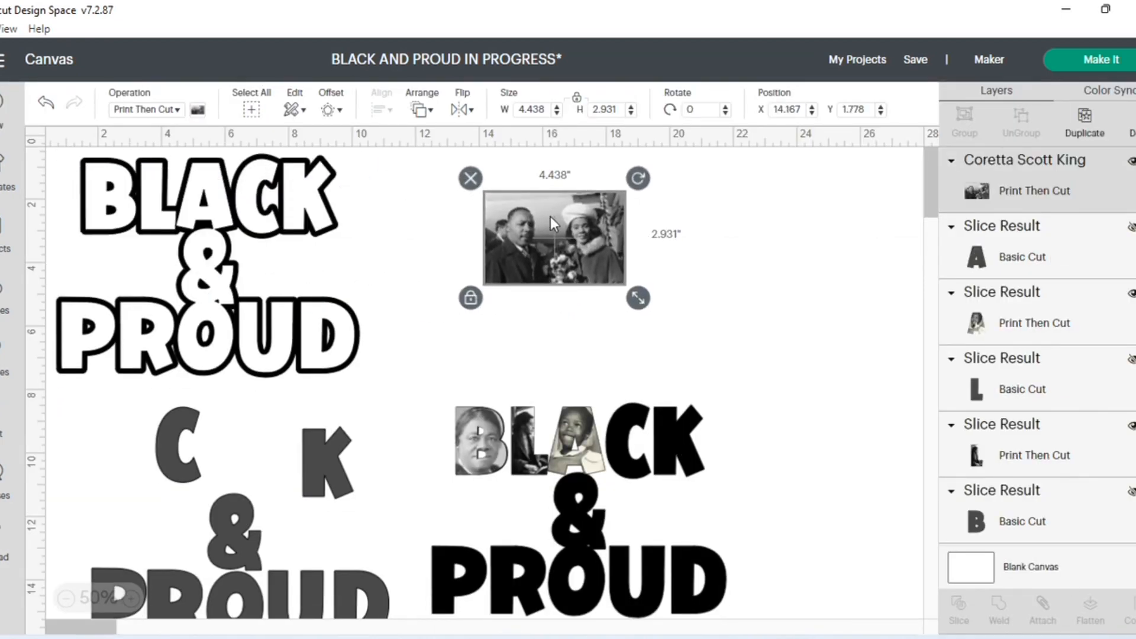
left_click(422, 108)
left_click(484, 157)
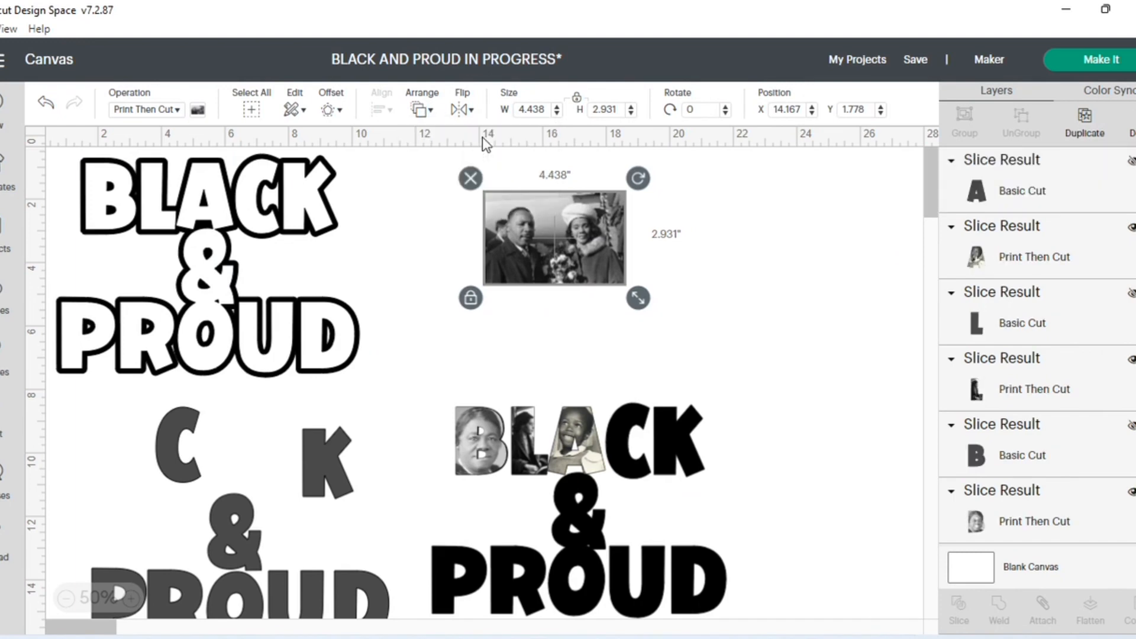
left_click_drag(638, 297, 723, 354)
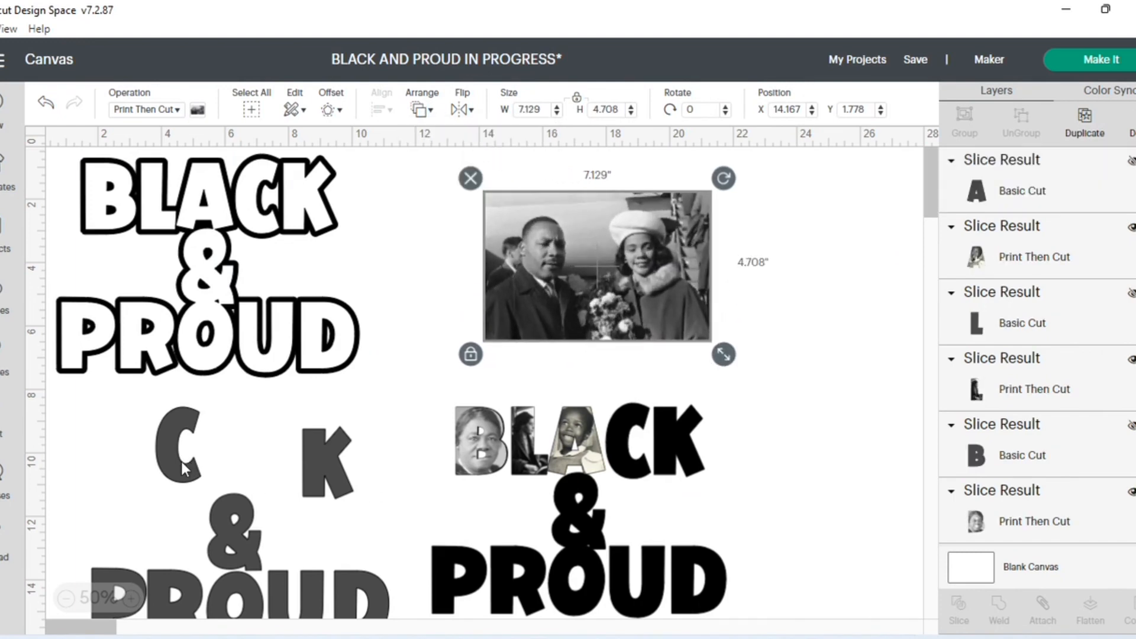
- Position the gray C over the woman's face in the Coretta Scott King image and slice the two together
left_click_drag(184, 468, 648, 273)
left_click(753, 323)
scroll(780, 320, "up", 1)
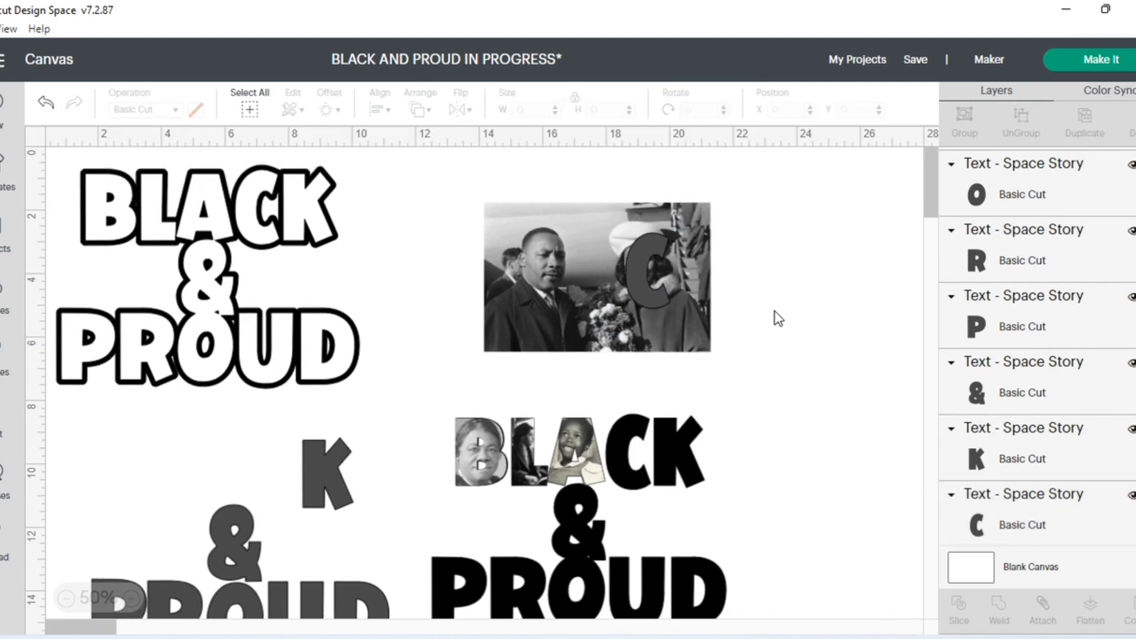
left_click_drag(456, 191, 726, 362)
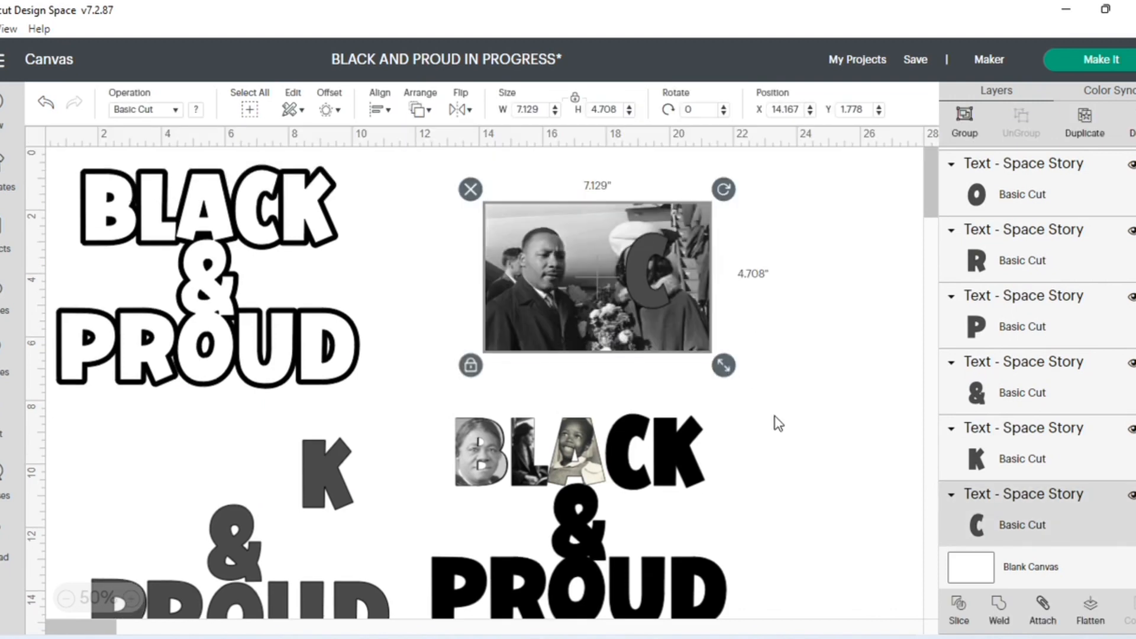
left_click(959, 609)
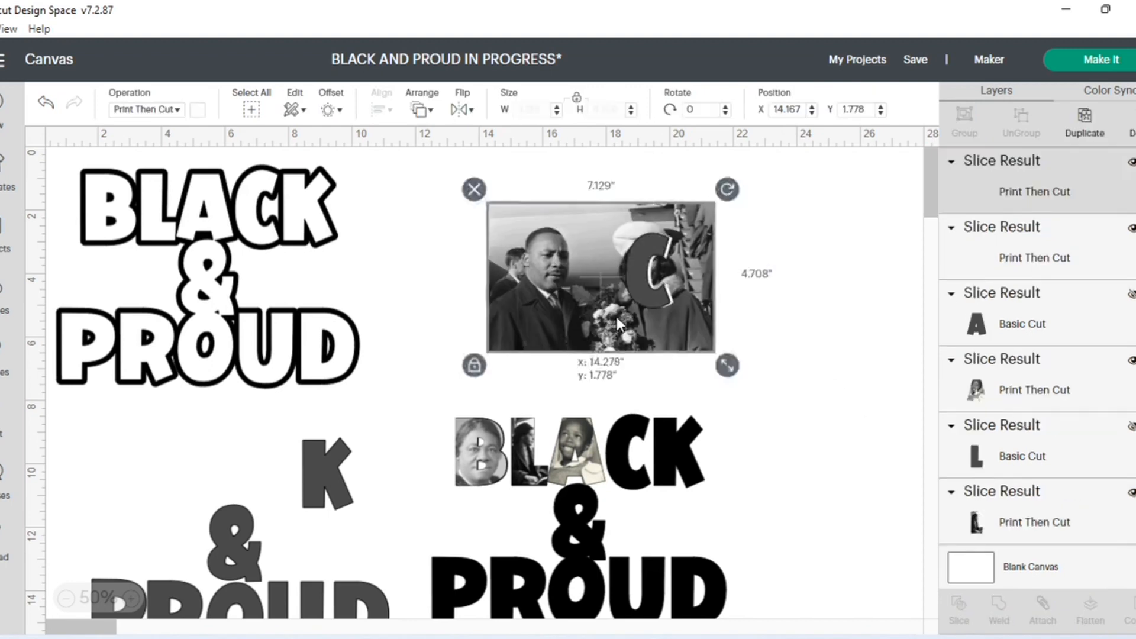
- Delete the leftover Coretta Scott King image and move the gray C aside to about X 13.841, Y 2.543
left_click_drag(532, 221, 744, 225)
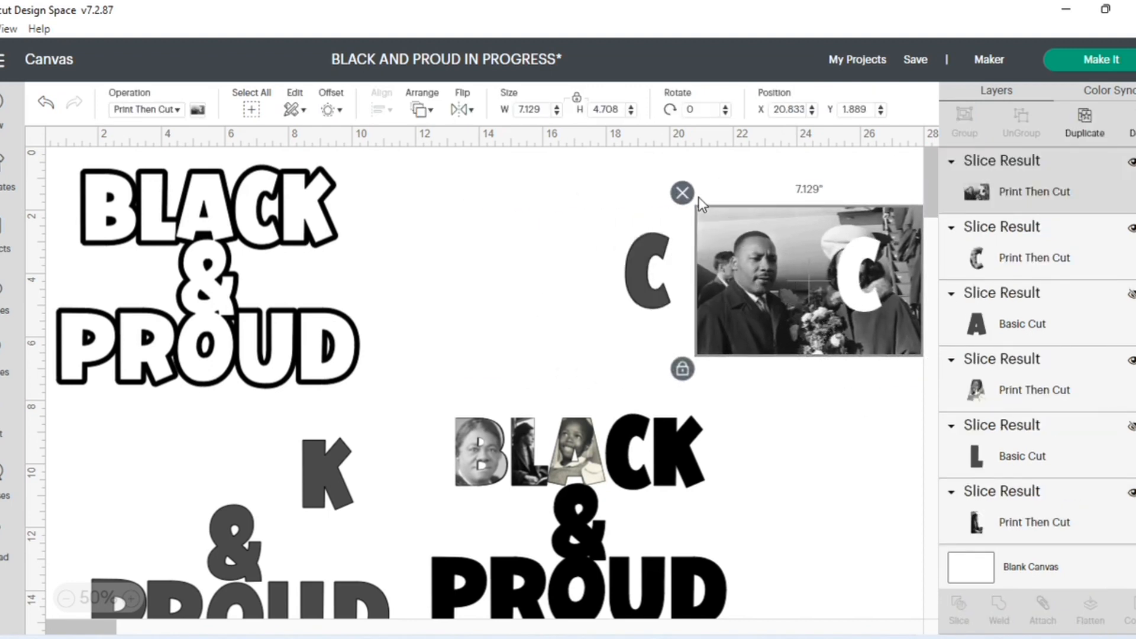
left_click(684, 193)
left_click_drag(634, 272, 481, 268)
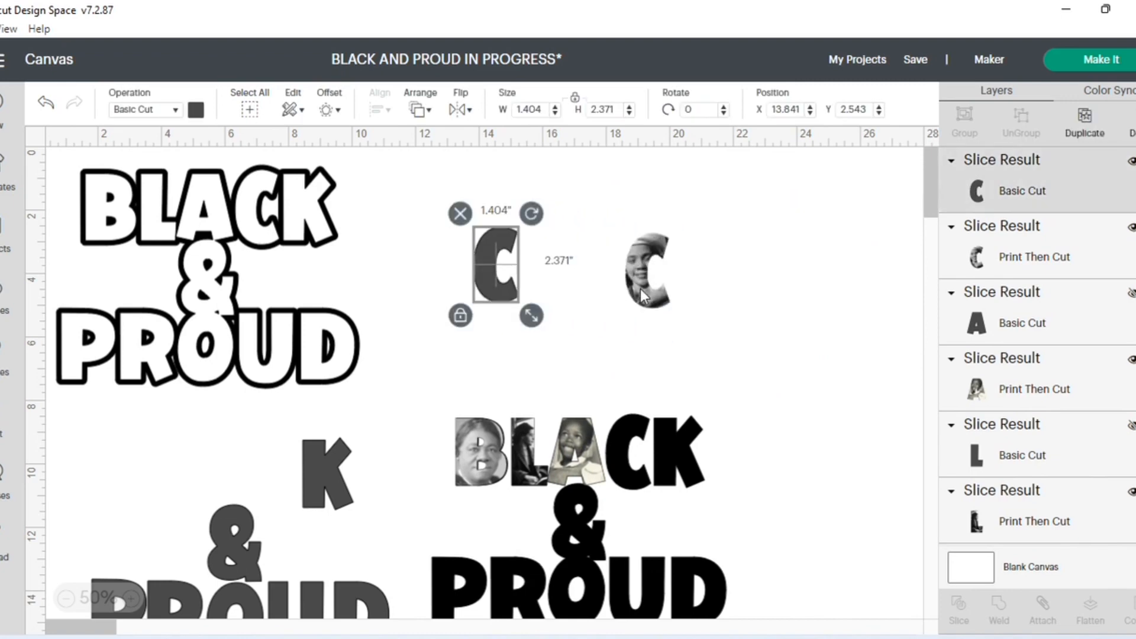
- Place the portrait-filled C over the solid black C and hide the gray C layer
left_click_drag(641, 290, 623, 470)
left_click(492, 271)
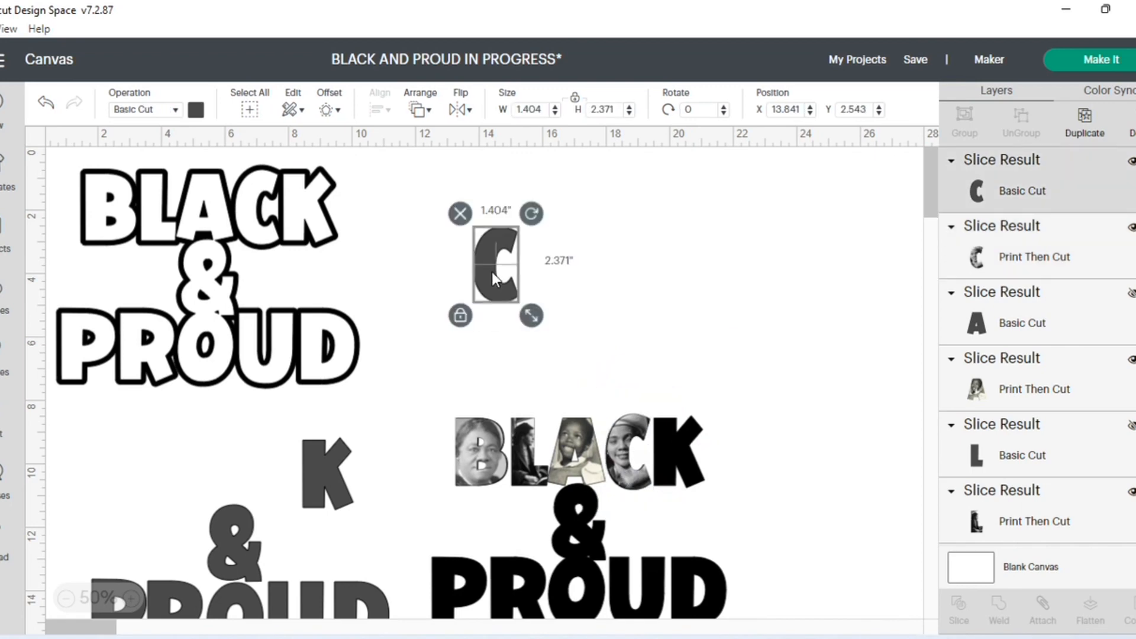
left_click(1132, 166)
- Add the uploaded Shirley Chisholm image to the canvas
left_click(321, 466)
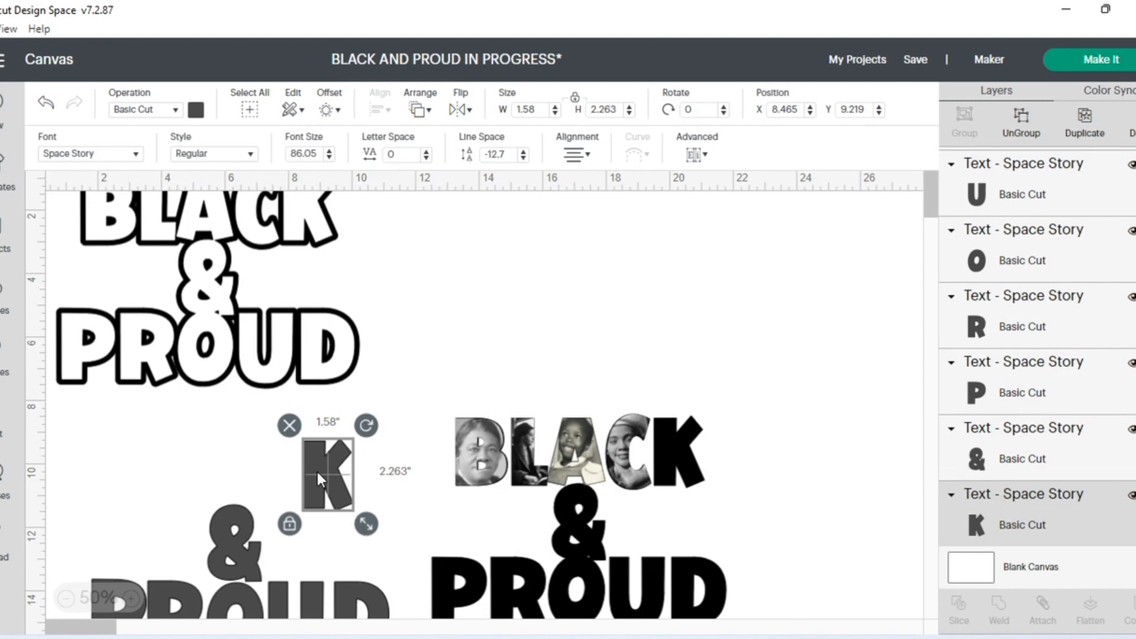
left_click(11, 542)
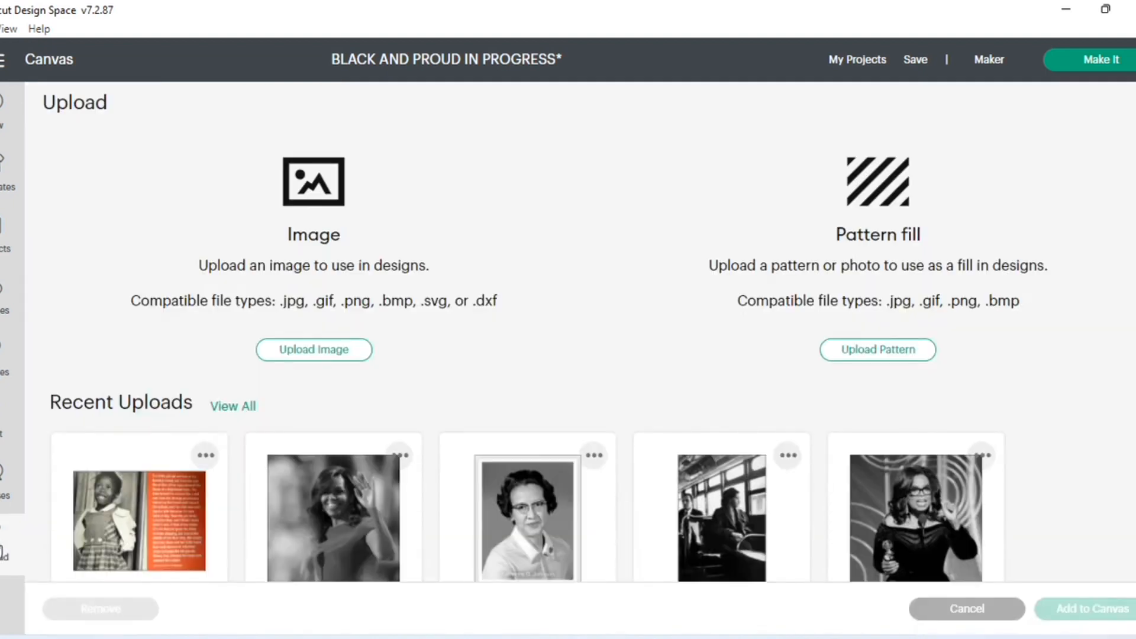
scroll(673, 427, "down", 3)
scroll(673, 426, "down", 3)
left_click(675, 425)
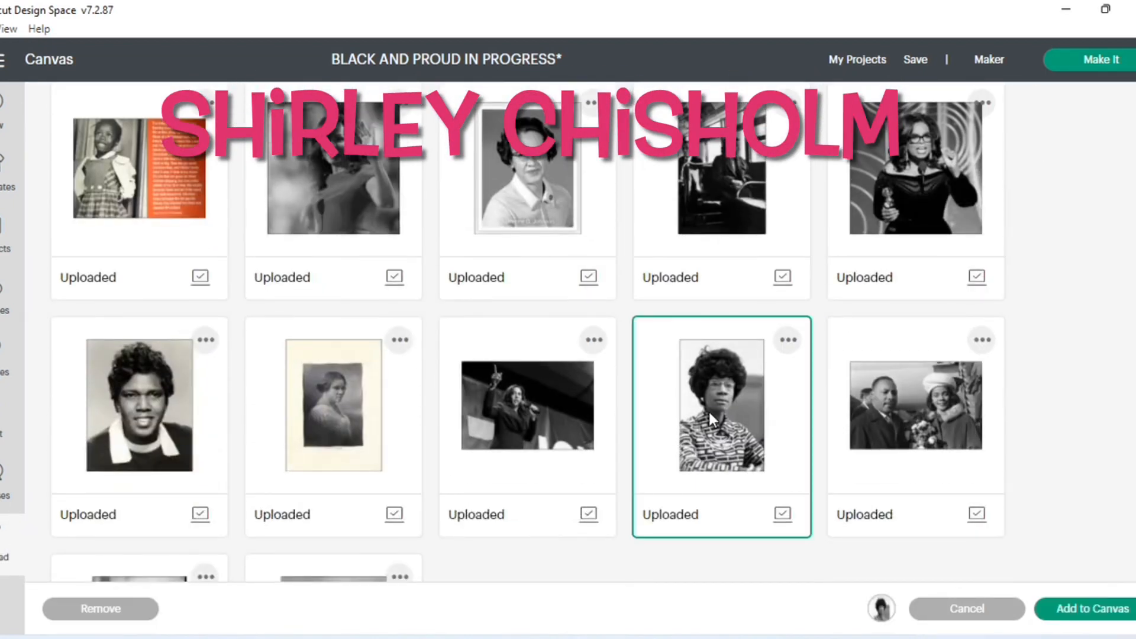
left_click(1089, 613)
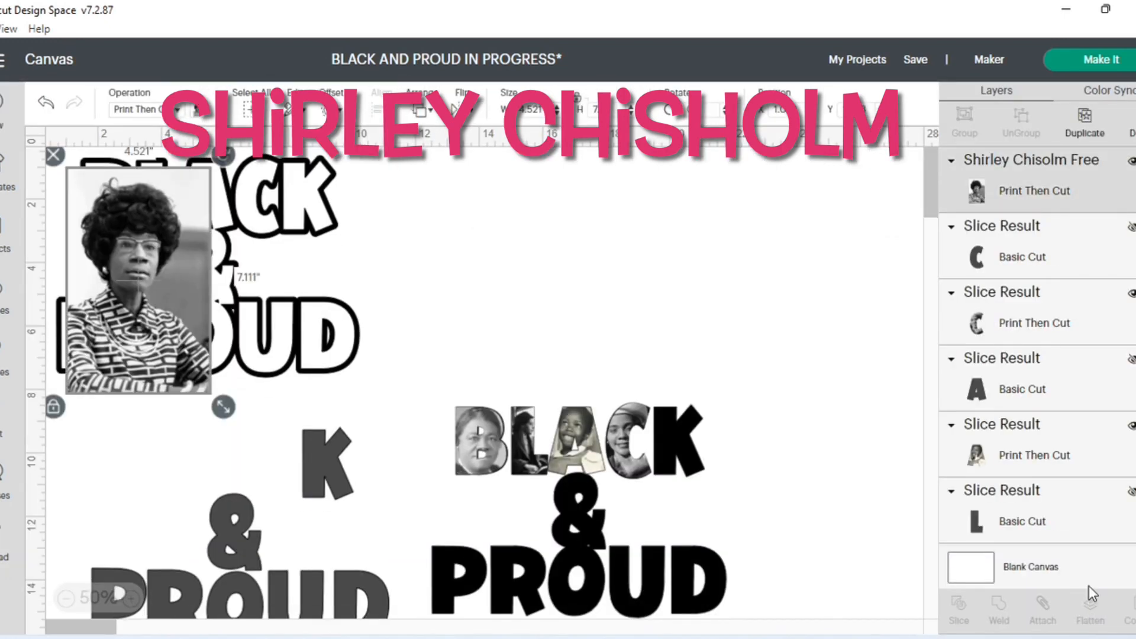
- Place the Shirley Chisholm image above the solid lettering at about X 13.25, Y 0.694 and send it to the back
left_click_drag(151, 324, 535, 312)
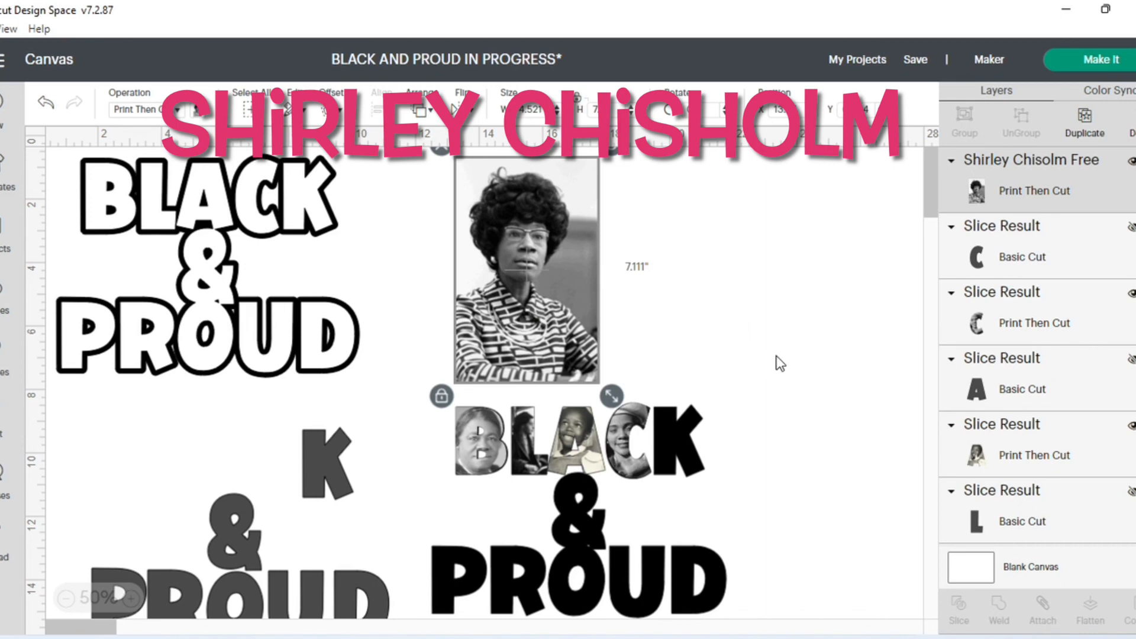
mouse_move(322, 462)
left_mouse_down()
mouse_move(520, 290)
mouse_move(524, 254)
mouse_move(338, 446)
left_mouse_up()
left_click(505, 307)
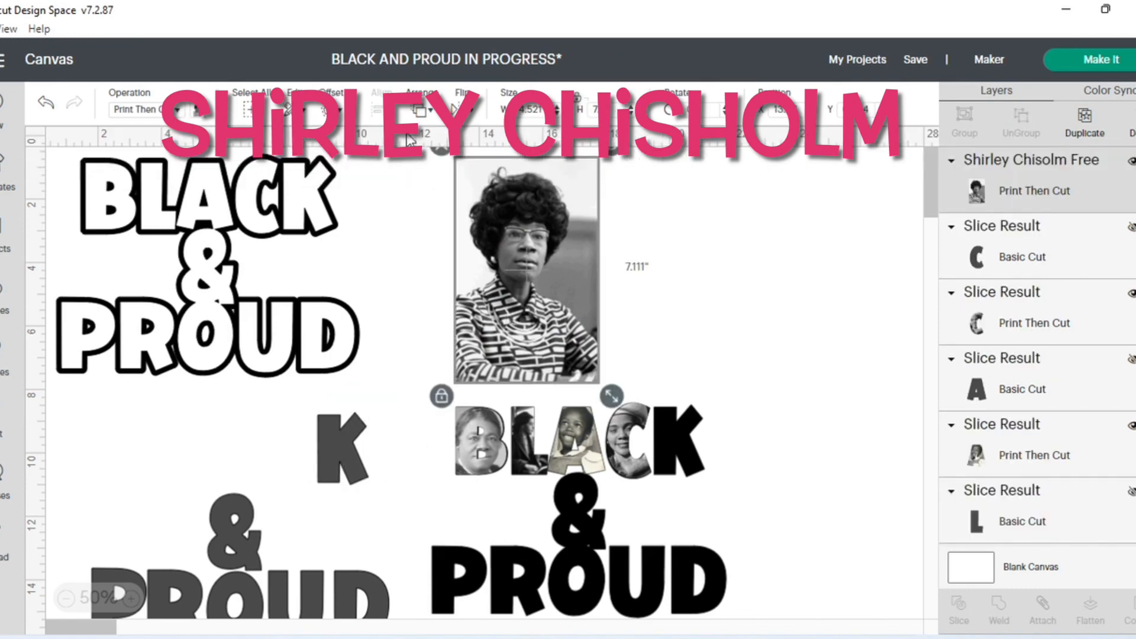
scroll(607, 288, "up", 1)
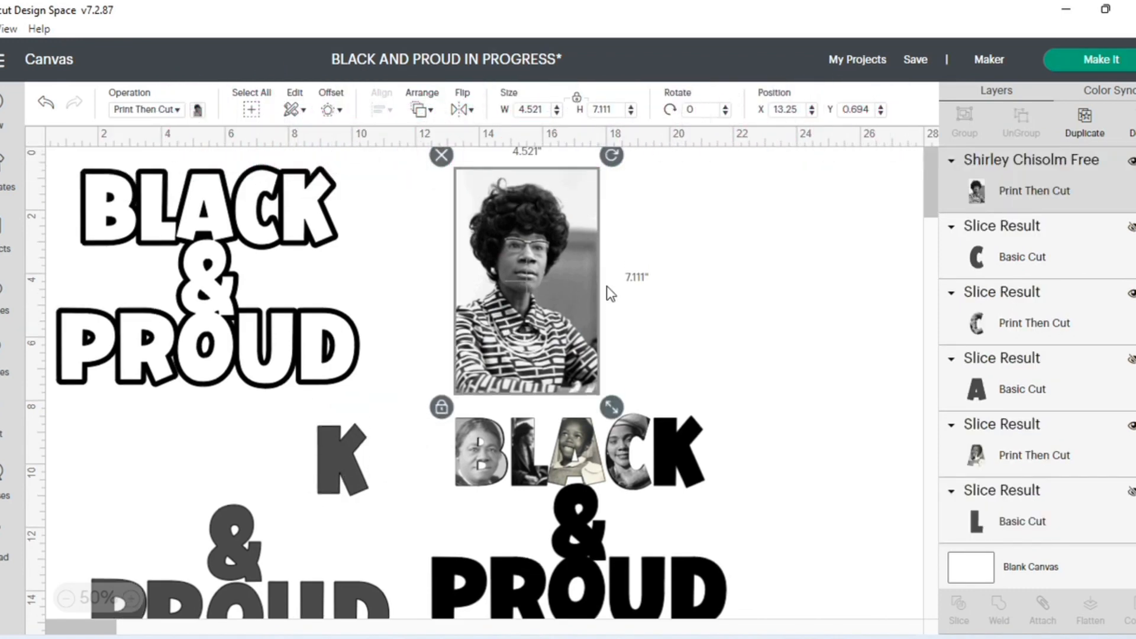
left_click(428, 111)
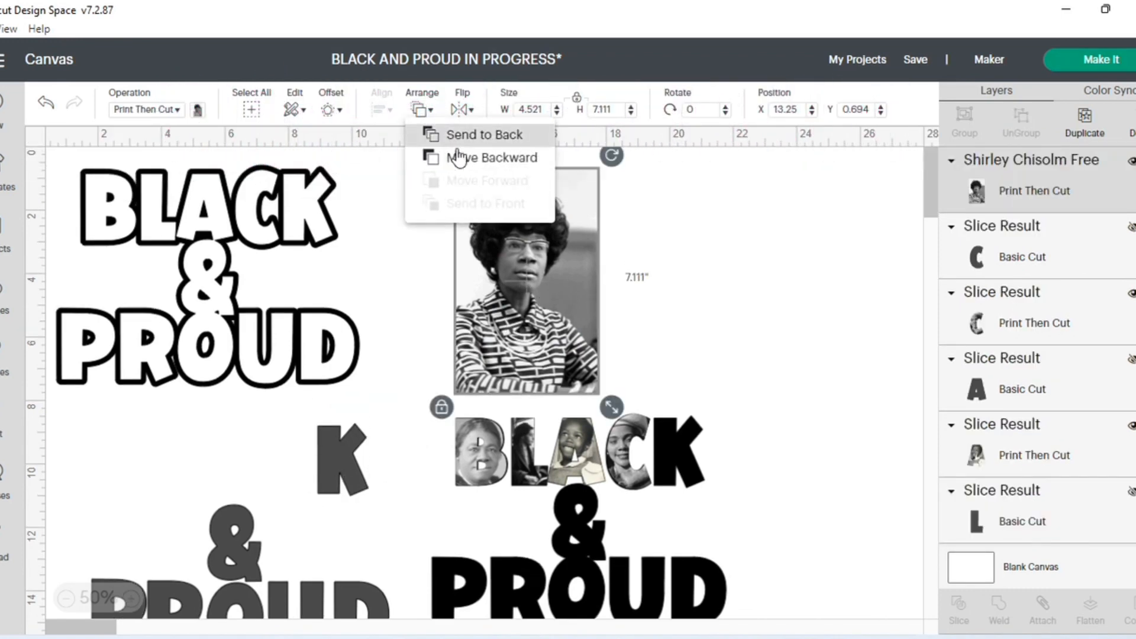
left_click(469, 135)
- Position the gray K over the face in the Shirley Chisholm image and reduce the image to about 3.549 × 5.582 in
left_click_drag(342, 457, 522, 254)
left_click(627, 346)
left_click(568, 370)
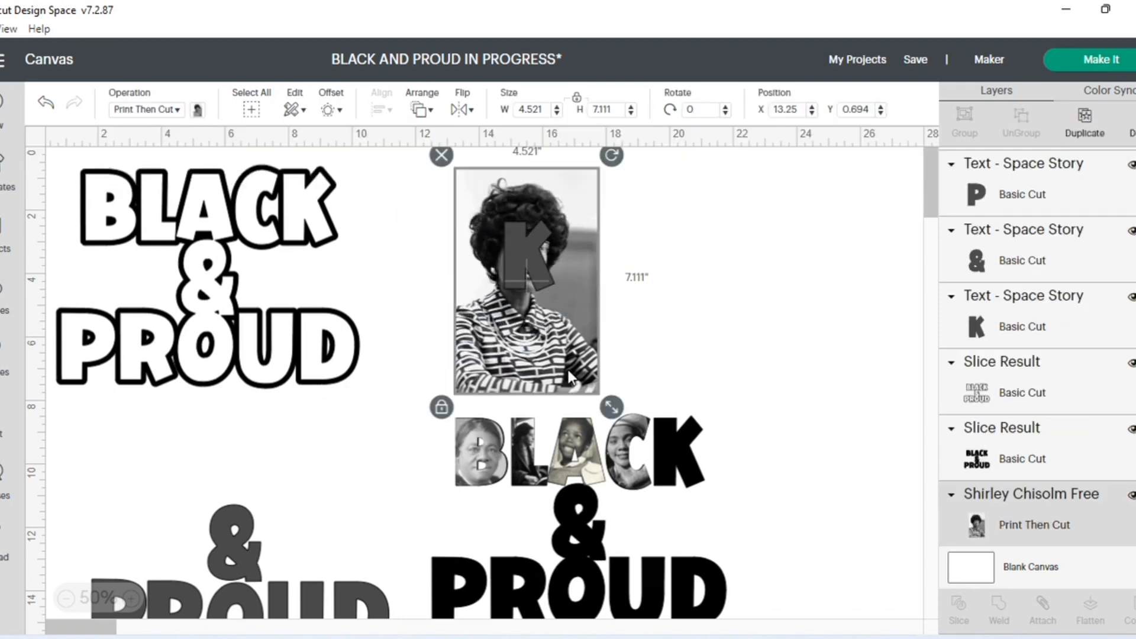
left_click_drag(611, 407, 567, 340)
left_click(629, 323)
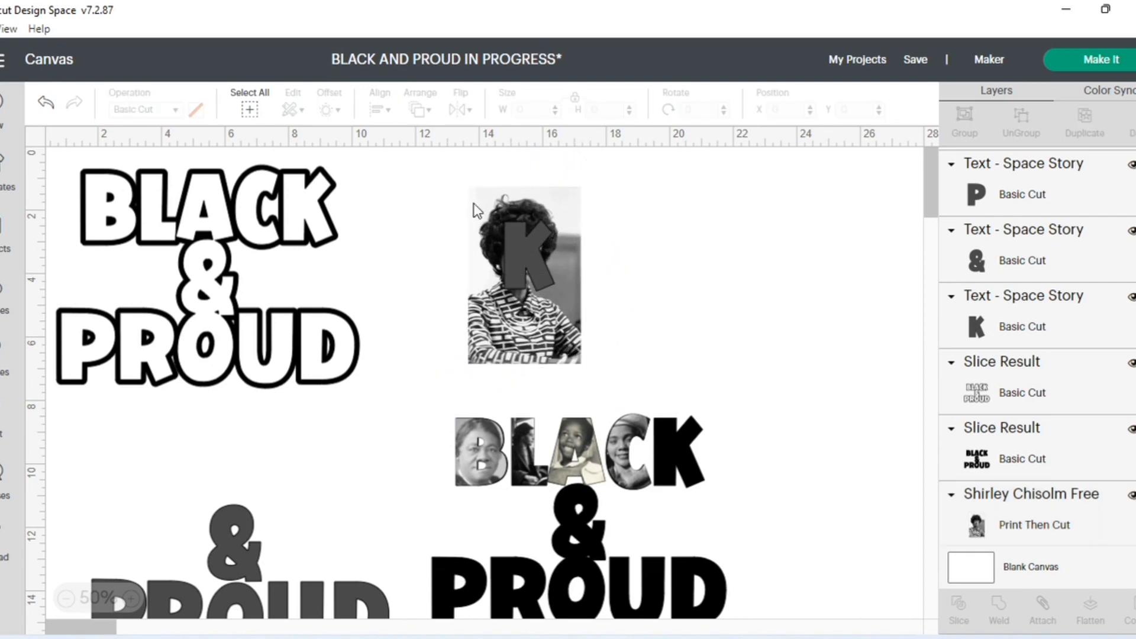
- Slice the gray K with the Shirley Chisholm image and place the portrait-filled K over the solid black K at about X 19.549, Y 8.525
left_click_drag(446, 181, 603, 371)
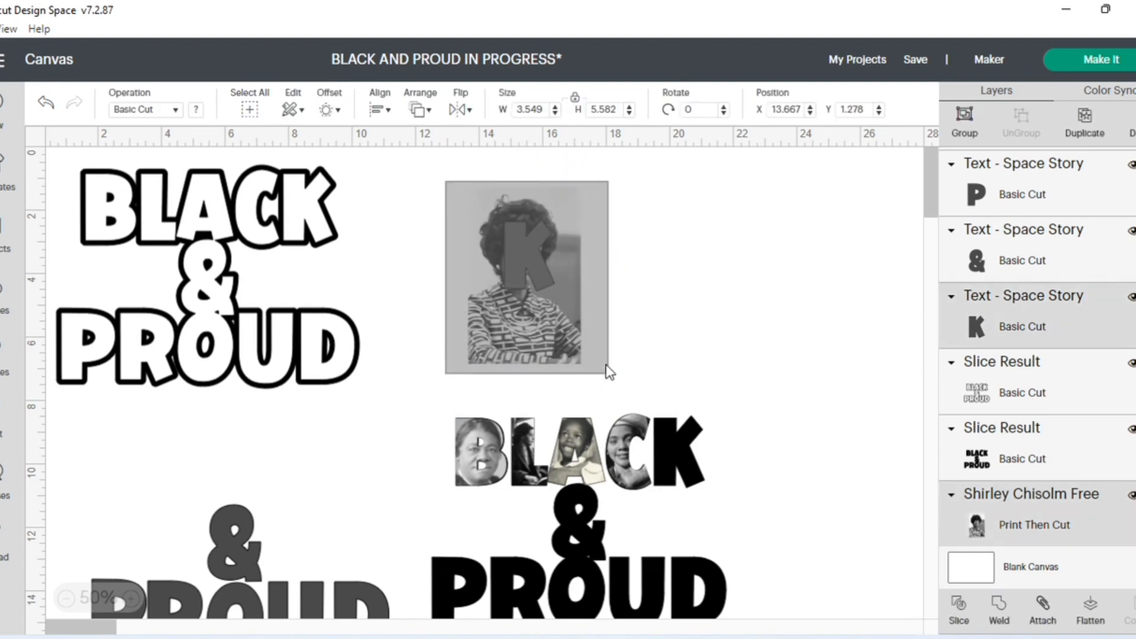
left_click(958, 602)
left_click_drag(547, 327, 708, 315)
left_click_drag(523, 278, 386, 308)
left_click_drag(533, 249, 690, 446)
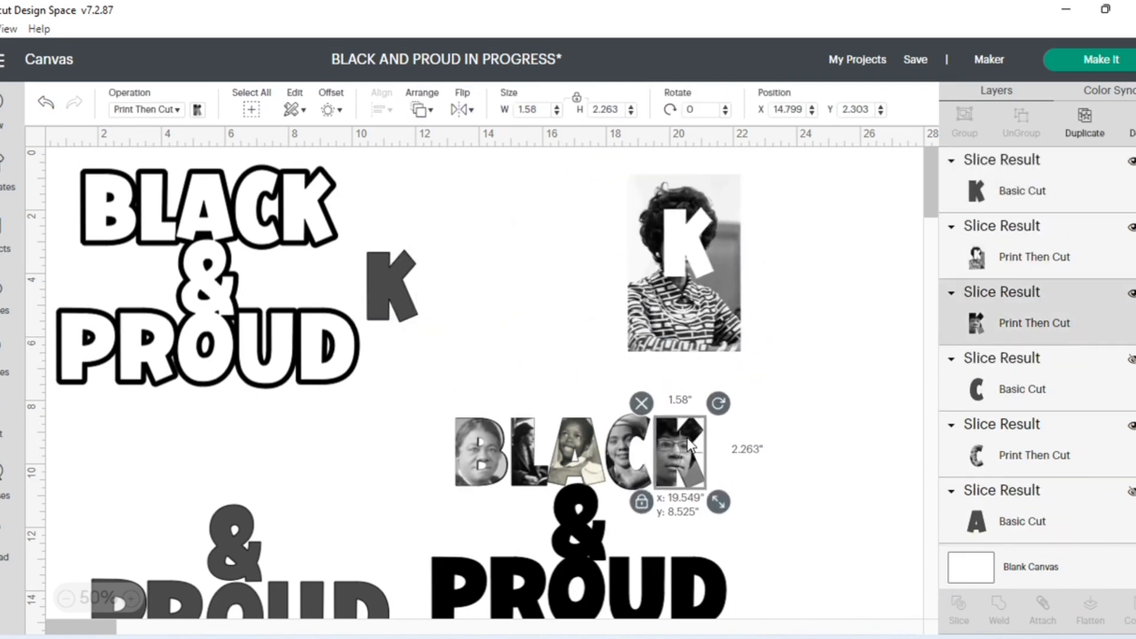
- Hide the gray K layer and delete the leftover Shirley Chisholm image with the K-shaped hole
left_click(384, 294)
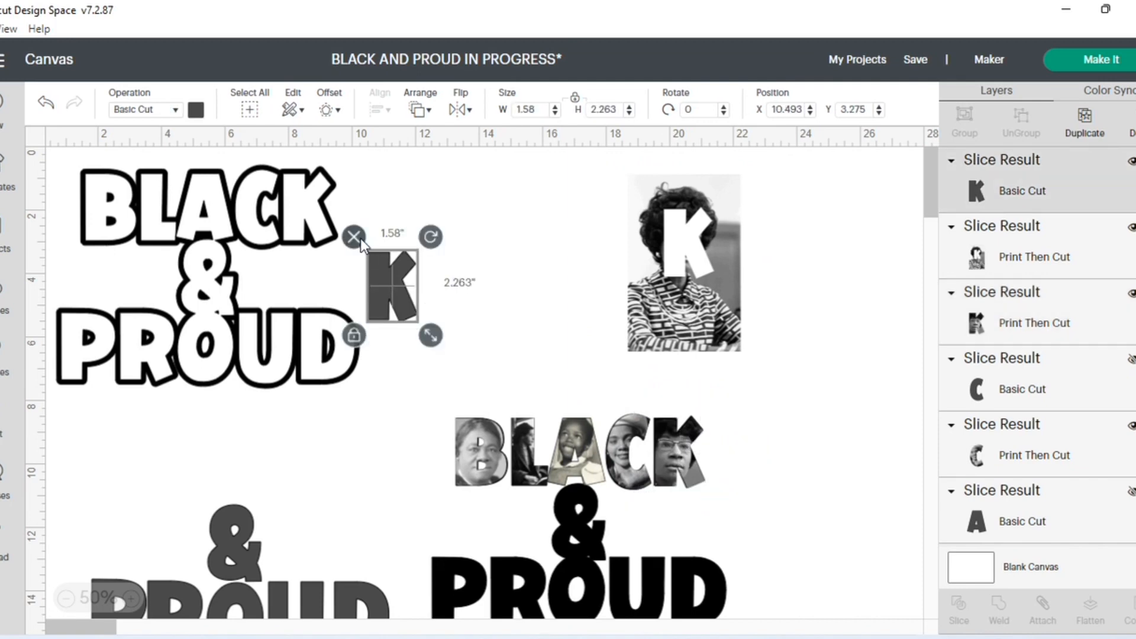
left_click(1130, 161)
left_click(722, 248)
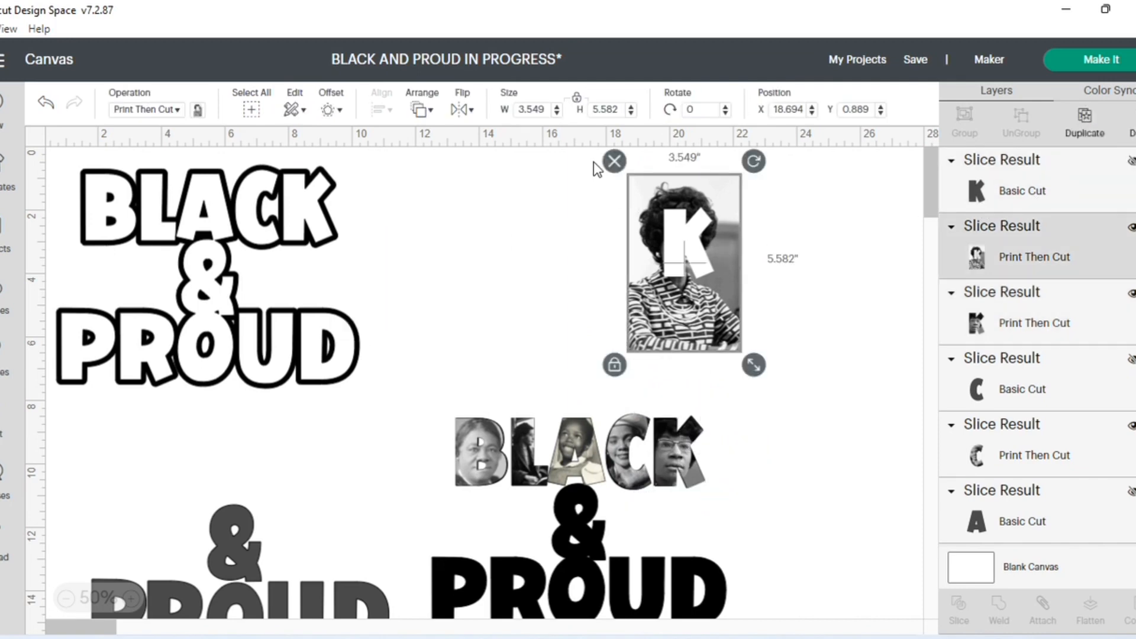
key("Delete")
- Move the gray ampersand onto the solid black ampersand between the words BLACK and PROUD
scroll(343, 513, "down", 1)
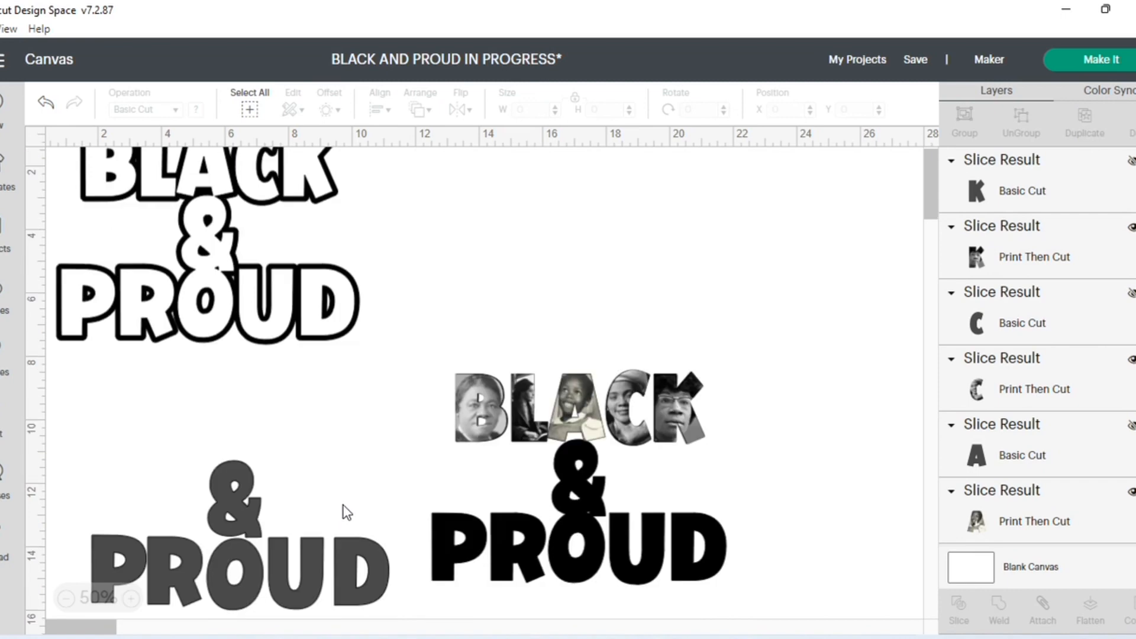
left_click(217, 496)
left_click_drag(226, 499, 569, 473)
- Move the gray P away from the gray PROUD letters and add the uploaded Barbara Jordan image to the canvas
left_click(112, 547)
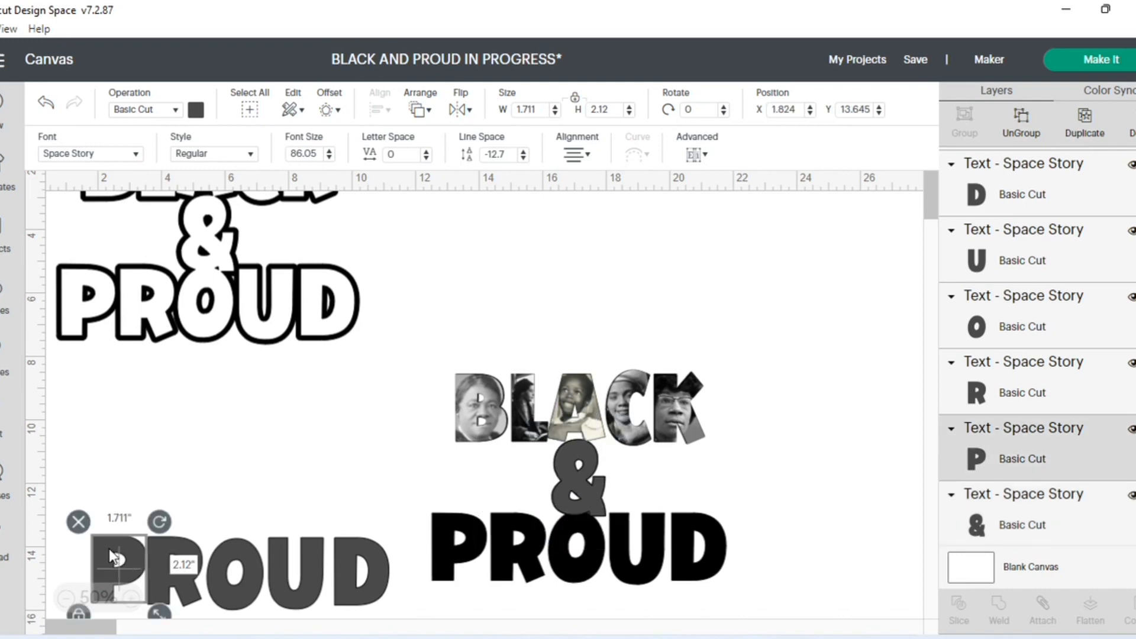
left_click_drag(113, 557, 130, 440)
left_click(3, 542)
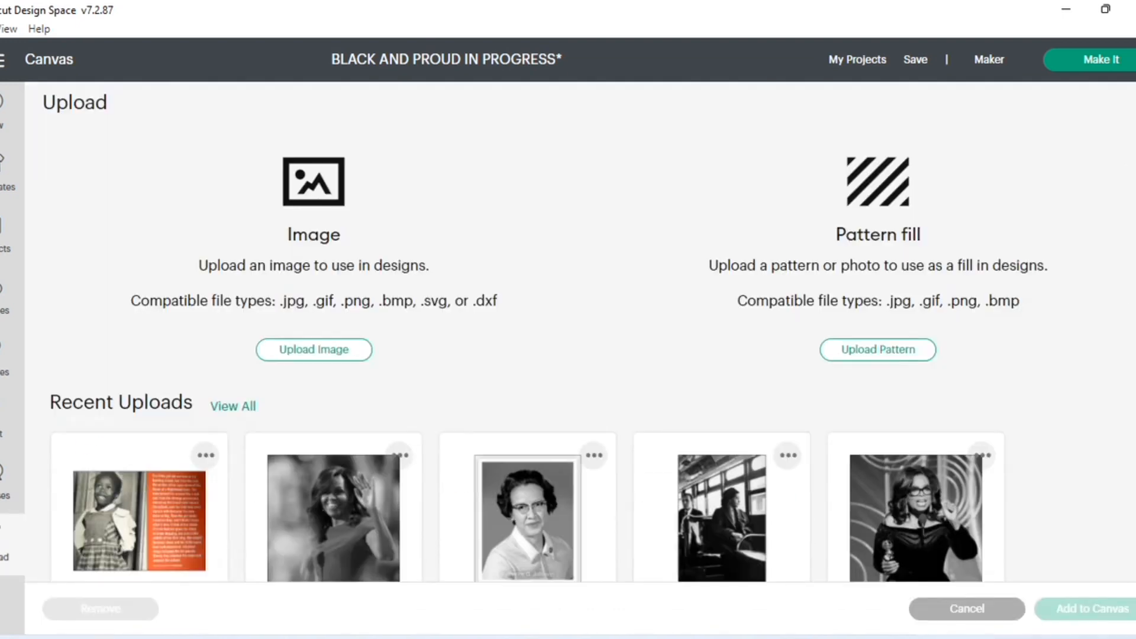
scroll(613, 349, "down", 4)
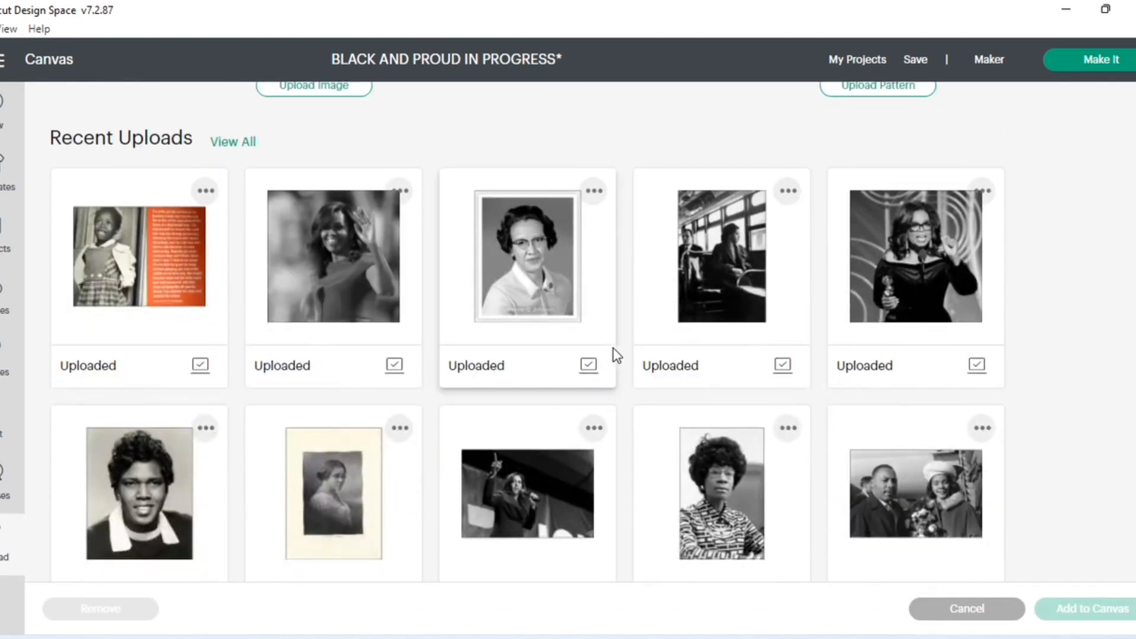
left_click(130, 496)
left_click(1076, 612)
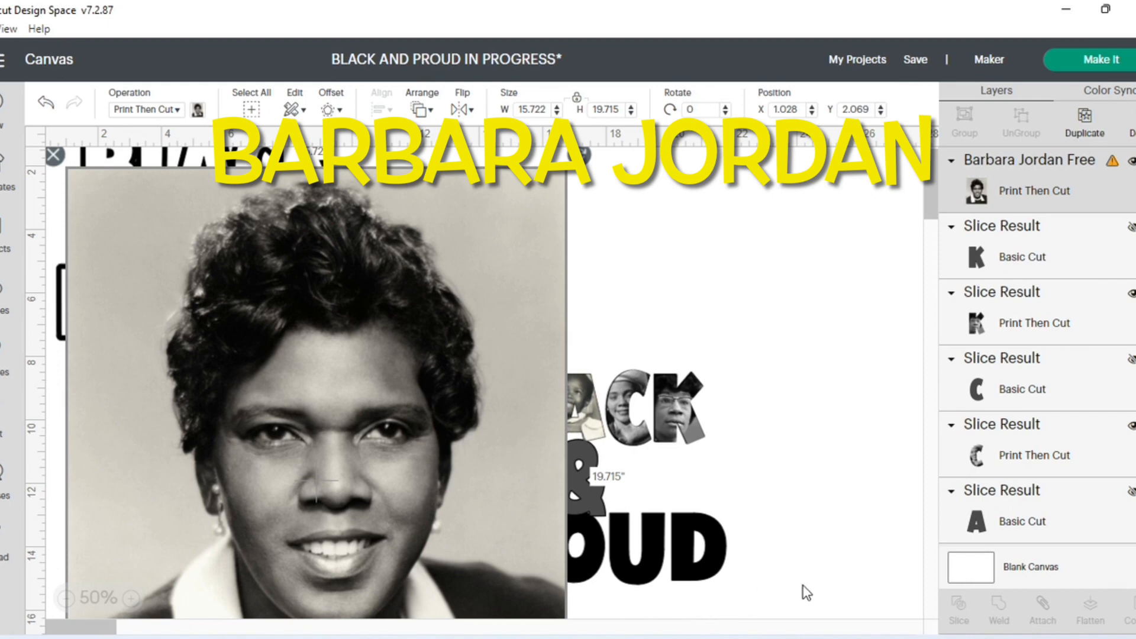
- Send the Barbara Jordan image to the back and shift it to about X 9.833, Y 0.181
left_click_drag(457, 471, 560, 463)
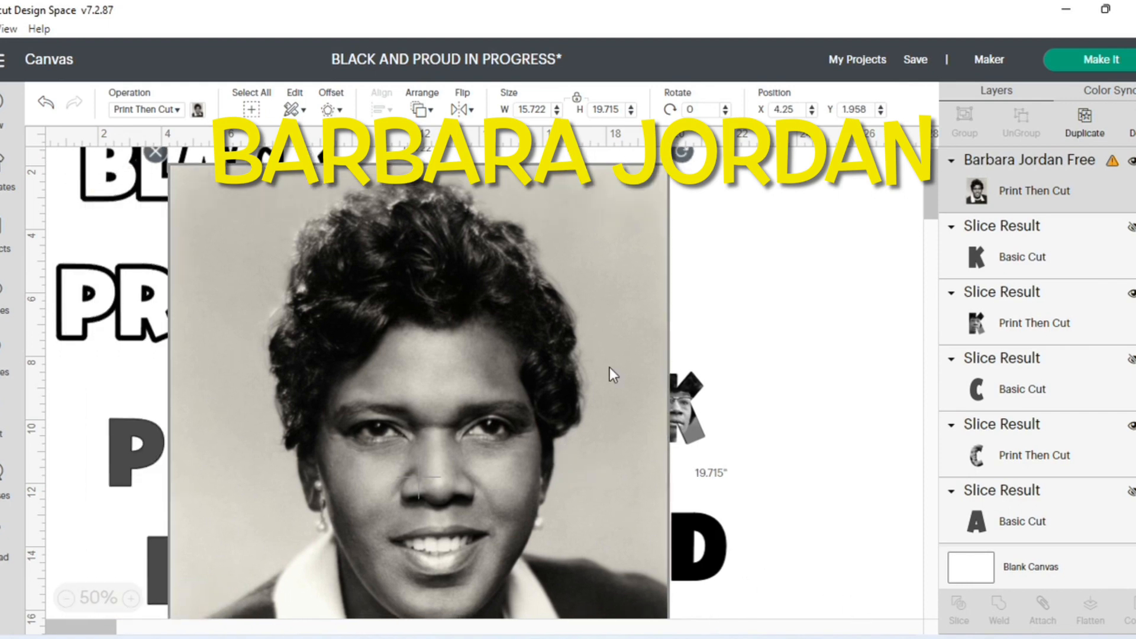
left_click(419, 112)
left_click(468, 205)
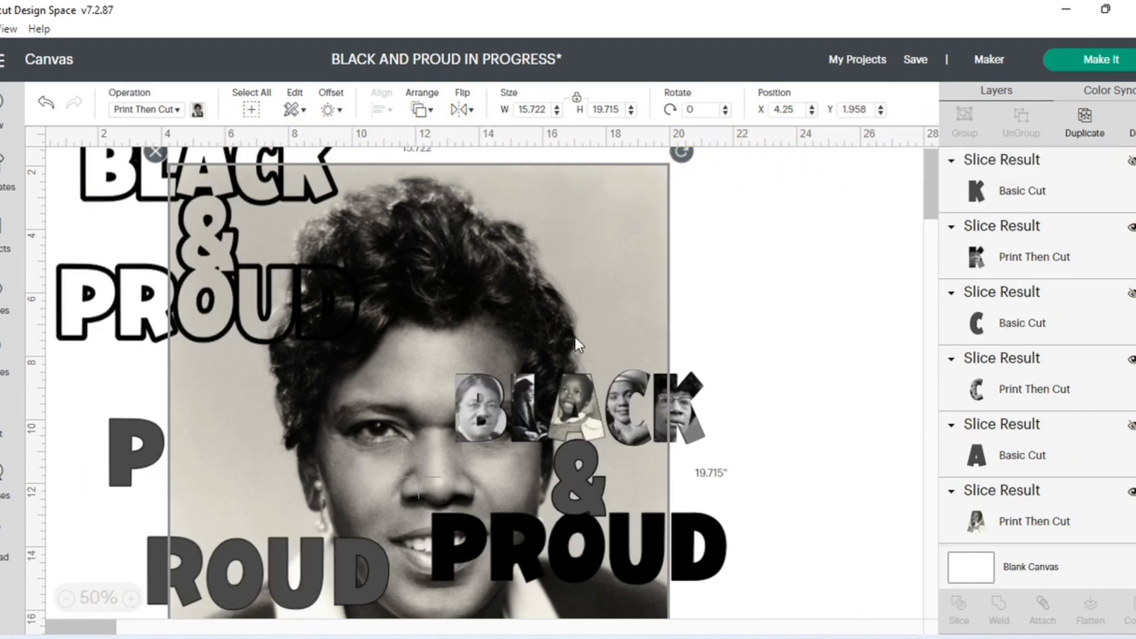
left_click_drag(496, 286, 673, 230)
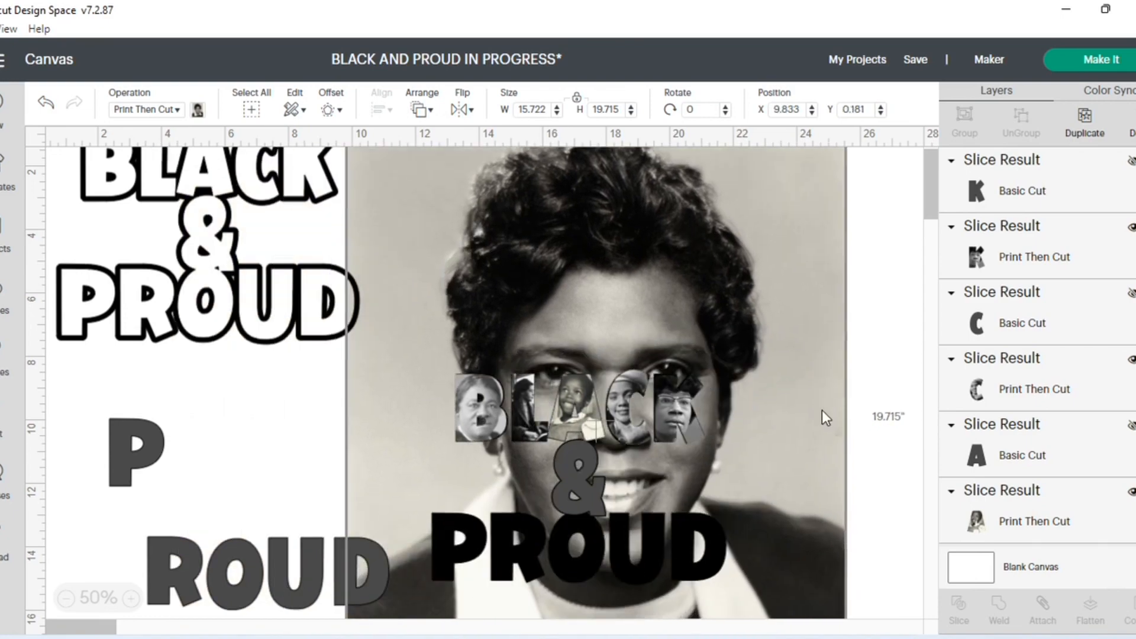
- Reduce the Barbara Jordan image to about 3.605 × 4.52 in and position the gray P over the face
scroll(846, 485, "down", 2)
scroll(869, 565, "down", 3)
left_click_drag(860, 528, 683, 290)
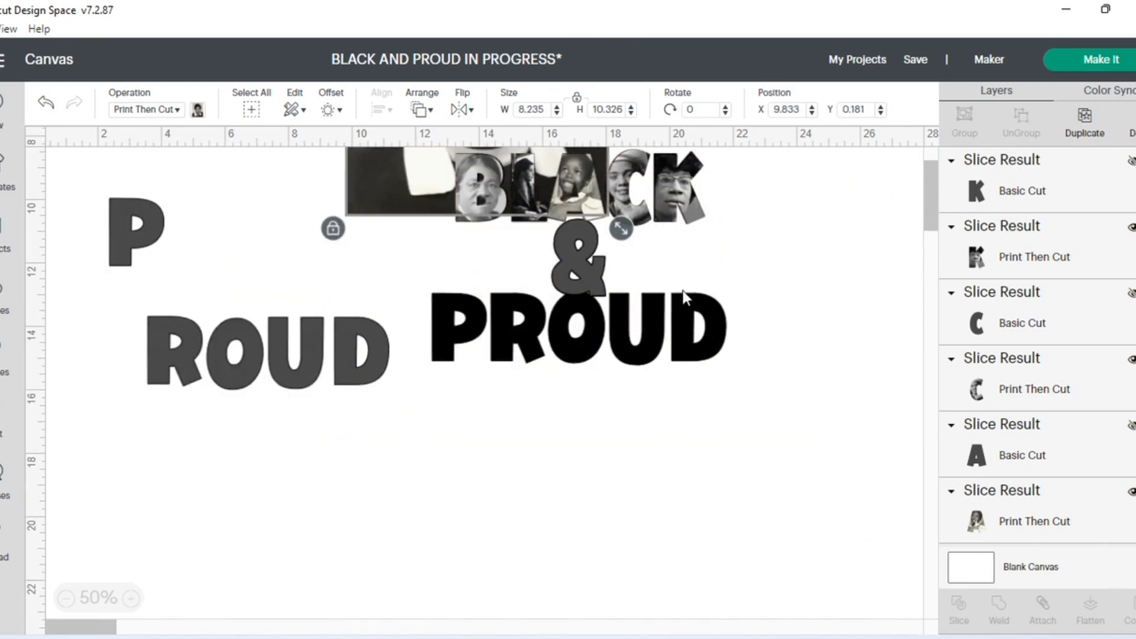
scroll(764, 465, "up", 4)
left_click_drag(563, 219, 619, 212)
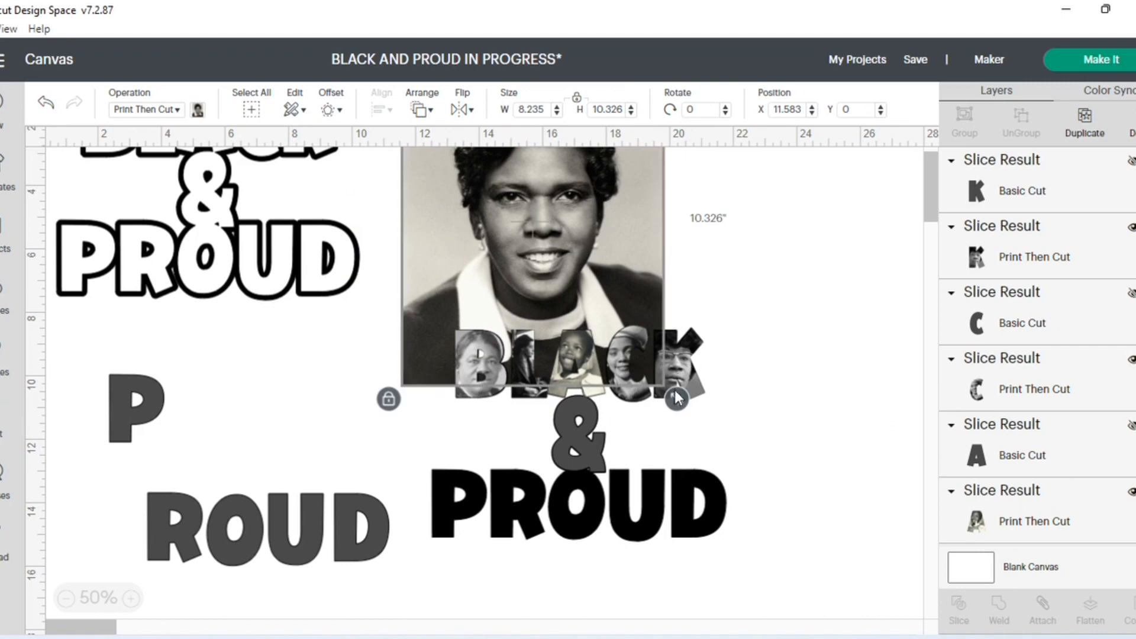
left_click_drag(677, 399, 550, 243)
scroll(570, 293, "up", 2)
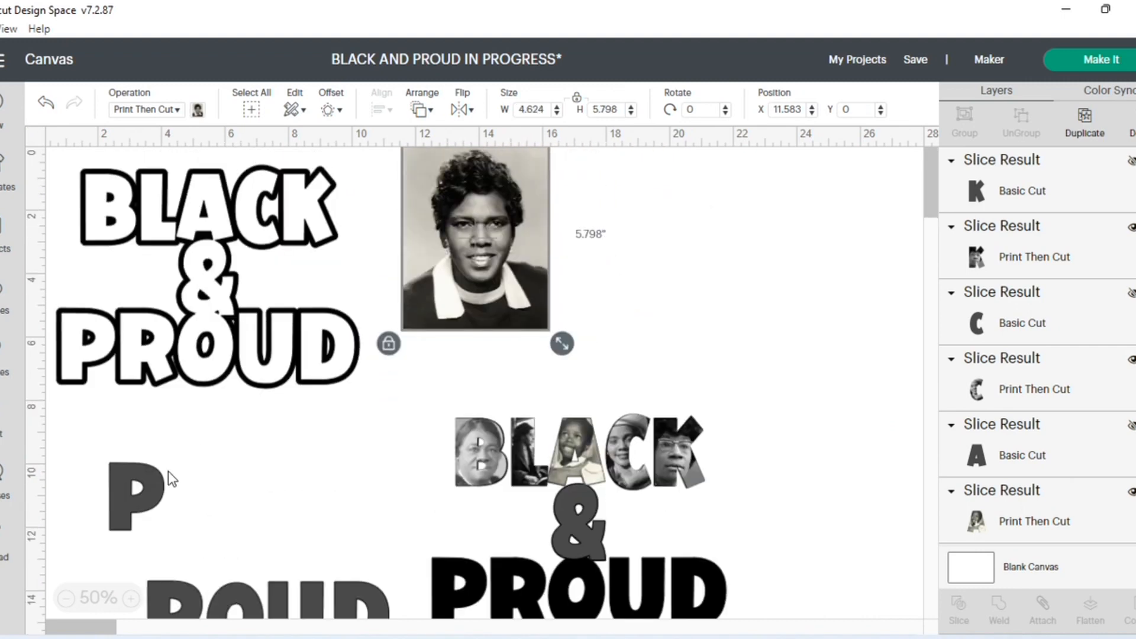
left_click_drag(170, 479, 522, 212)
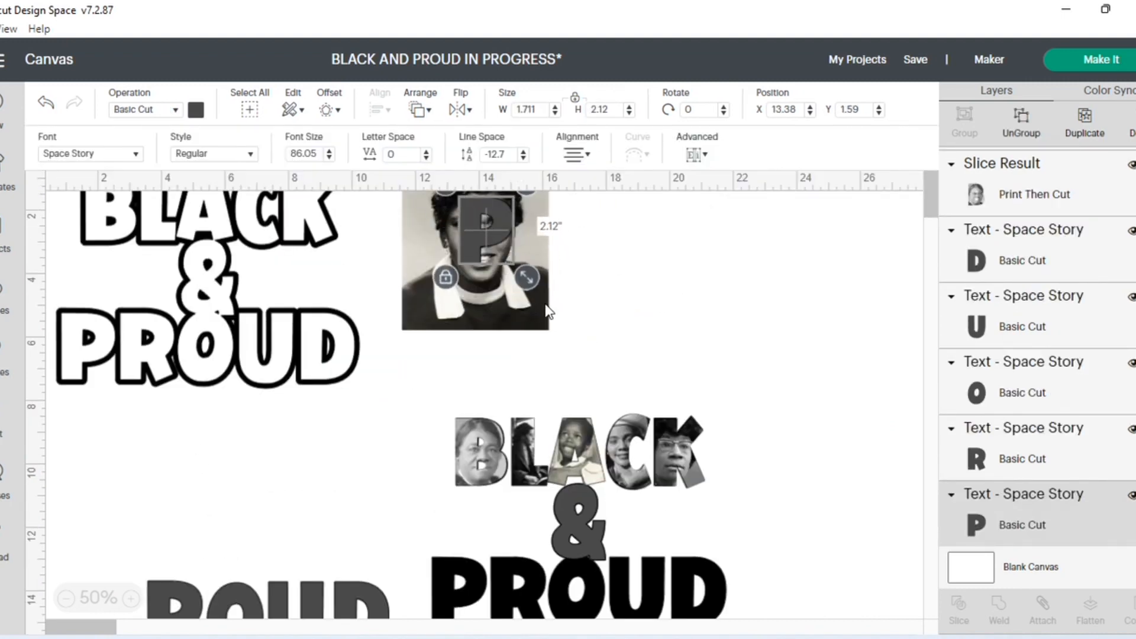
left_click_drag(548, 311, 521, 270)
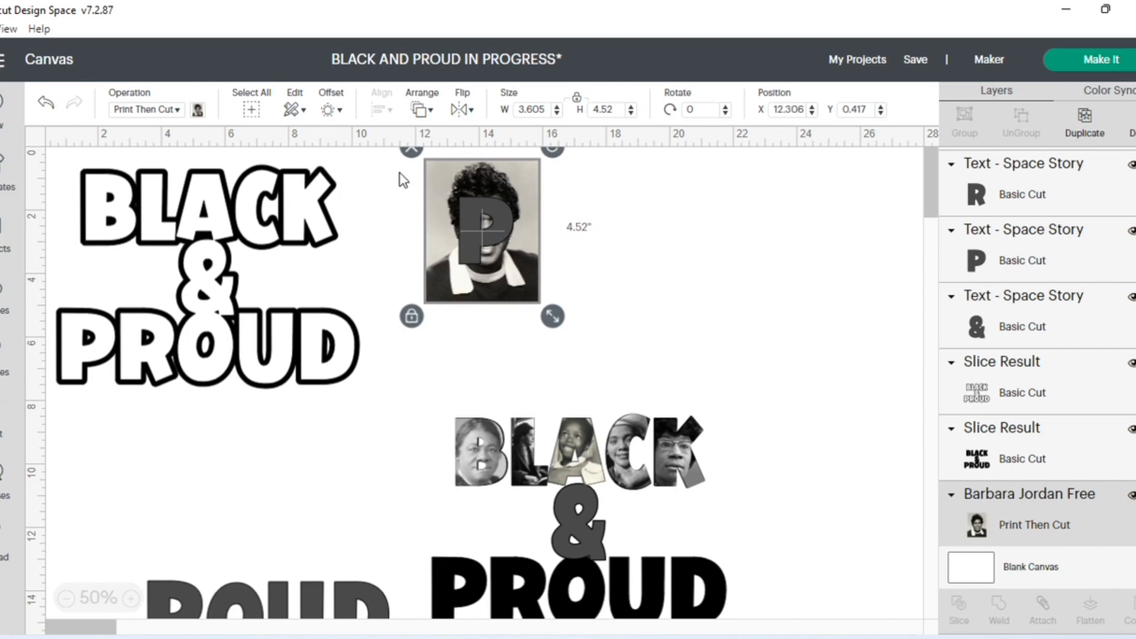
- Slice the gray P with the Barbara Jordan image and delete the leftover image with the P-shaped hole
left_click_drag(400, 173, 562, 326)
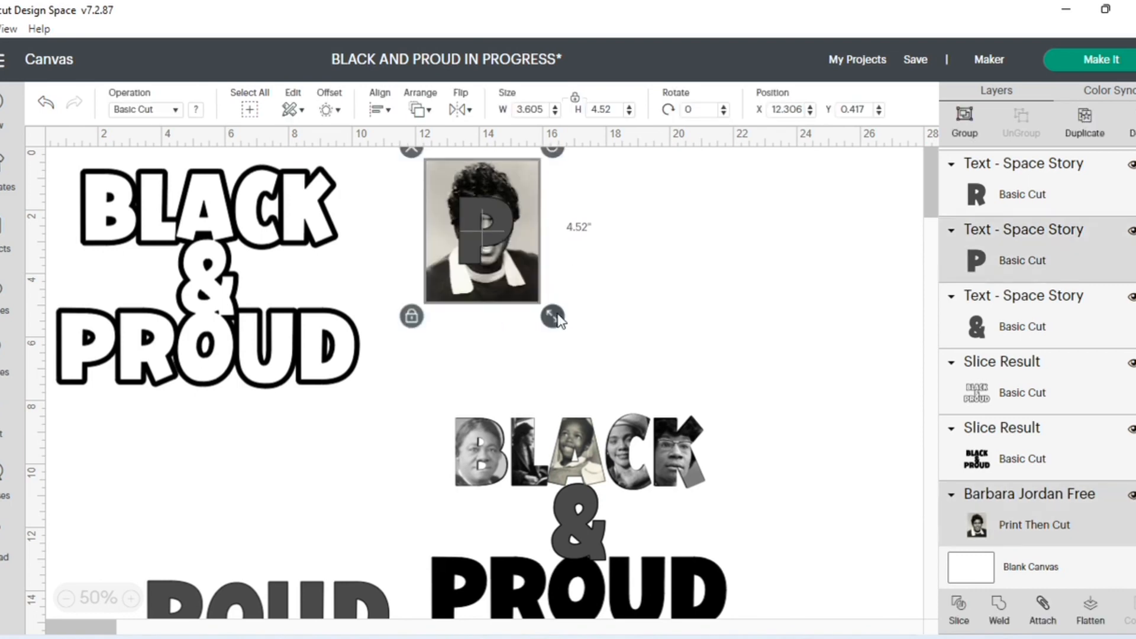
left_click(960, 601)
left_click_drag(521, 255, 820, 310)
left_click(723, 208)
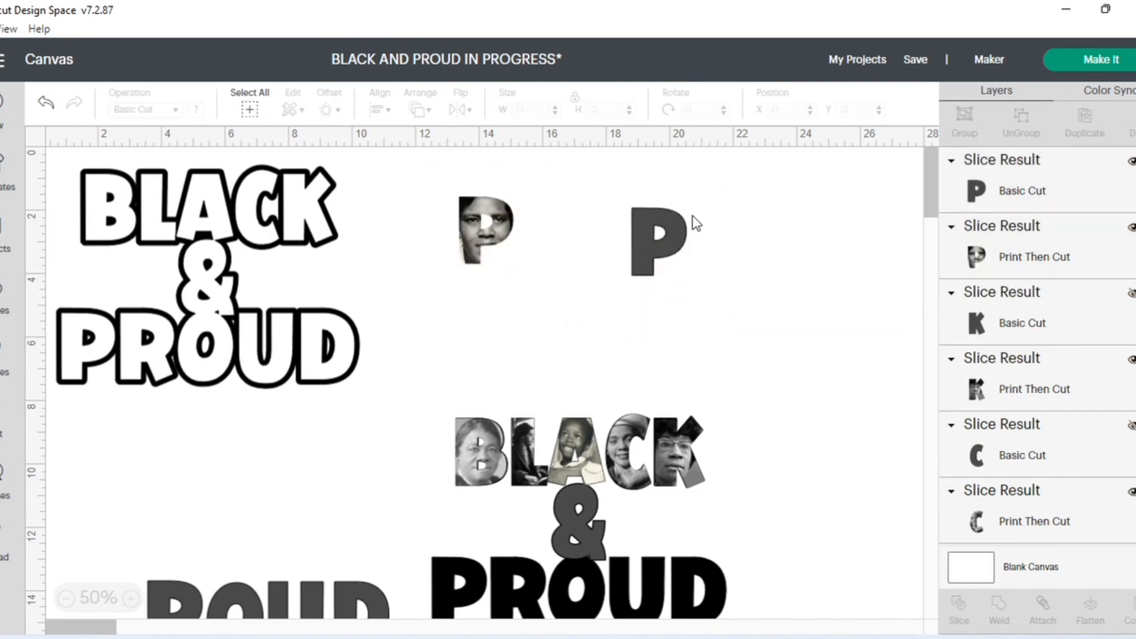
- Hide the gray P layer and place the portrait-filled P over the solid black P in PROUD
left_click(657, 239)
left_click(1128, 162)
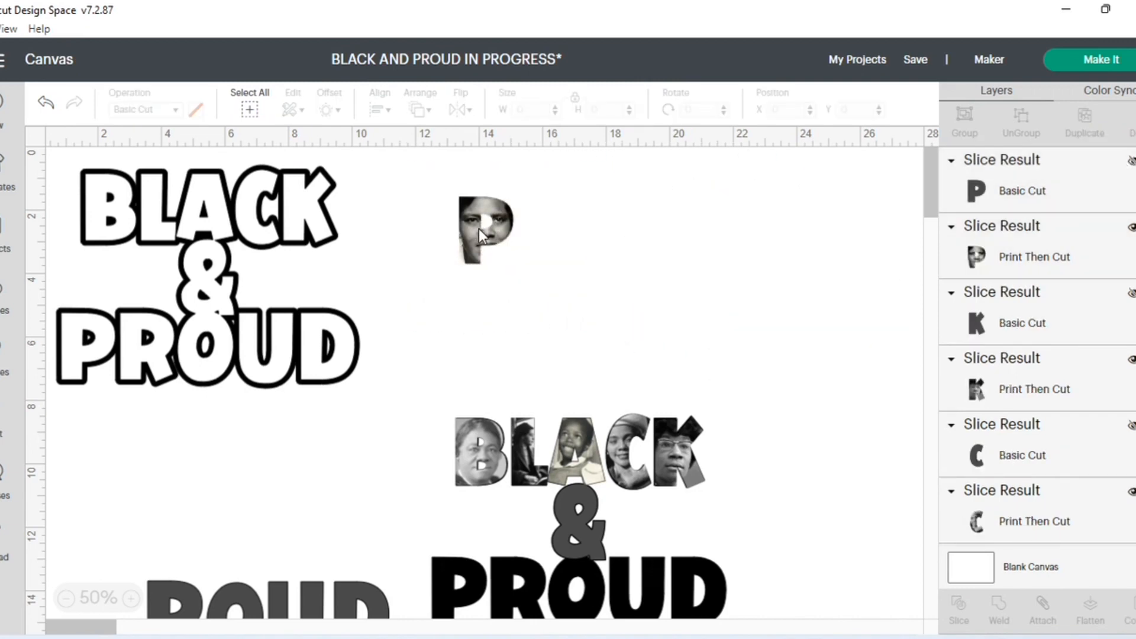
left_click_drag(478, 228, 453, 591)
left_click(357, 488)
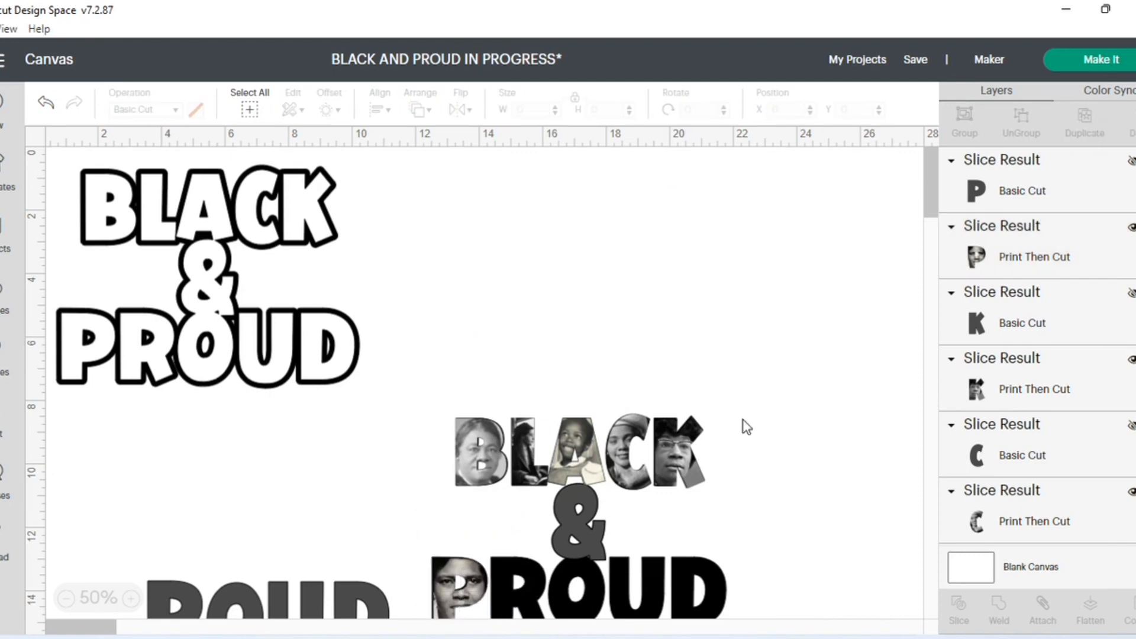
scroll(744, 419, "down", 3)
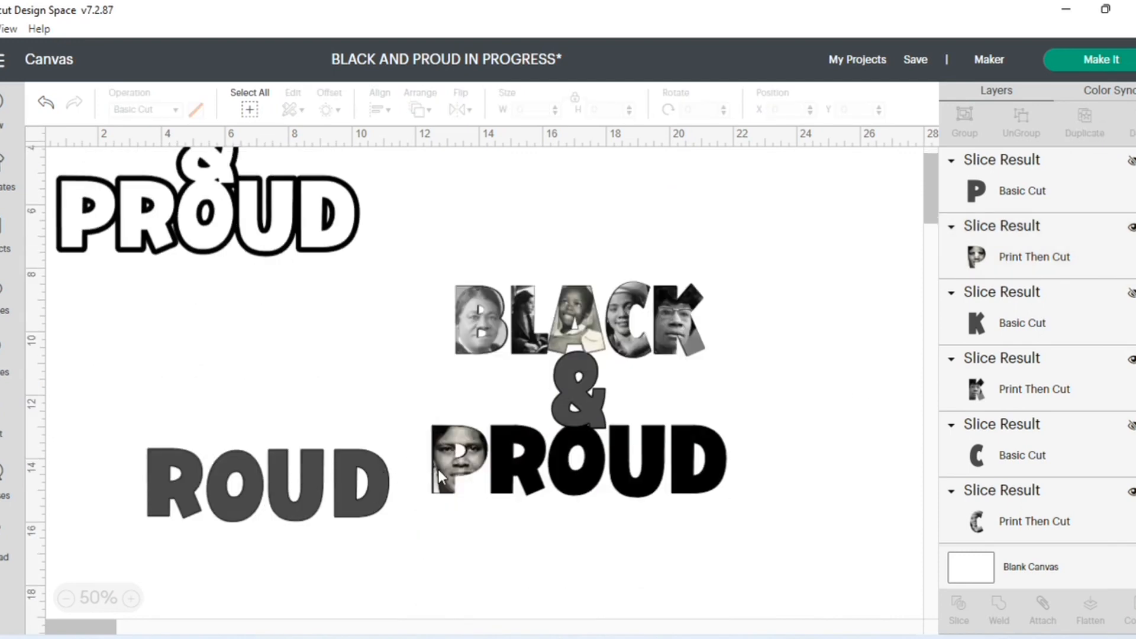
left_click(438, 470)
left_click(467, 566)
- Add the uploaded Katherine Johnson image to the canvas for the gray R
left_click(190, 519)
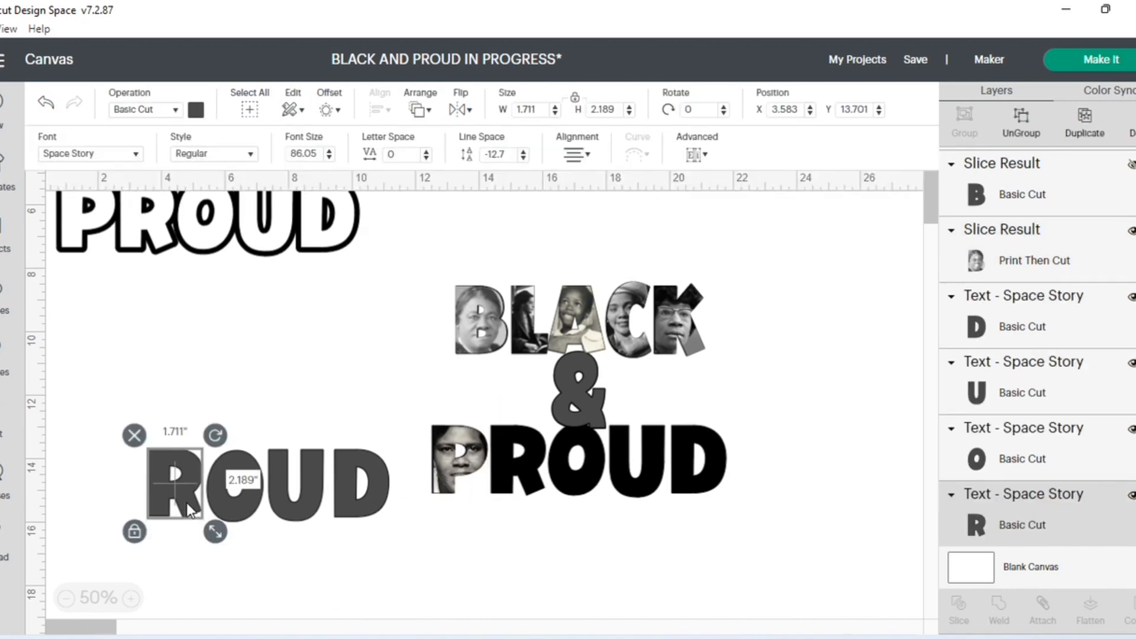
left_click(4, 552)
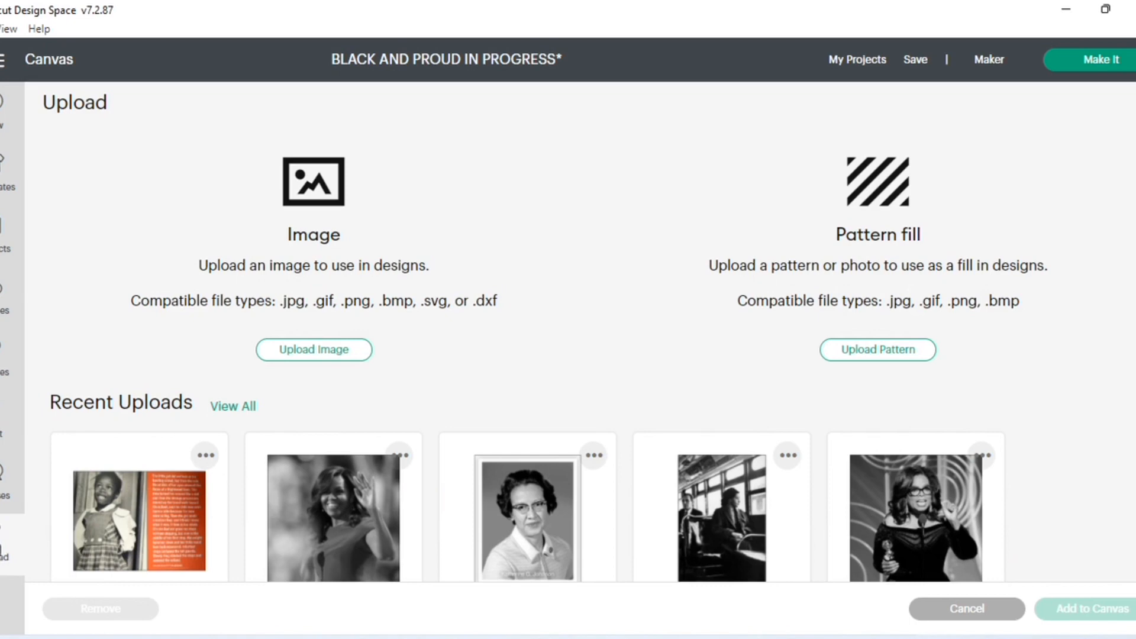
left_click(507, 530)
left_click(1091, 609)
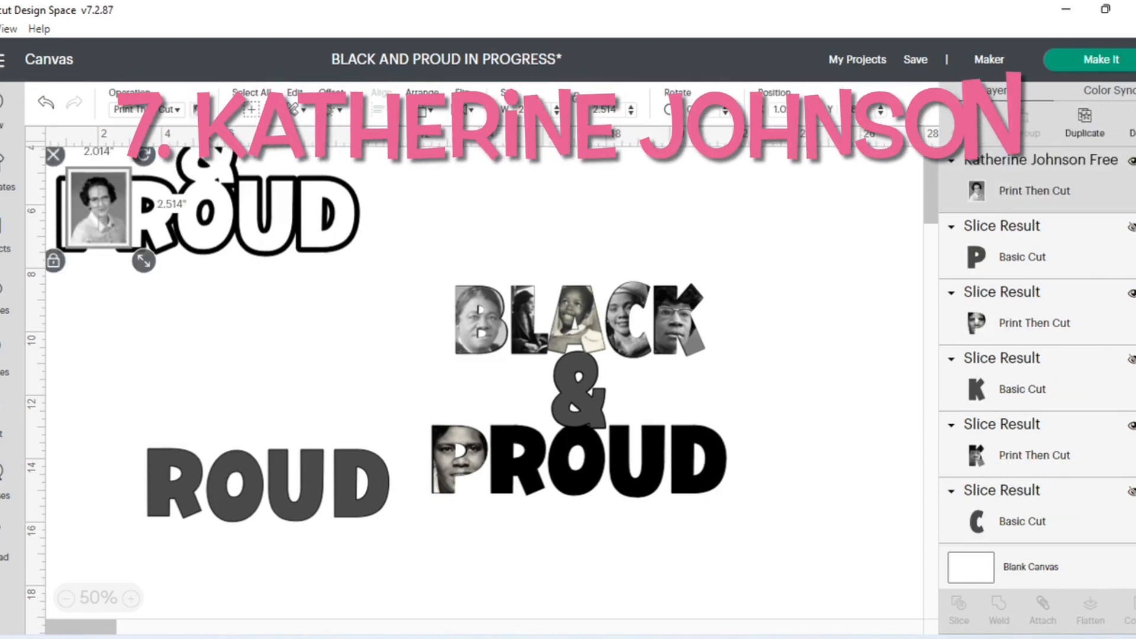
- Enlarge the Katherine Johnson image to about 3.905 × 4.875 in, move the gray R beside it, and send the image to the back
left_click_drag(109, 205, 211, 310)
left_click_drag(245, 364, 295, 435)
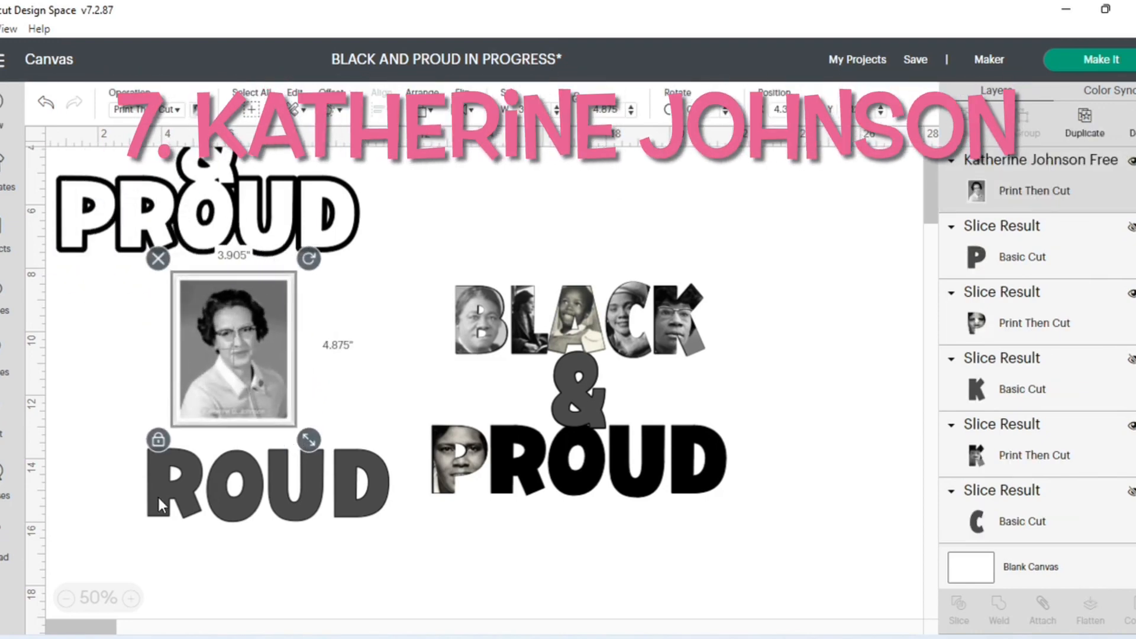
left_click_drag(161, 506, 89, 391)
left_click(284, 317)
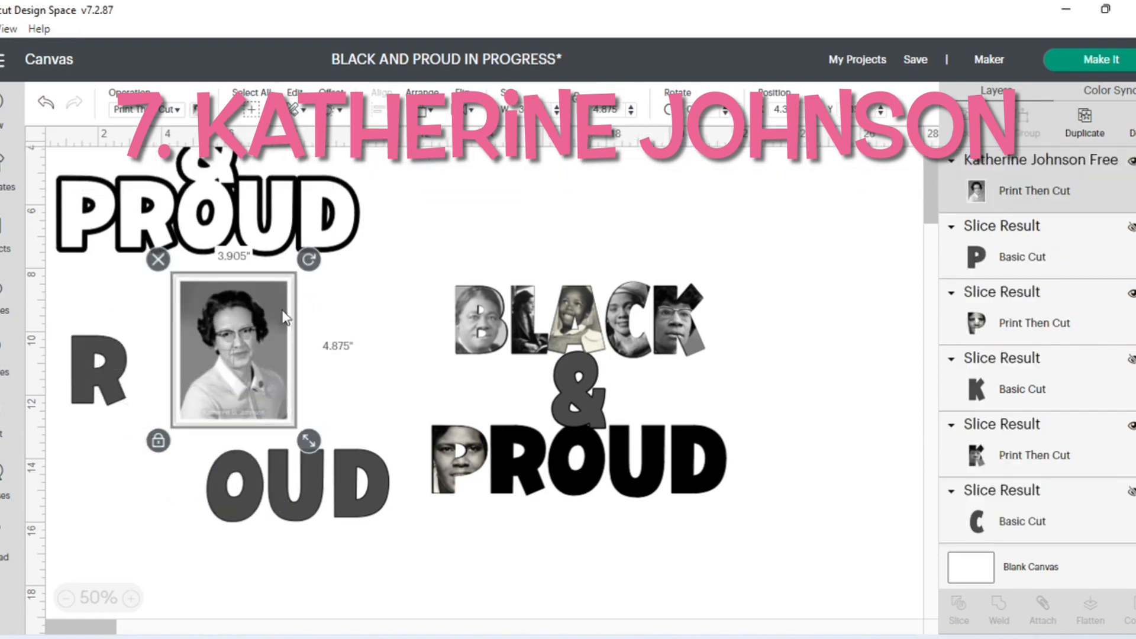
left_click(427, 110)
left_click(439, 137)
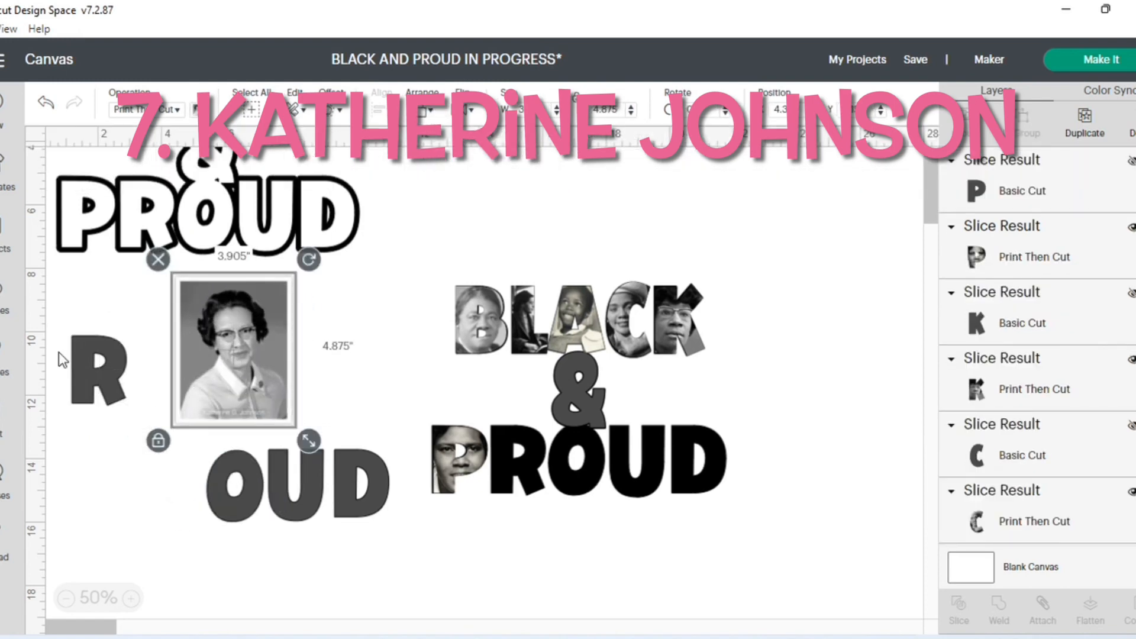
- Position the gray R over the face in the Katherine Johnson image and resize the image to about 4.072 × 5.083 in
left_click_drag(96, 363, 231, 332)
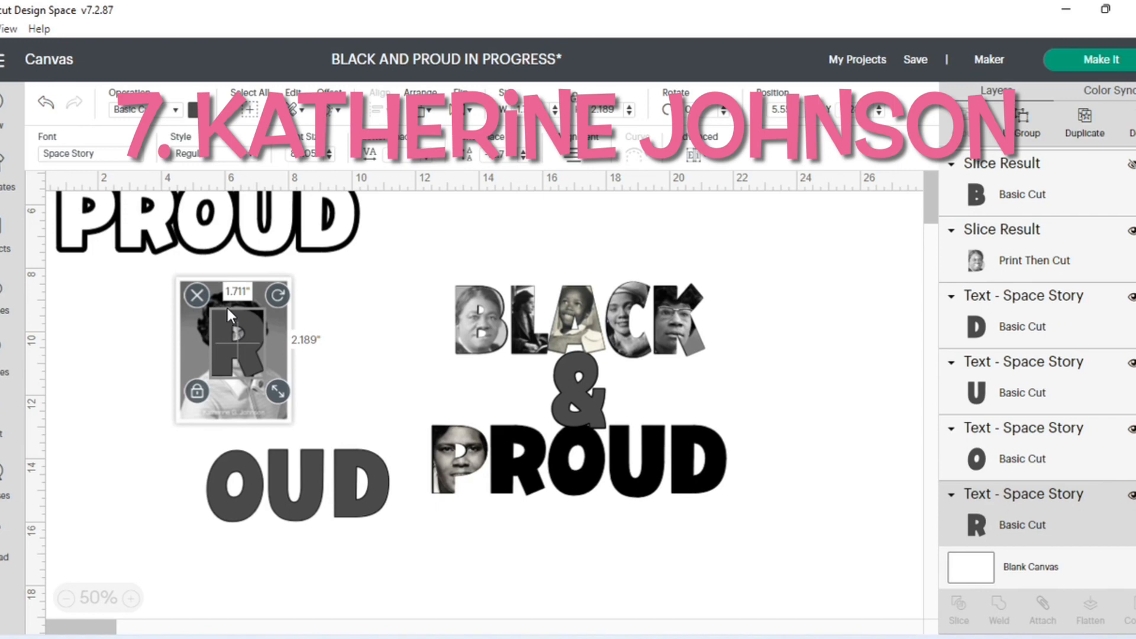
left_click(338, 358)
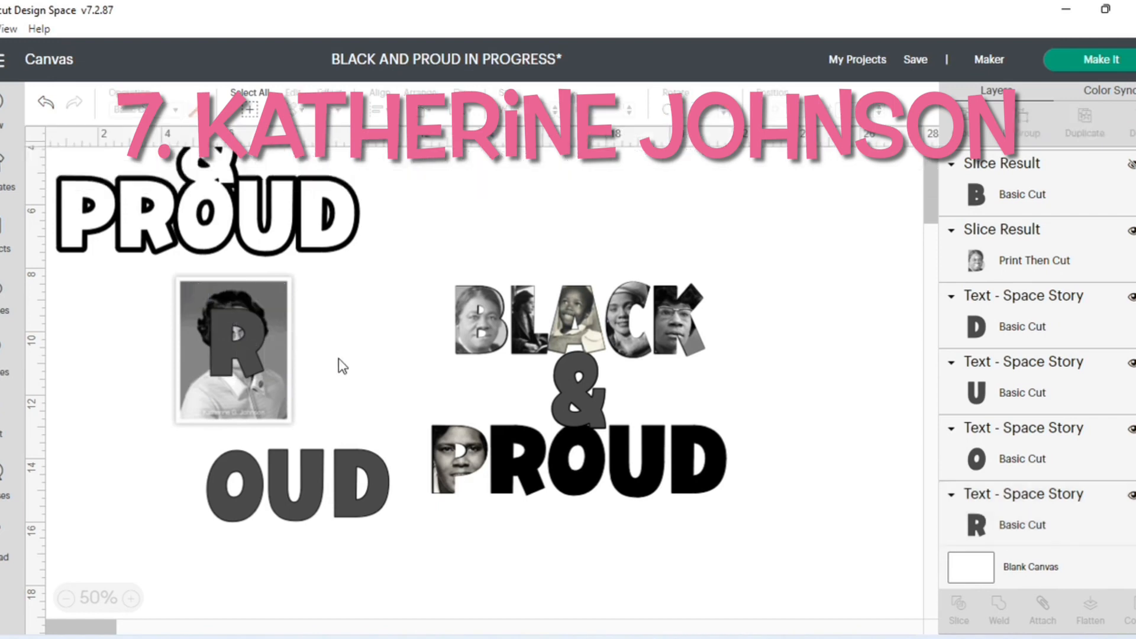
left_click_drag(247, 354, 245, 350)
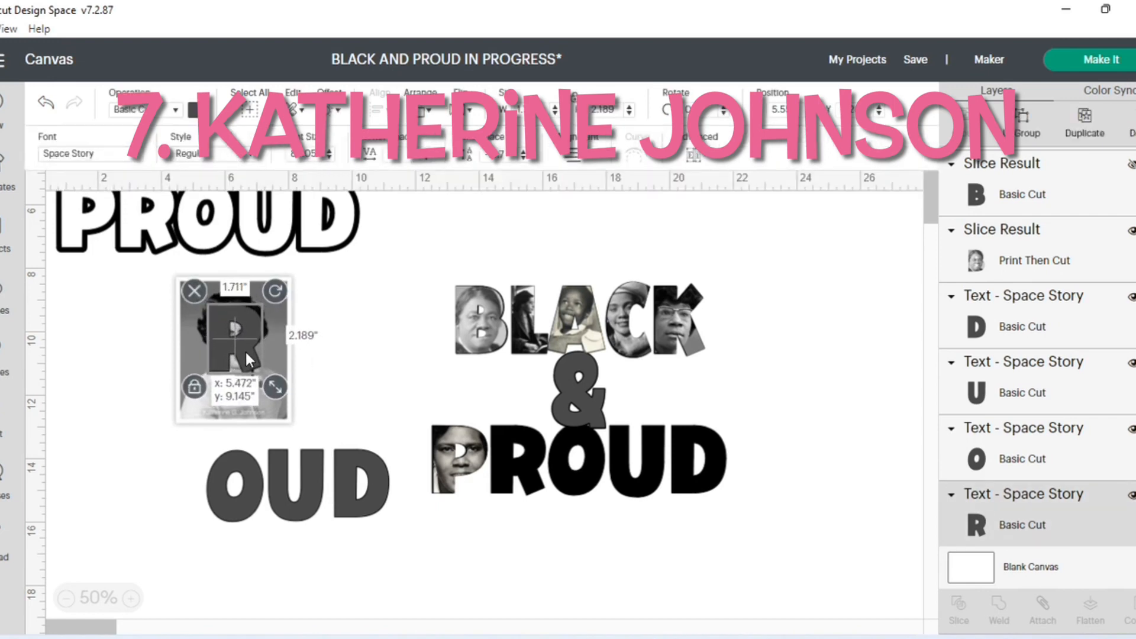
left_click(245, 390)
left_click_drag(303, 438, 278, 407)
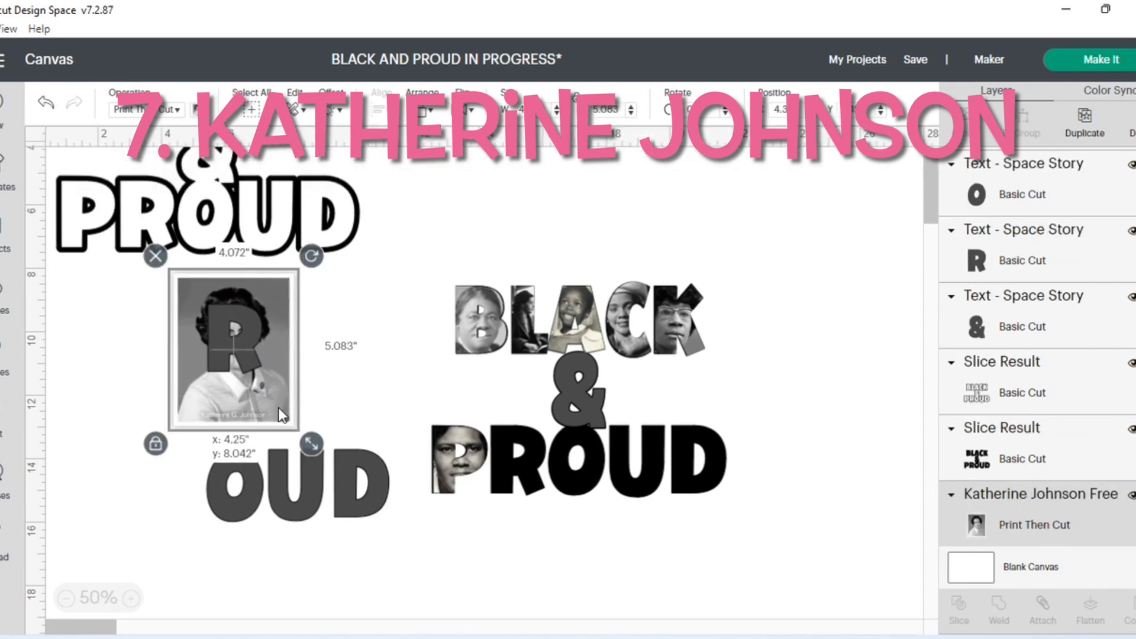
left_click(335, 381)
- Slice the gray R with the Katherine Johnson image and delete the leftover image with the R-shaped hole
left_click(175, 285)
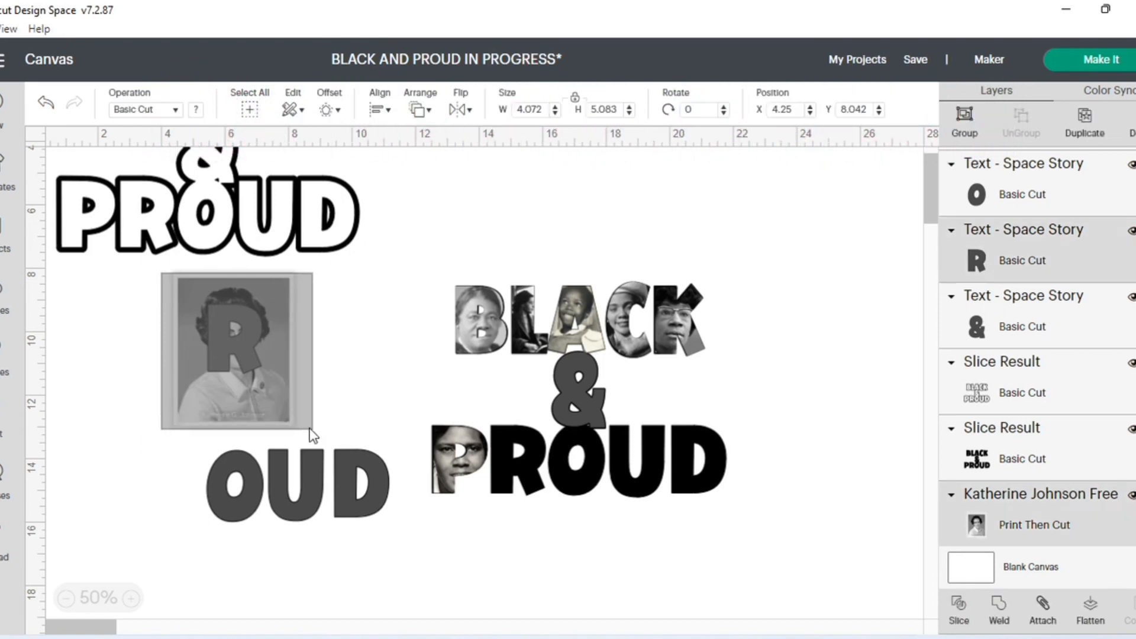
left_click(947, 604)
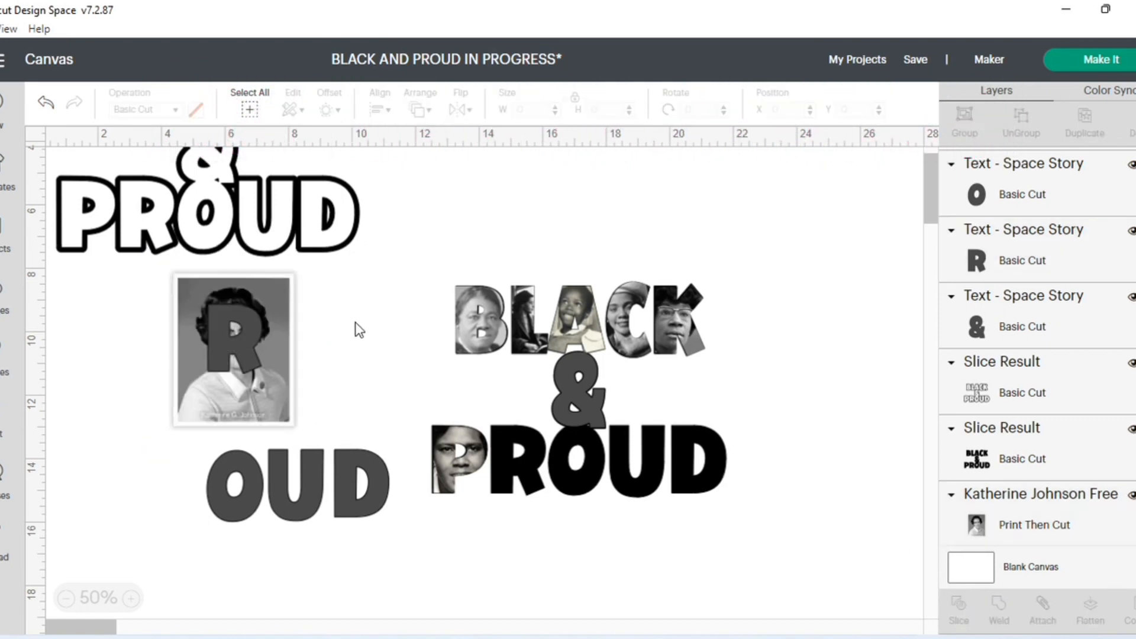
left_click_drag(258, 380, 349, 374)
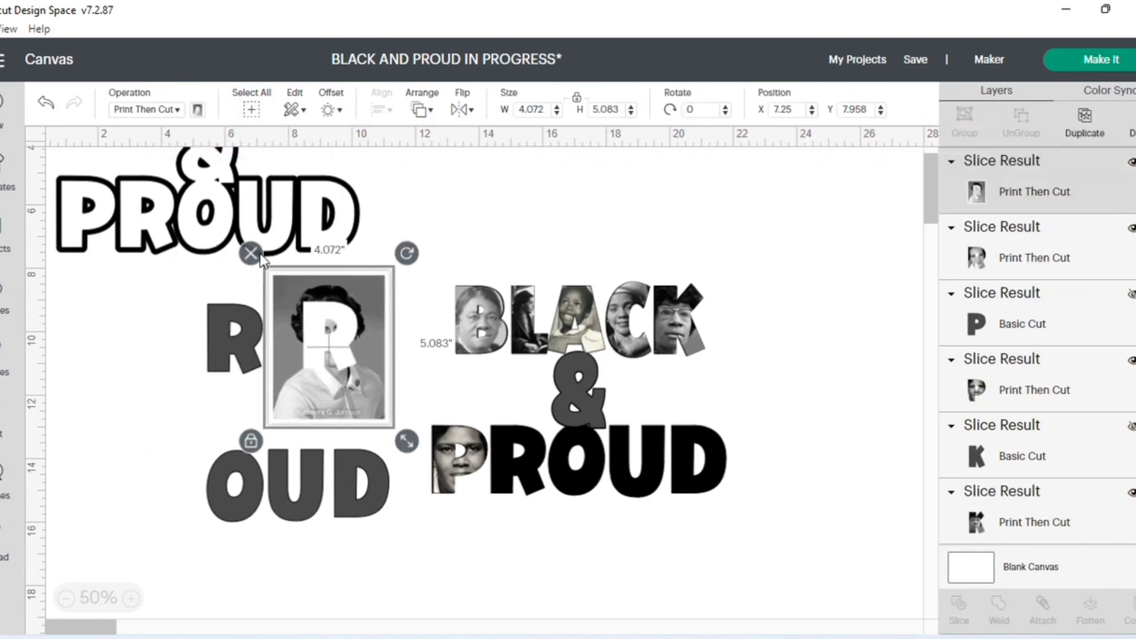
left_click(252, 255)
- Hide the gray R layer and place the portrait-filled R over the solid black R at about X 14.417, Y 12.979
left_click(246, 336)
left_click_drag(247, 337, 325, 338)
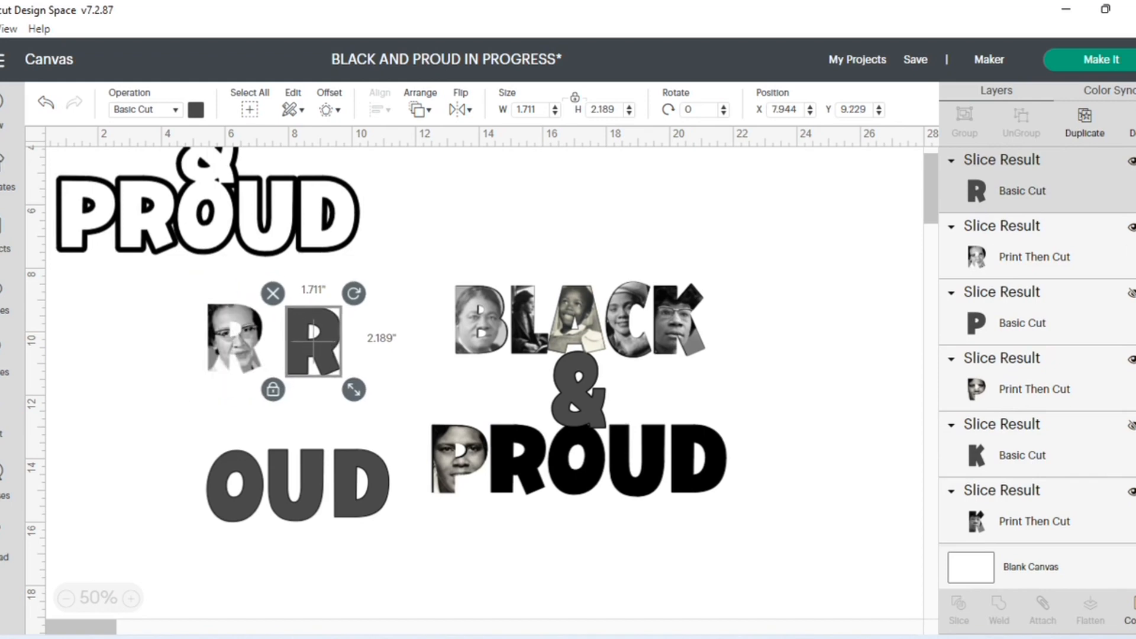
left_click(1132, 164)
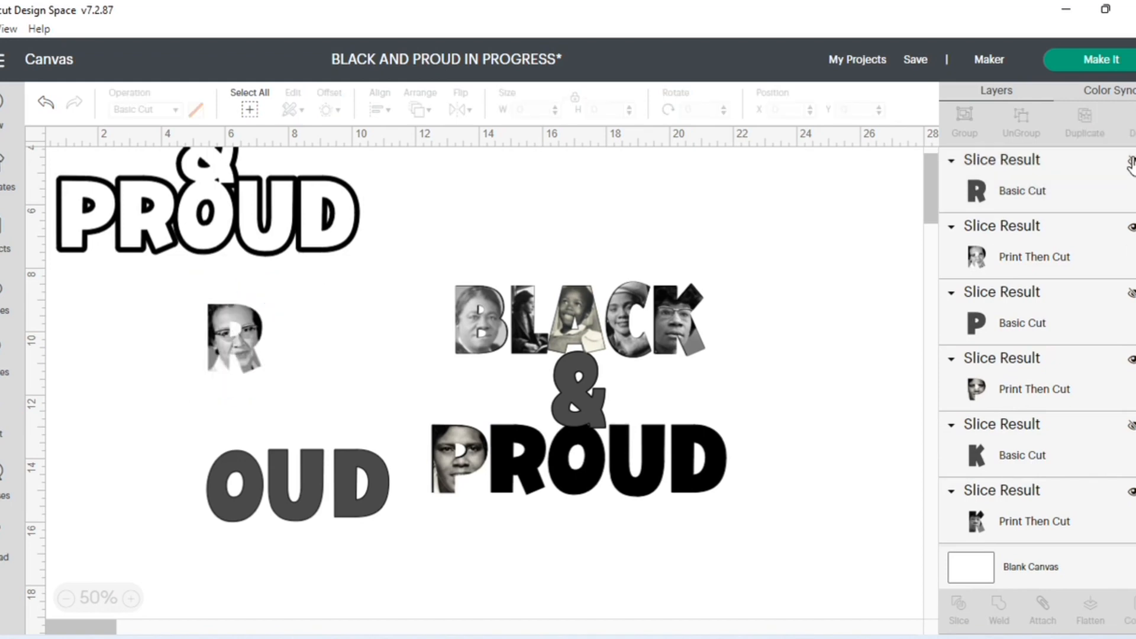
left_click_drag(244, 343, 527, 464)
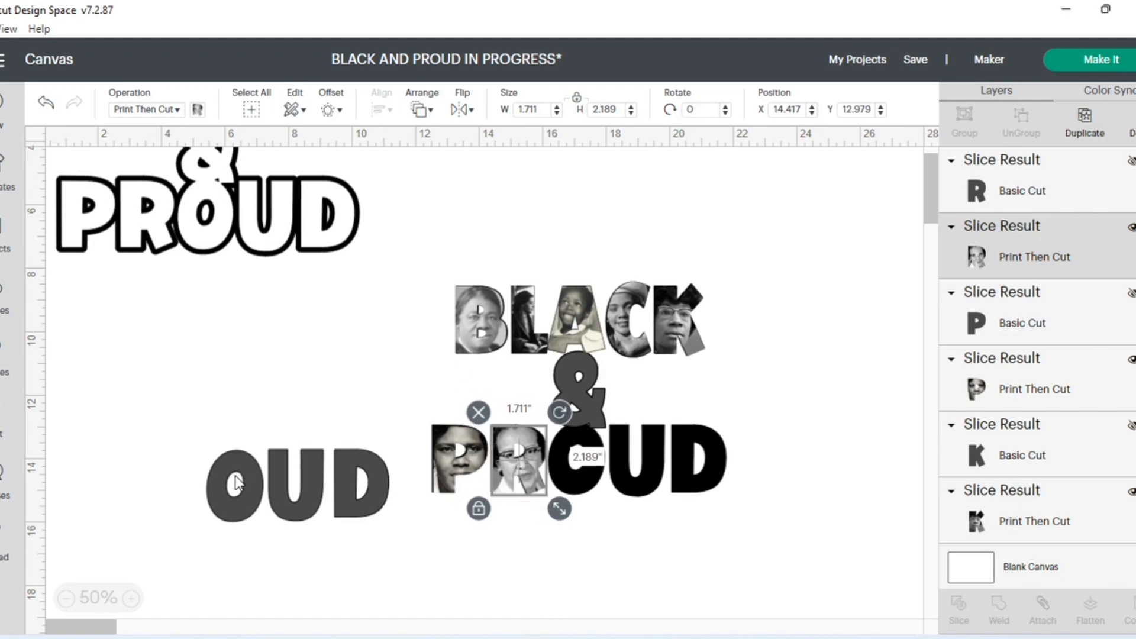
- Move the gray O away from the gray U and D and add the uploaded Dorothy Height image to the canvas
left_click_drag(237, 482, 206, 346)
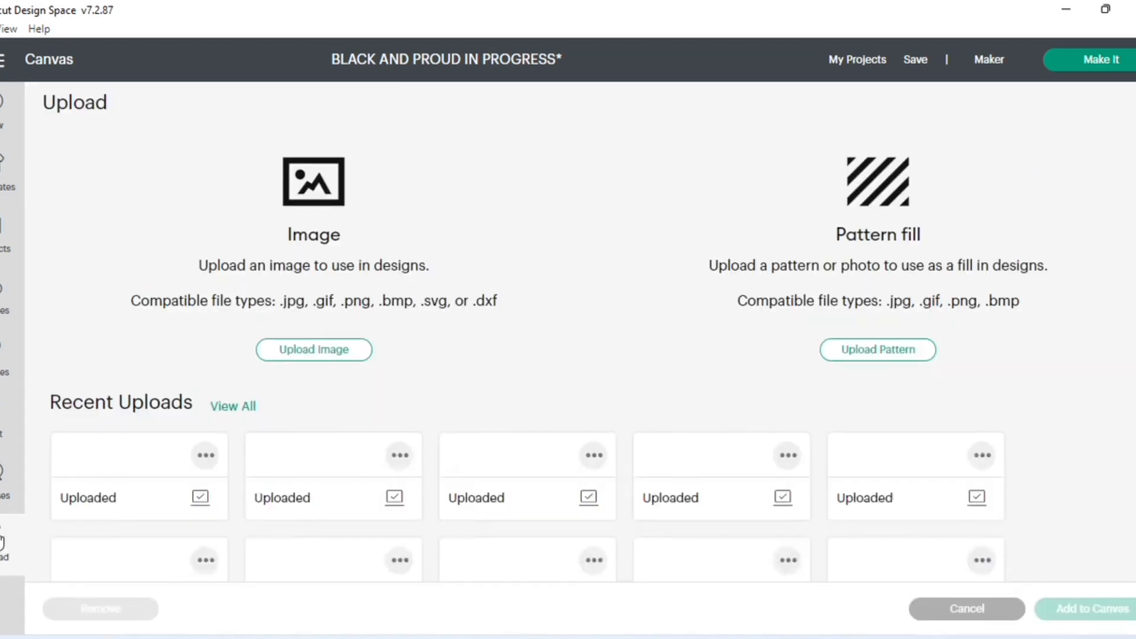
left_click(7, 542)
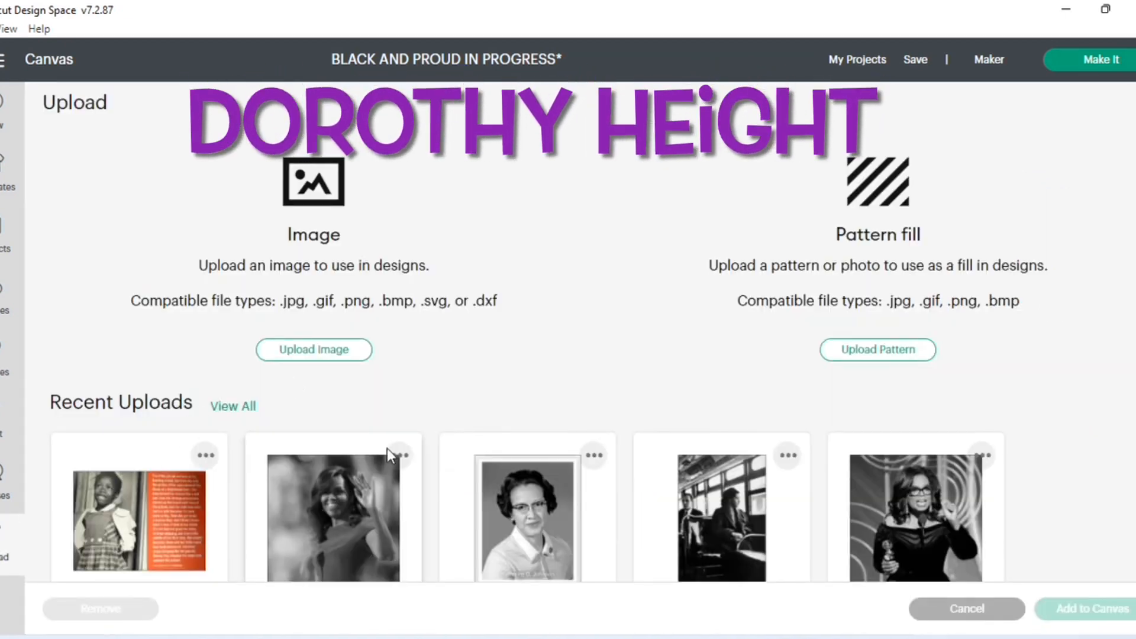
scroll(645, 442, "down", 3)
scroll(649, 438, "down", 3)
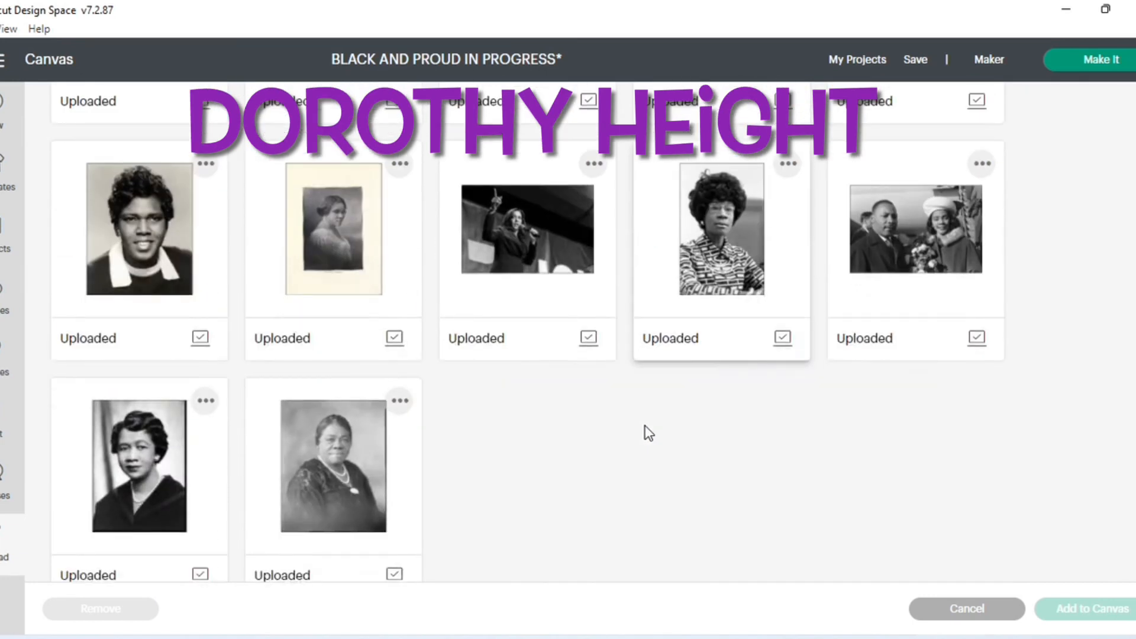
left_click(110, 474)
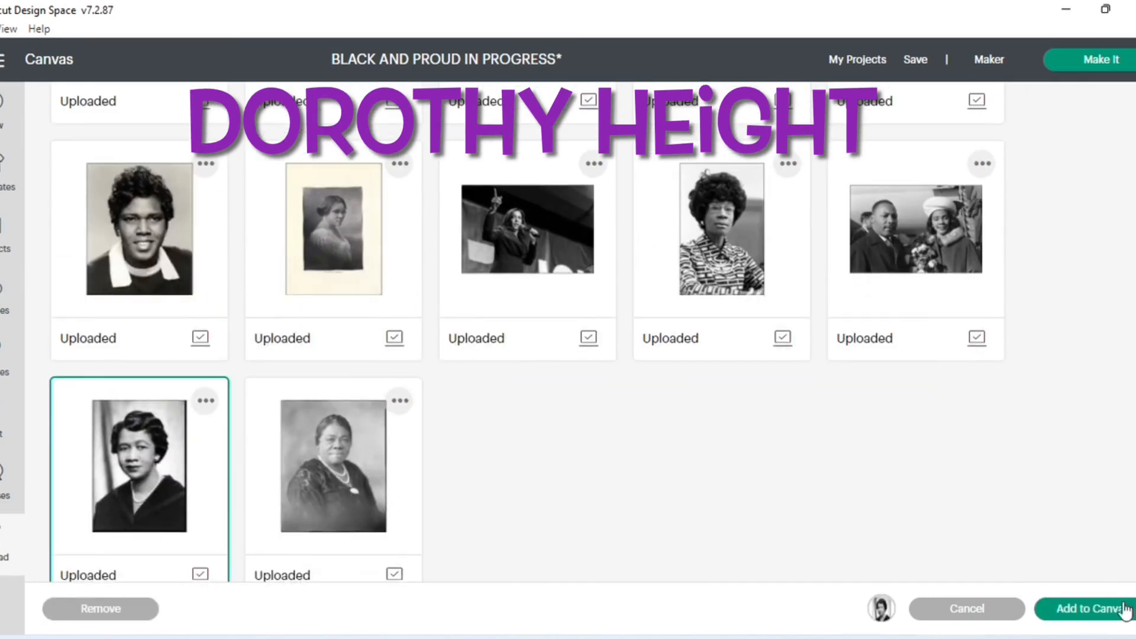
left_click(1125, 609)
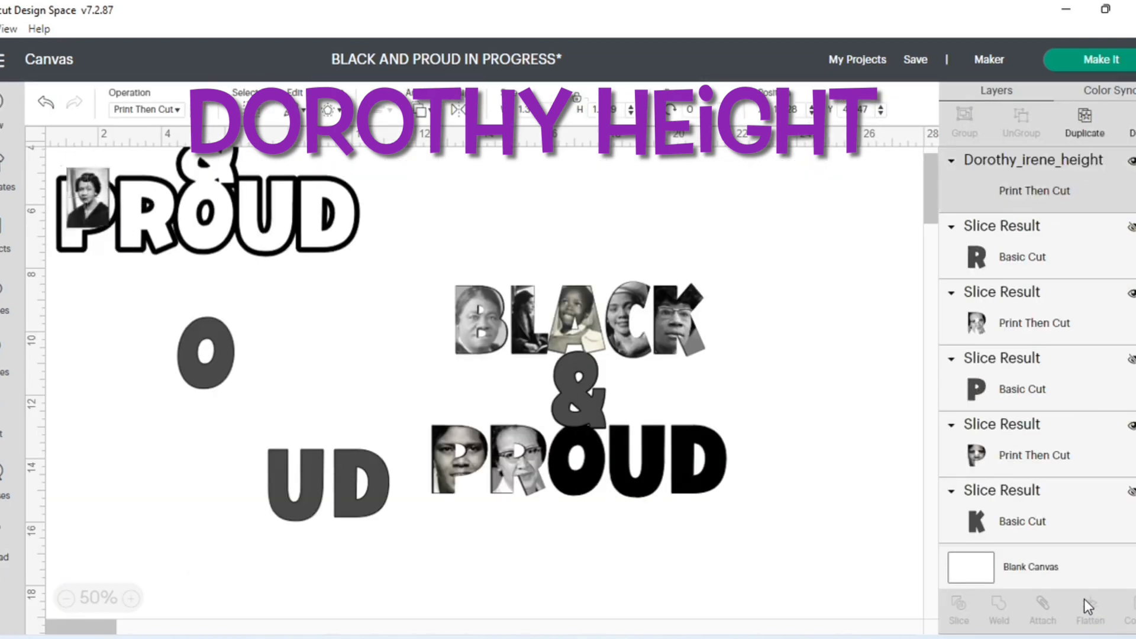
- Move the Dorothy Height image beside the gray O and enlarge it to about 2.868 × 4.042 in
left_click_drag(88, 204, 123, 328)
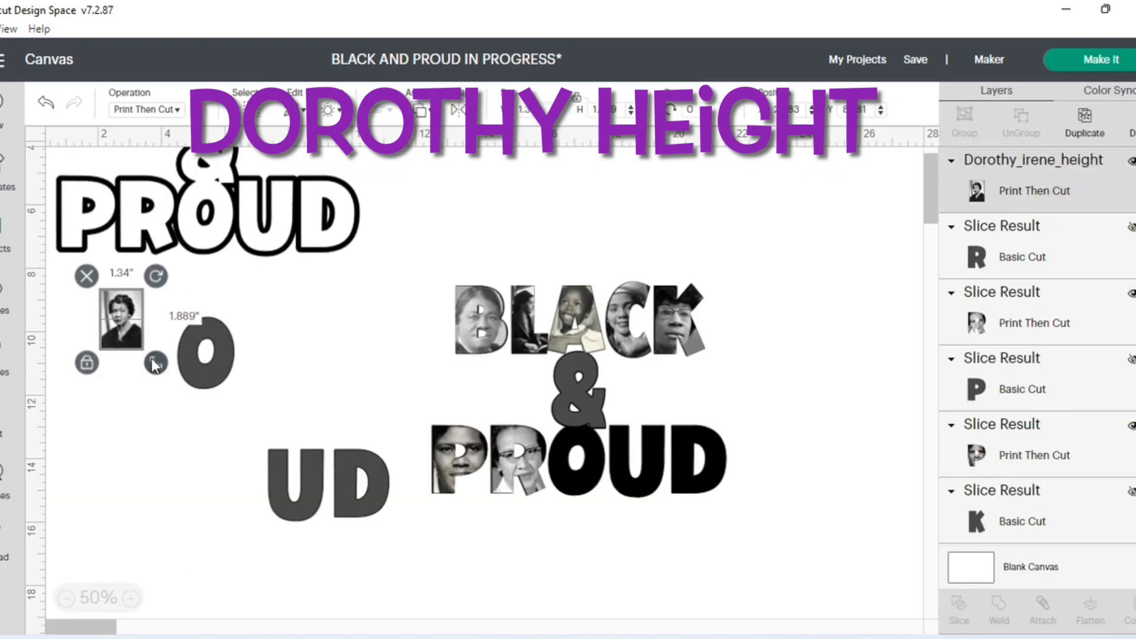
left_click_drag(155, 363, 204, 431)
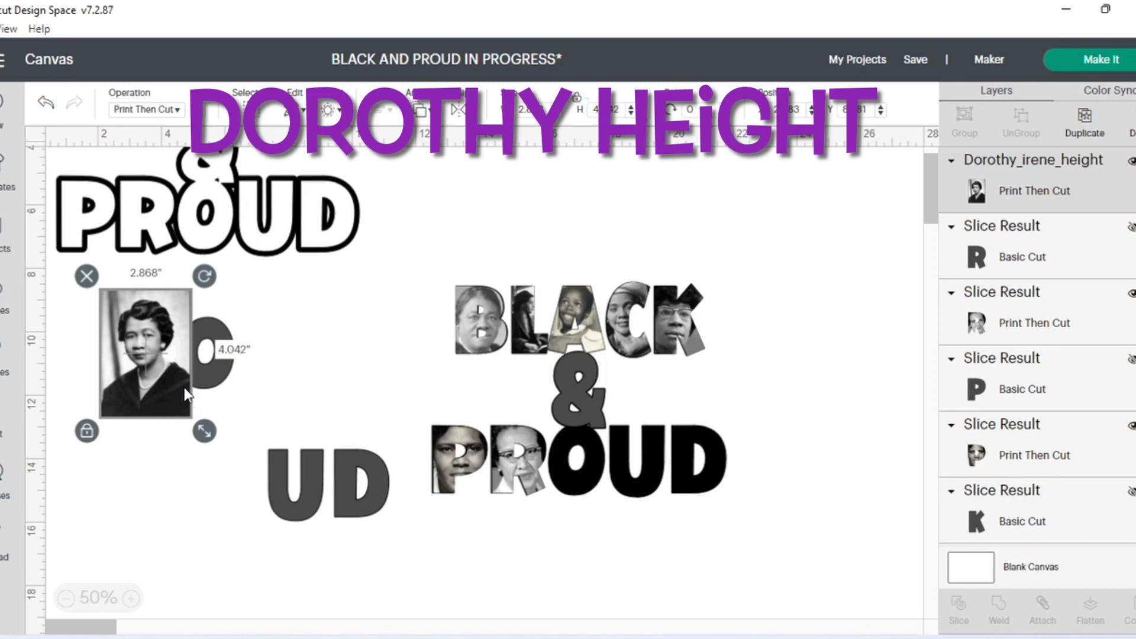
- Send the Dorothy Height image to the back and place the gray O over her face
left_click_drag(147, 332, 128, 344)
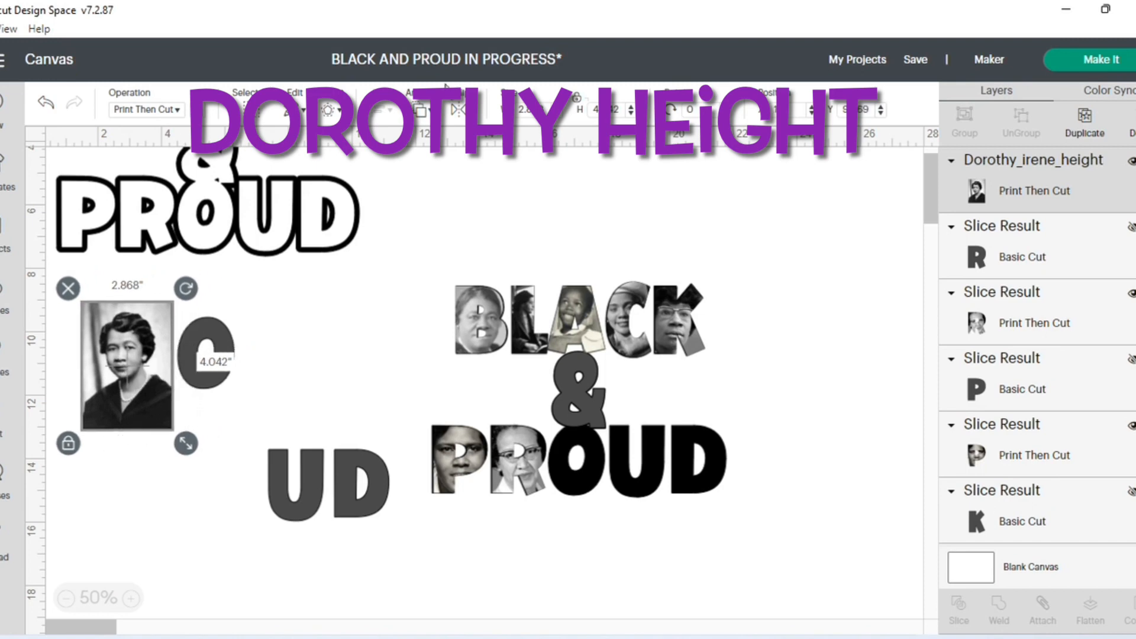
left_click(421, 110)
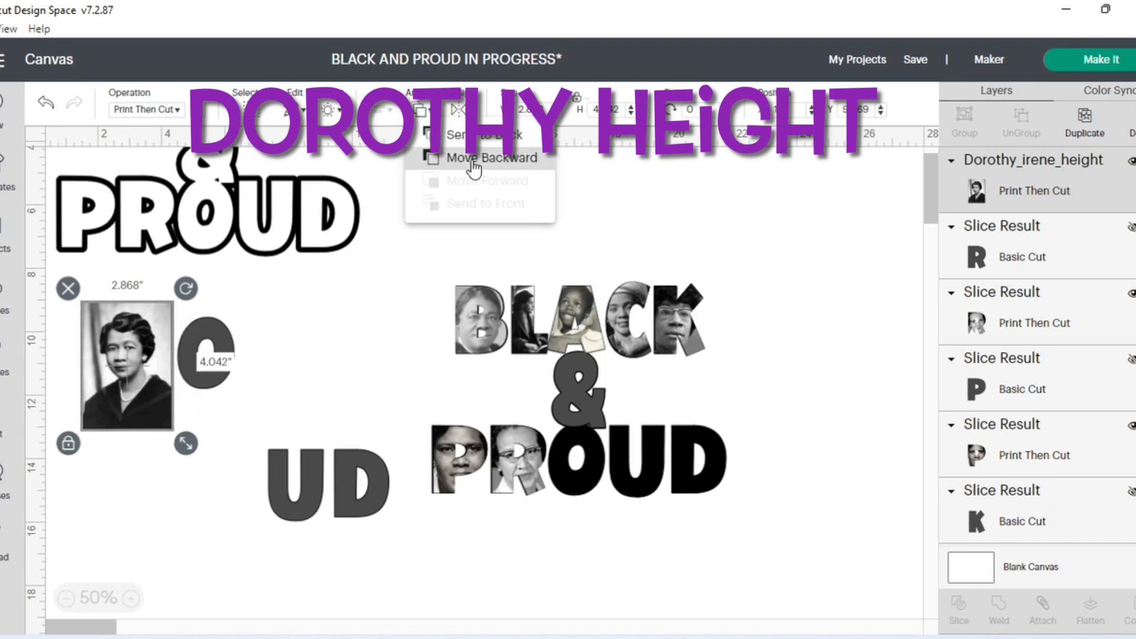
left_click(473, 161)
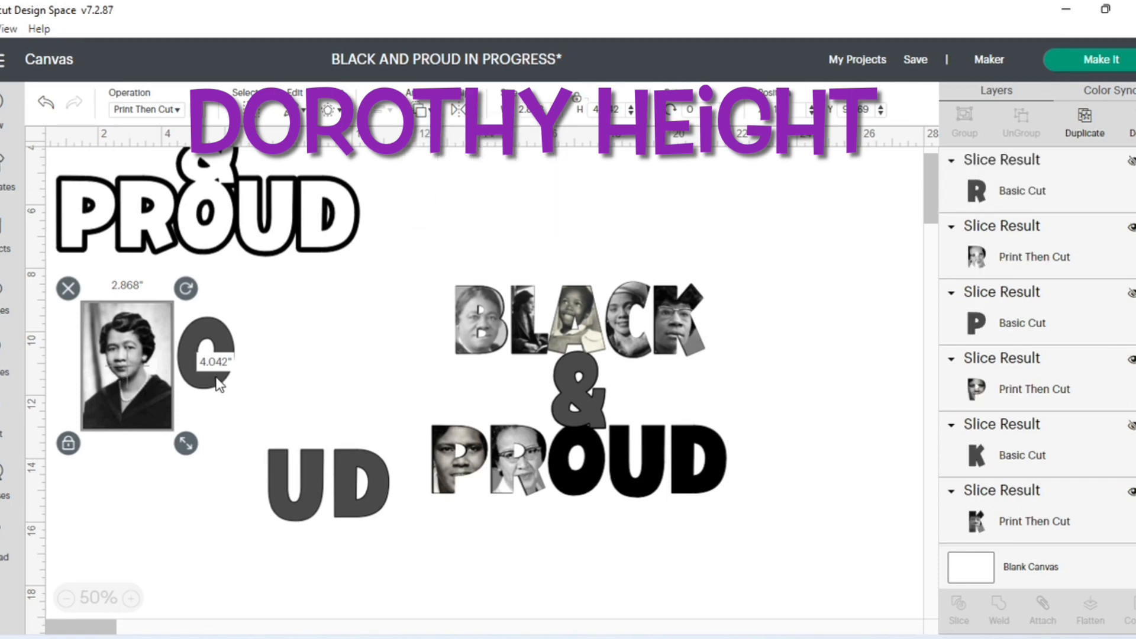
left_click_drag(219, 384, 132, 372)
left_click(195, 411)
left_click(159, 409)
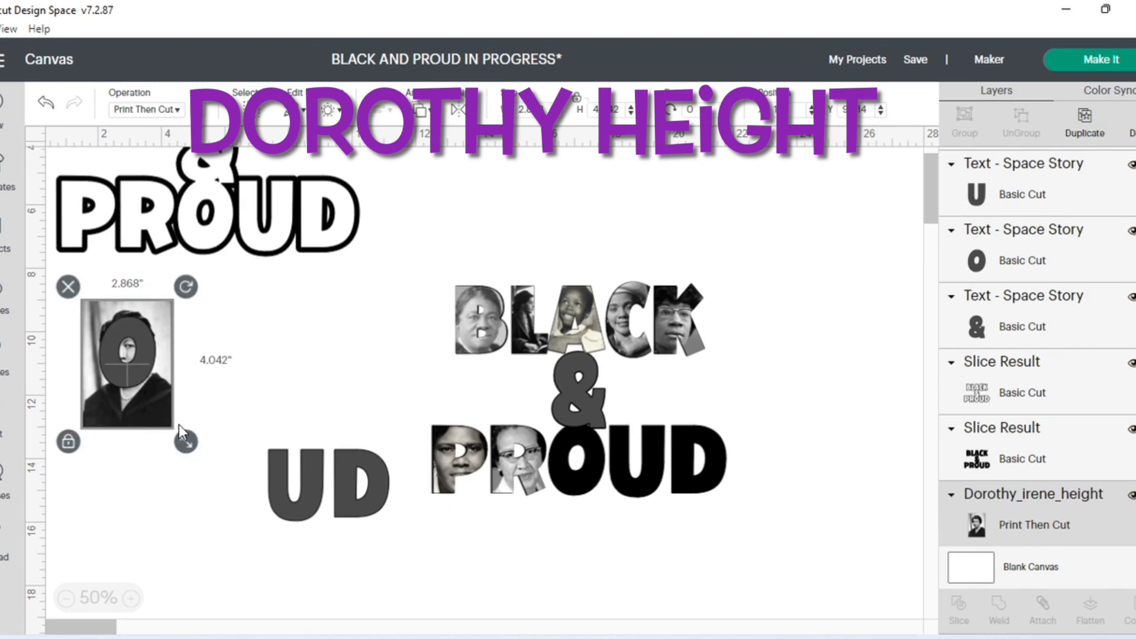
- Resize the Dorothy Height image behind the gray O to about 2.749 × 3.874 in
mouse_move(175, 422)
left_mouse_down()
mouse_move(168, 408)
mouse_move(196, 440)
mouse_move(159, 416)
mouse_move(171, 408)
left_mouse_up()
left_click(170, 405)
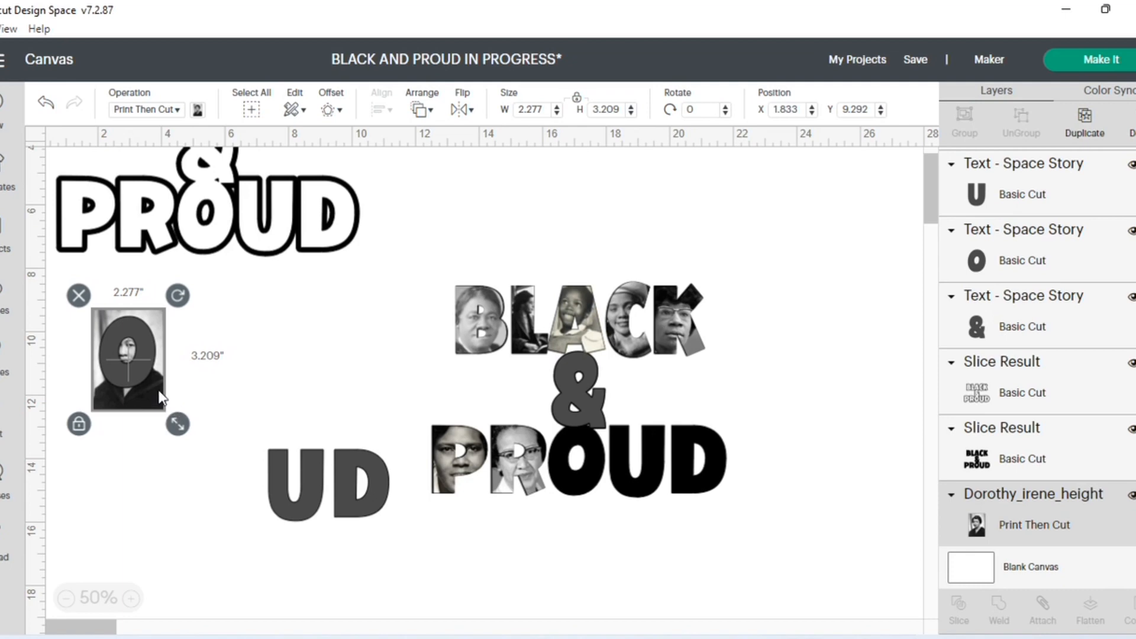
left_click_drag(173, 405, 201, 449)
left_click_drag(172, 410, 162, 404)
left_click(196, 388)
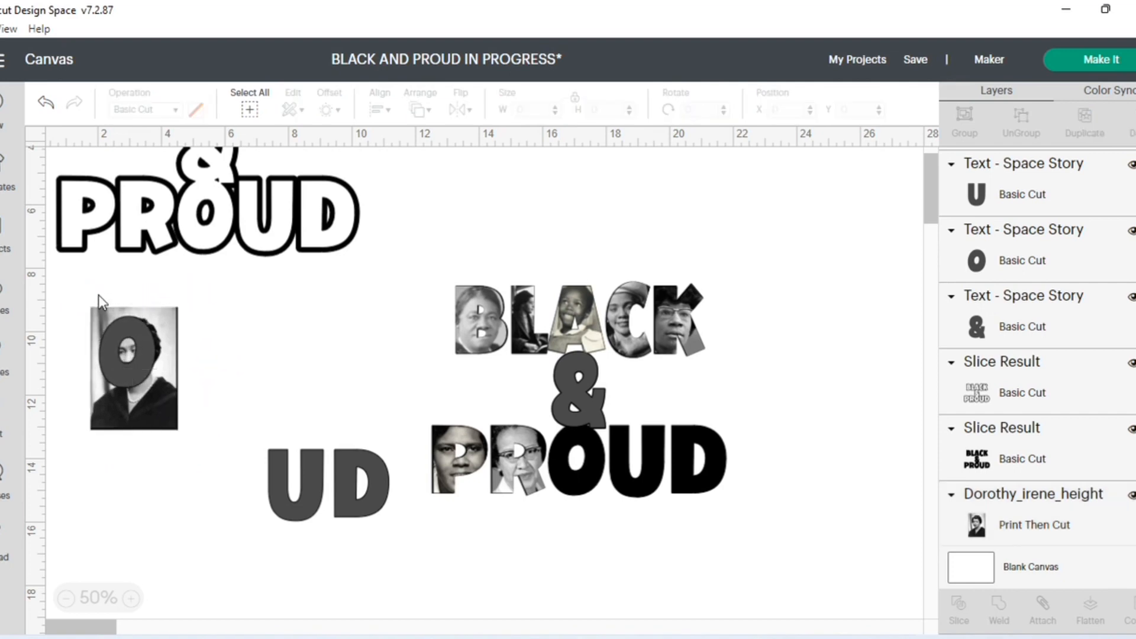
- Slice the gray O with the Dorothy Height image and delete the leftover image with the O-shaped hole
left_click_drag(71, 290, 187, 445)
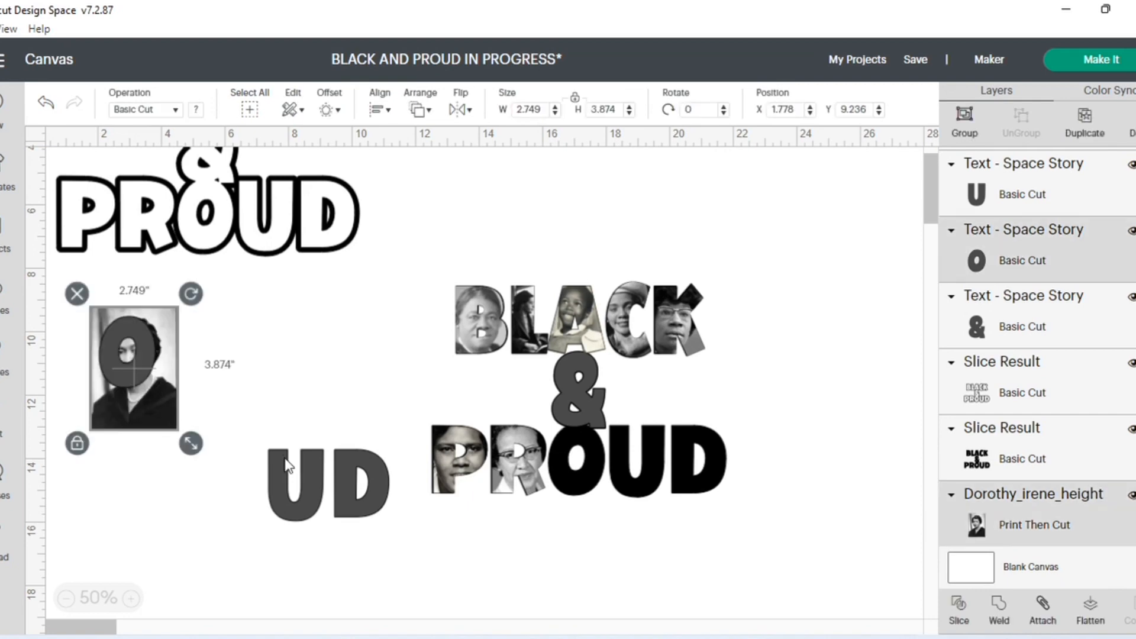
left_click(960, 616)
left_click_drag(127, 396, 274, 385)
key("Delete")
- Move the gray O aside, hide its layer, and place the portrait-filled O over the solid black O in PROUD
left_click_drag(127, 352, 250, 354)
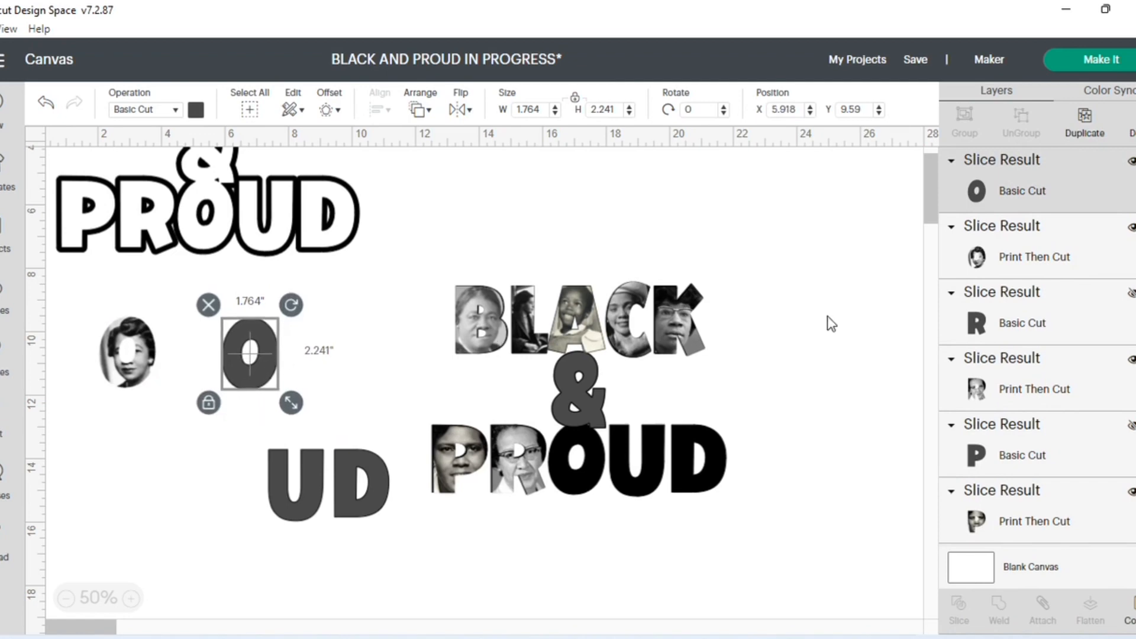
left_click(1132, 164)
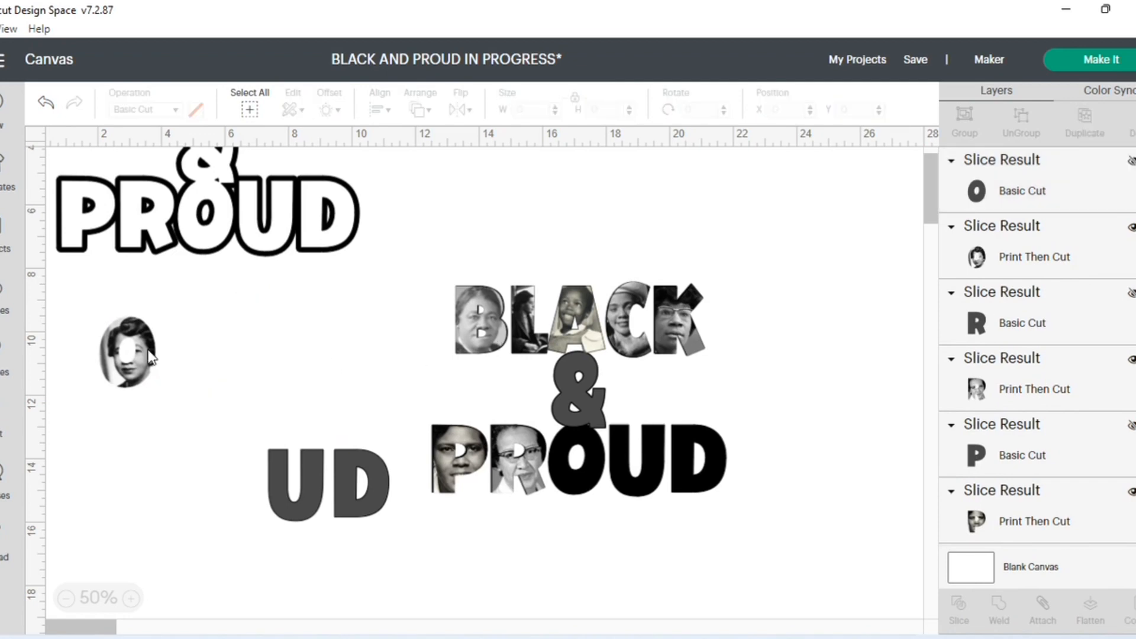
left_click_drag(141, 355, 588, 459)
- Move the gray U away from the gray D and look through the recent uploads for a Maya Angelou portrait
left_click_drag(302, 490, 206, 419)
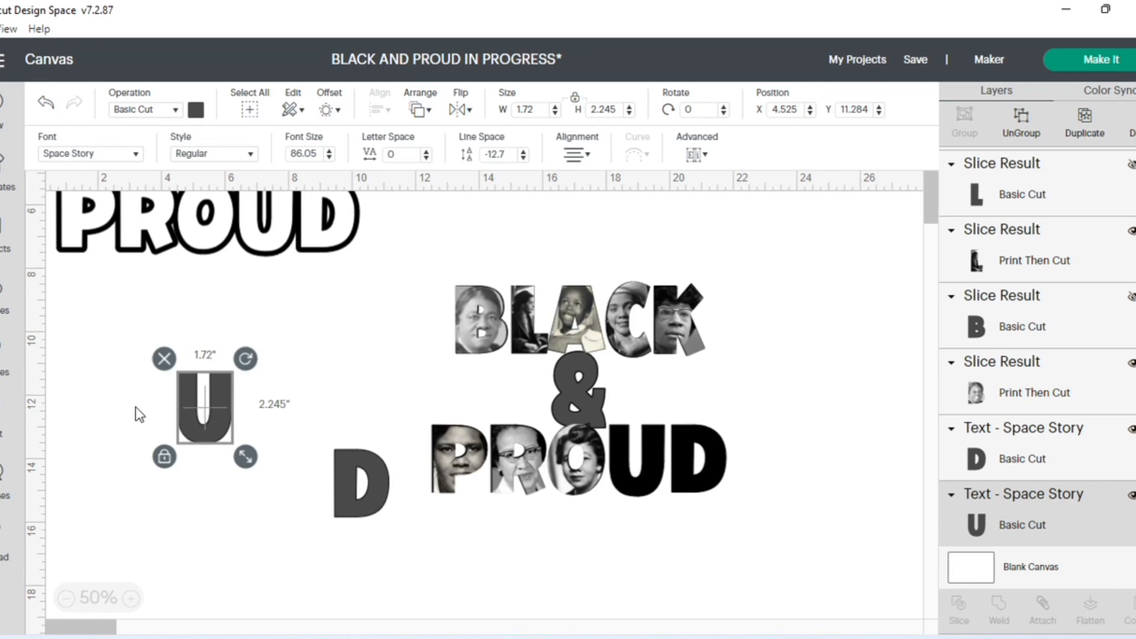
left_click(4, 536)
scroll(604, 429, "down", 6)
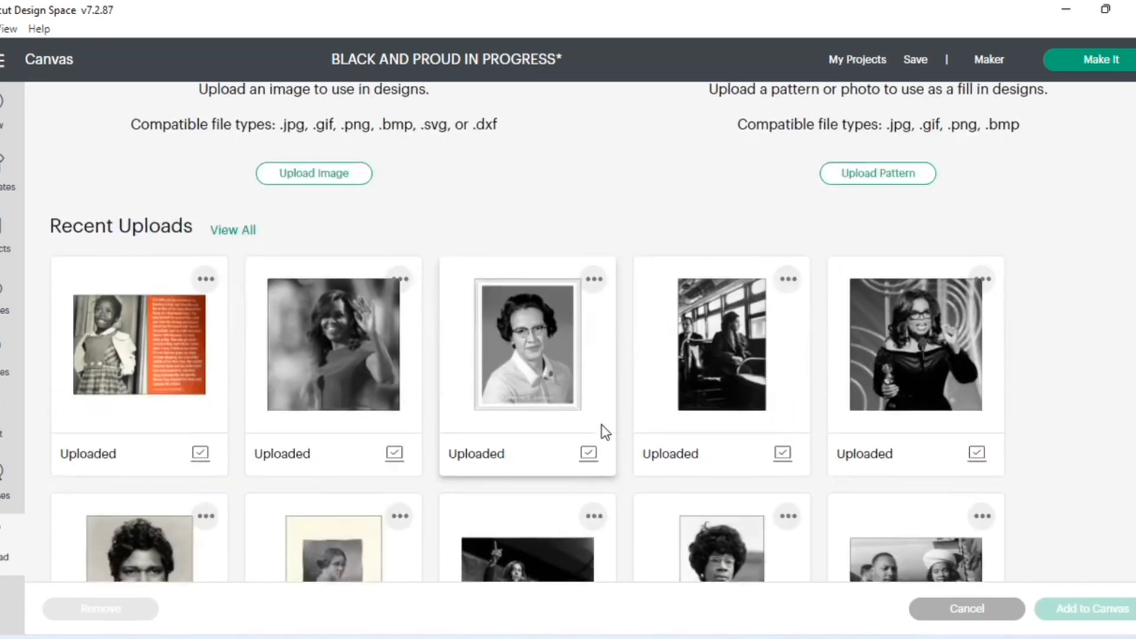
scroll(603, 429, "down", 3)
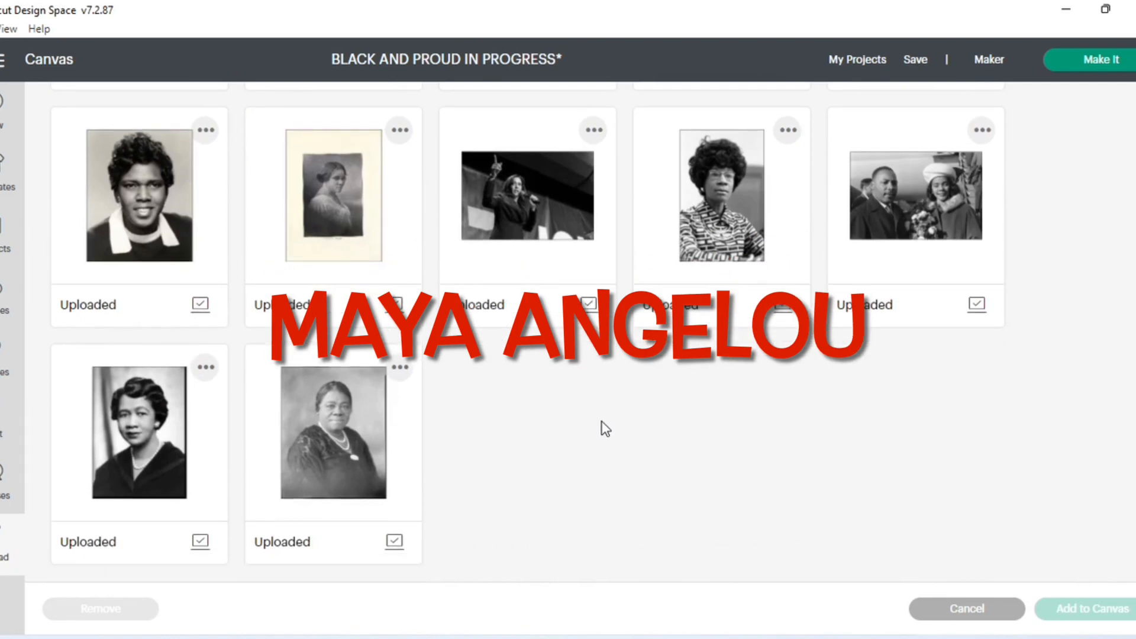
scroll(603, 427, "up", 9)
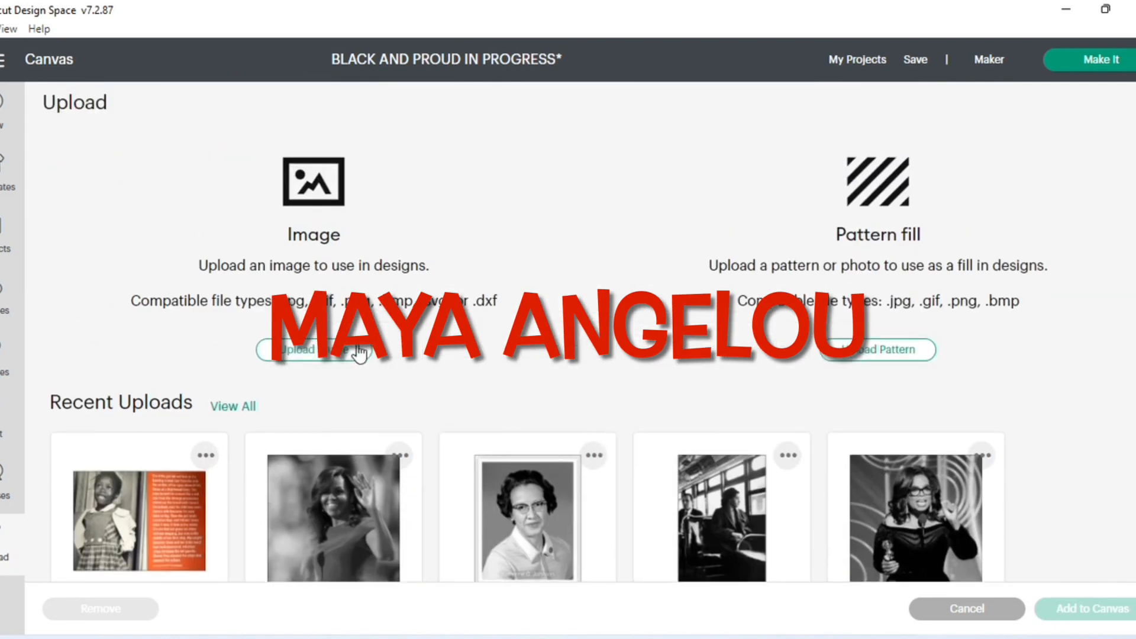
left_click(317, 349)
left_click(596, 349)
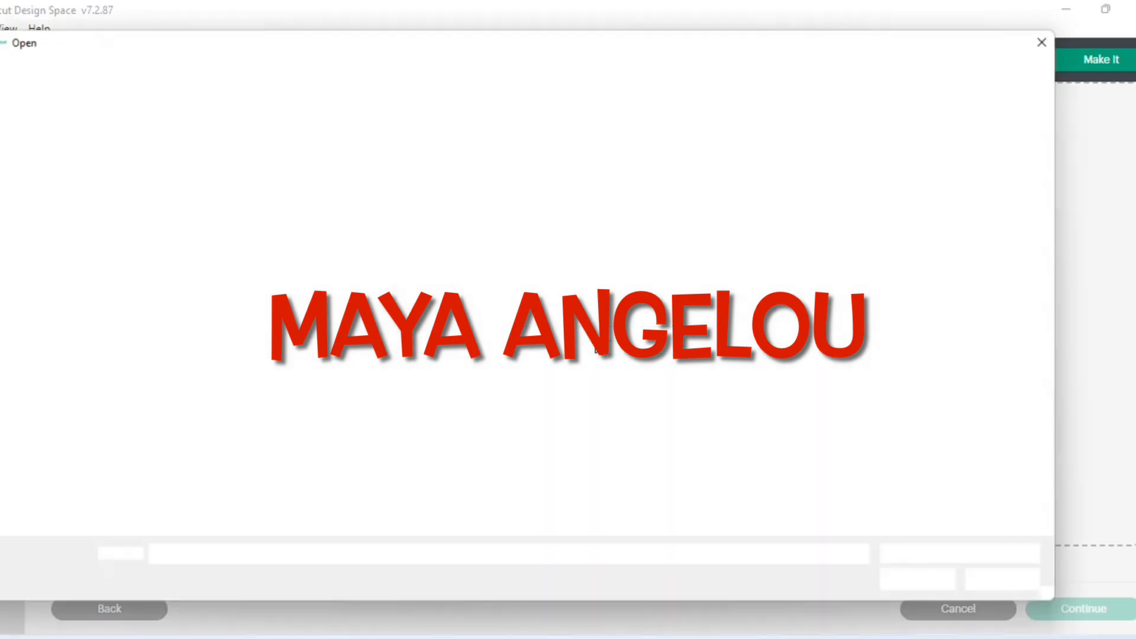
left_click(998, 590)
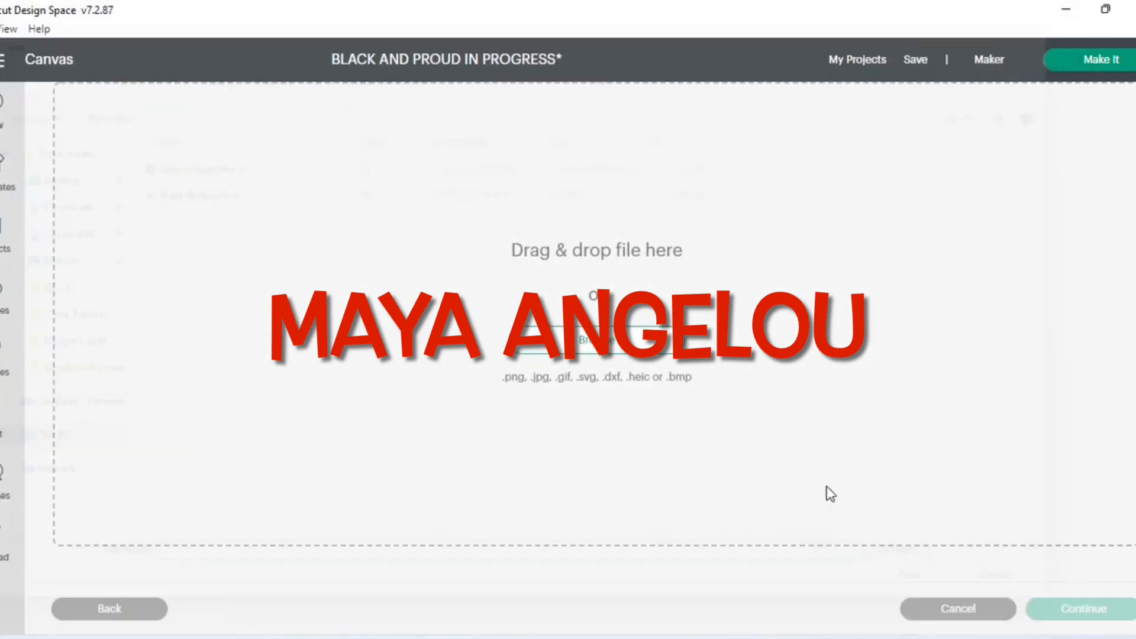
left_click(932, 610)
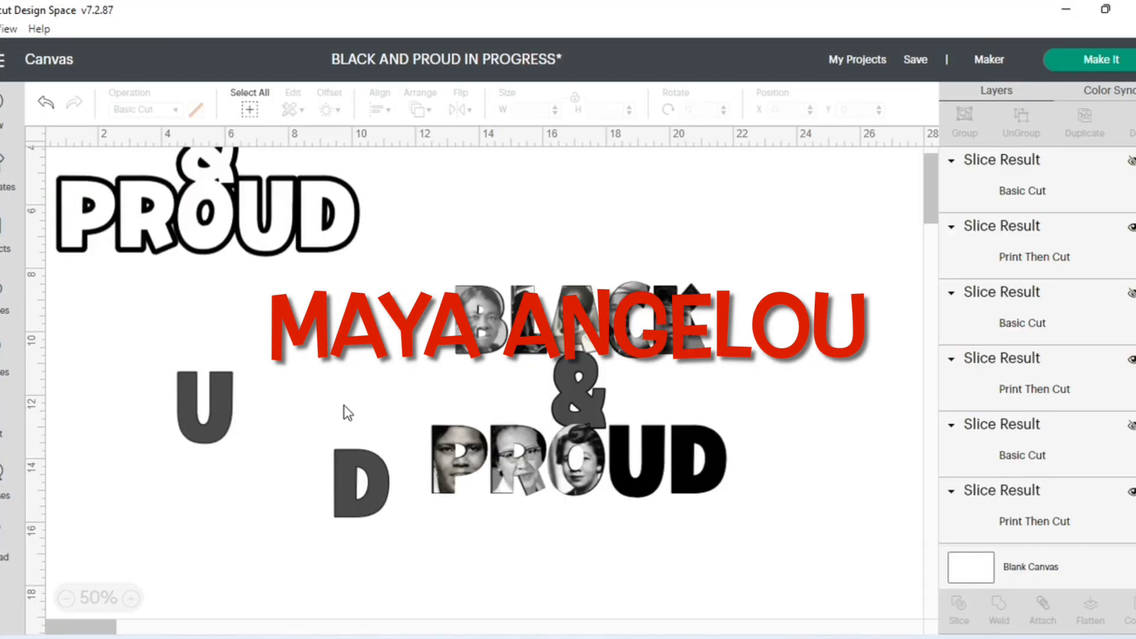
- Find the Maya Angelou portrait among all uploaded images and add it to the canvas
left_click(35, 518)
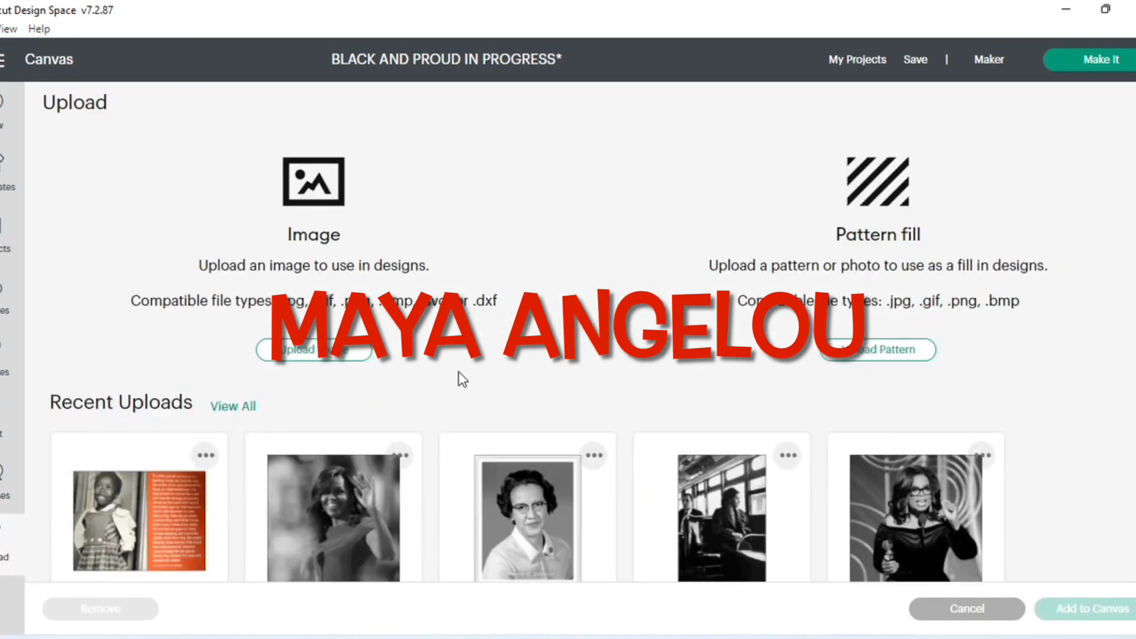
left_click(234, 406)
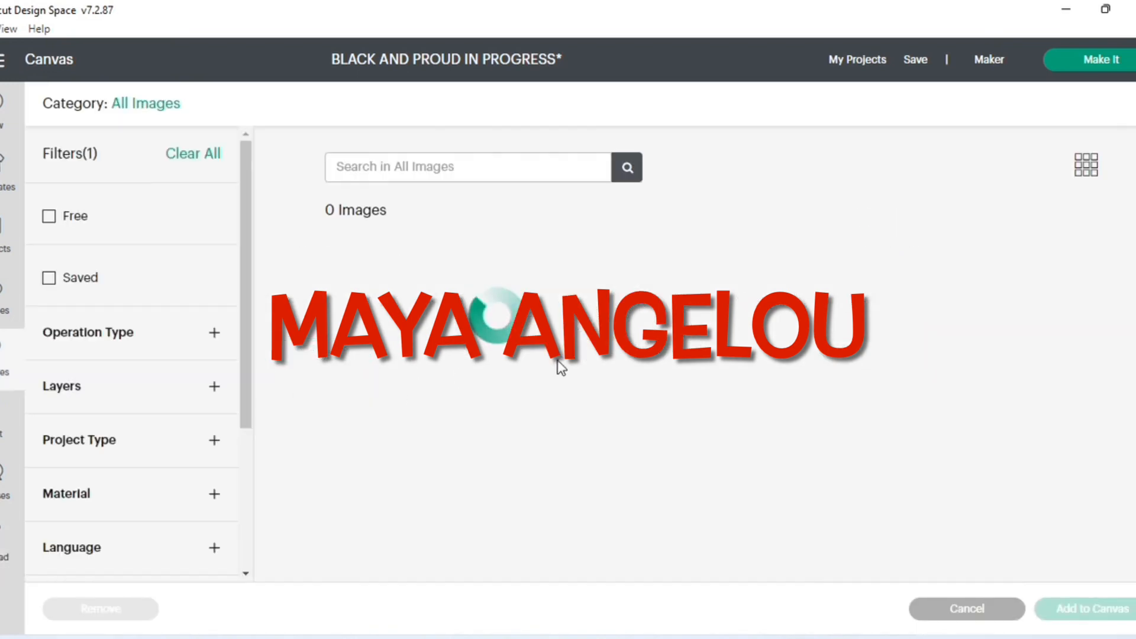
scroll(557, 361, "down", 3)
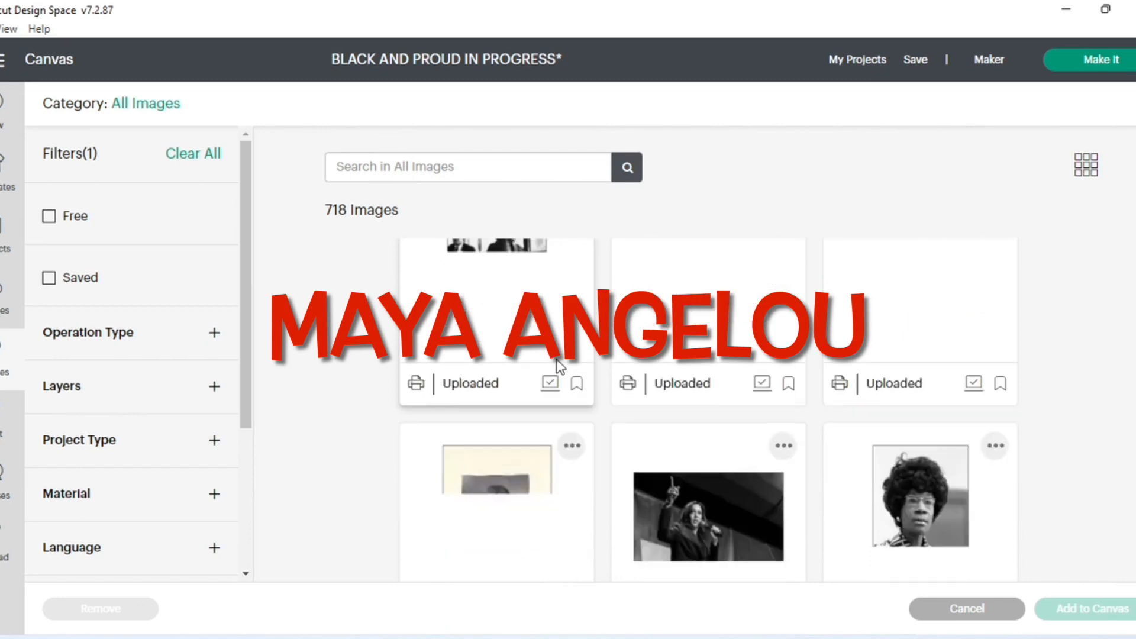
scroll(556, 364, "down", 3)
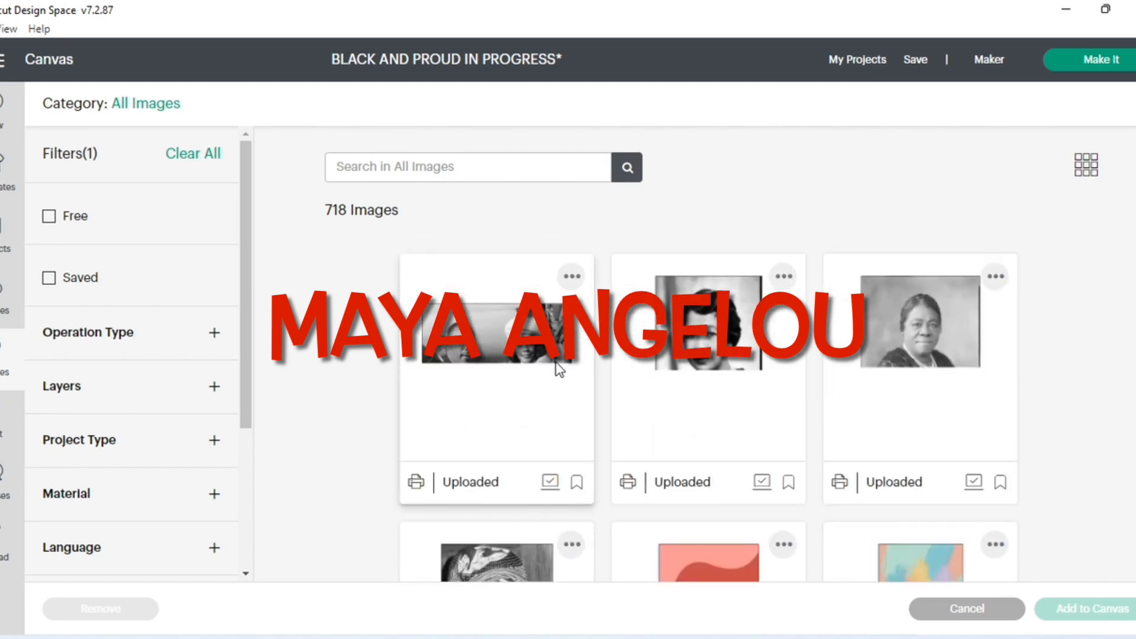
left_click(506, 435)
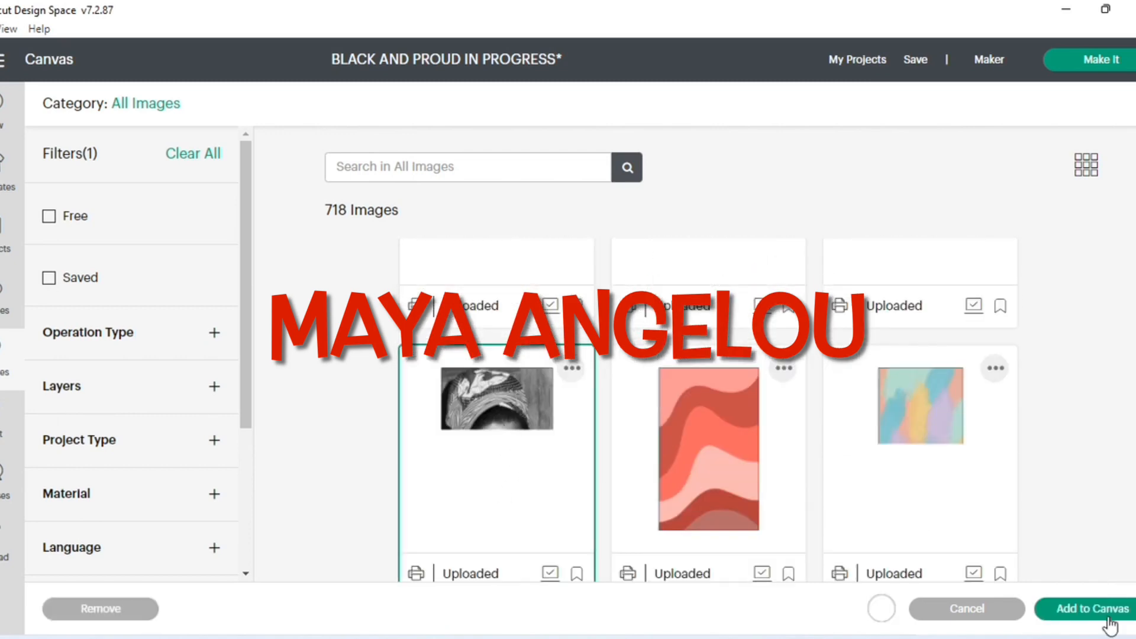
left_click(1085, 609)
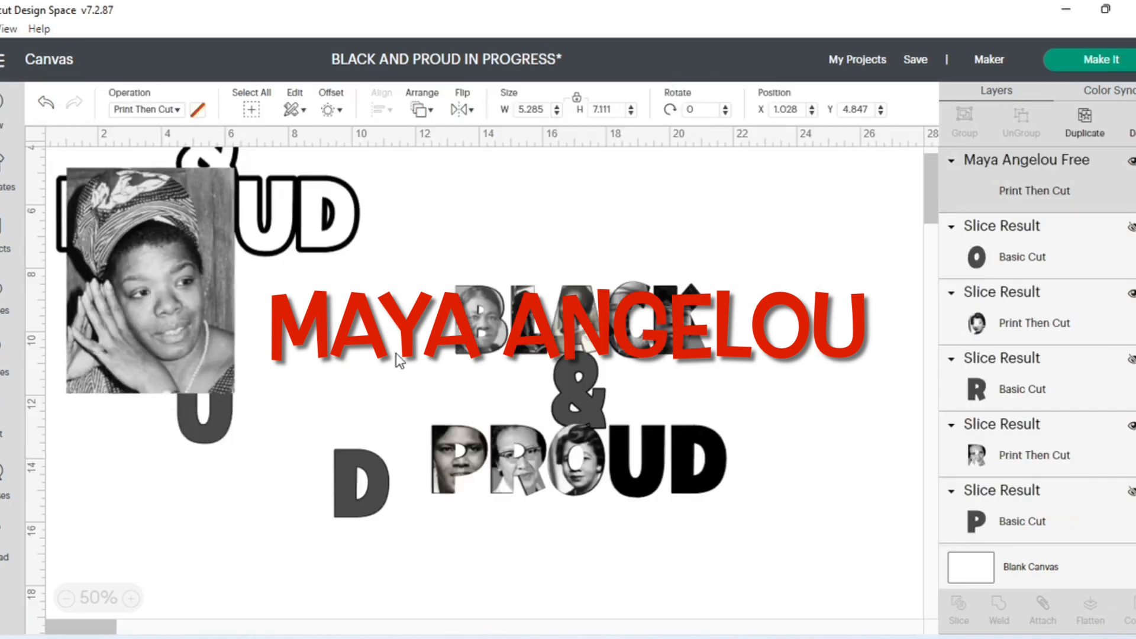
- Position the Maya Angelou image and the gray U side by side below the outlined PROUD, and send the image to the back
left_click_drag(183, 283, 182, 407)
left_click_drag(225, 438, 315, 406)
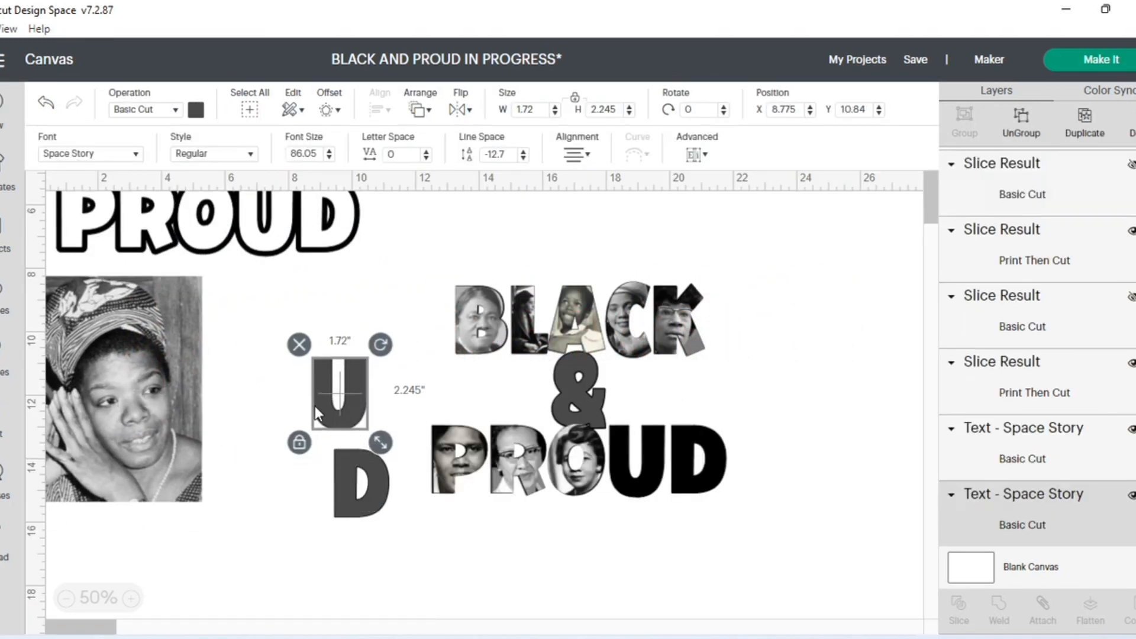
left_click_drag(132, 408, 200, 406)
left_click_drag(307, 419, 343, 378)
left_click(190, 370)
left_click(422, 109)
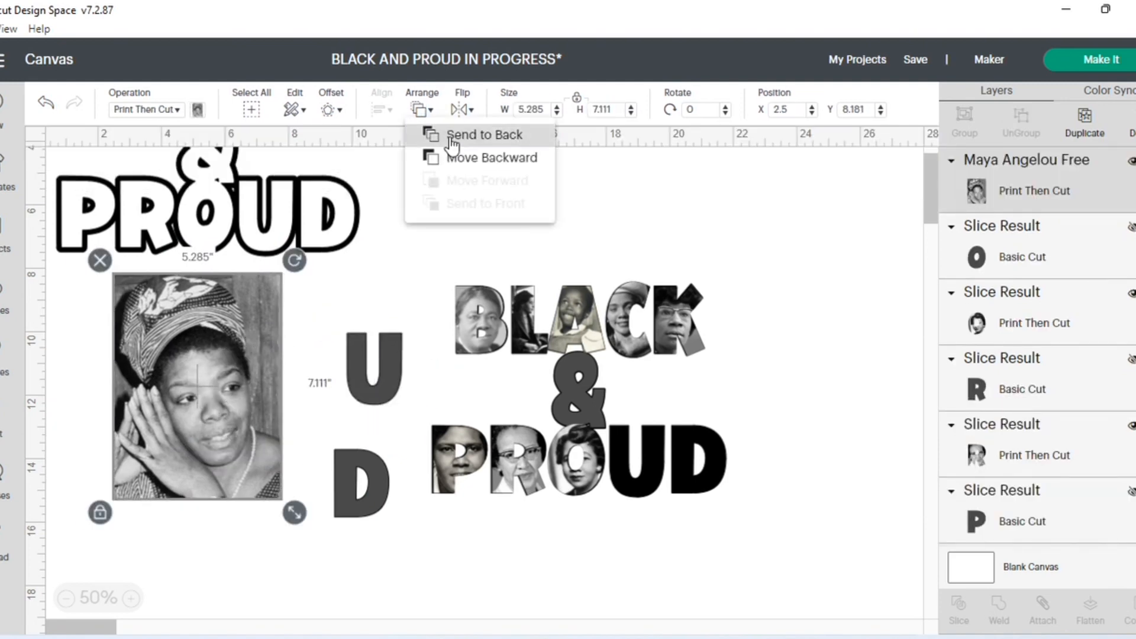
left_click(468, 137)
- Place the gray U over Maya Angelou's face and shrink the image to about 4.542 × 6.111 in
left_click_drag(348, 385, 190, 393)
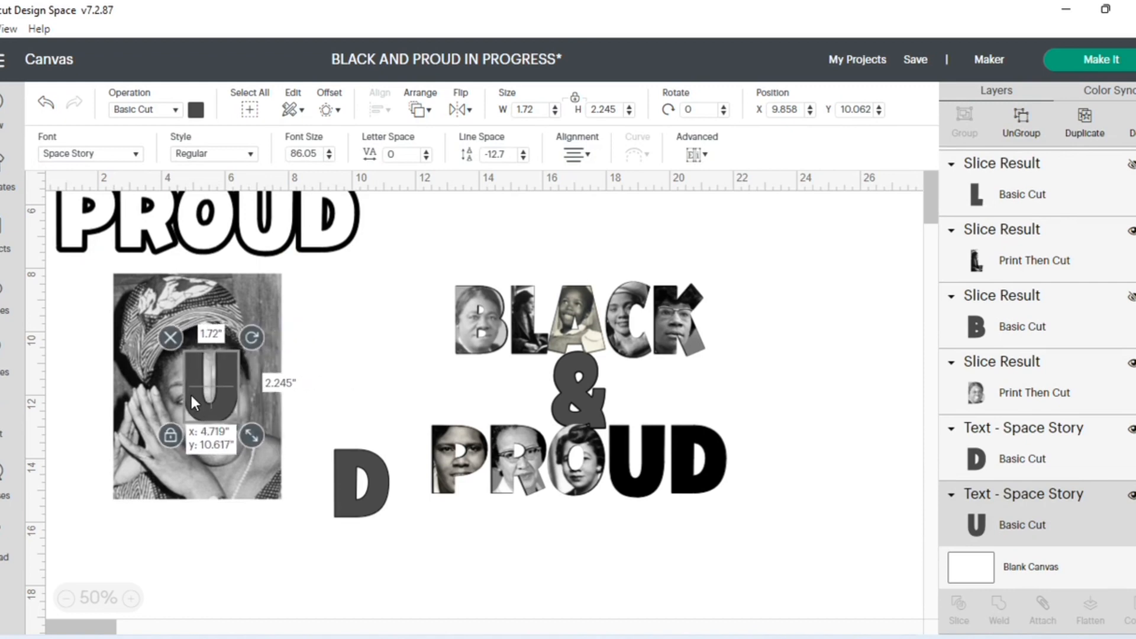
left_click(233, 488)
left_click_drag(287, 516, 254, 452)
left_click(335, 364)
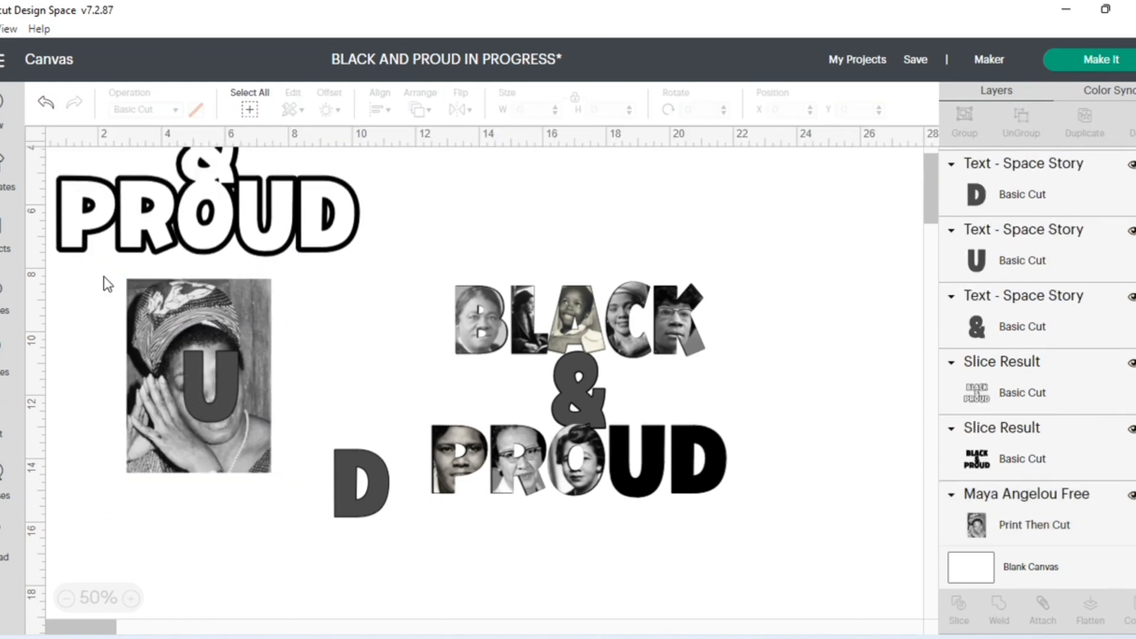
- Slice the gray U with the Maya Angelou image and place the portrait-filled U over the solid black U at about X 18.136, Y 12.979
left_click_drag(107, 284, 320, 510)
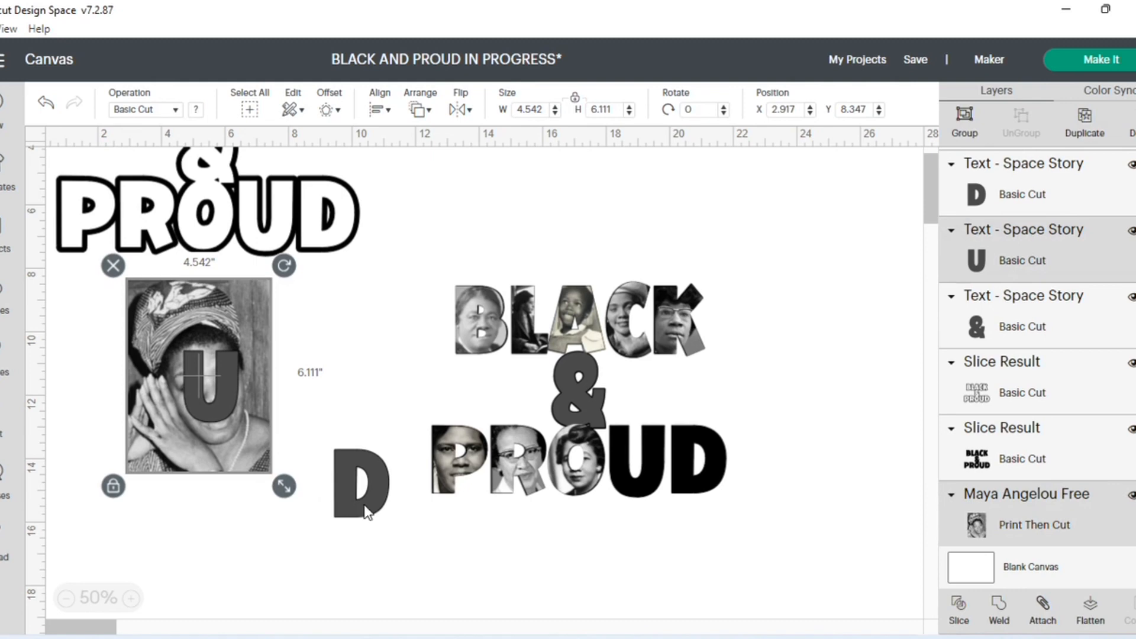
left_click(959, 609)
left_click_drag(233, 438, 371, 396)
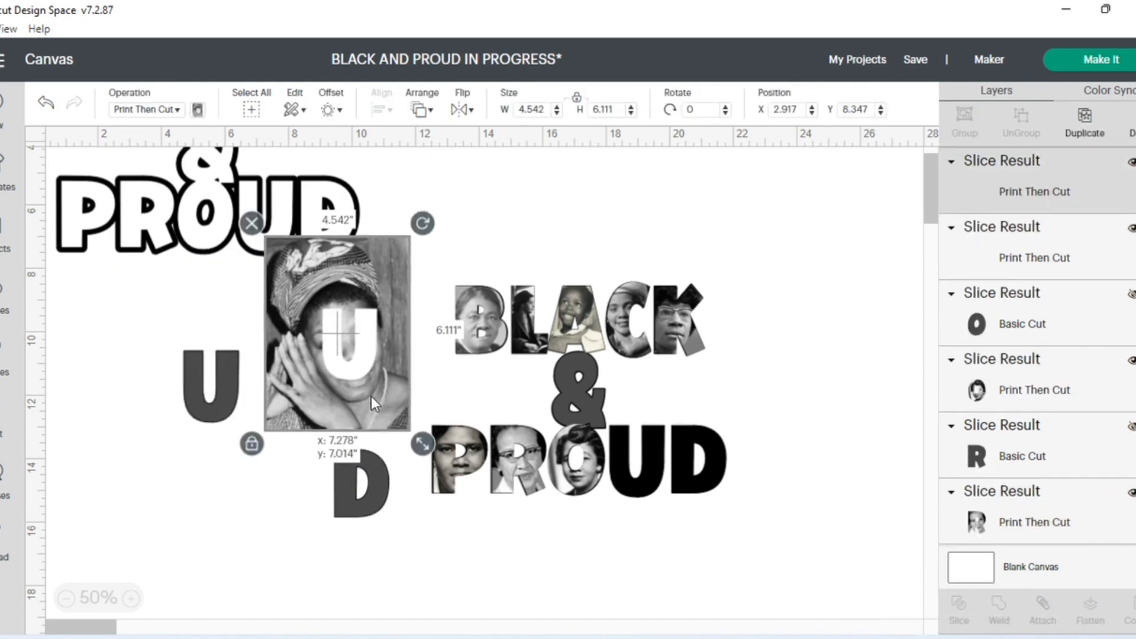
left_click_drag(218, 400, 645, 471)
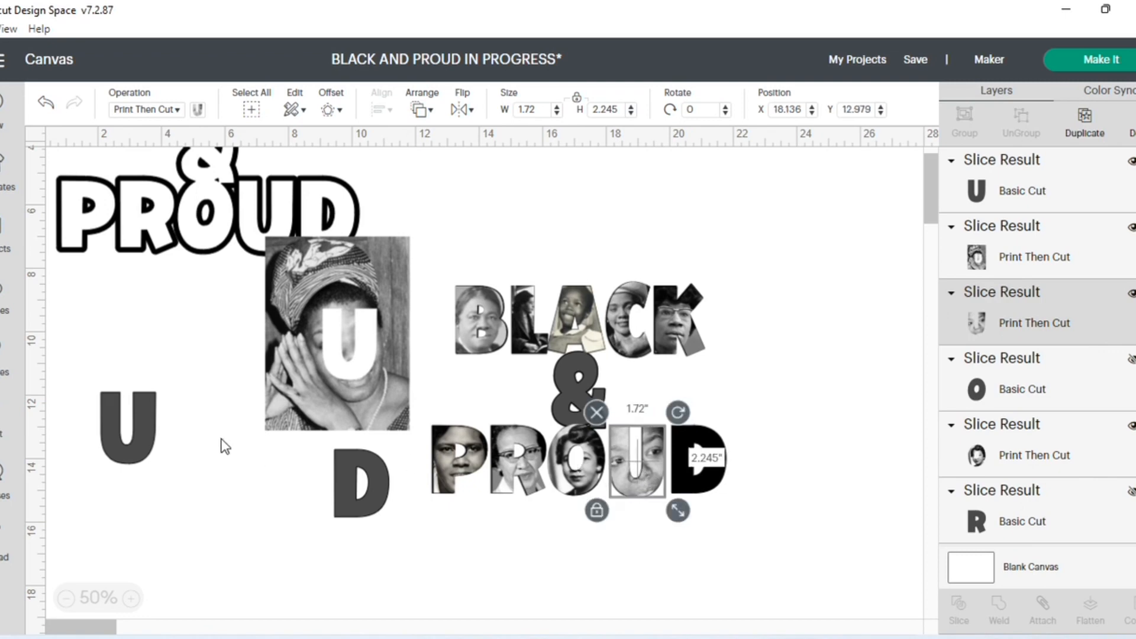
- Delete the leftover Maya Angelou image with the U-shaped hole and hide the gray U layer
left_click(286, 323)
left_click(257, 229)
left_click(143, 432)
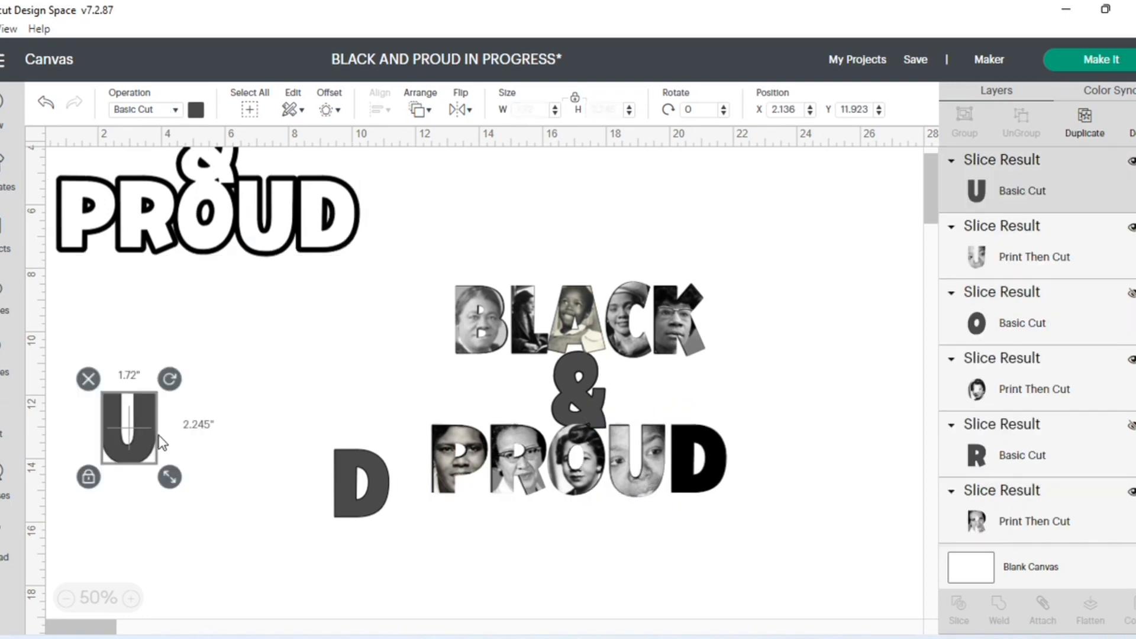
key("Delete")
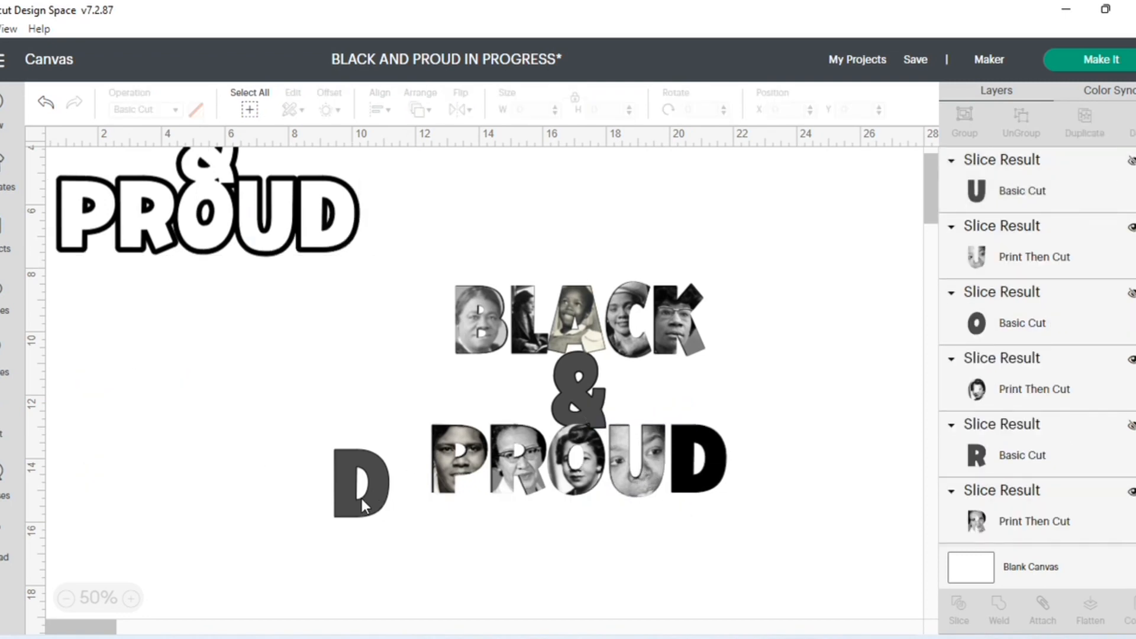
- Add the uploaded Madam C. J. Walker image to the canvas for the gray D
left_click(364, 503)
left_click(3, 551)
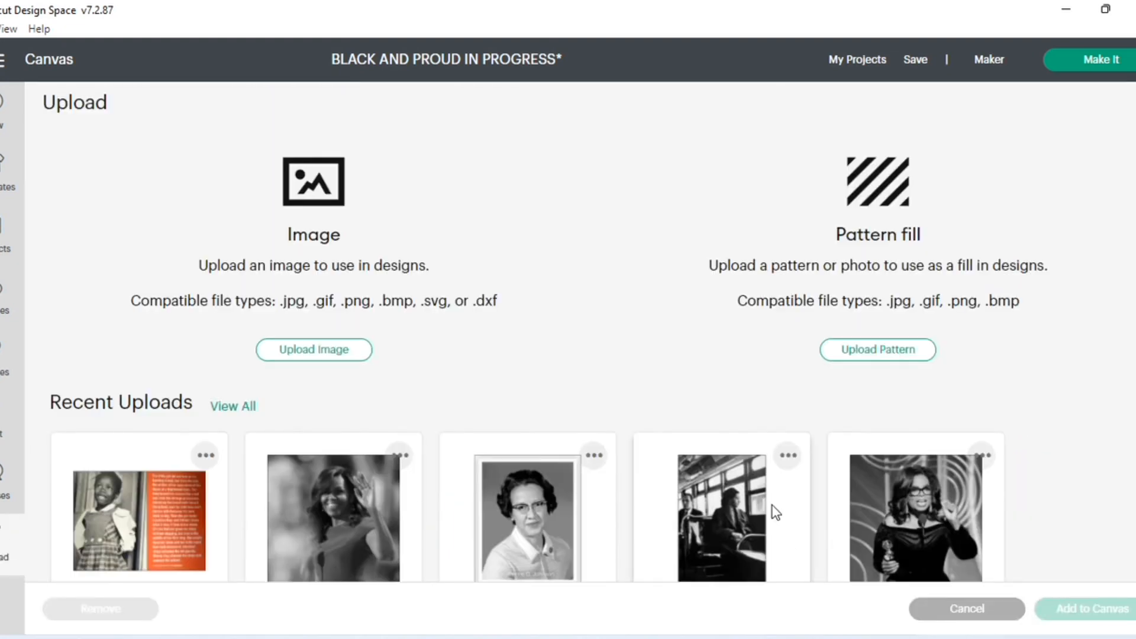
scroll(773, 509, "down", 7)
scroll(769, 503, "down", 2)
left_click(303, 230)
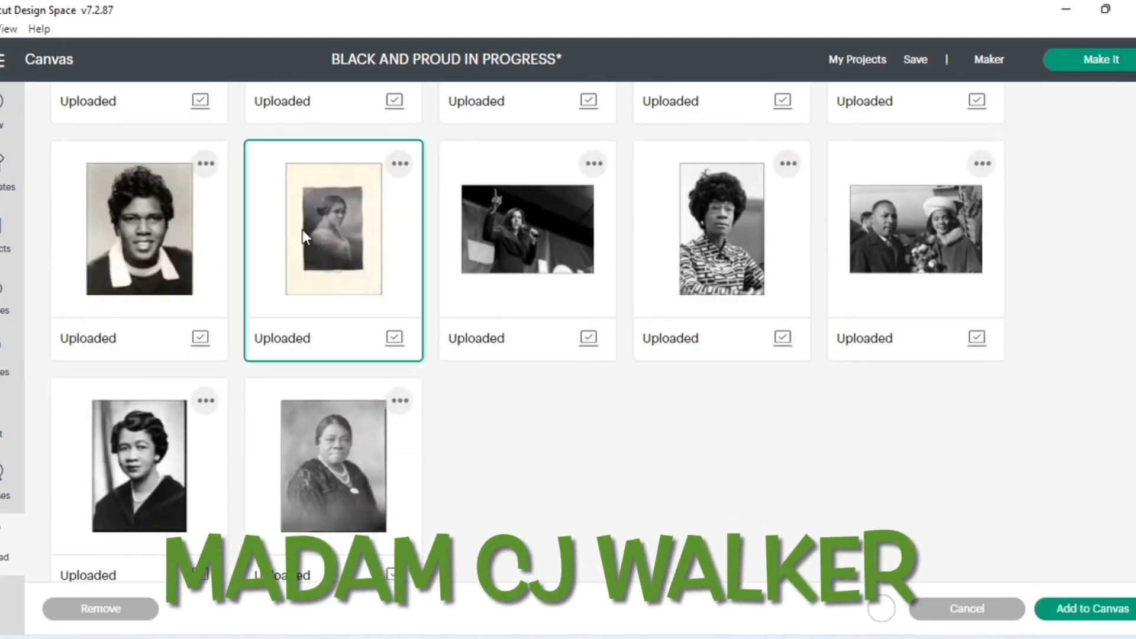
left_click(1069, 611)
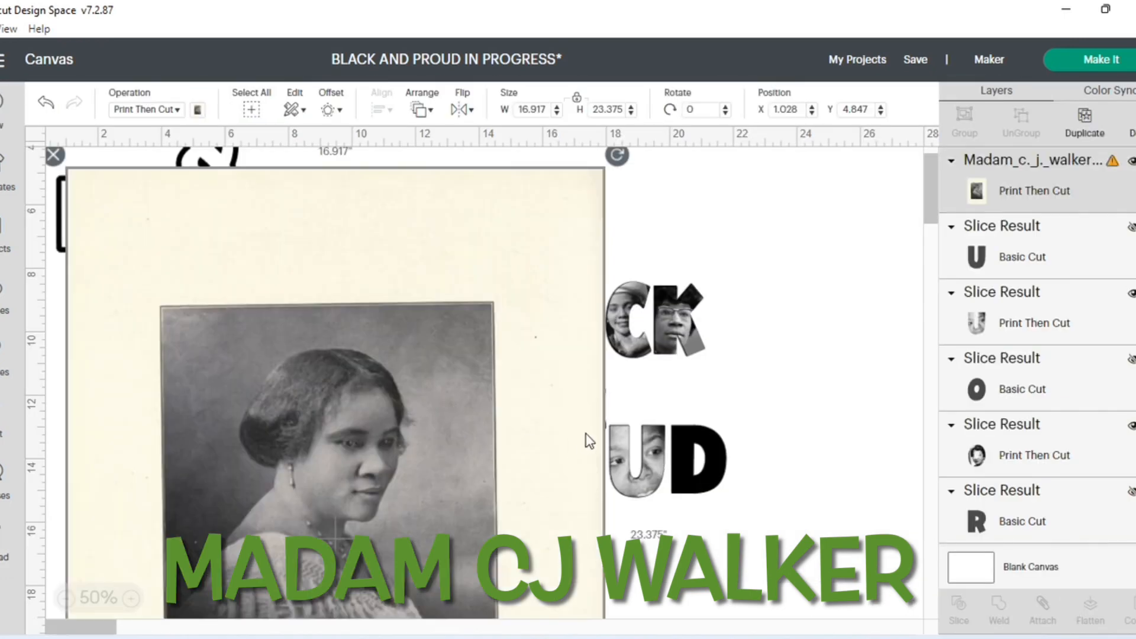
scroll(592, 441, "down", 4)
scroll(595, 443, "down", 3)
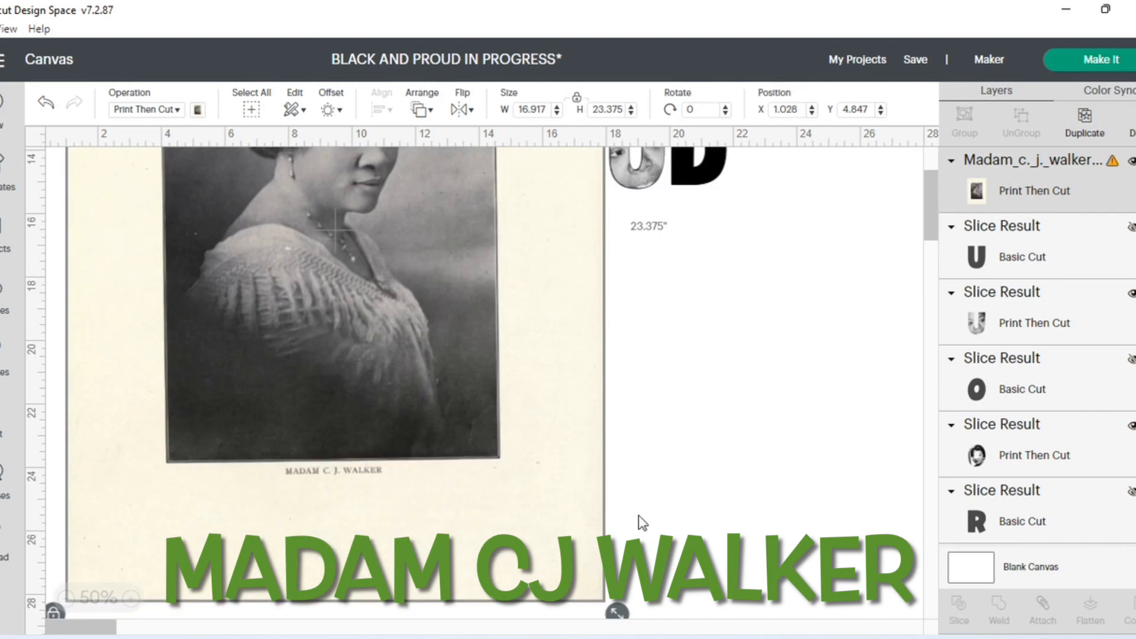
- Shrink the Madam C. J. Walker image to about 10.383 × 14.347 in and send it behind the other layers
left_click_drag(616, 613, 409, 325)
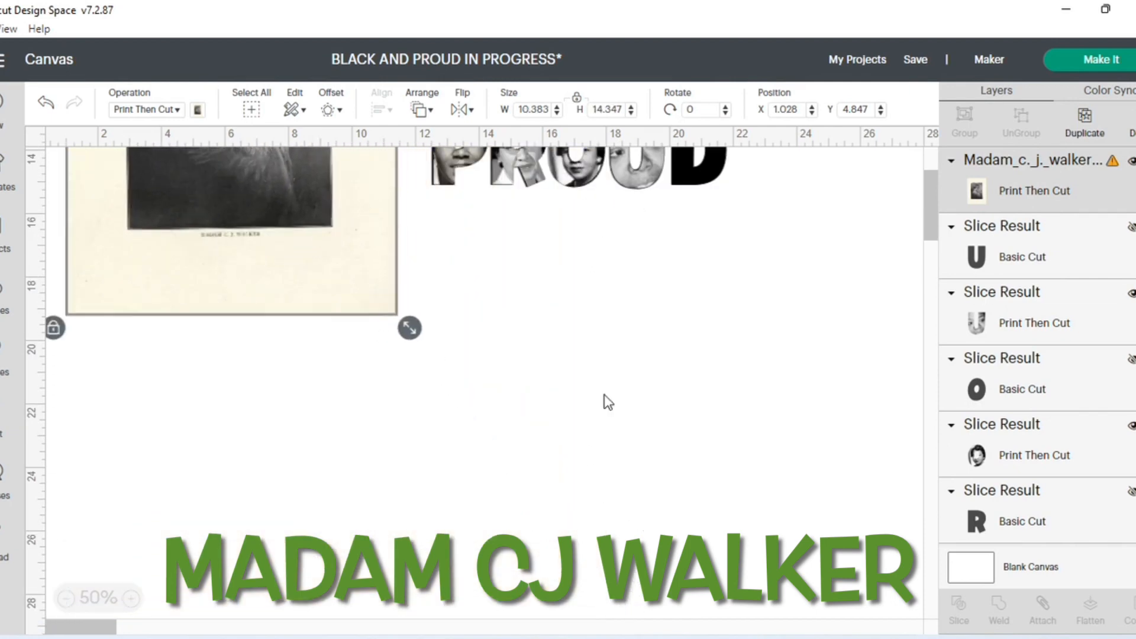
scroll(641, 454, "up", 3)
left_click_drag(332, 366, 290, 439)
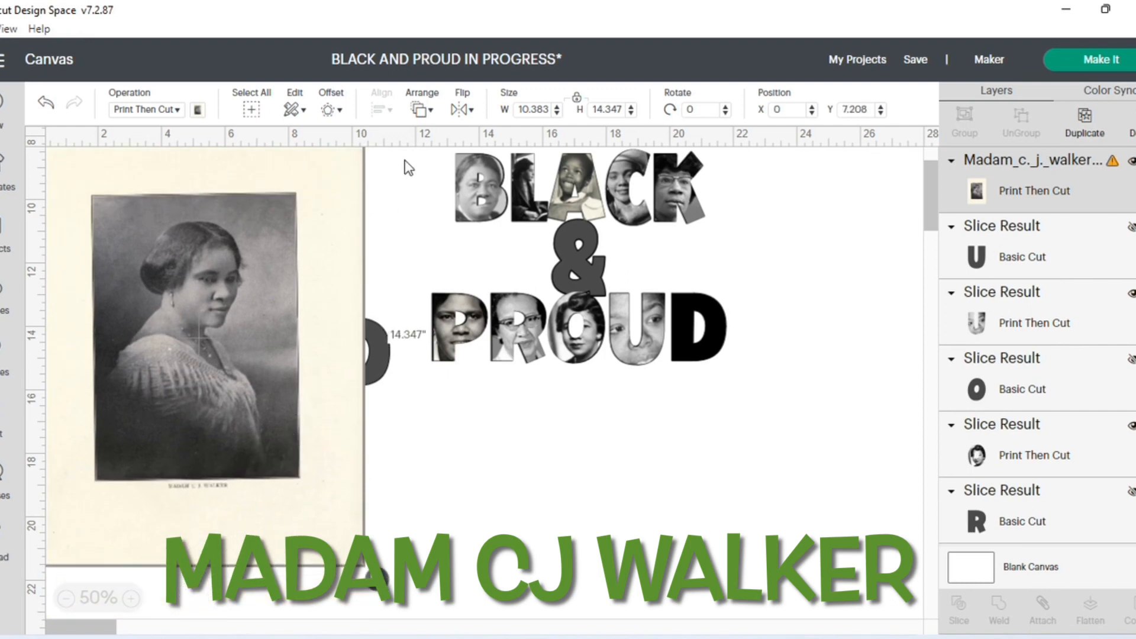
left_click(419, 110)
left_click(468, 134)
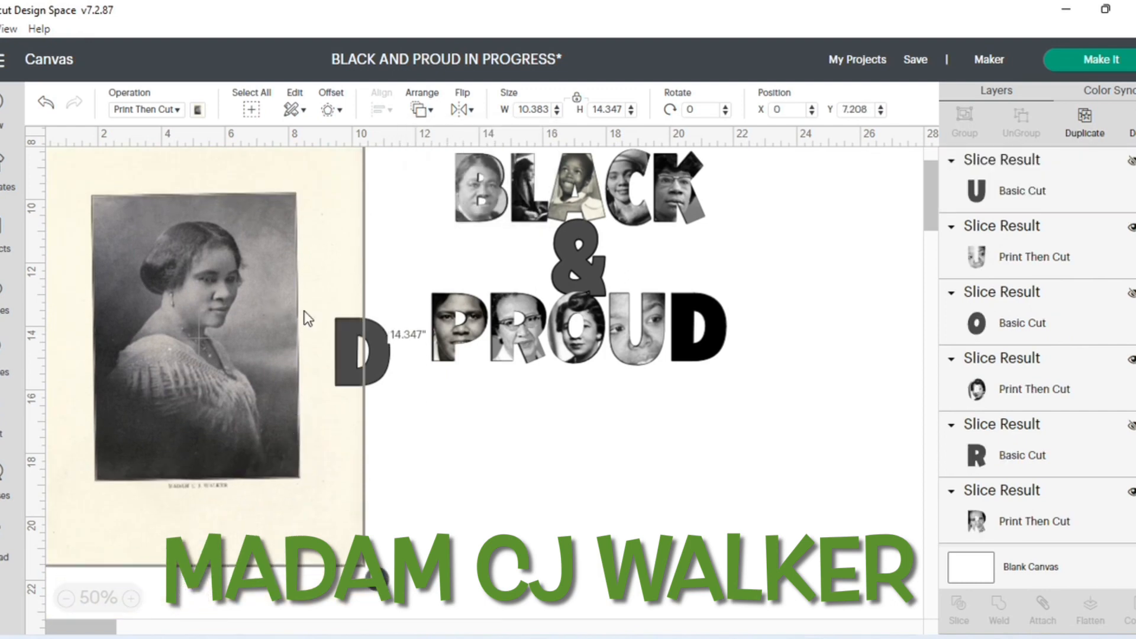
- Place the gray D over Madam C. J. Walker's face and shrink the image to about 6.328 × 8.743 in
left_click_drag(358, 364, 199, 293)
left_click(290, 528)
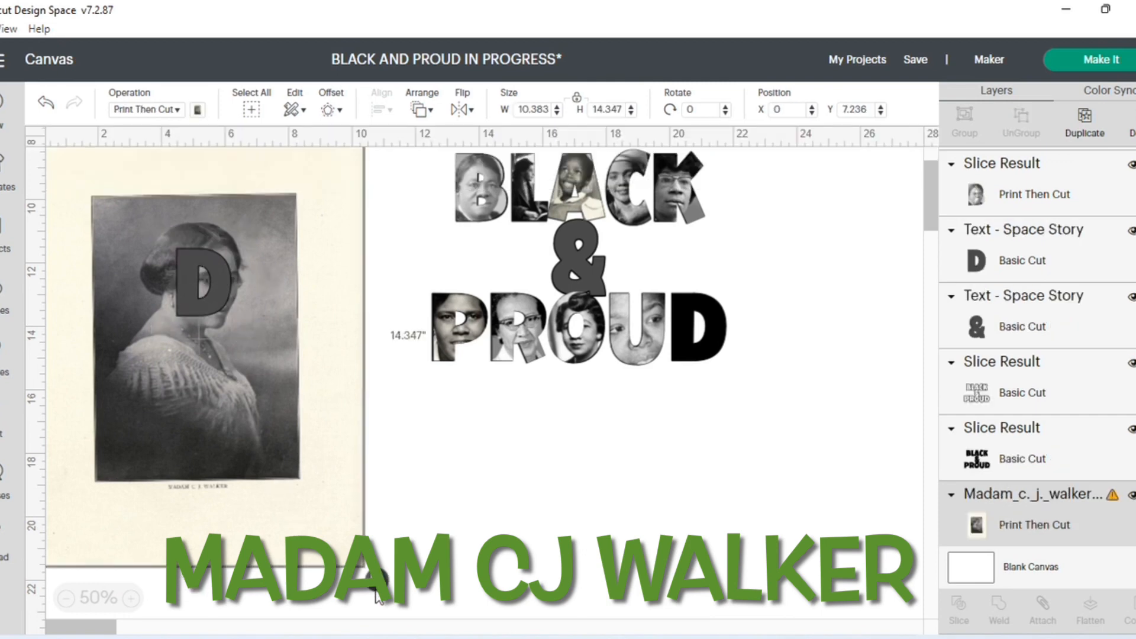
left_click_drag(377, 581, 286, 451)
left_click_drag(261, 391, 303, 438)
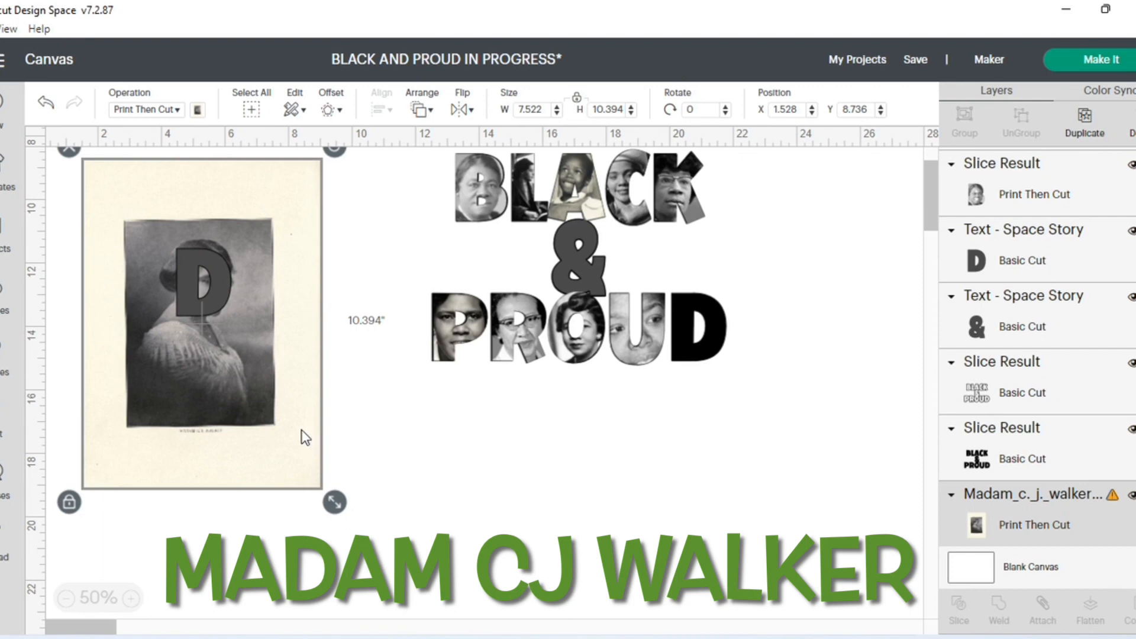
left_click_drag(295, 442, 299, 446)
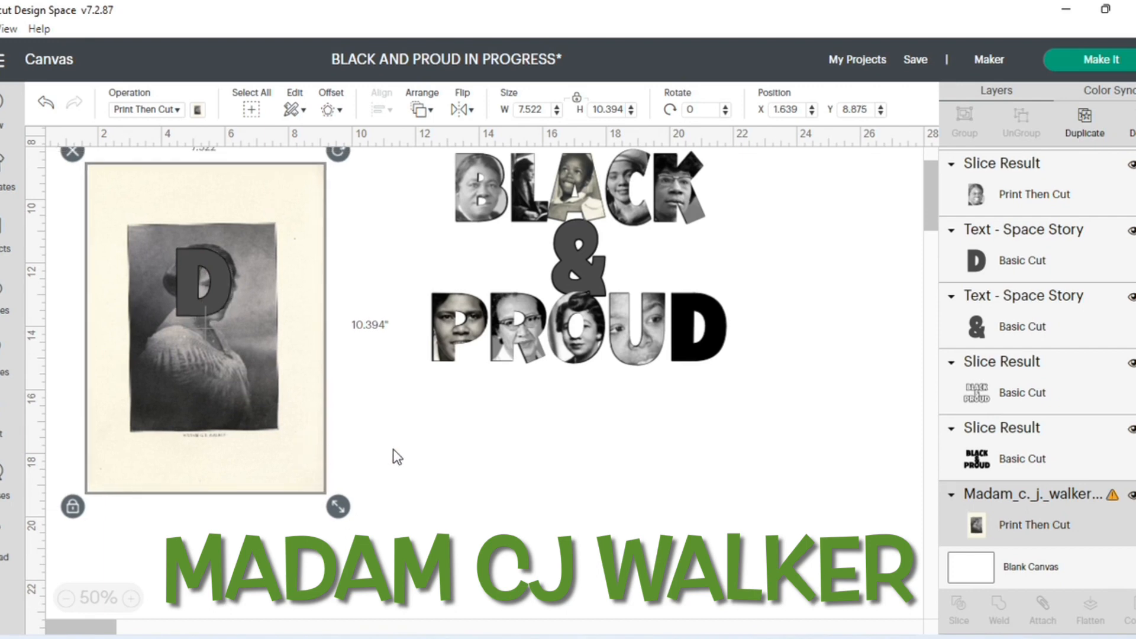
left_click(397, 454)
left_click(276, 447)
left_click_drag(338, 508, 300, 454)
mouse_move(270, 418)
left_mouse_down()
mouse_move(280, 436)
mouse_move(288, 424)
left_mouse_up()
left_click(363, 423)
- Slice the gray D with the Madam C. J. Walker image and delete the leftover image with the D-shaped hole
left_click_drag(90, 159, 352, 487)
left_click(960, 606)
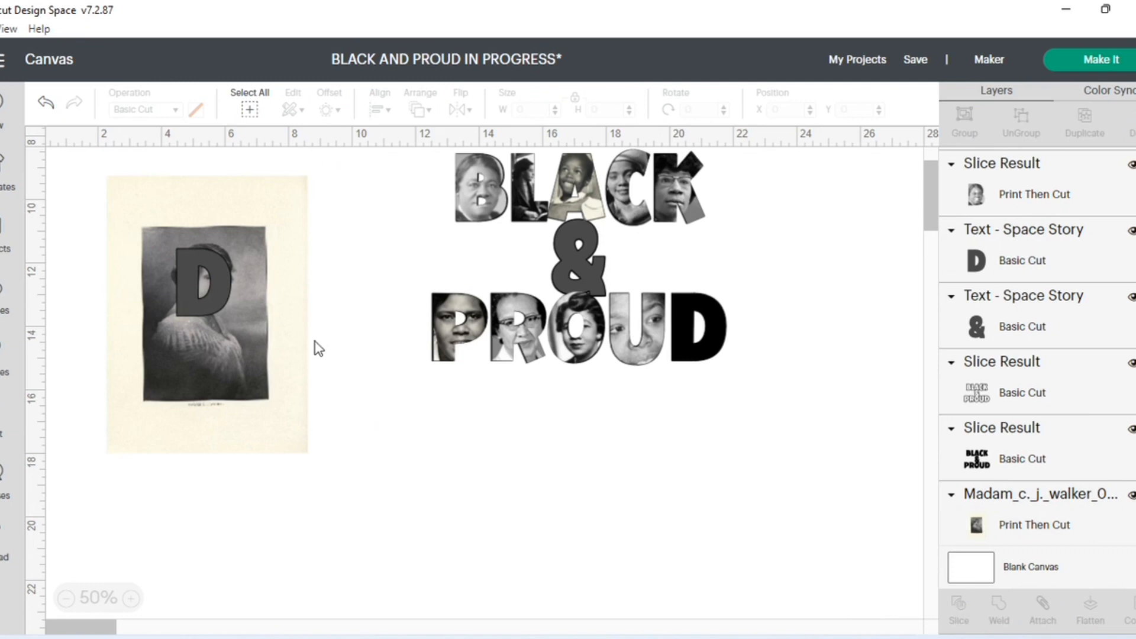
left_click_drag(264, 361, 424, 462)
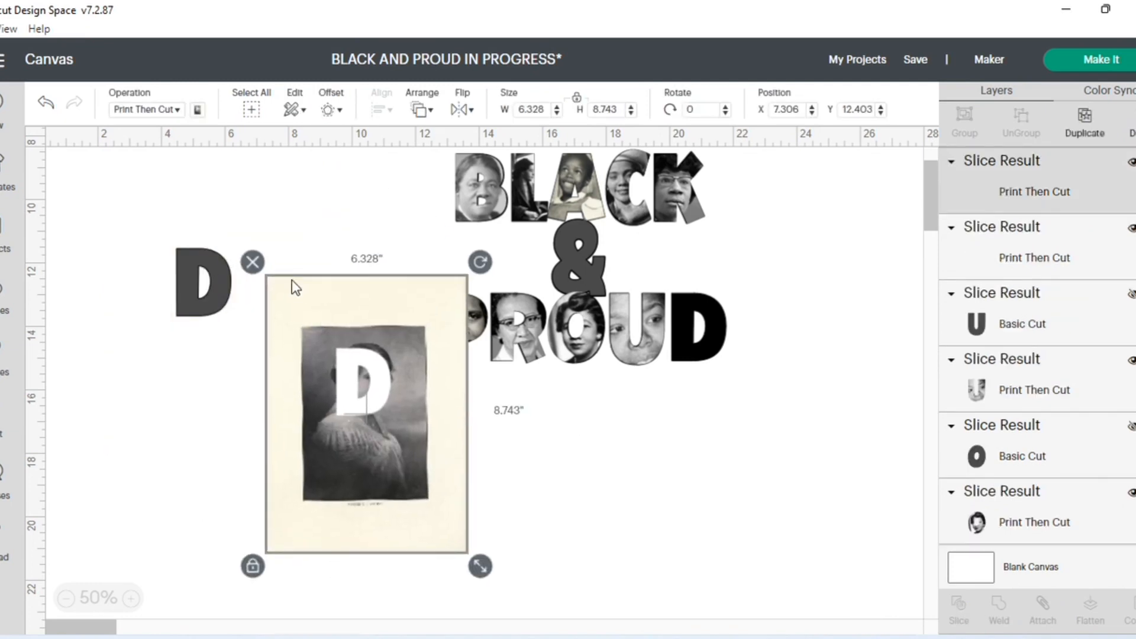
left_click(253, 263)
- Separate and hide the gray D, and place the portrait-filled D over the solid black D at about X 20.1, Y 12.979
left_click_drag(224, 293, 320, 295)
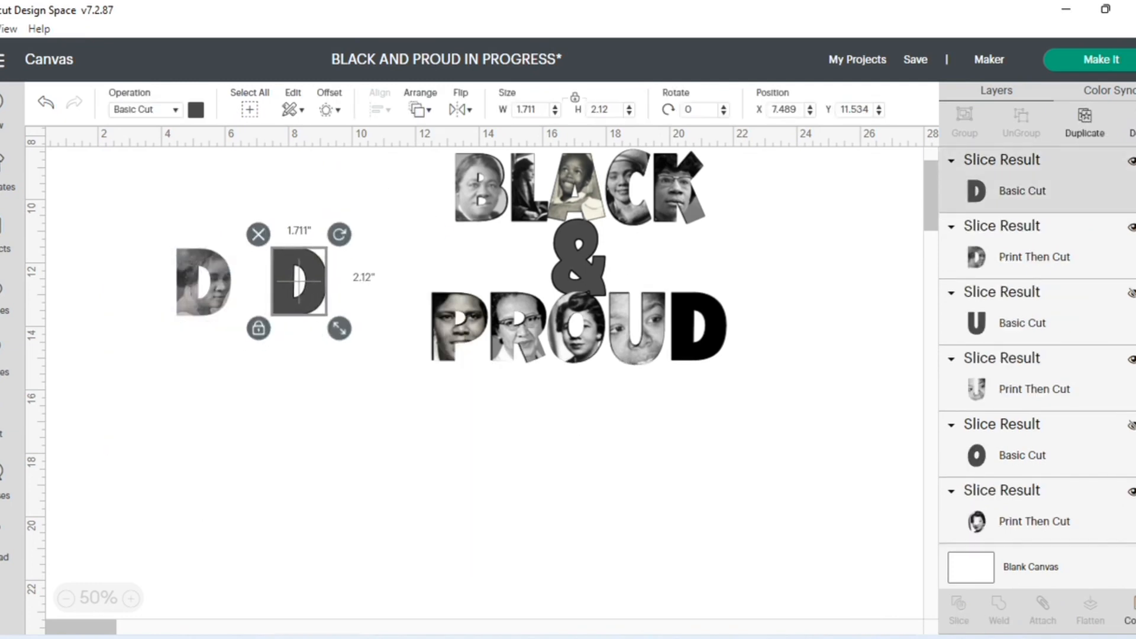
left_click(1131, 161)
left_click_drag(204, 311, 699, 348)
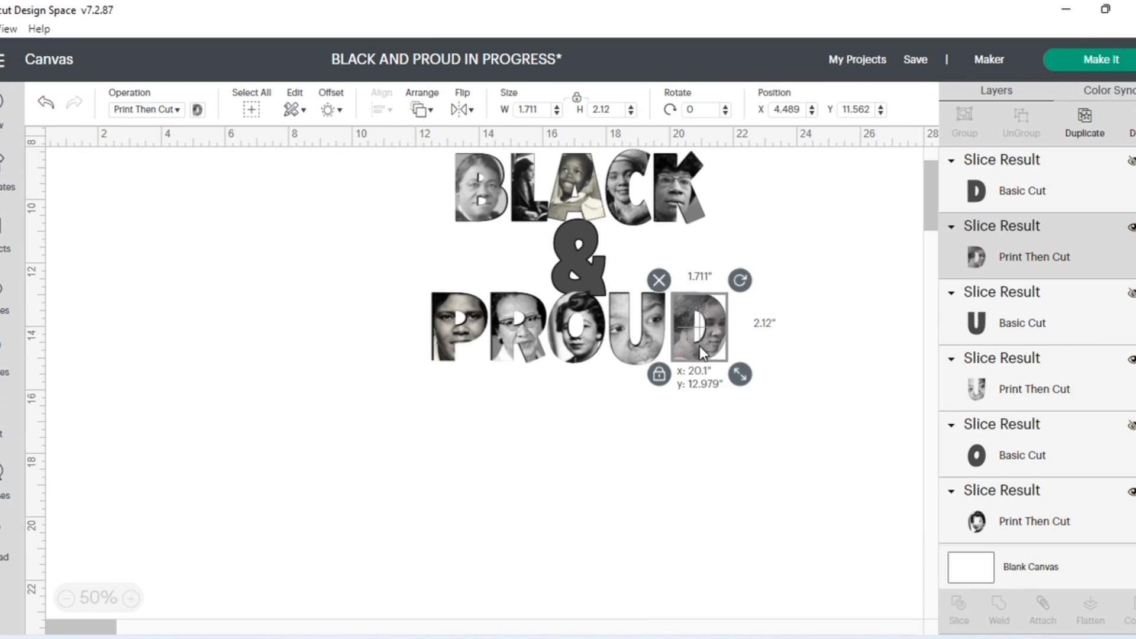
left_click_drag(700, 345, 644, 354)
left_click(705, 398)
left_click(655, 424)
left_click(647, 359)
left_click(651, 421)
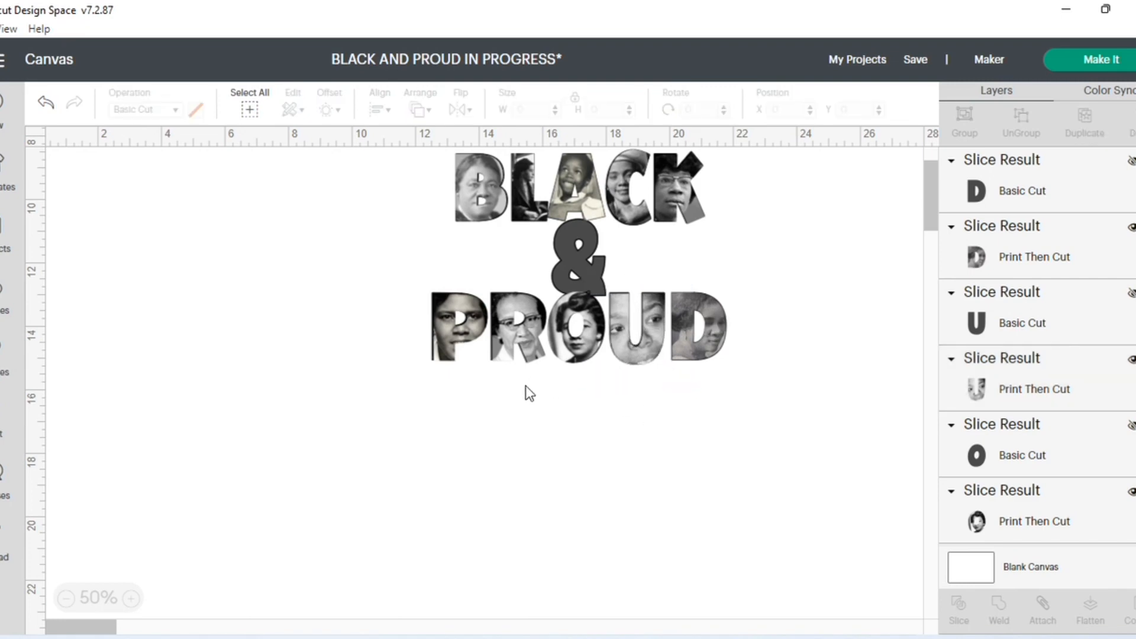
- Fine-tune the portrait-filled letters over the black ones, with the D at about X 20.072 and the U at about X 18.136, Y 13.006
scroll(552, 427, "up", 2)
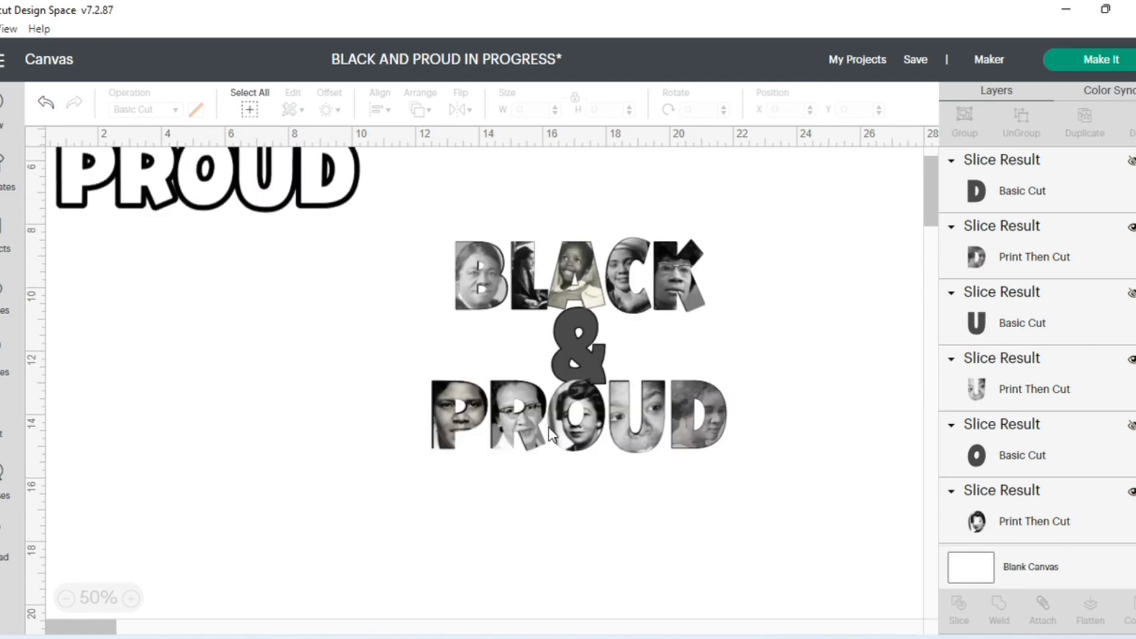
left_click(698, 448)
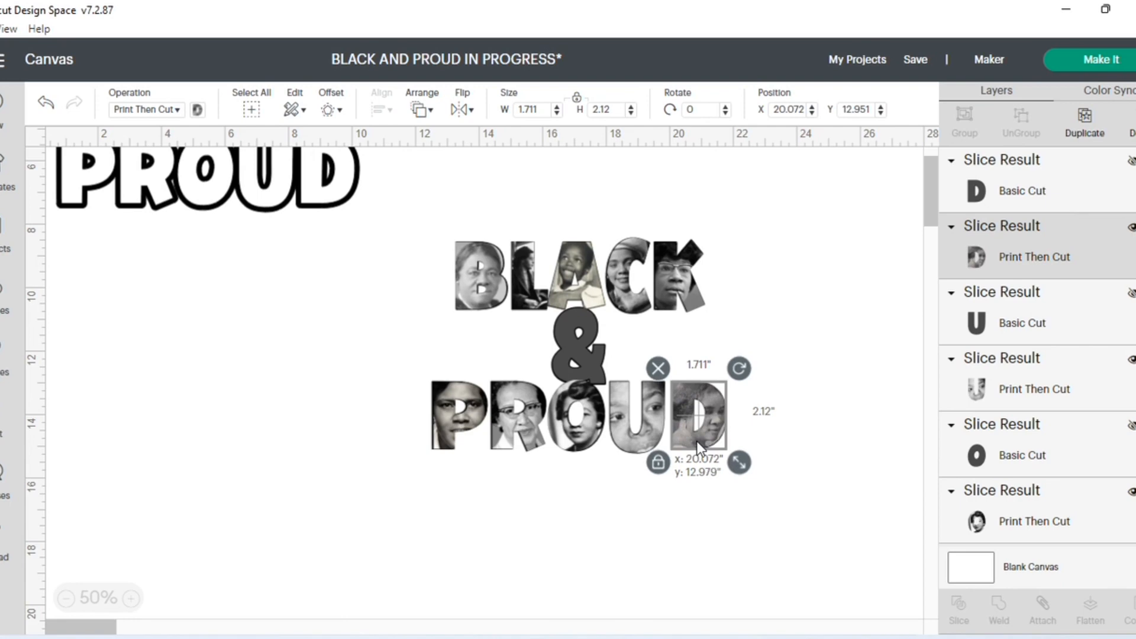
left_click(704, 474)
left_click(637, 447)
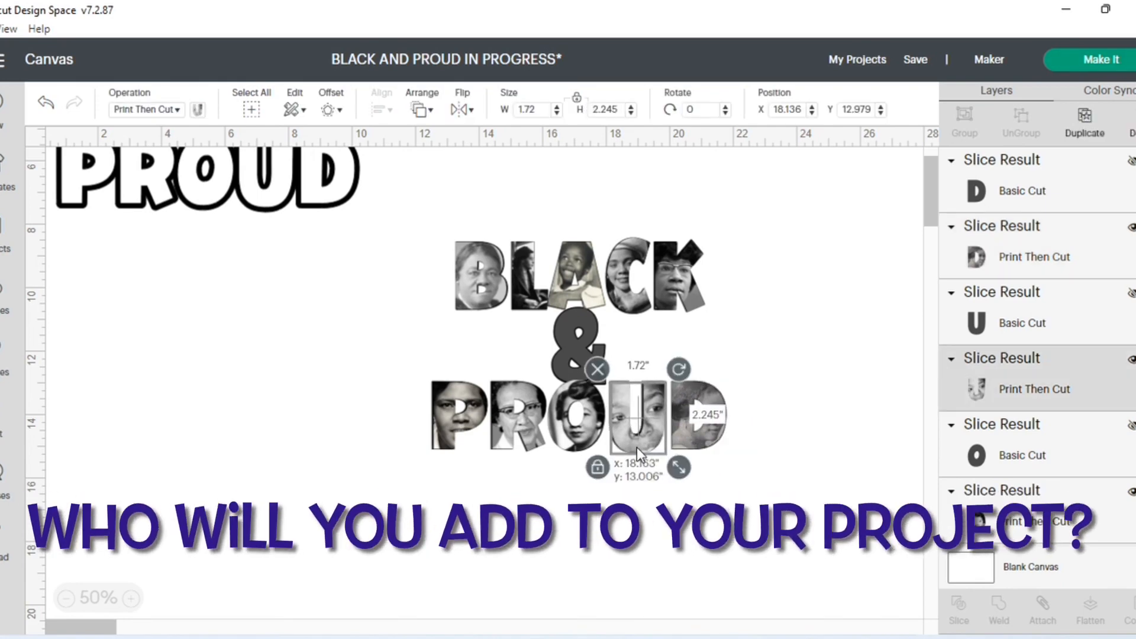
left_click(640, 477)
left_click(638, 445)
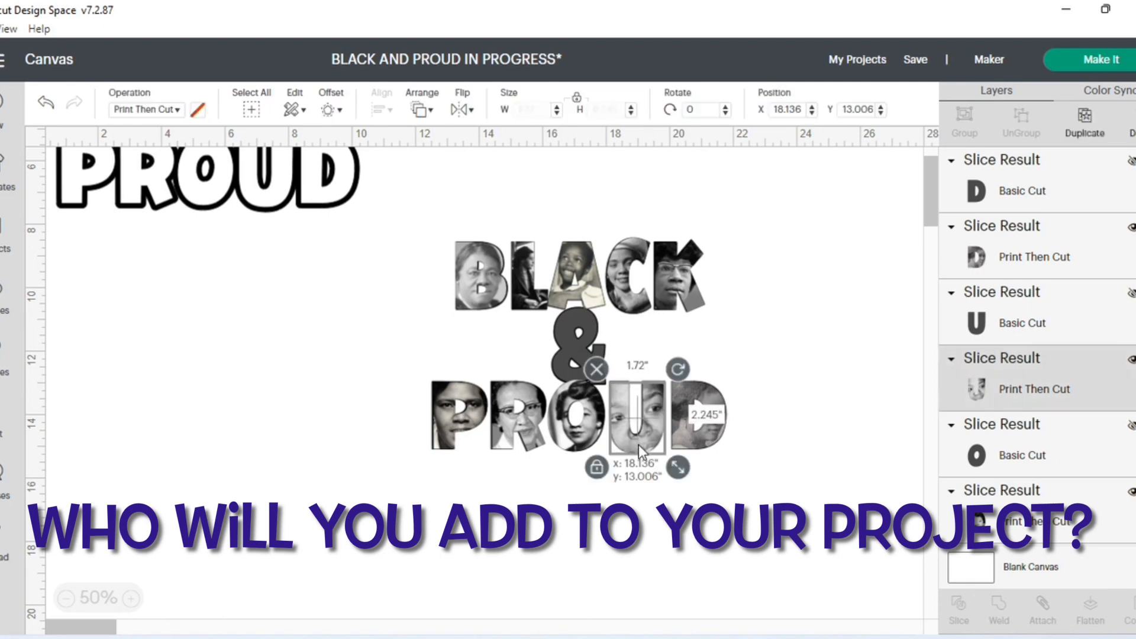
left_click(641, 478)
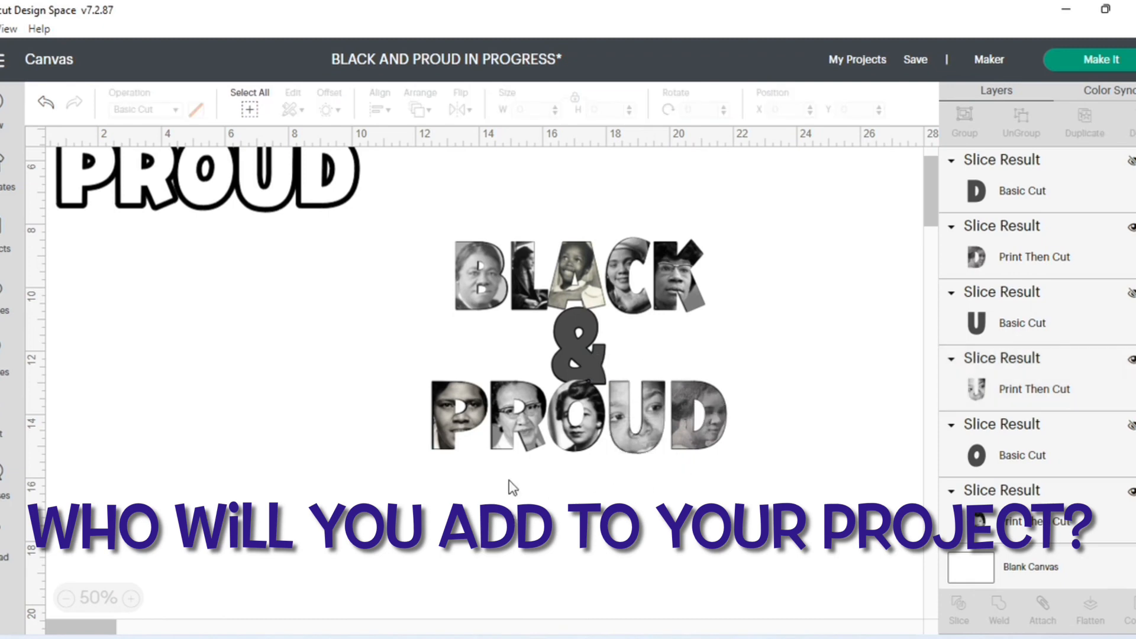
left_click(493, 303)
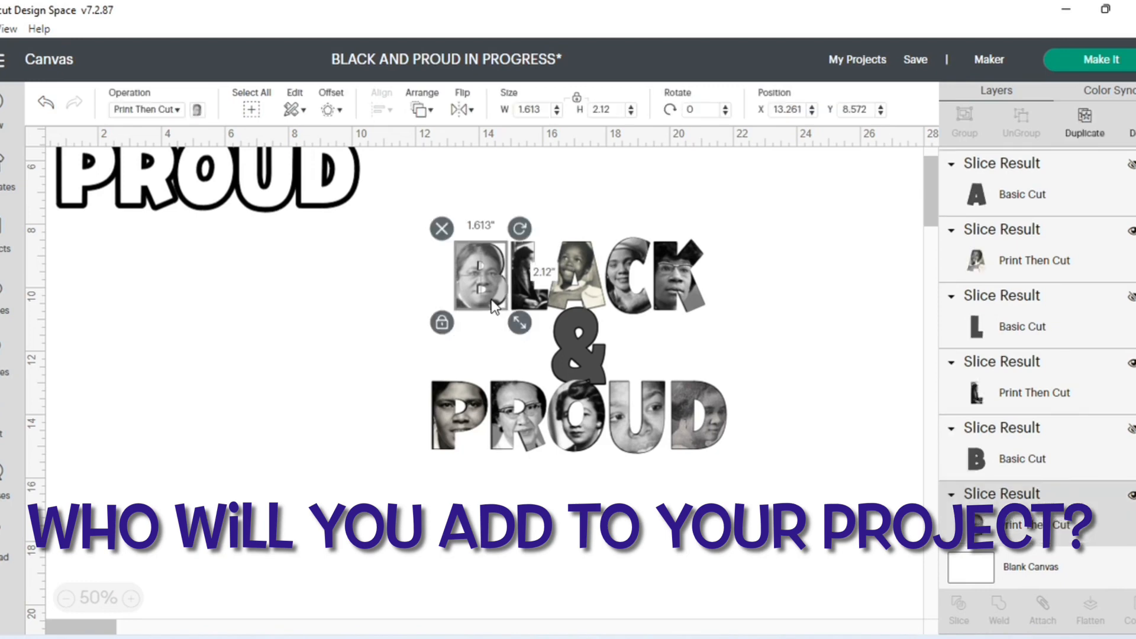
left_click(491, 338)
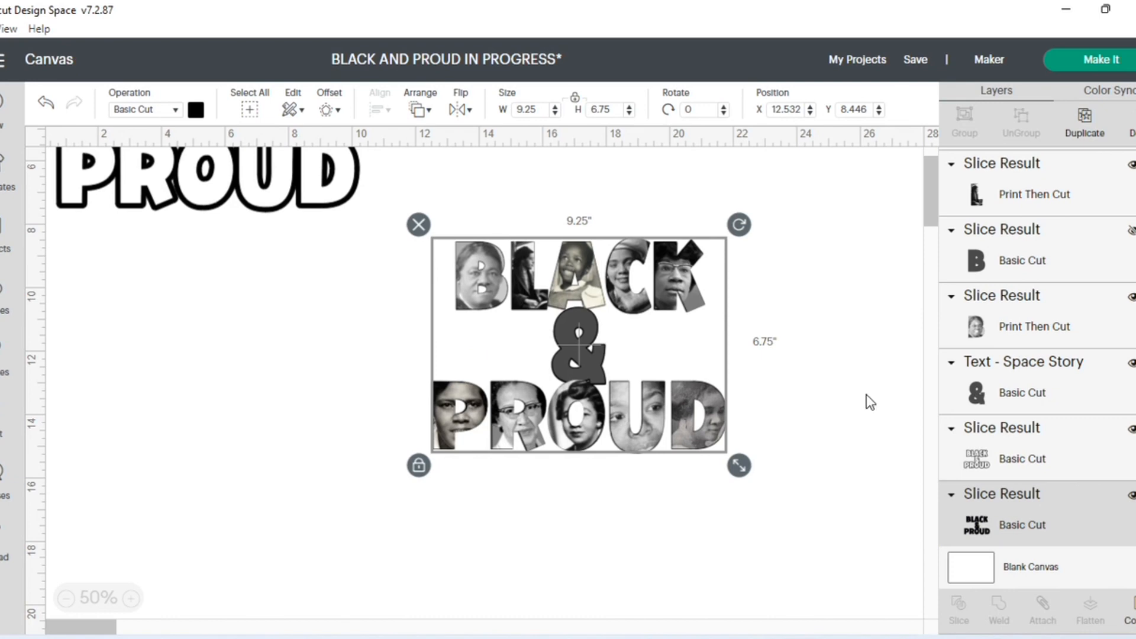
- Flatten the portrait letters, ampersand and solid black text into one layer, and move the outlined text beside it at about X 0.796, Y 6.238
left_click(784, 317)
left_click_drag(413, 219, 752, 468)
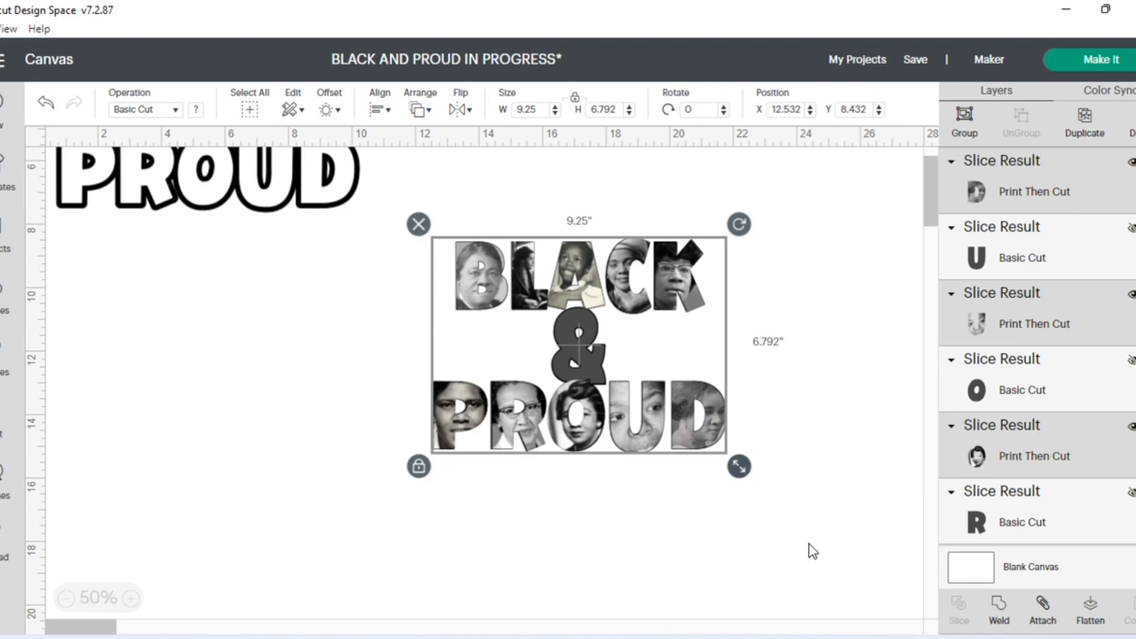
left_click(1091, 610)
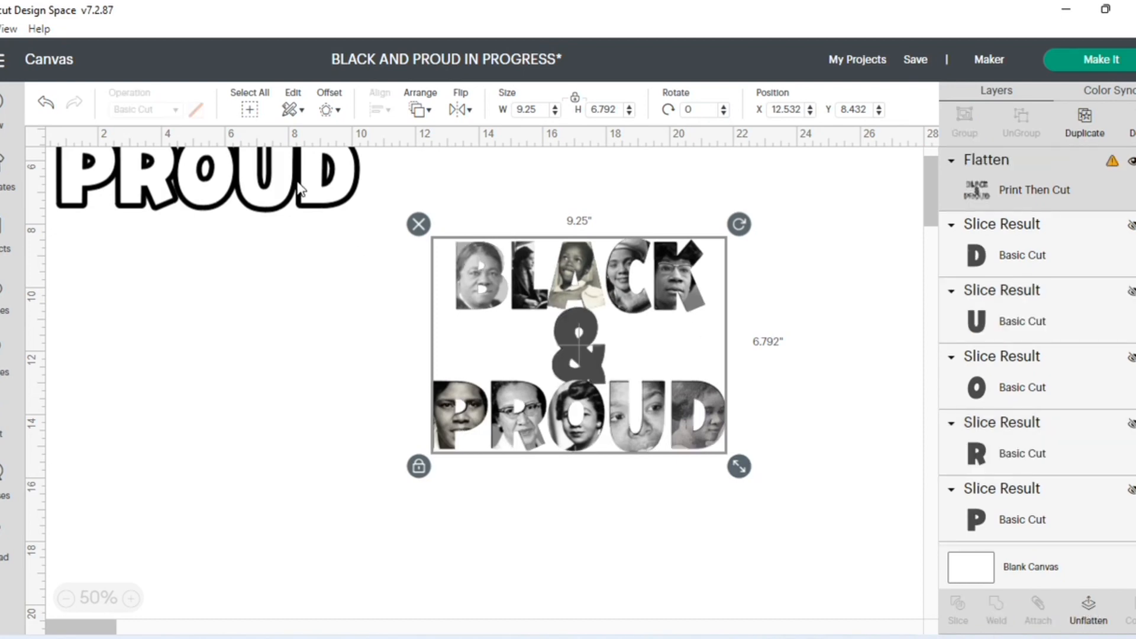
left_click_drag(299, 188, 302, 366)
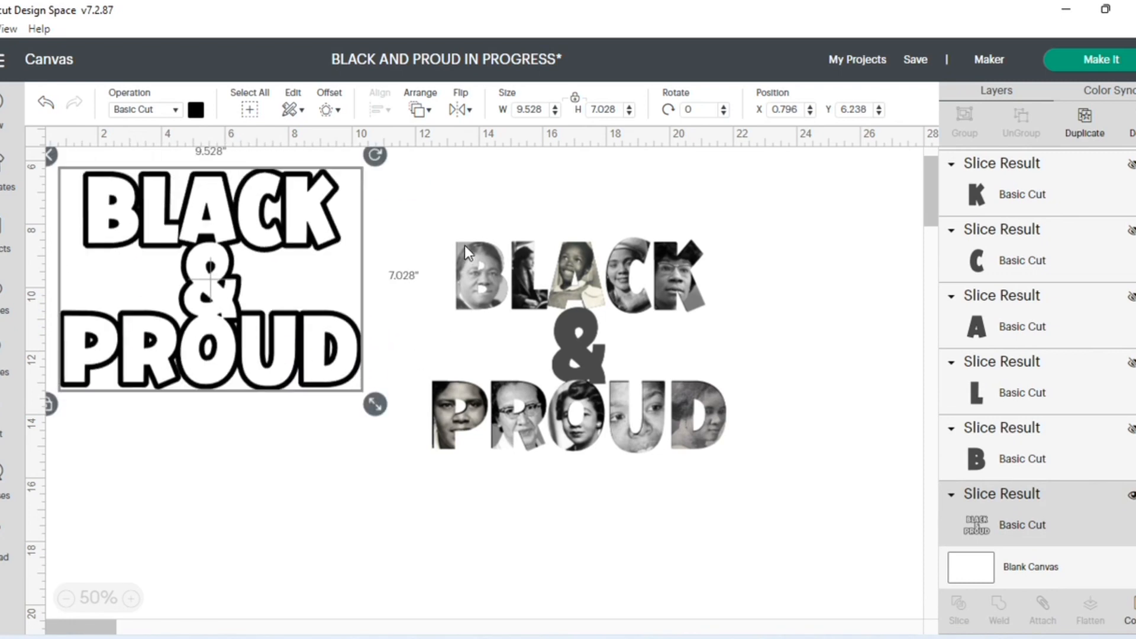
- Add a welded 0.080 in offset with rounded corners around the flattened portrait design
left_click_drag(445, 237, 740, 445)
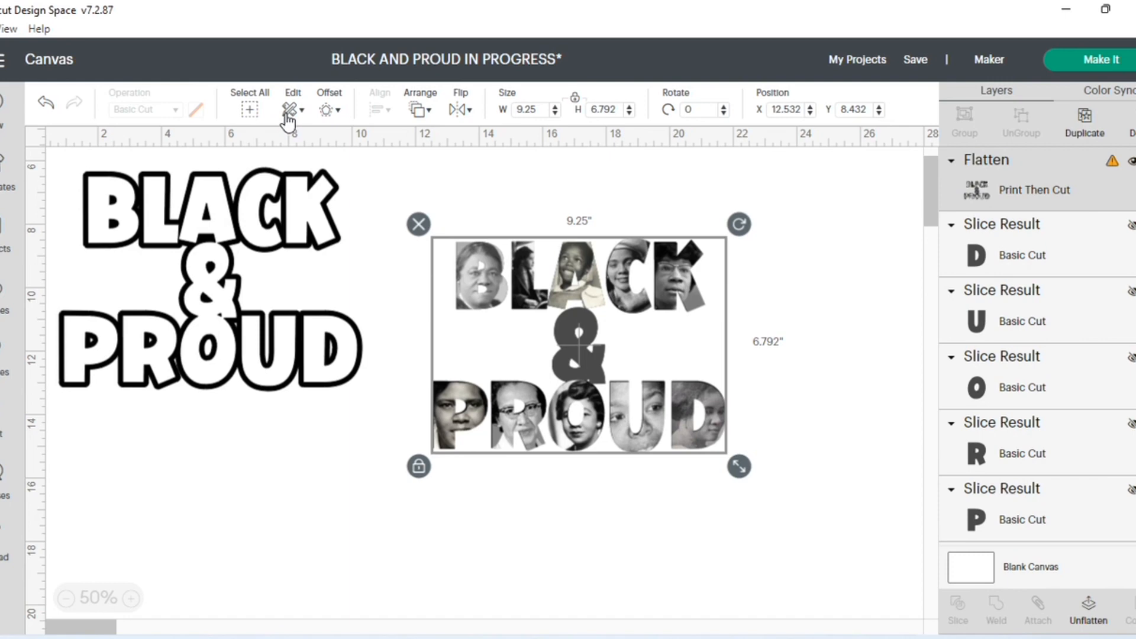
left_click(337, 113)
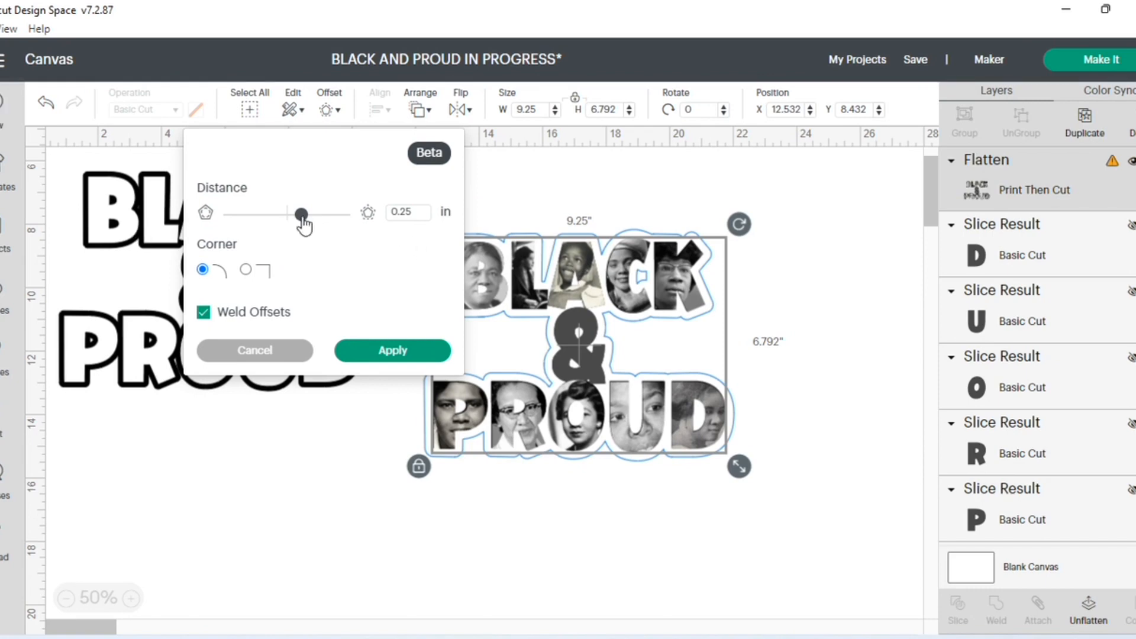
left_click_drag(303, 224, 294, 228)
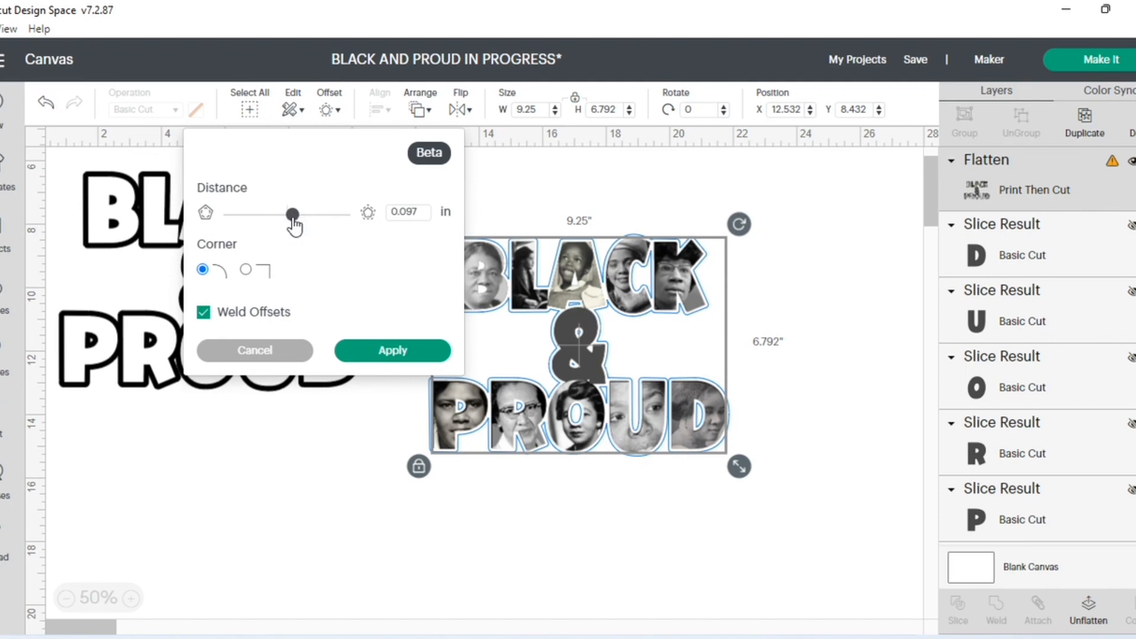
left_click_drag(404, 217, 419, 216)
type("80")
key("Return")
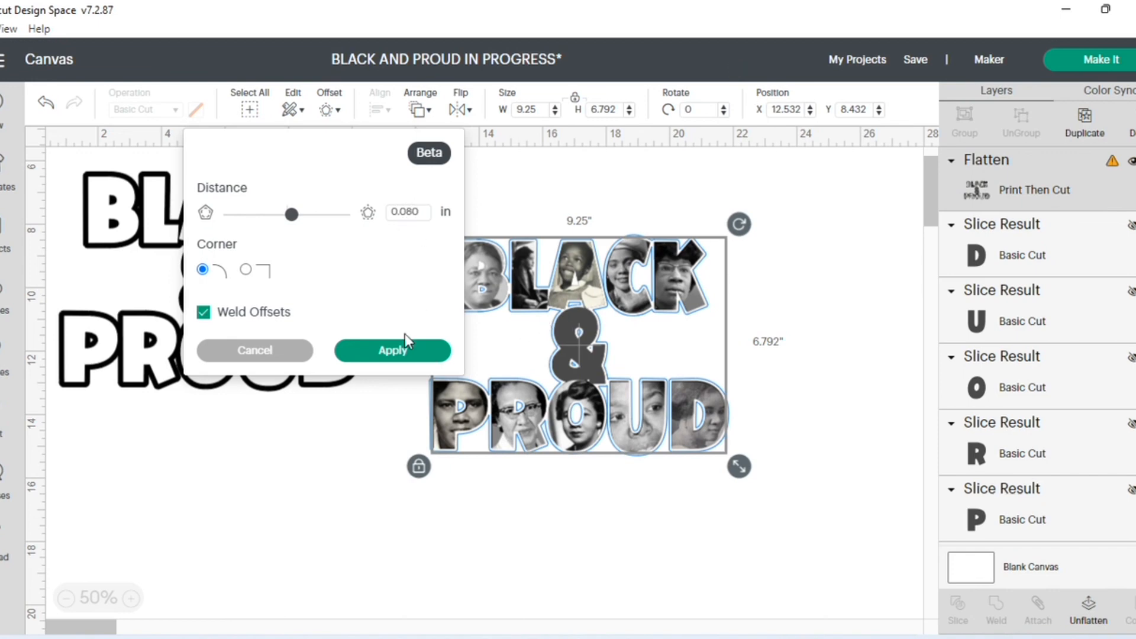
left_click(395, 351)
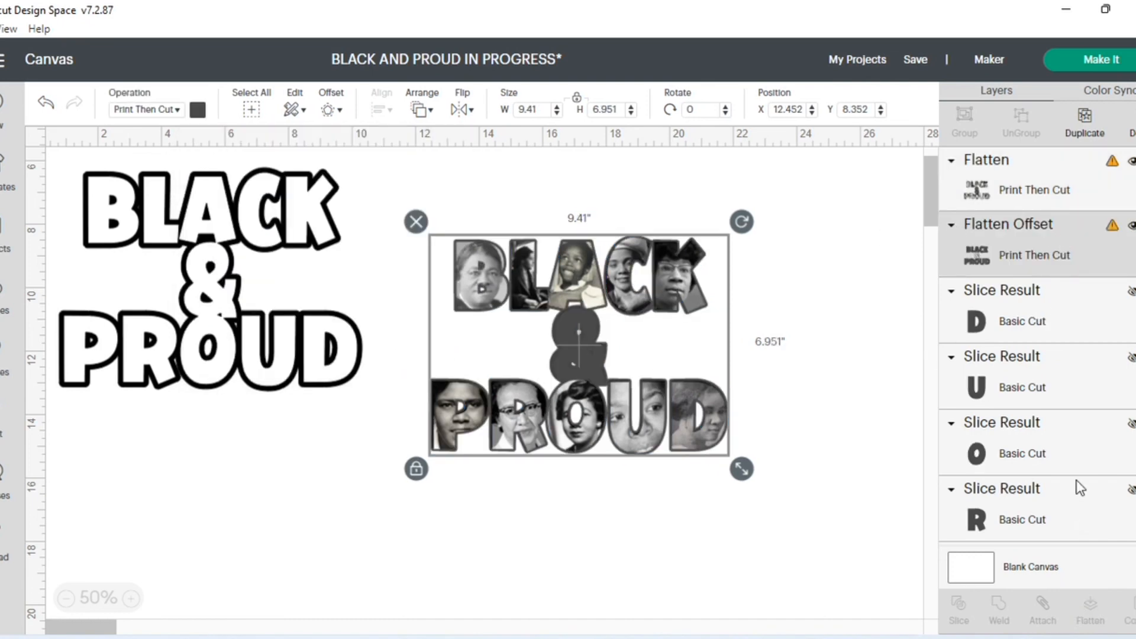
- Color the offset layer white and flatten it together with the portrait design
left_click(197, 111)
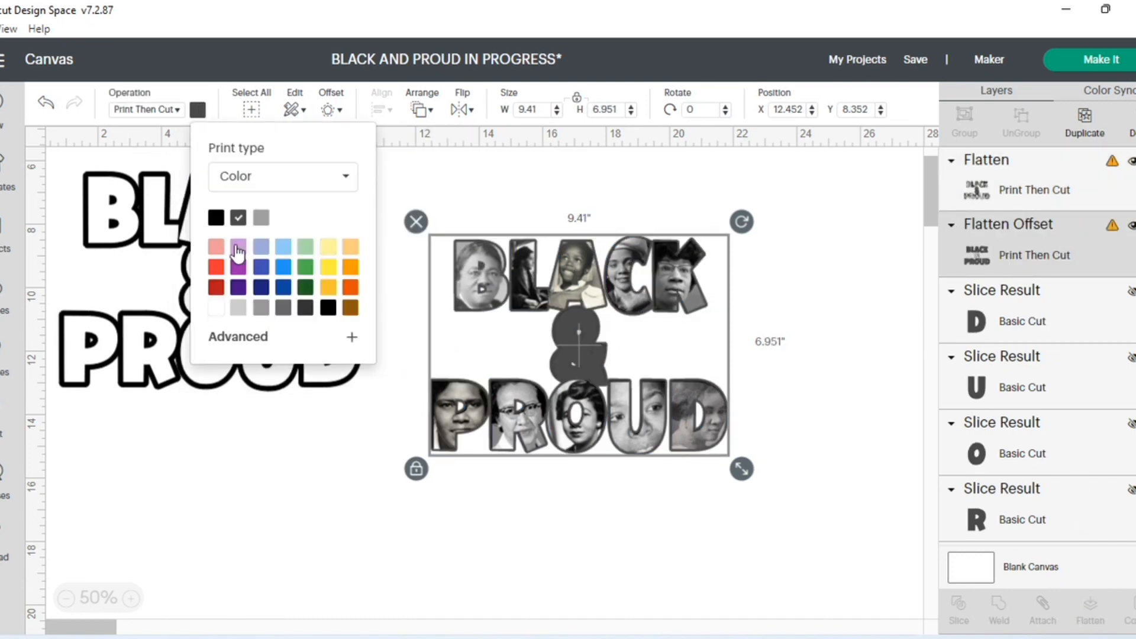
left_click(216, 309)
left_click(351, 522)
left_click_drag(414, 220, 765, 471)
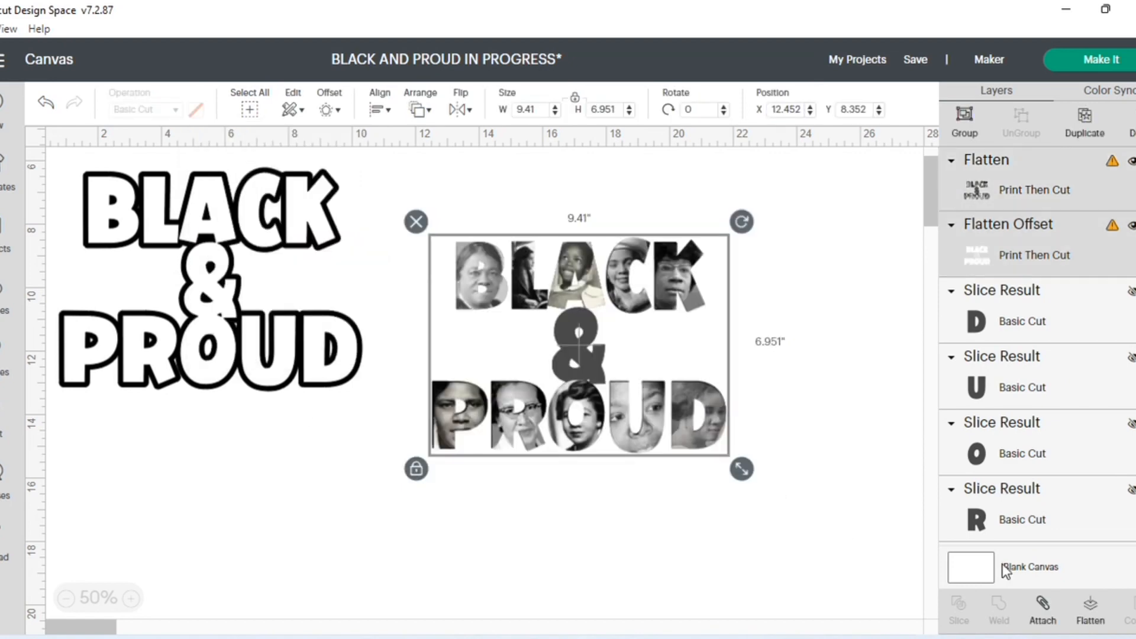
left_click(1091, 613)
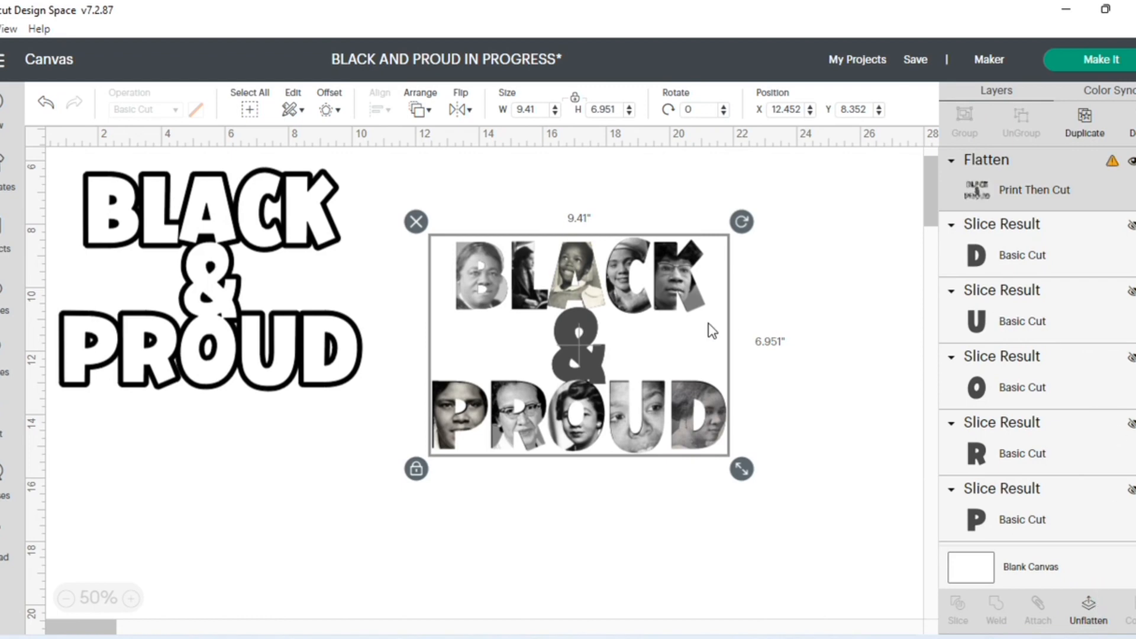
- Unlock the flattened design's proportions and resize it to 9.25 in wide by 6.75 in high
left_click_drag(570, 279, 587, 286)
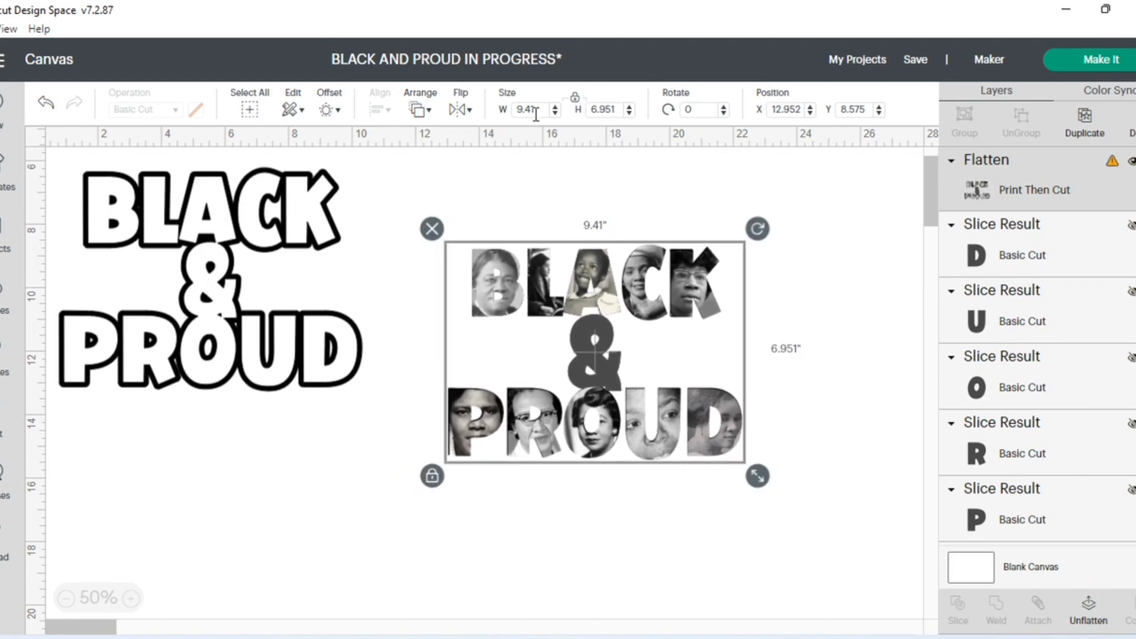
left_click(574, 97)
left_click(532, 112)
double_click(531, 111)
type("9")
key("Return")
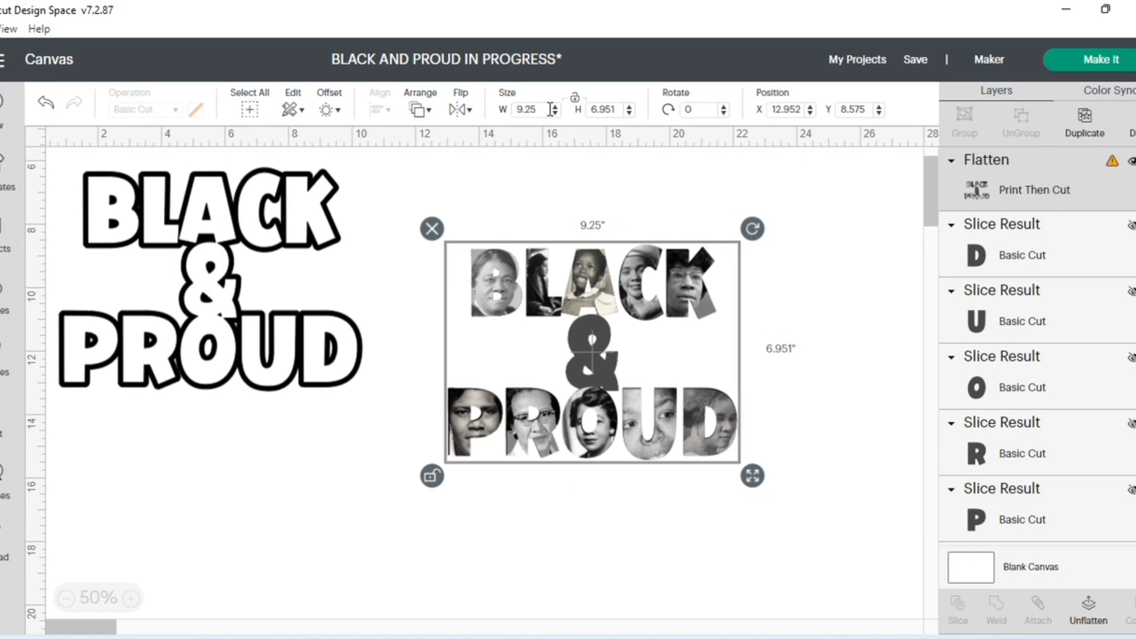
double_click(603, 110)
type("6")
key("Return")
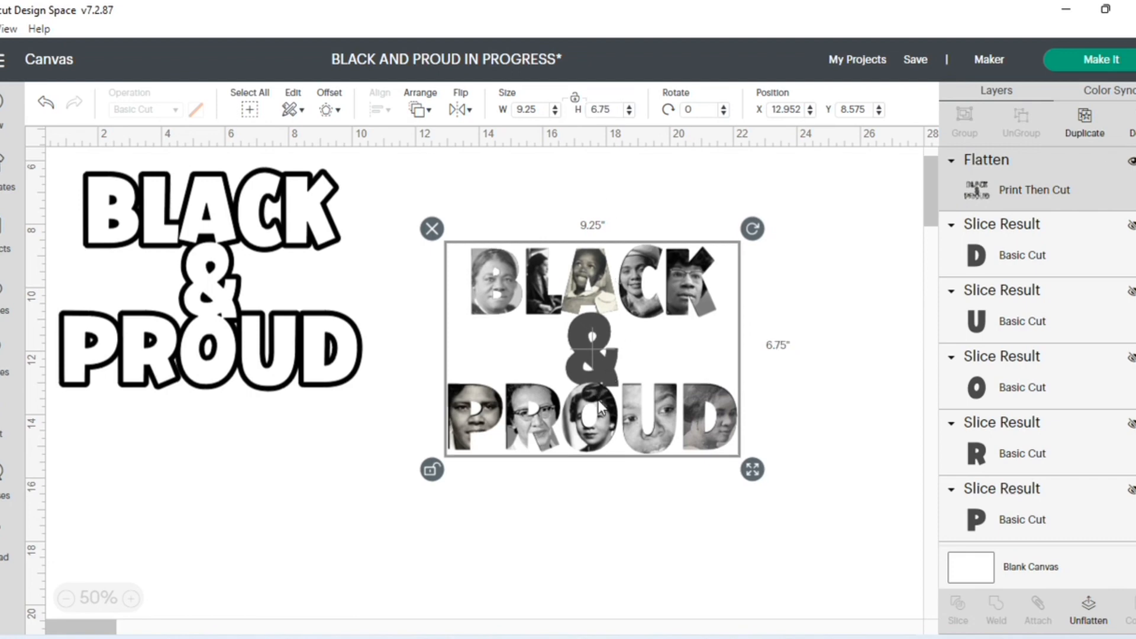
- Move the flattened portrait design up level with the outlined text, and shift the outlined text to about X 2.907, Y 6.405
left_click(623, 497)
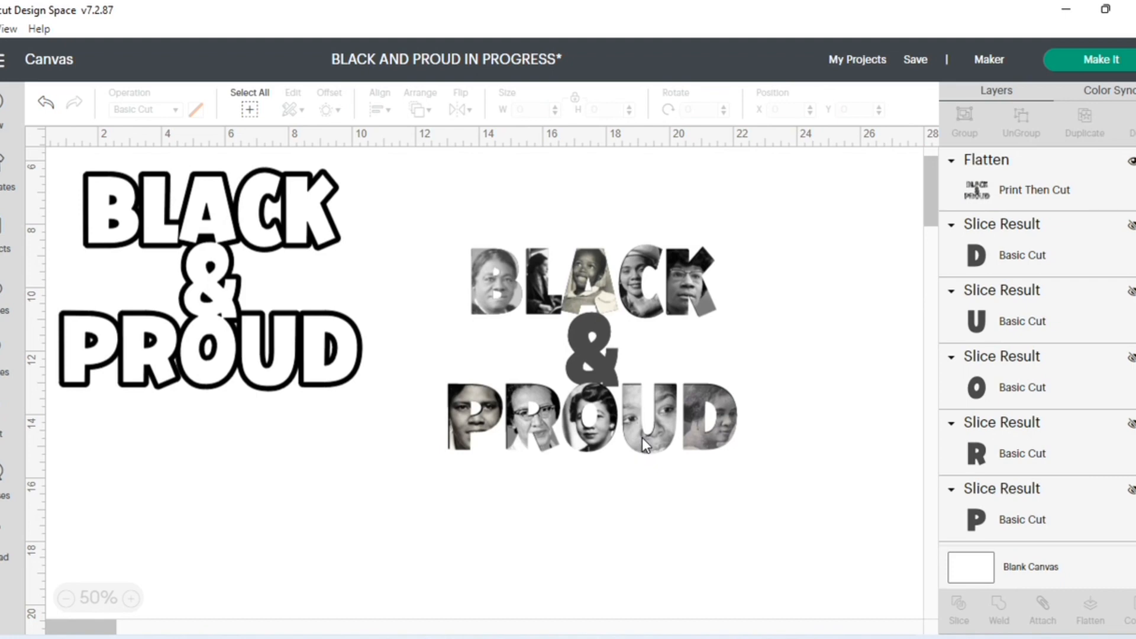
left_click_drag(642, 438, 657, 376)
left_click_drag(302, 355, 368, 360)
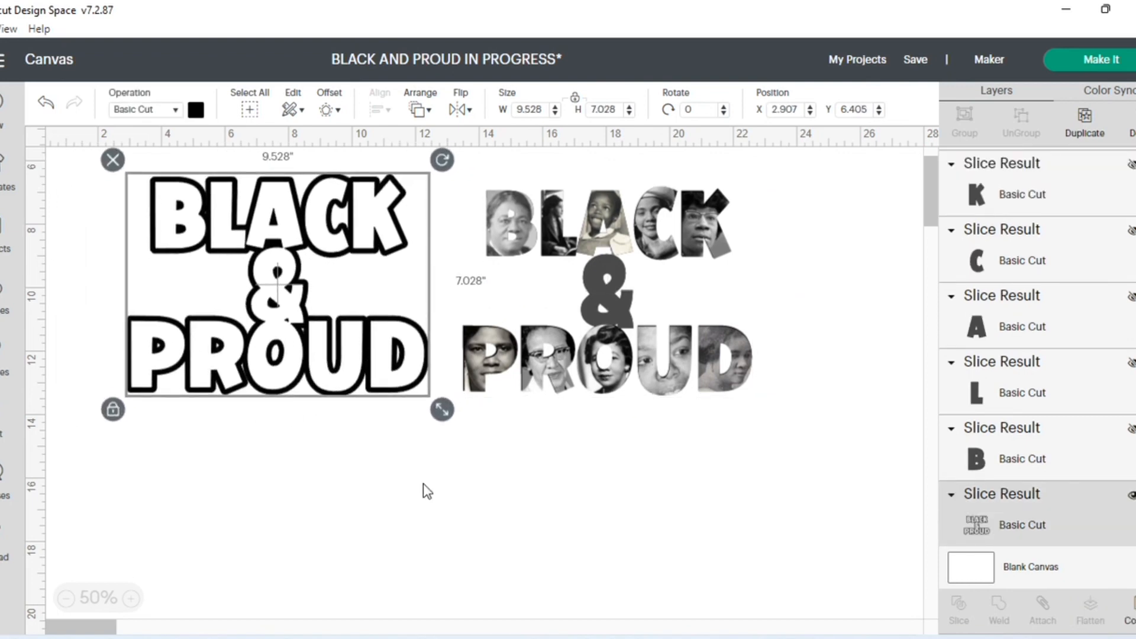
- Prepare the project for making, shift the outlined text to about 1 in from the Basic Cut mat's edges, and mirror it
left_click(1101, 60)
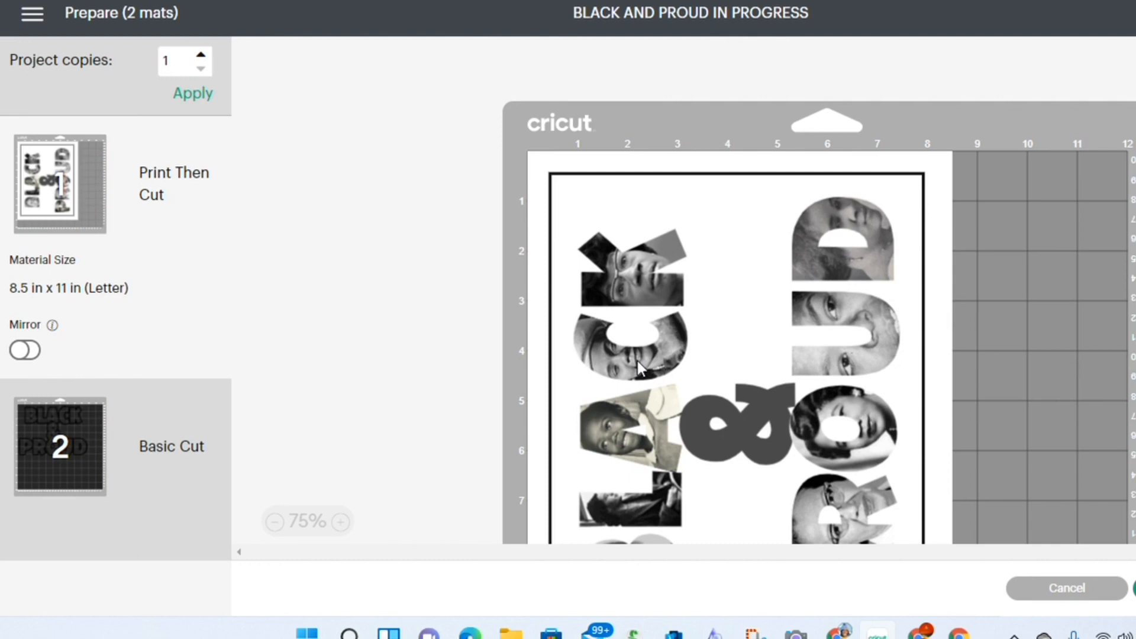
left_click(66, 472)
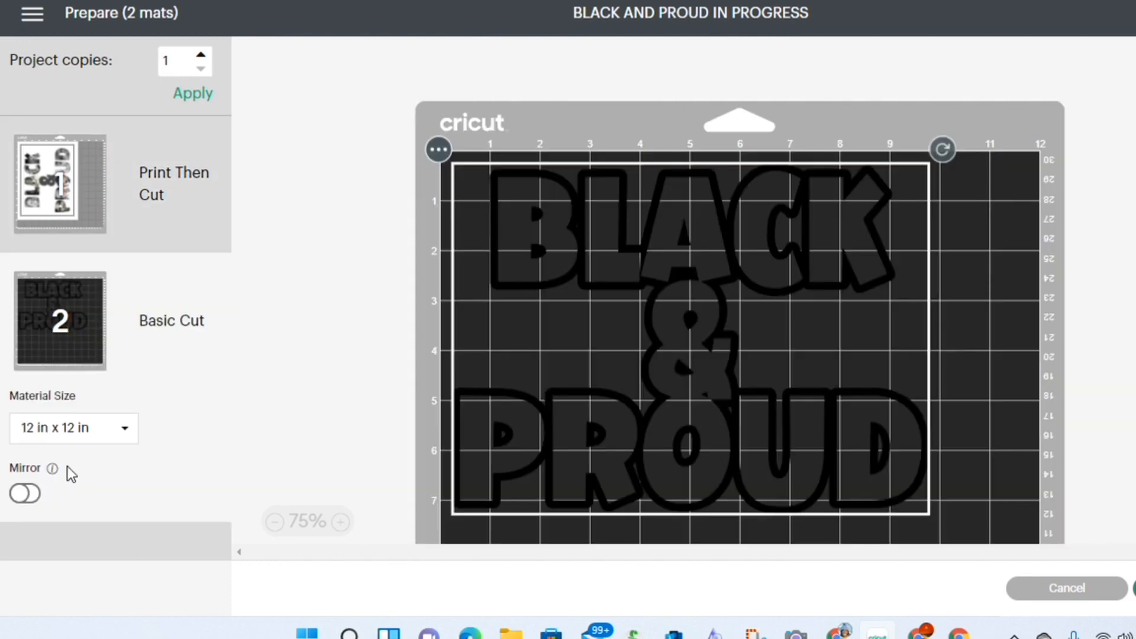
left_click_drag(677, 332, 714, 373)
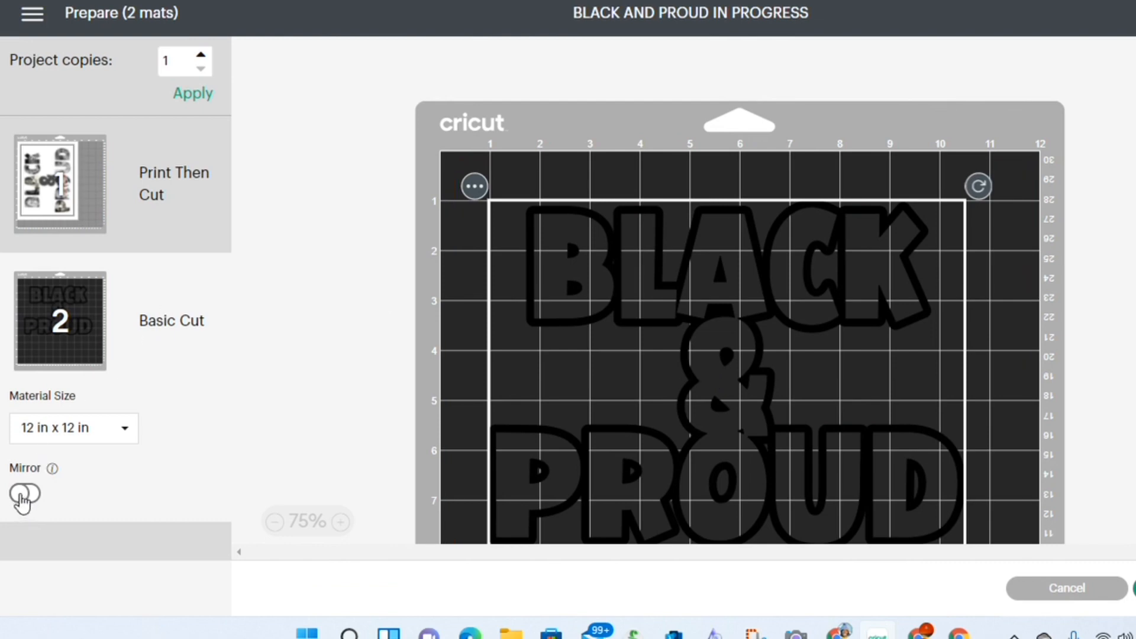
left_click(24, 495)
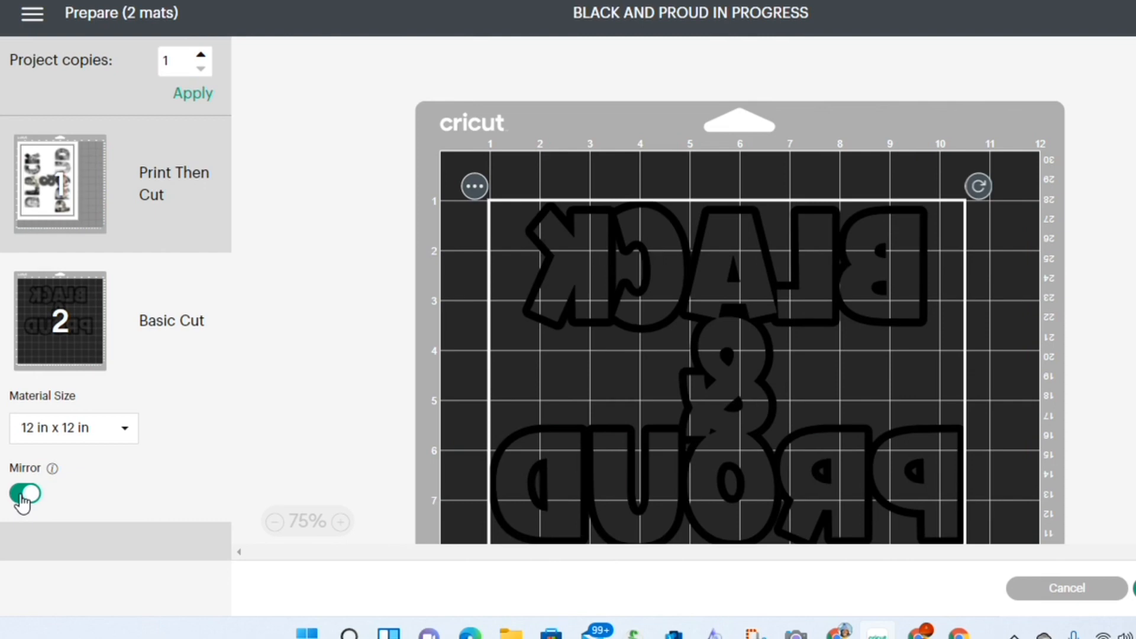
- Continue from the unmirrored Print Then Cut mat to print setup and open the system print dialog for it, keeping bleed on
left_click(38, 172)
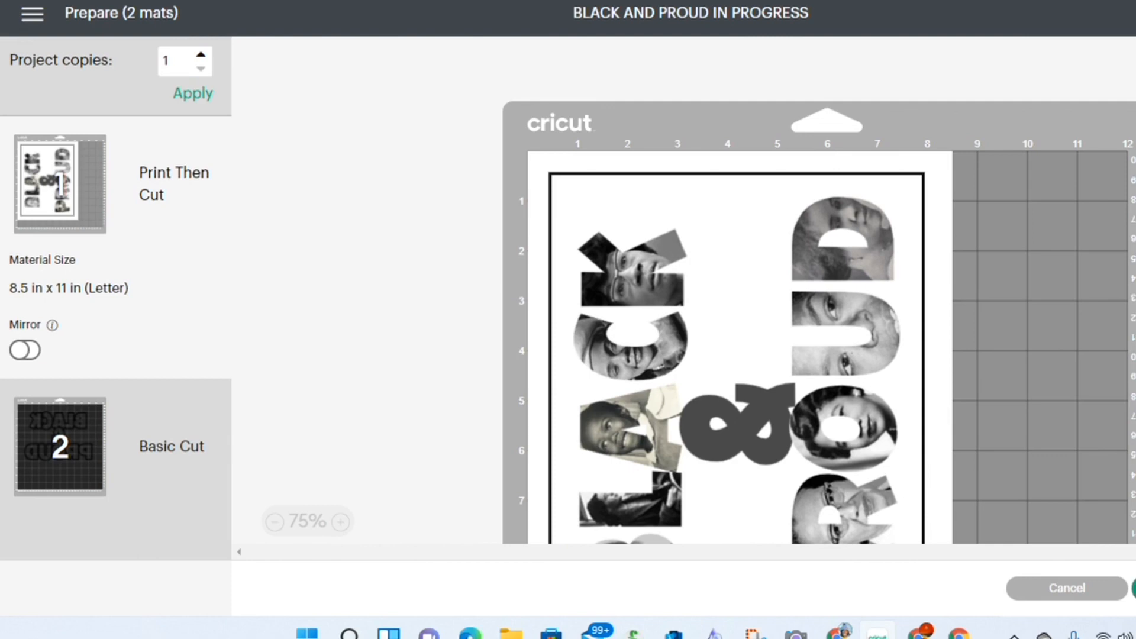
left_click(1134, 588)
left_click(343, 224)
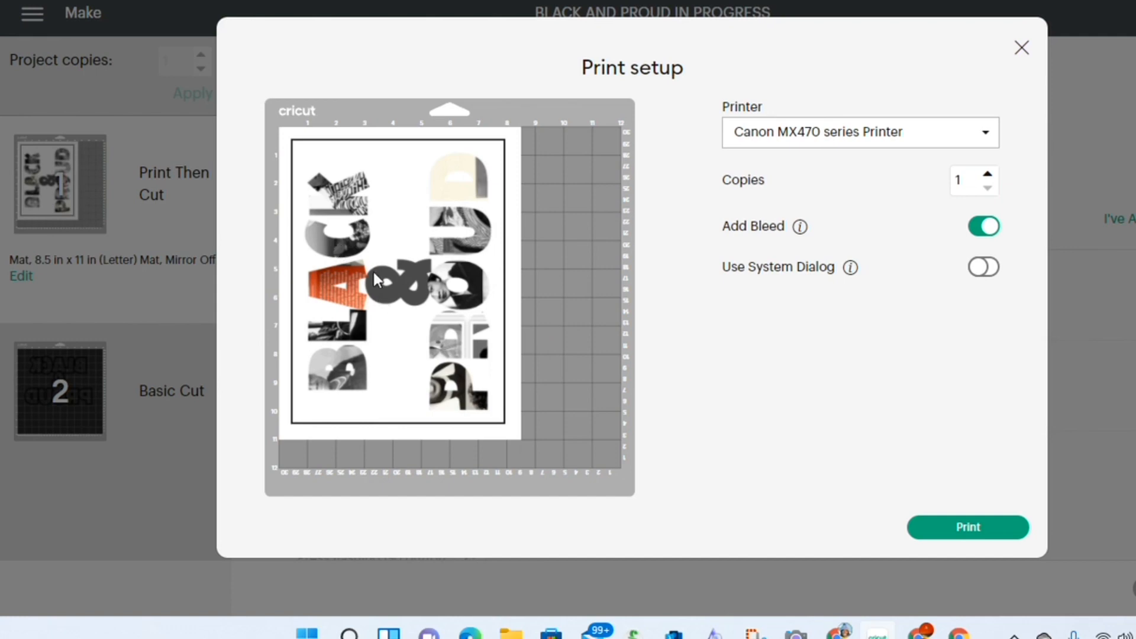
left_click(981, 272)
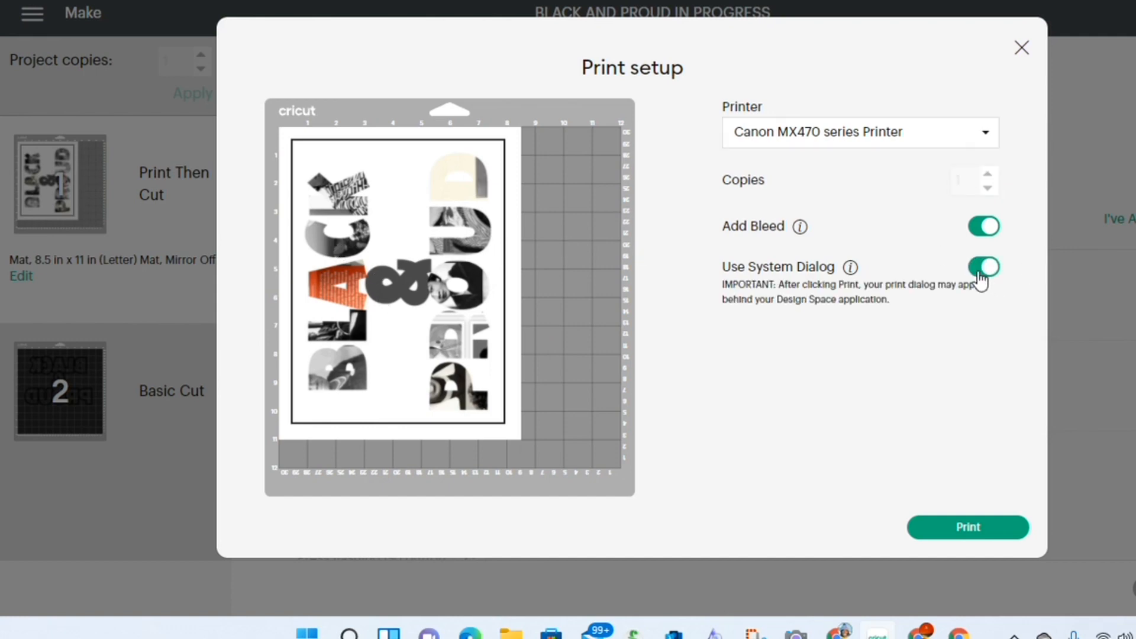
left_click(974, 527)
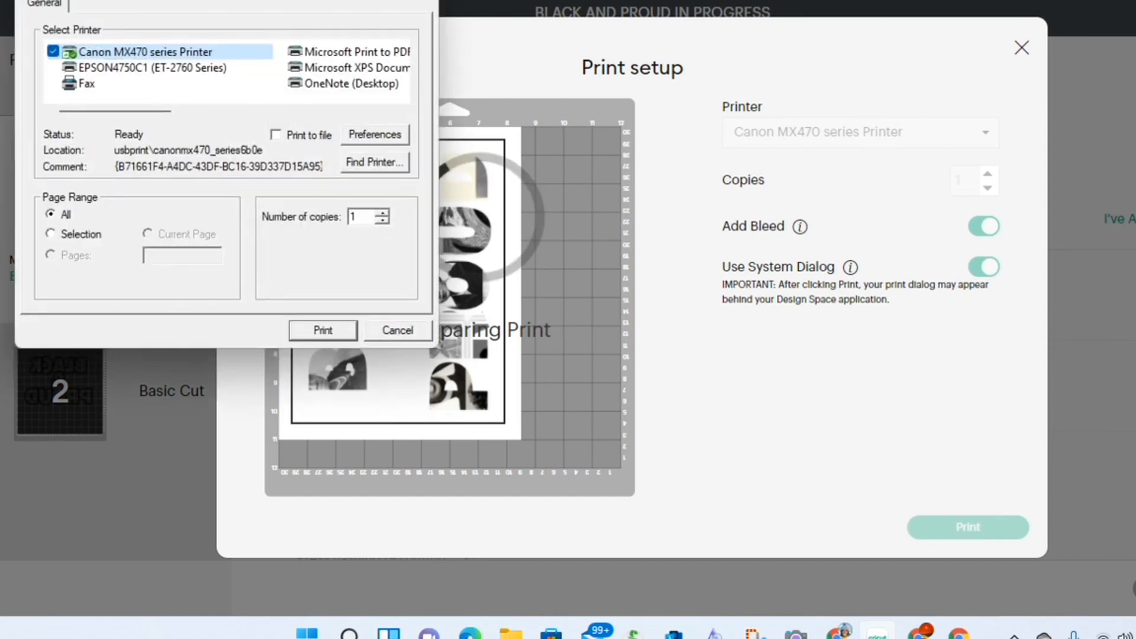
- Set the Canon printer's media type to Other Photo Paper and print the portrait design
left_click(358, 133)
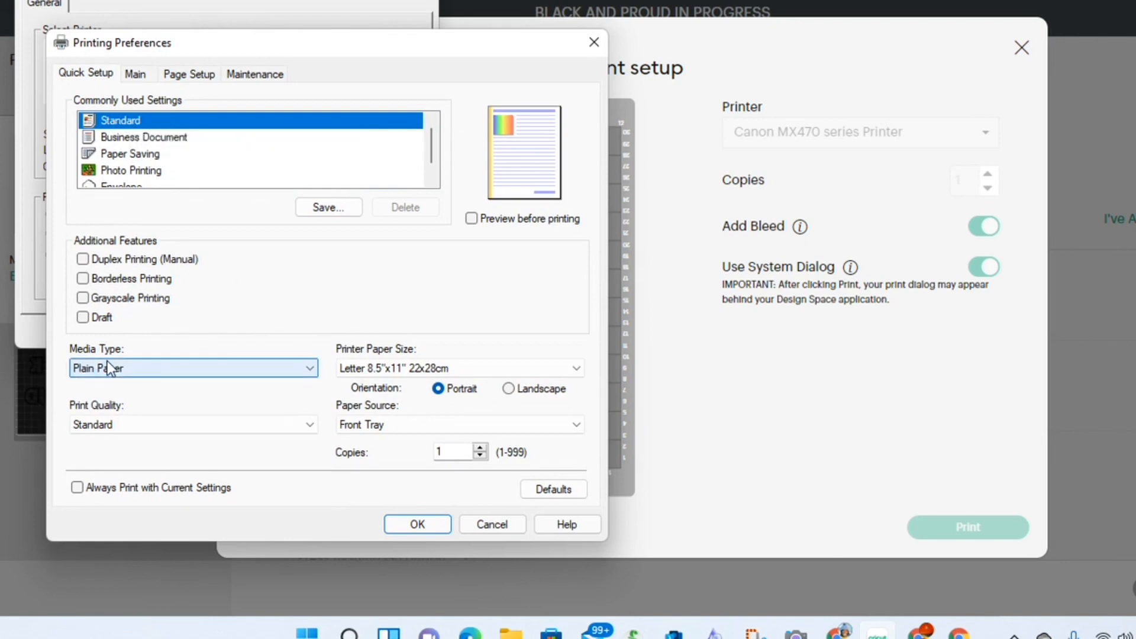
left_click(270, 376)
mouse_move(195, 471)
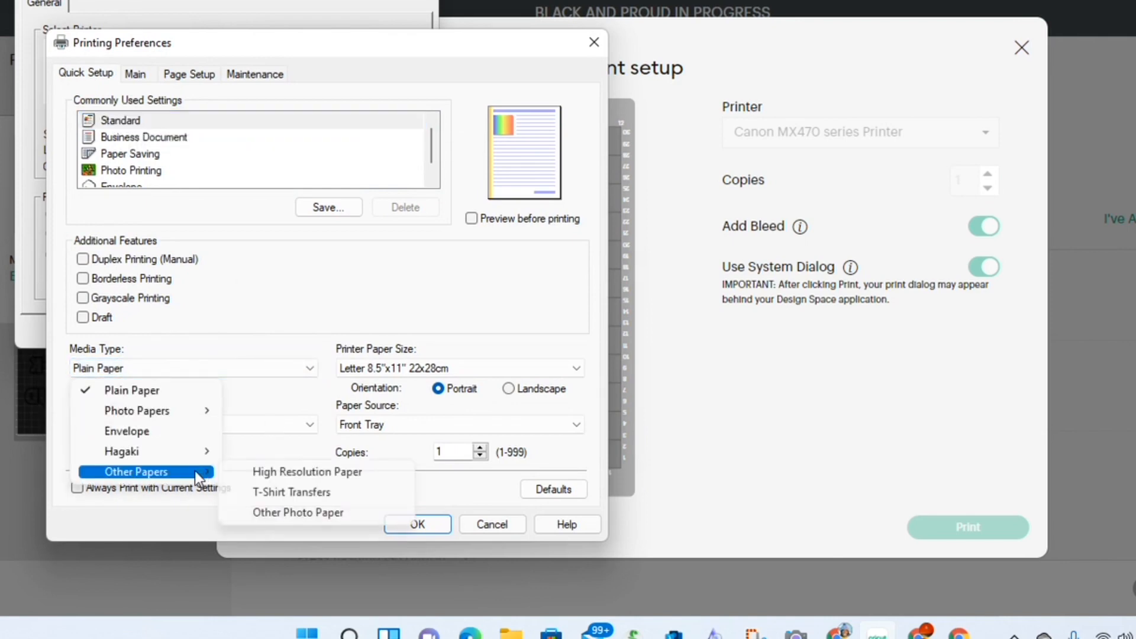
left_click(271, 513)
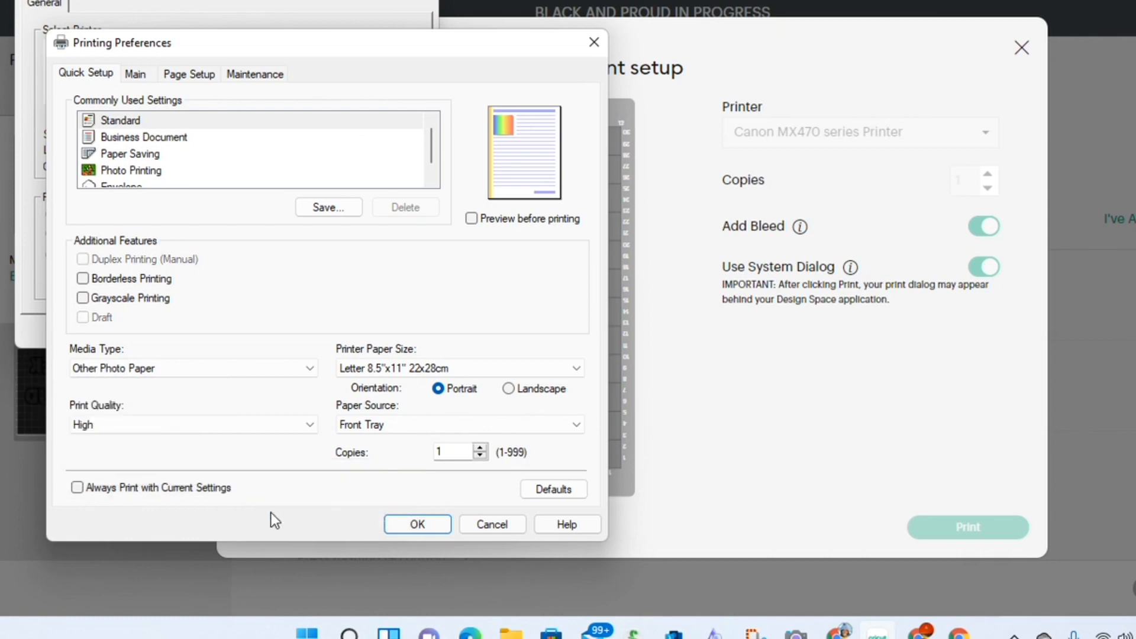
left_click(417, 525)
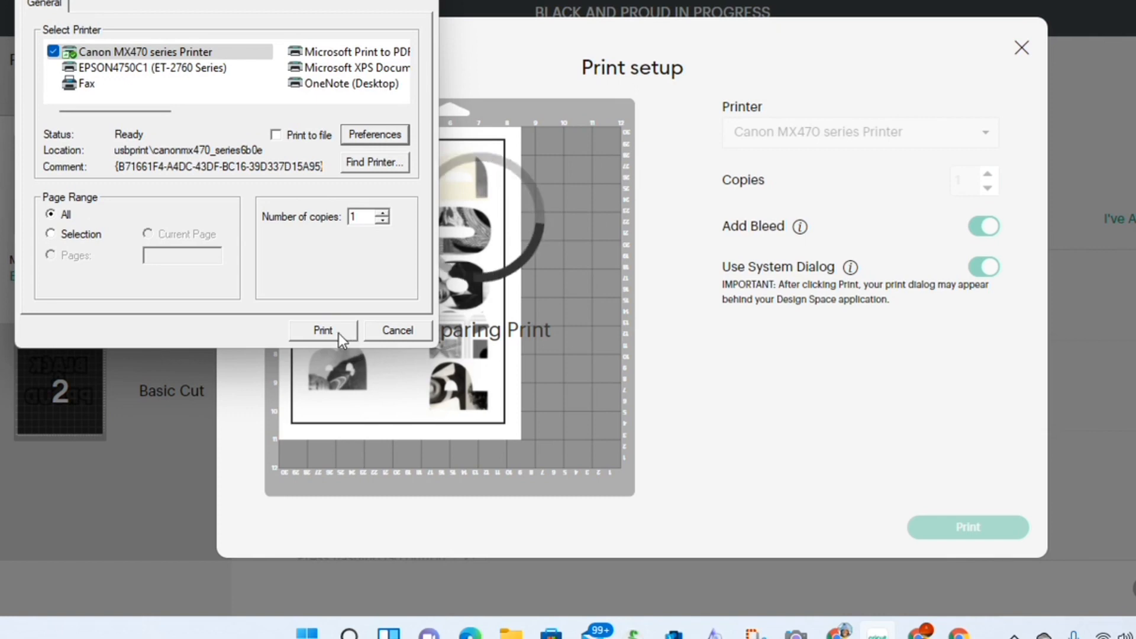
left_click(338, 333)
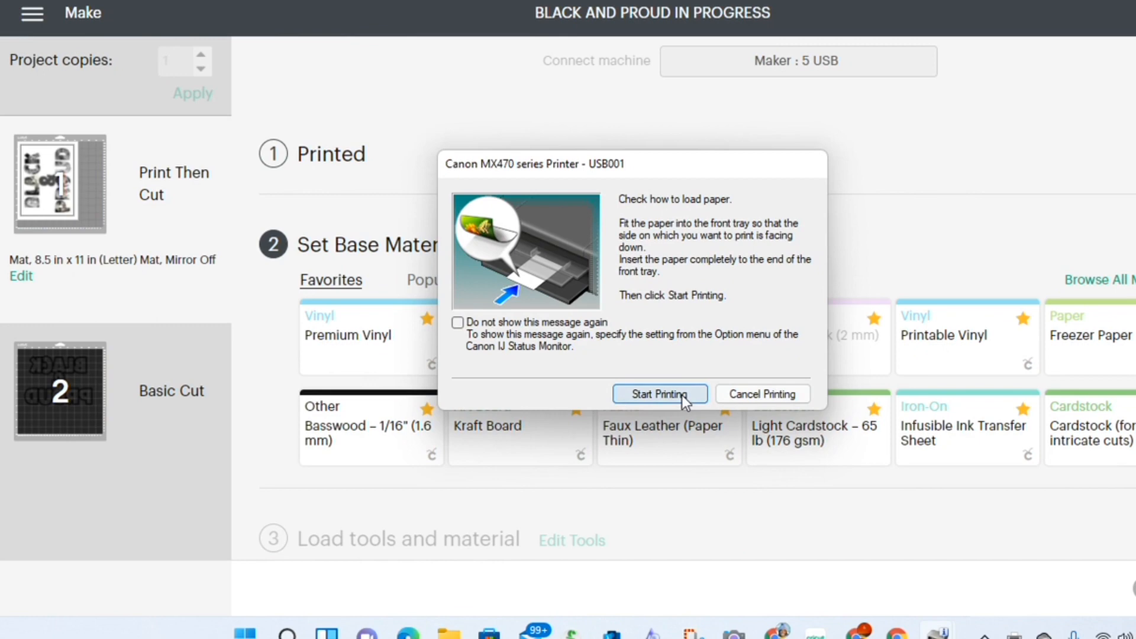
left_click(686, 396)
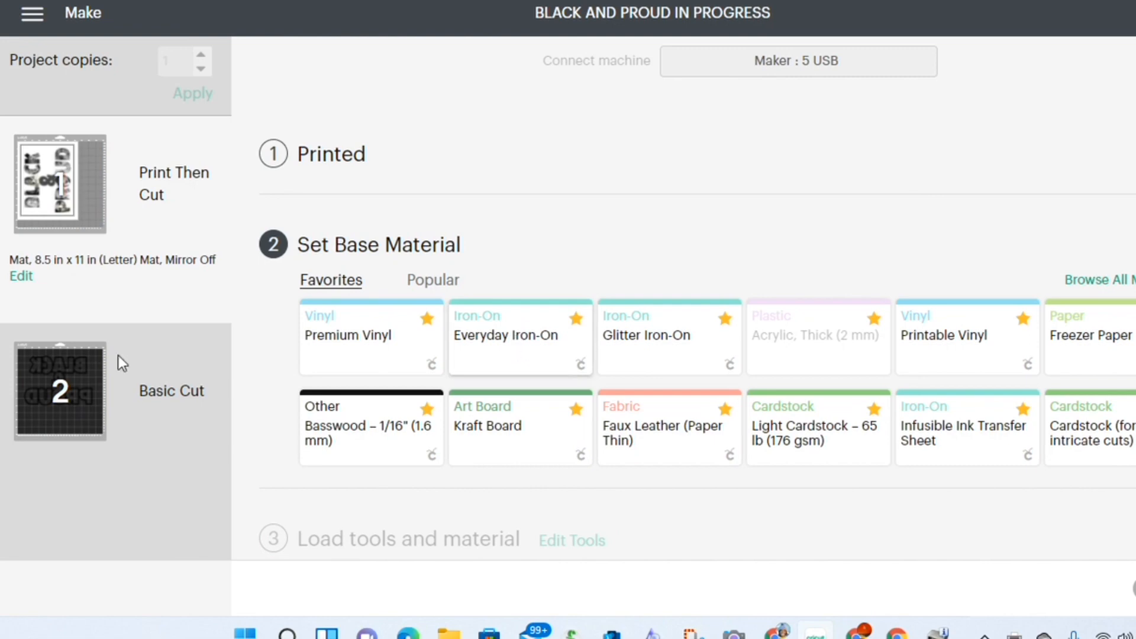
- Set the base material for the Basic Cut mat to Everyday Iron-On
left_click(65, 385)
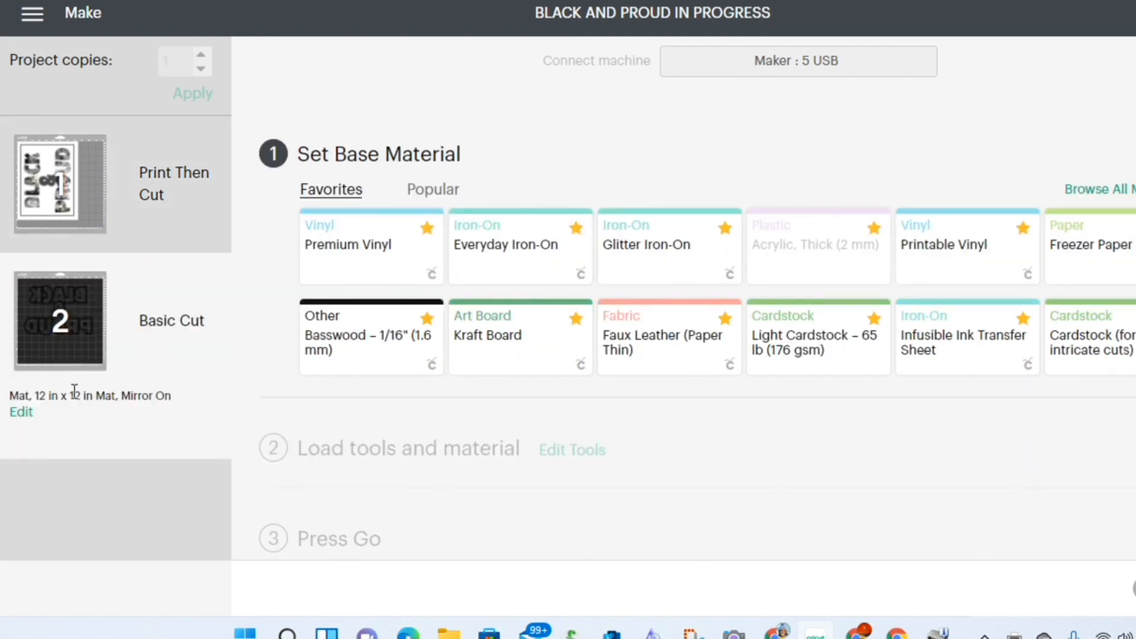
left_click(505, 248)
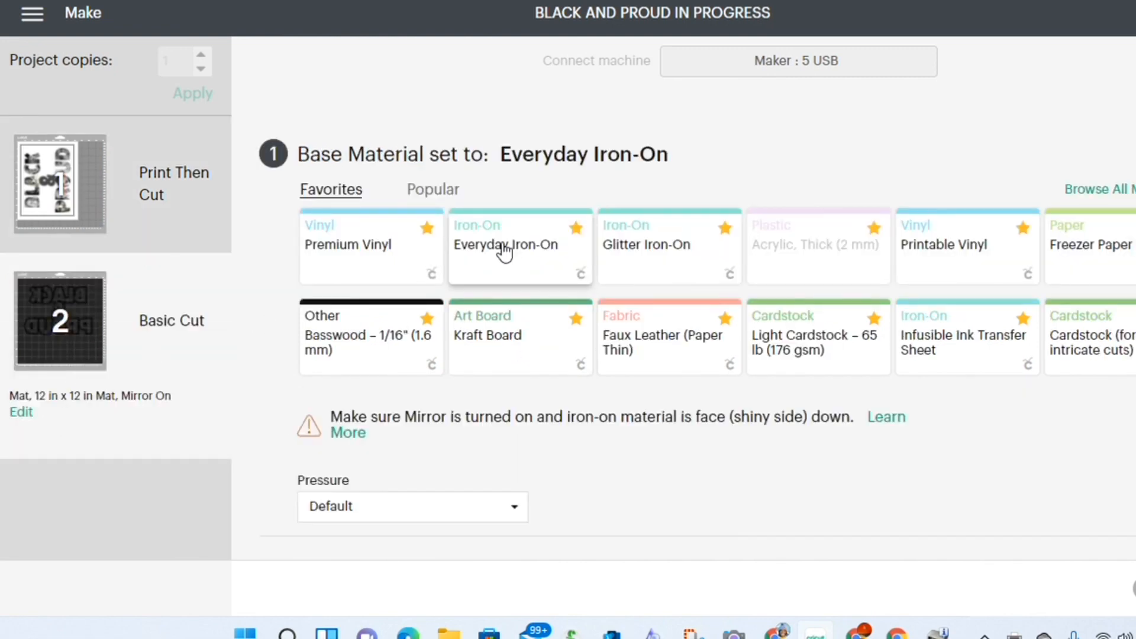